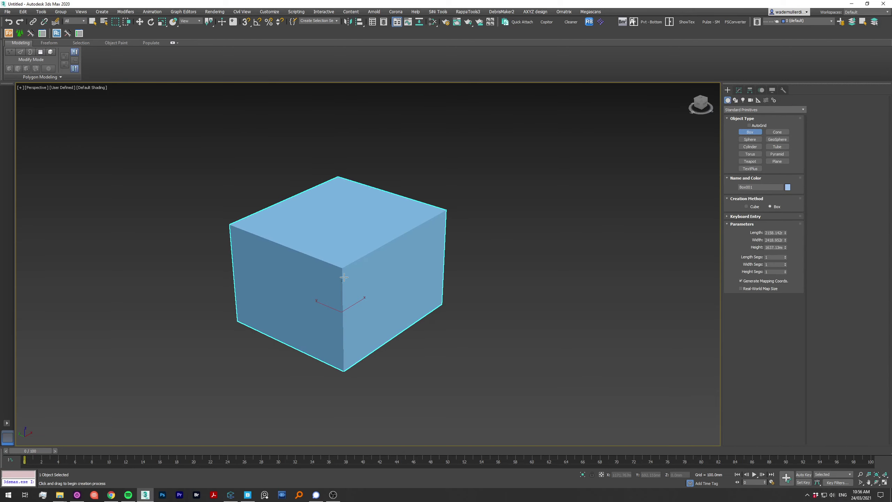
Step: Convert the new box to Editable Poly and extrude its right face into a long block
key("Return")
right_click(591, 246)
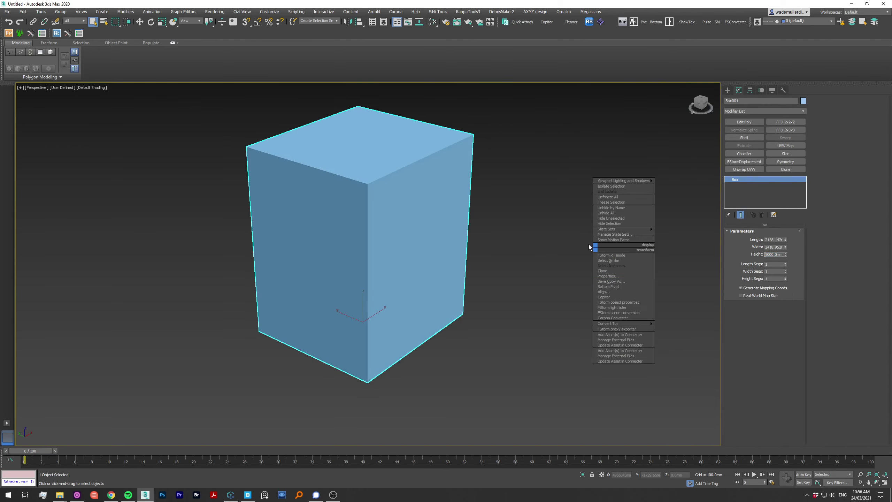
left_click(685, 332)
left_click(415, 249)
scroll(416, 246, "down", 4)
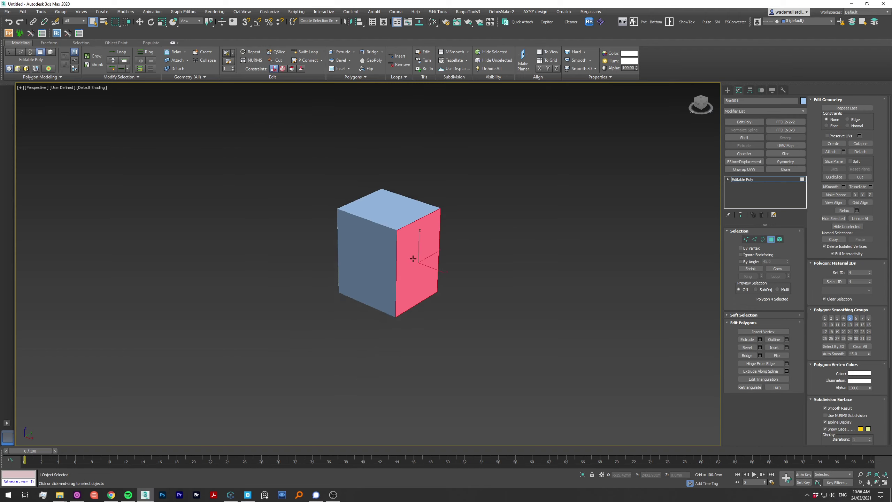
left_click(372, 288)
key("w")
middle_click_drag(548, 305, 456, 246, "alt")
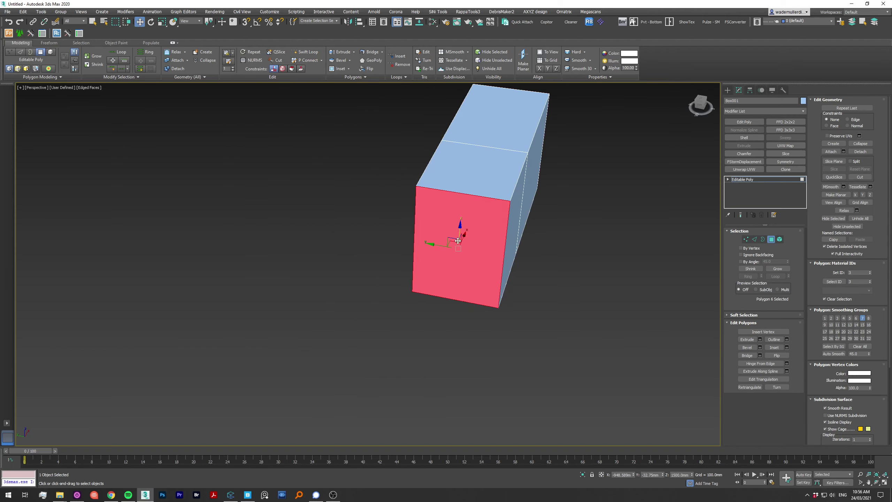
middle_click_drag(387, 256, 306, 253, "alt")
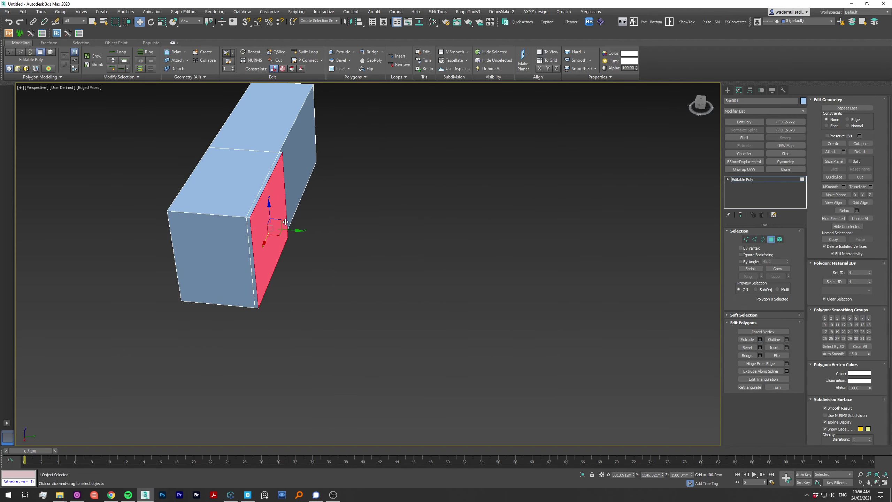
Step: Pull the side face out into an L-shaped wing
middle_click_drag(285, 222, 541, 255, "alt")
scroll(514, 197, "down", 5)
middle_click_drag(514, 197, 578, 219, "alt")
scroll(371, 283, "up", 5)
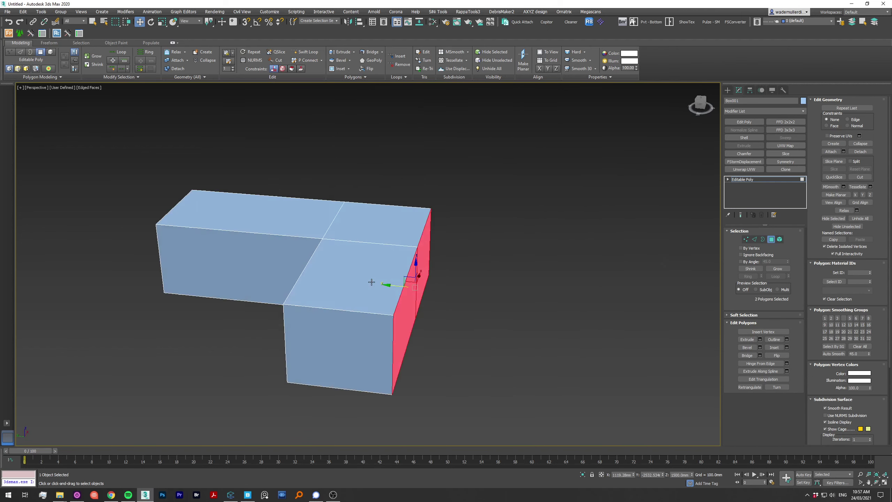
middle_click_drag(372, 282, 287, 64, "alt")
Step: Extrude the thin end face, then delete the large front face to open the room
left_click(213, 251)
key("shift+e")
mouse_move(213, 251)
middle_mouse_down("alt")
mouse_move(374, 269)
mouse_move(399, 233)
mouse_move(269, 264)
middle_mouse_up("alt")
left_click(372, 288)
left_click(269, 264)
key("Delete")
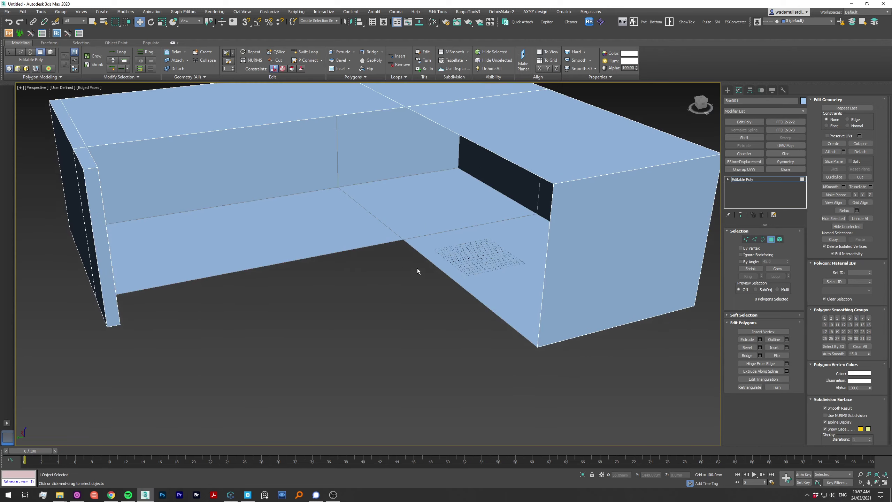
Step: Shift-drag the floor slab's lower edge to add an extended floor strip, then reselect the room
scroll(418, 269, "up", 3)
key("2")
middle_click_drag(365, 243, 472, 263, "alt")
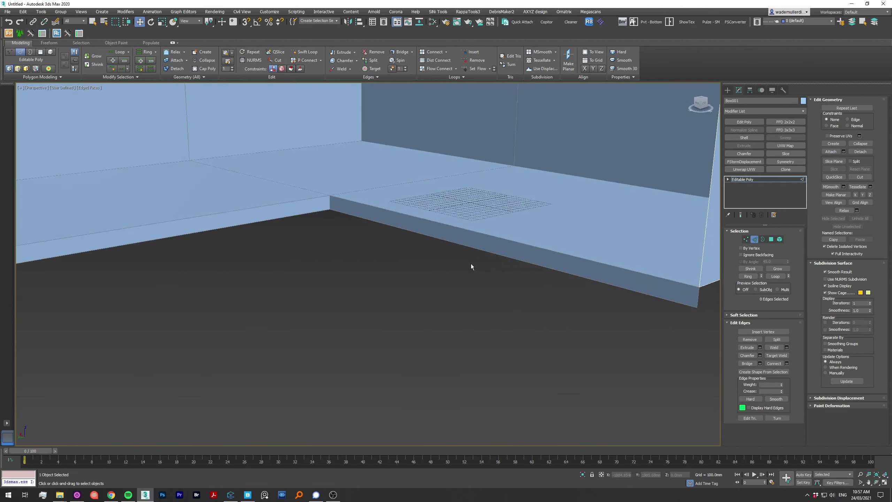
scroll(472, 264, "up", 2)
left_click(484, 298)
left_click_drag(483, 298, 412, 329, "shift")
key("4")
left_click(464, 351)
left_click(860, 152)
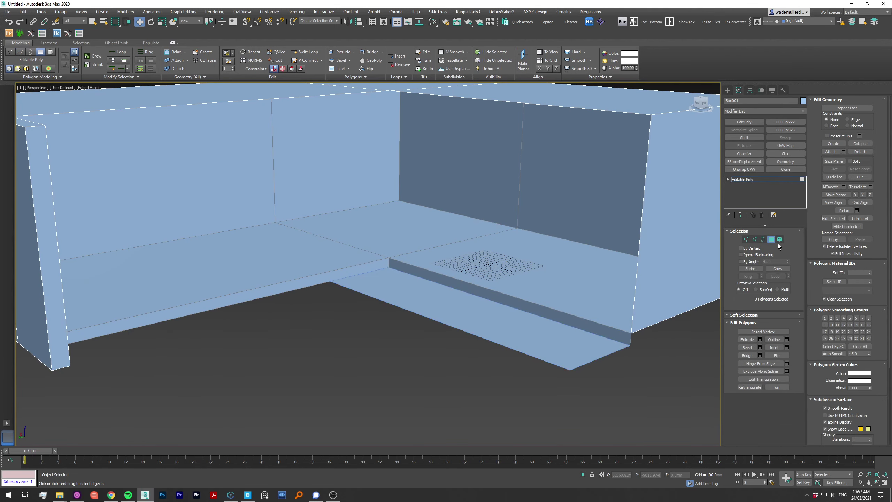
middle_click_drag(319, 214, 378, 254, "alt")
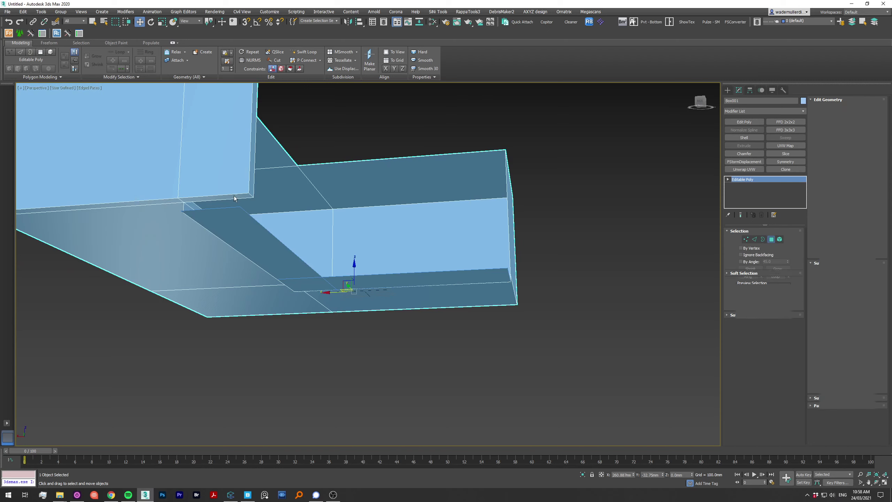
Step: Pick faces on the room model in polygon mode and frame a low front view
key("4")
left_click(211, 246)
scroll(212, 232, "up", 5)
scroll(264, 280, "down", 3)
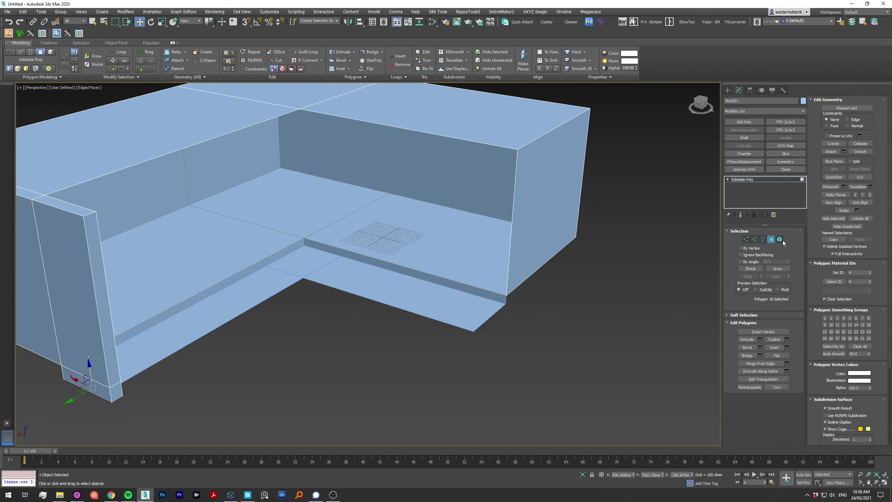
left_click(727, 90)
scroll(591, 184, "down", 3)
left_click(404, 183)
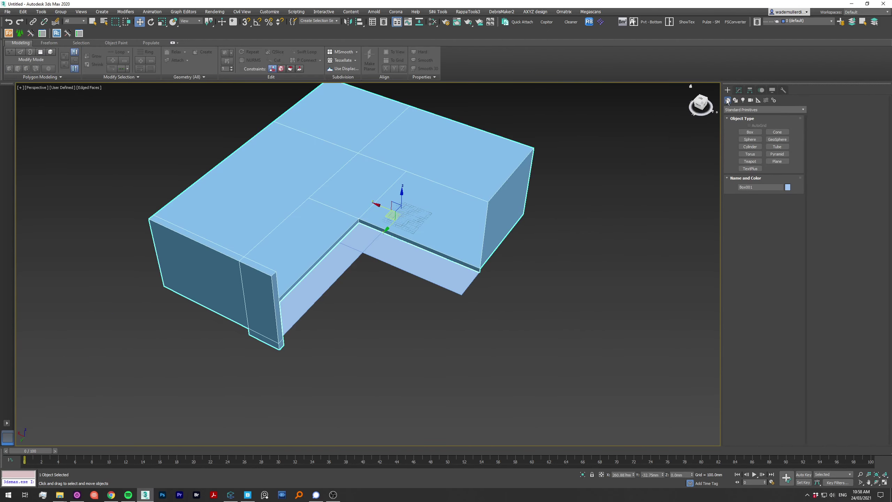
key("2")
middle_click_drag(587, 178, 370, 183, "alt")
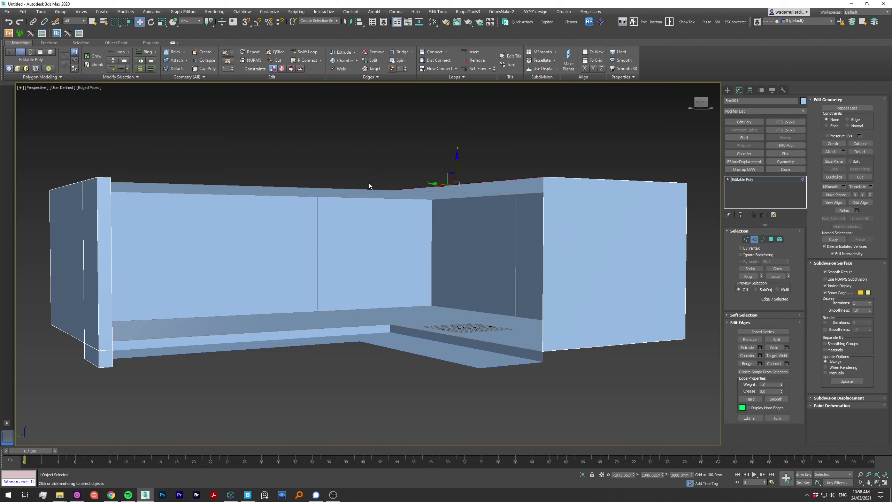
Step: Detach the selected wall faces into a separate object and deselect everything
left_click(772, 239, "ctrl")
left_click(628, 376)
mouse_move(627, 375)
middle_mouse_down("alt")
mouse_move(385, 271)
mouse_move(405, 261)
middle_mouse_up("alt")
left_click(685, 246)
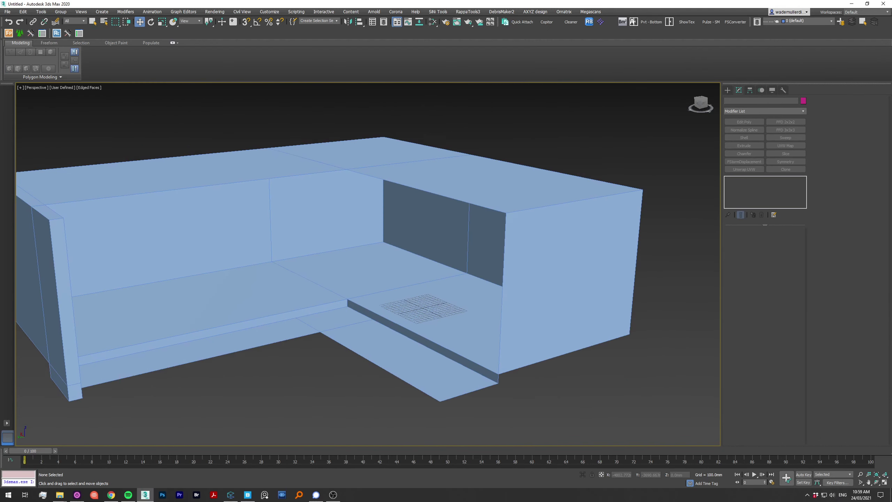
middle_click_drag(389, 404, 389, 499, "alt")
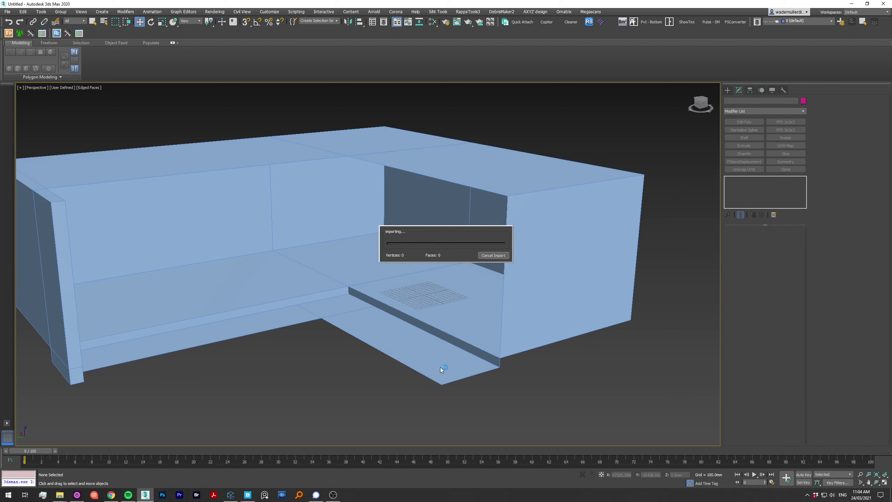
Step: Merge in the chair, isolate it, and attach all its parts into one mesh
key("Return")
key("Return")
key("alt+q")
left_click(371, 288)
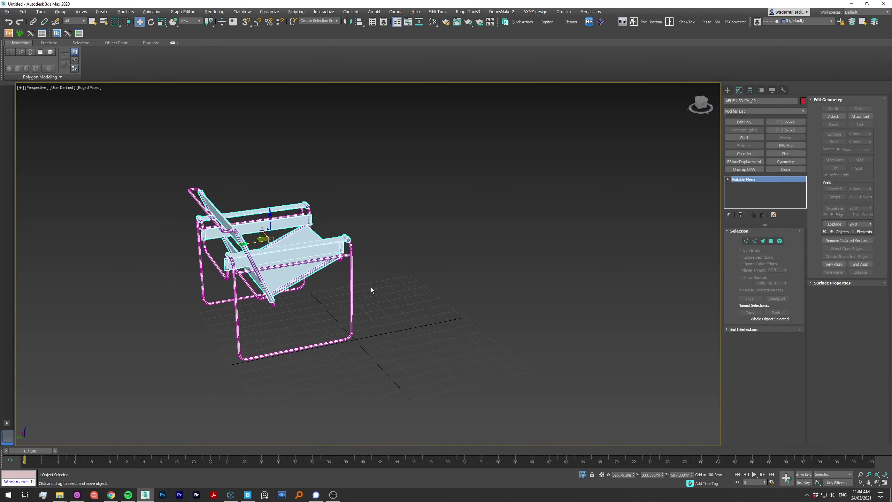
right_click(414, 267)
left_click(352, 319)
left_click(861, 116)
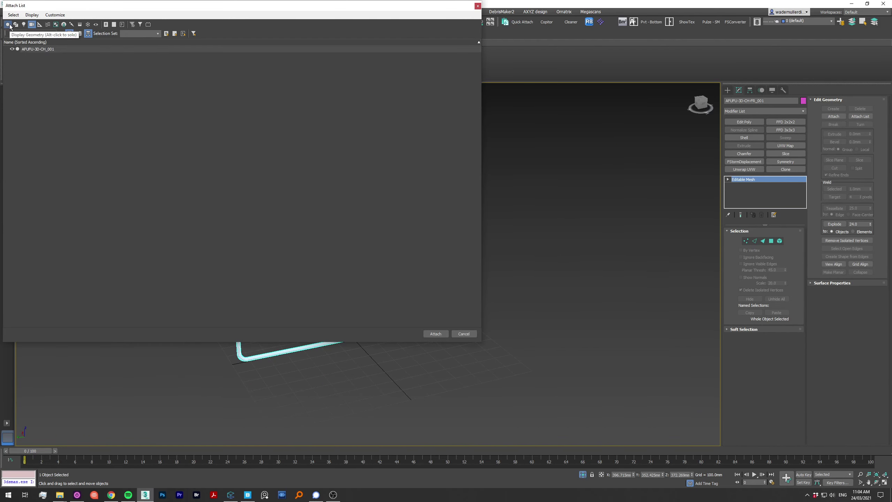
key("Escape")
Step: Check the attached chair against the floor strip, toggling isolation and viewing it from above
key("alt+q")
scroll(351, 281, "up", 3)
left_click(91, 393, "ctrl")
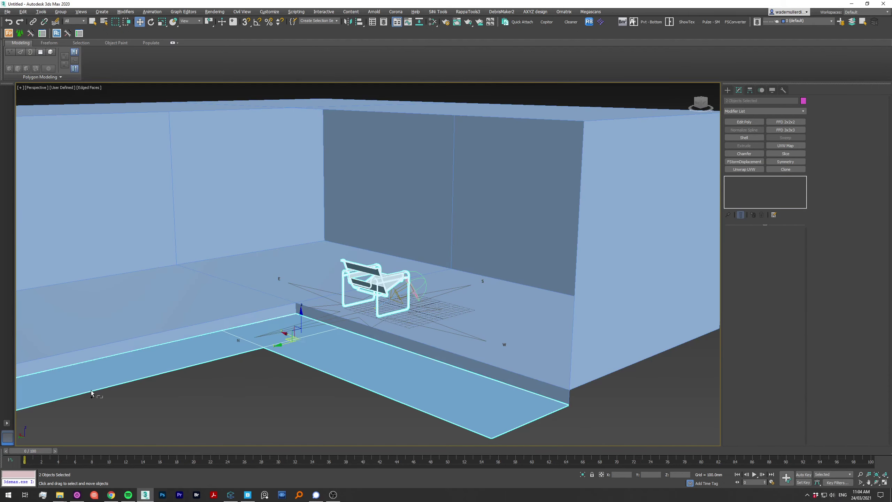
scroll(279, 291, "down", 5)
left_click(447, 273)
key("alt+q")
middle_click_drag(386, 246, 420, 253, "alt")
key("alt+q")
Step: Reframe the room from a lower front view and clear the selection
left_click(363, 287)
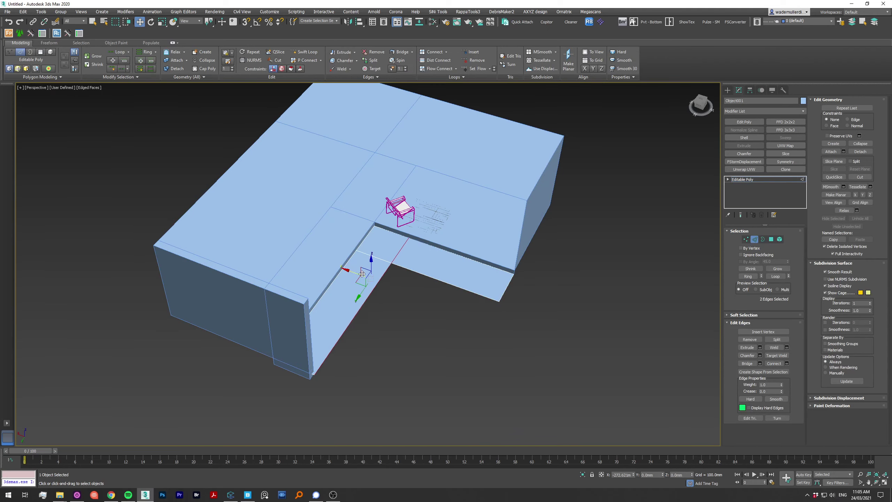
middle_click_drag(362, 274, 425, 294, "alt")
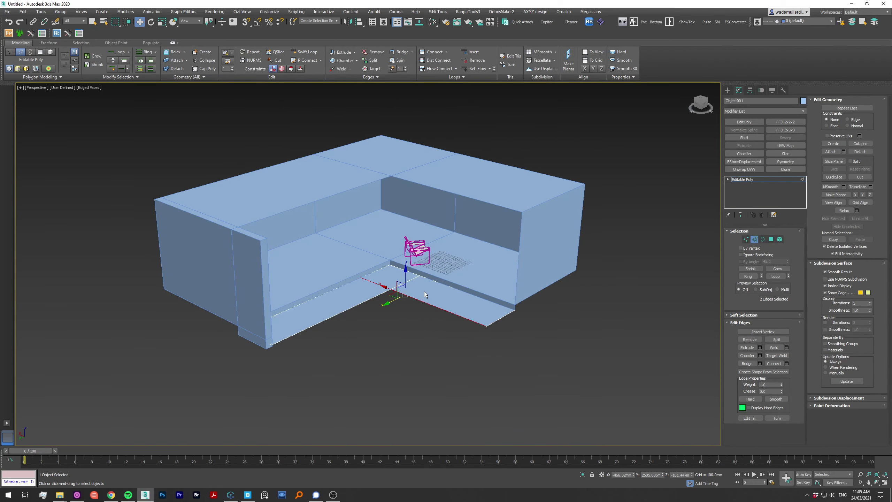
left_click(596, 263)
left_click(728, 90)
Step: Draw a box in the Top view beside the chair and give it 8 height segments
left_click(750, 132)
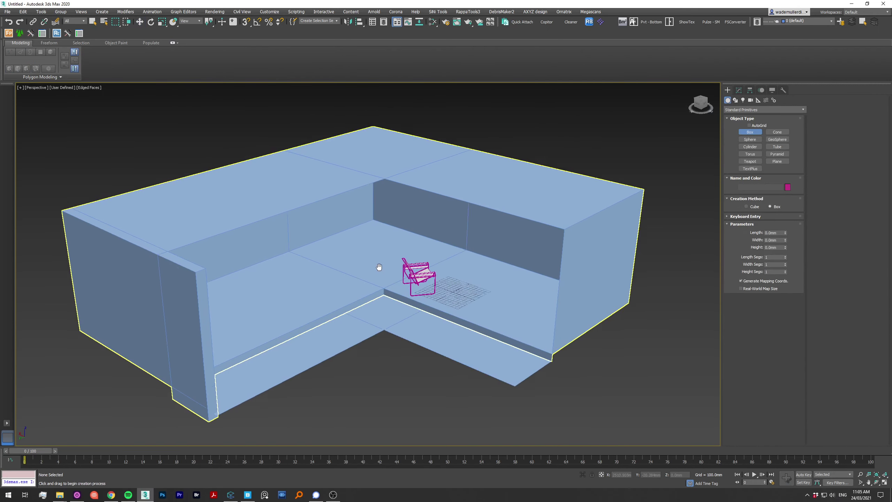
key("t")
key("g")
left_click(467, 338)
key("p")
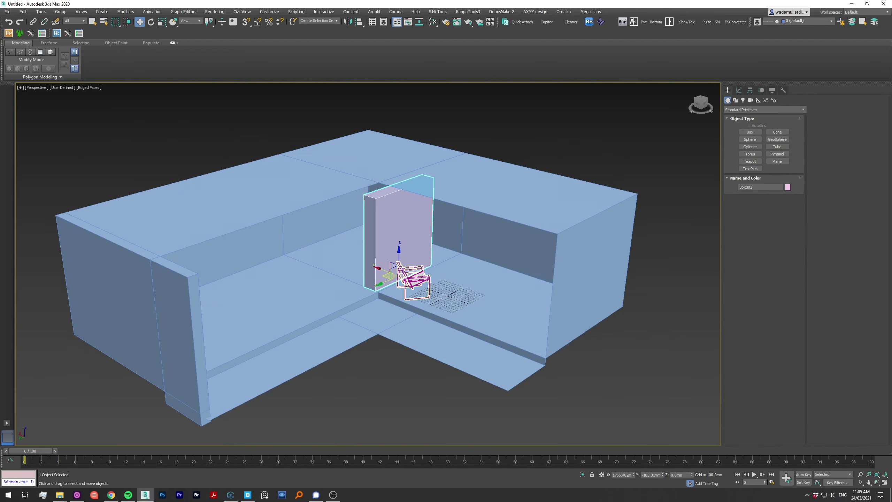
left_click(739, 90)
mouse_move(386, 264)
middle_mouse_down("alt")
mouse_move(439, 246)
mouse_move(422, 282)
middle_mouse_up("alt")
left_click_drag(786, 254, 785, 262)
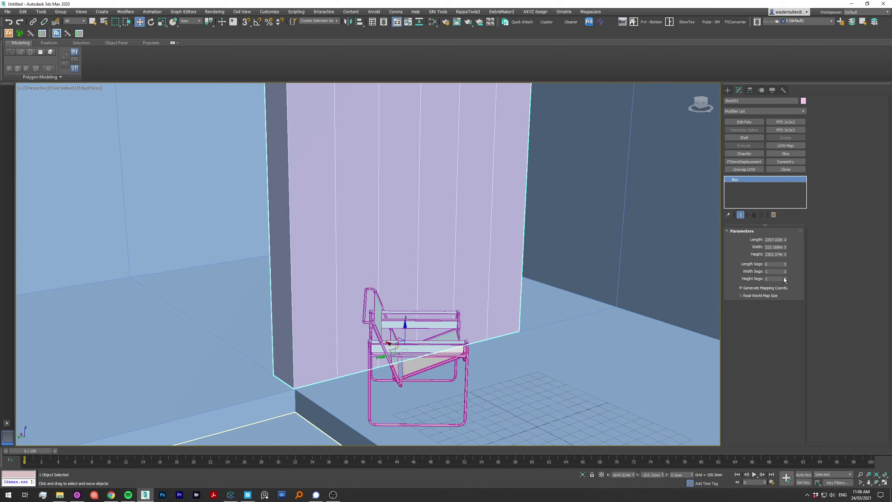
middle_click_drag(457, 292, 500, 291, "alt")
type("8")
key("Return")
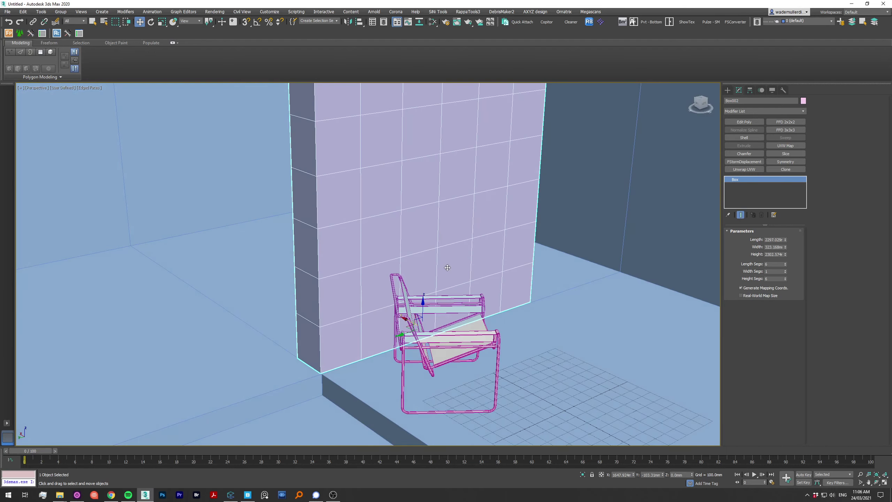
Step: Isolate the box, convert it to Editable Poly, and enter polygon mode in Left view
key("alt+q")
key("t")
key("F3")
right_click(507, 271)
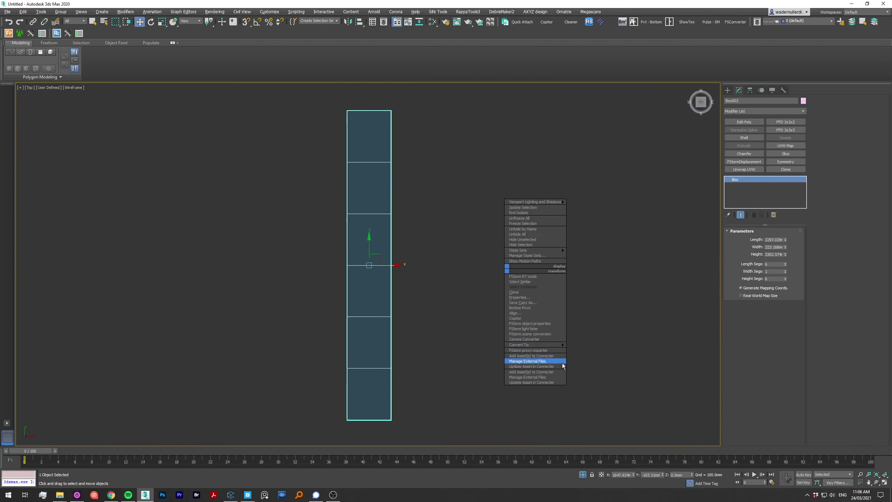
left_click(527, 361)
left_click(774, 241)
key("l")
key("F3")
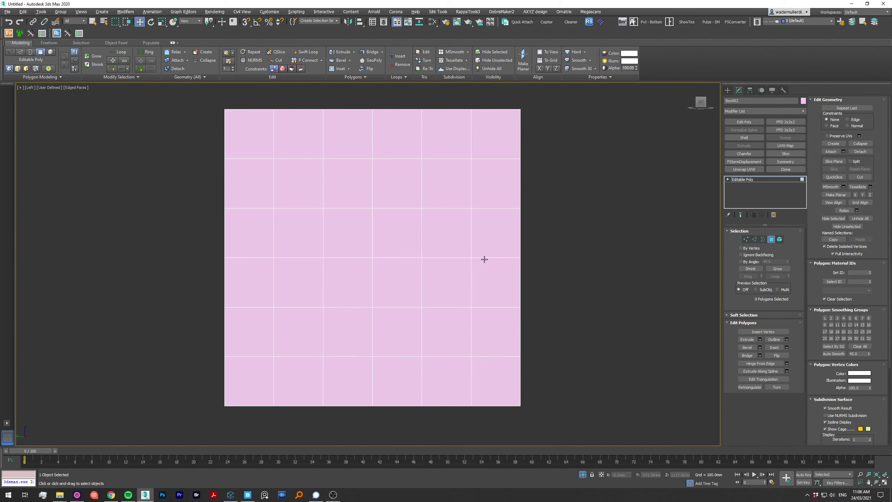
Step: Inset all polygons By Polygon, delete the inner faces, and add a 100 mm Shell
key("ctrl+a")
left_click(391, 284)
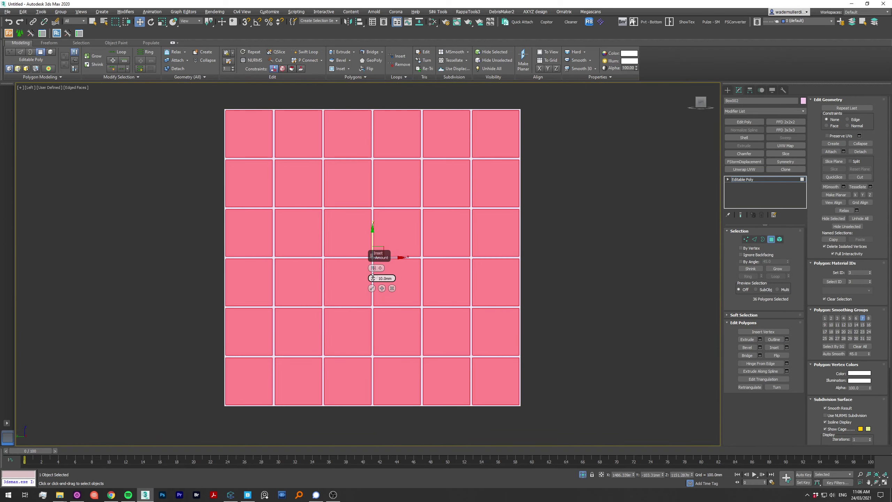
left_click(372, 288)
key("Delete")
left_click(744, 137)
double_click(777, 248)
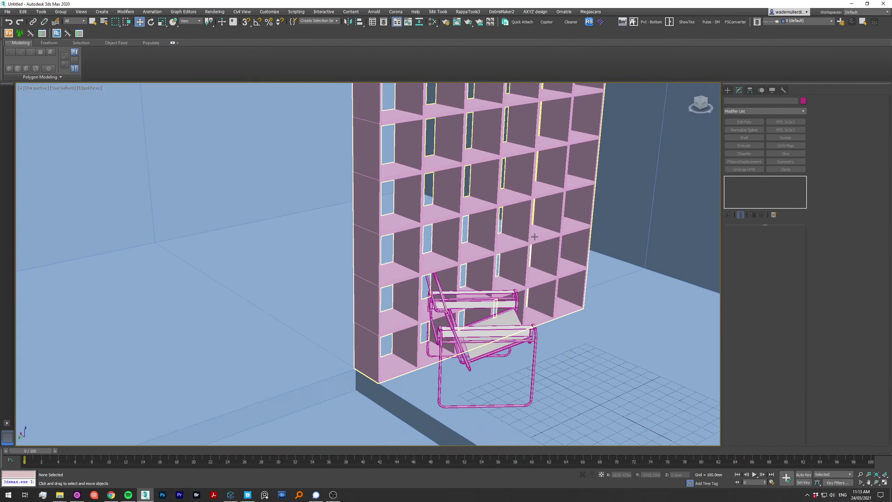
Step: Zoom to the chair, move it, and select the floor plane
left_click(474, 316)
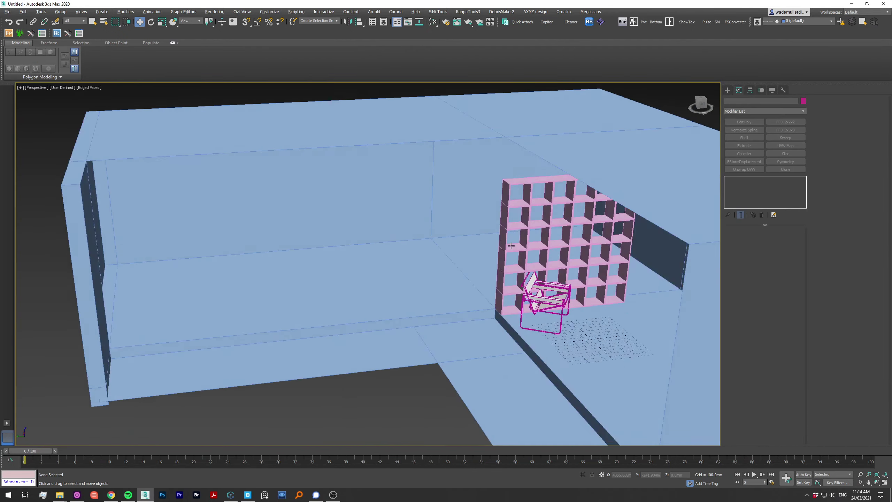
key("z")
mouse_move(404, 267)
middle_mouse_down()
mouse_move(352, 283)
mouse_move(333, 309)
middle_mouse_up()
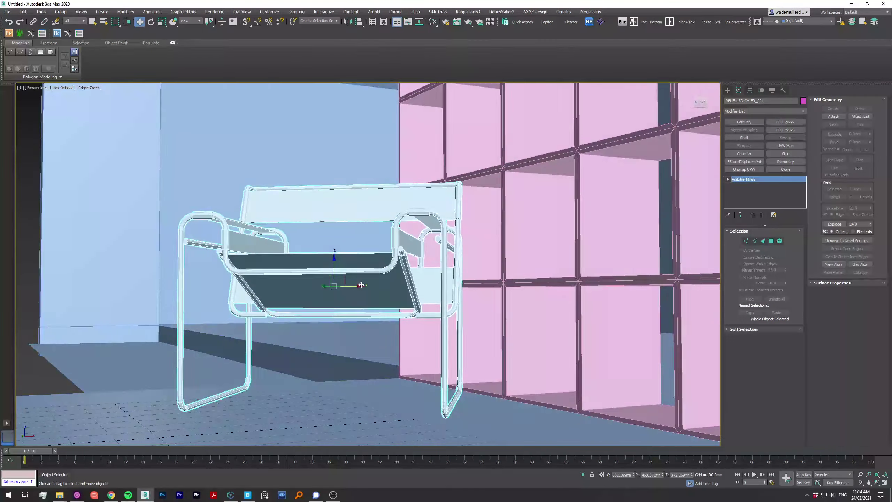
left_click(309, 352)
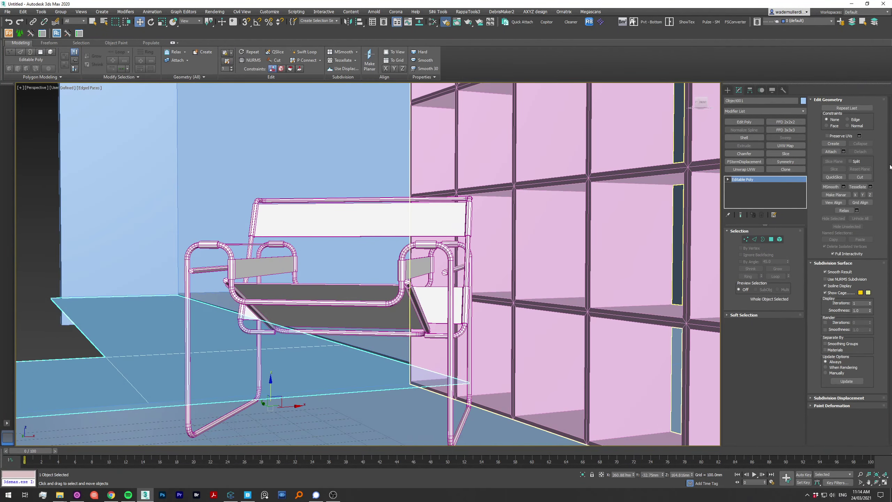
Step: Set the Render Setup output size to 1200 × 1500
key("F10")
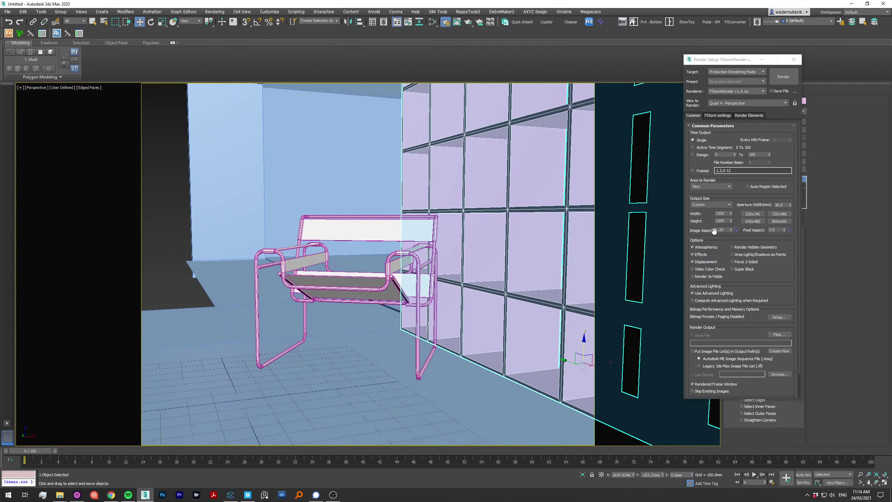
type("1500")
key("Return")
double_click(720, 213)
type("1200")
left_click(412, 298)
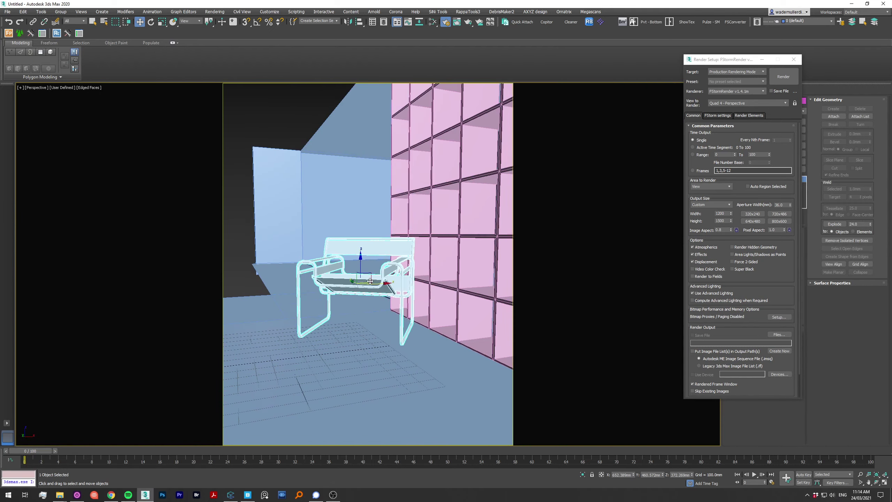
Step: Orbit around the chair and select its editable mesh with the Move tool
mouse_move(411, 298)
middle_mouse_down("alt")
mouse_move(388, 269)
mouse_move(417, 301)
middle_mouse_up("alt")
scroll(388, 269, "up", 5)
key("w")
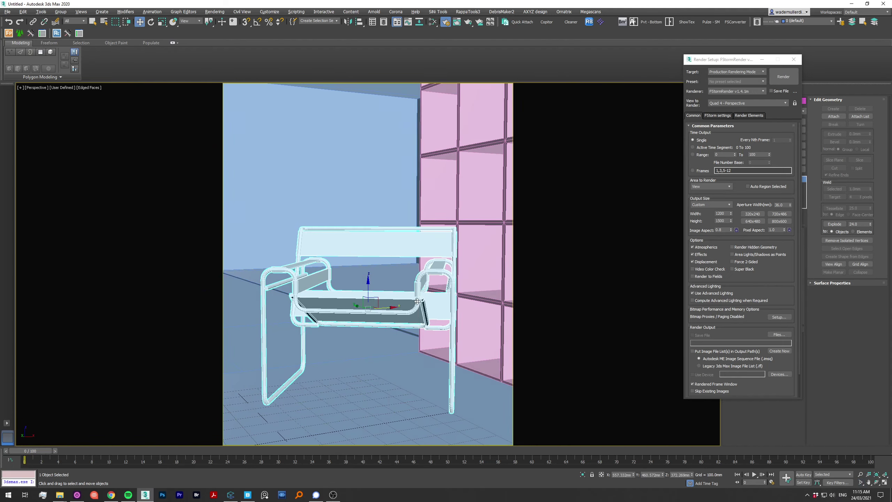
left_click(495, 388)
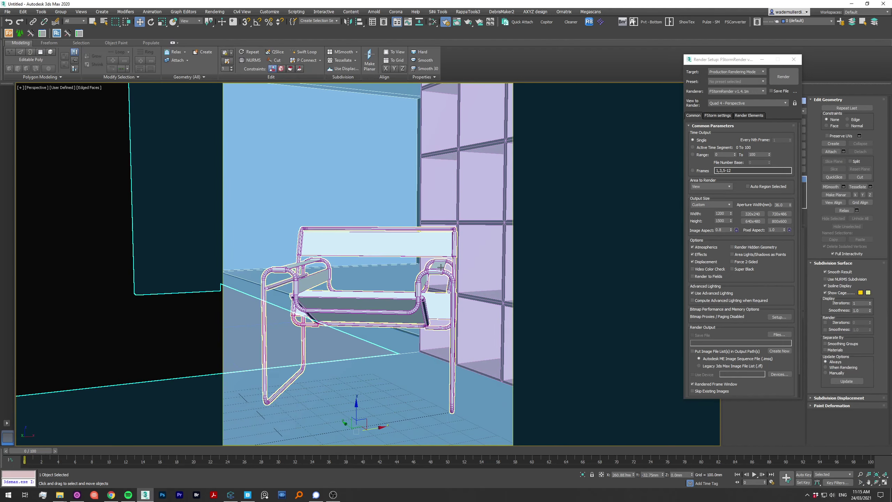
mouse_move(495, 388)
middle_mouse_down("alt")
mouse_move(471, 250)
mouse_move(391, 292)
middle_mouse_up("alt")
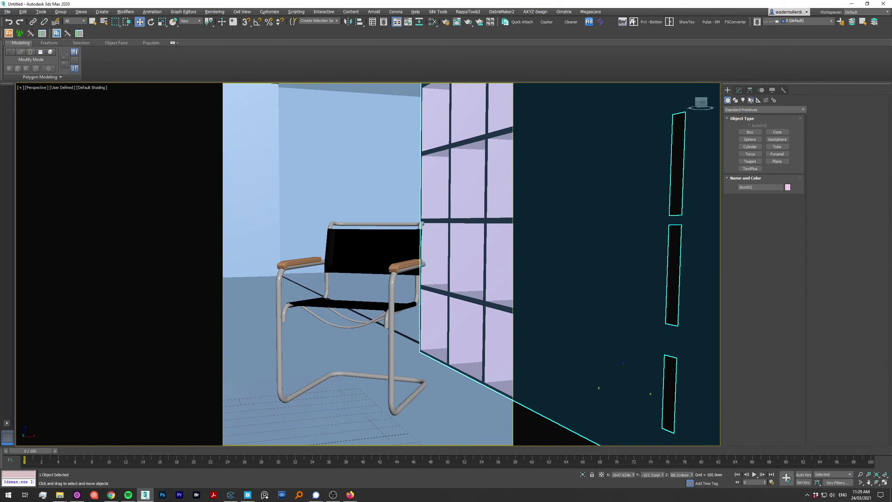
Step: View through the FStorm camera, set a 90 mm lens, and aim its target at the chair
left_click(751, 100)
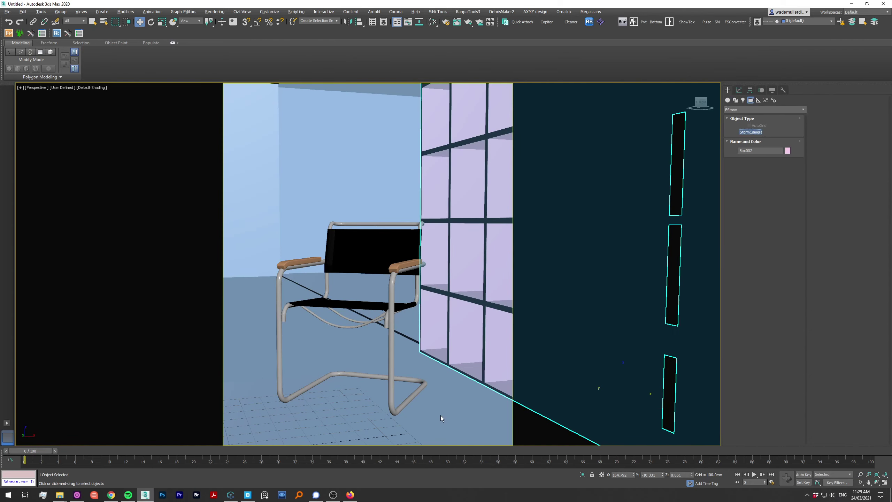
key("c")
left_click(762, 248)
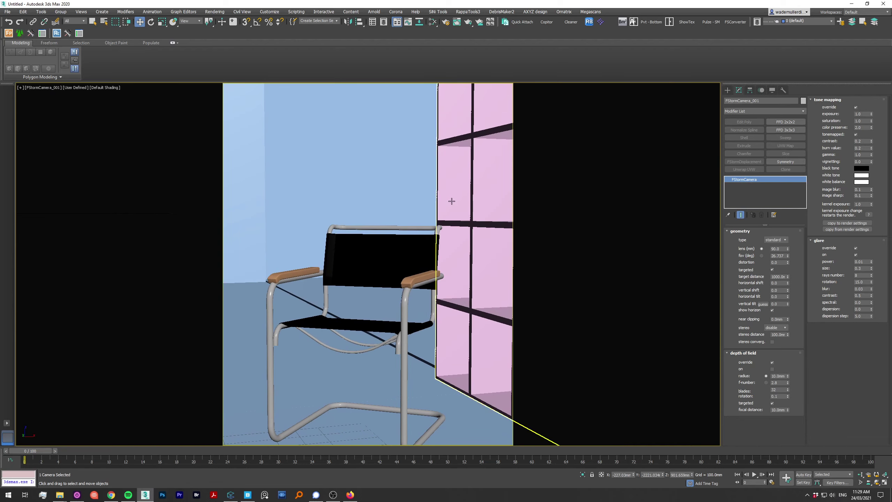
left_click(368, 262)
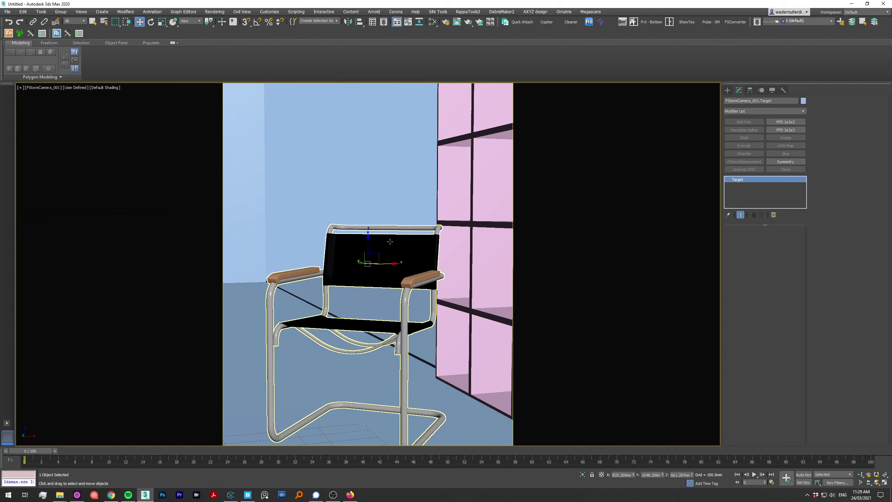
left_click_drag(367, 261, 404, 413)
Step: Nudge the chair slightly along X and collapse it into one editable poly
left_click(403, 413)
key("F4")
left_click_drag(375, 271, 394, 271)
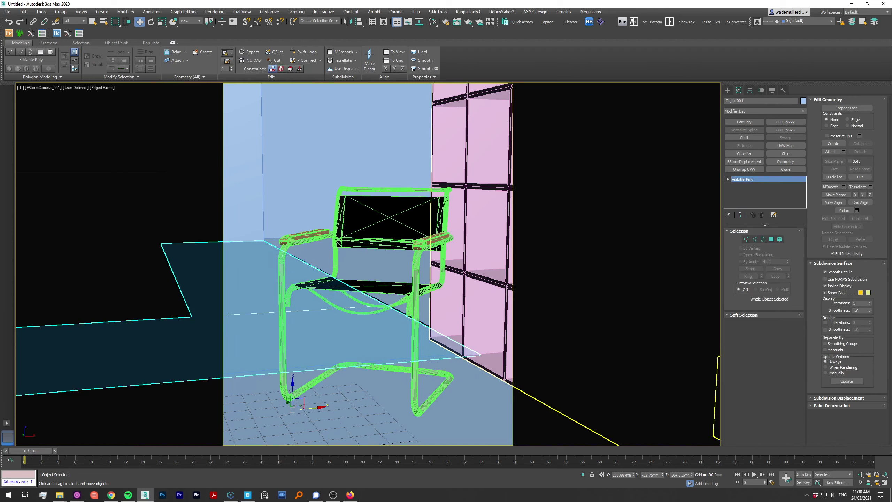
key("alt+w")
key("p")
middle_click_drag(475, 143, 512, 183, "alt")
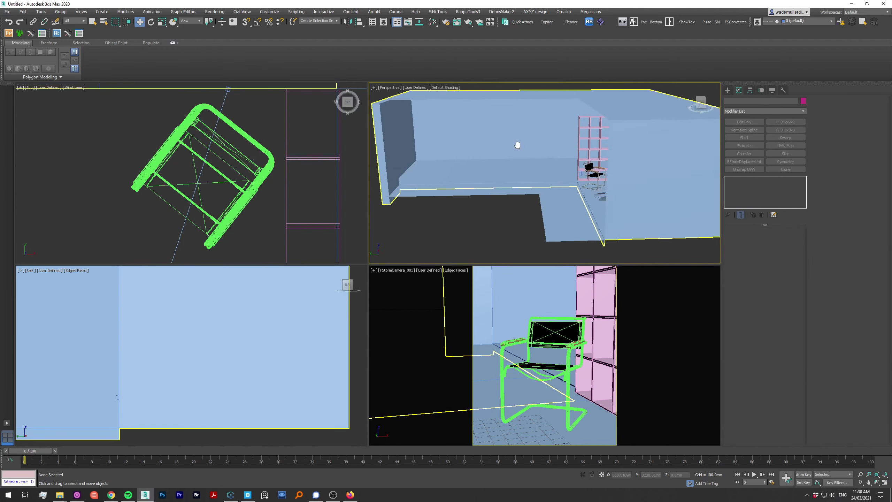
Step: Select the wall-base edges and frame them with edged faces shown
key("2")
left_click(534, 178)
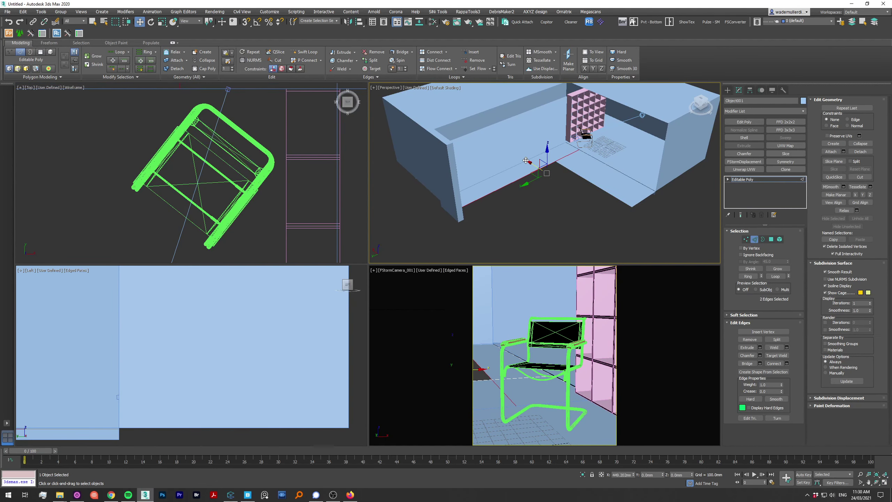
key("z")
key("F4")
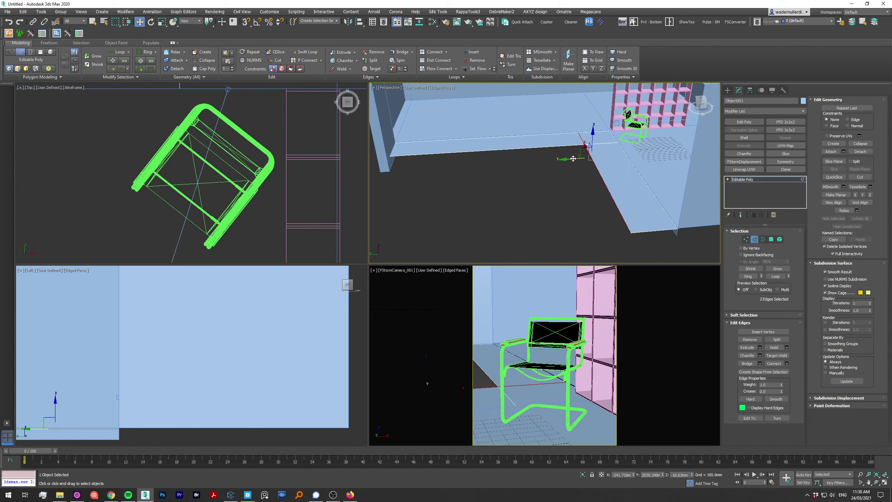
Step: Move the camera target to tighten the shot, then select the room box
right_click(526, 367)
left_click(464, 408)
left_click_drag(544, 355, 541, 362)
left_click(487, 181)
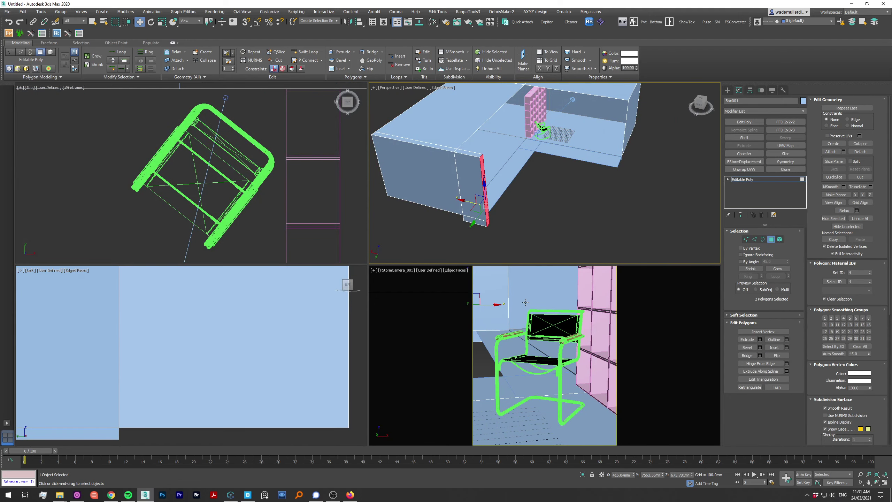
Step: Divide Object002's inner wall by connecting two vertical edges with new divisions
key("alt+w")
scroll(433, 189, "down", 3)
key("2")
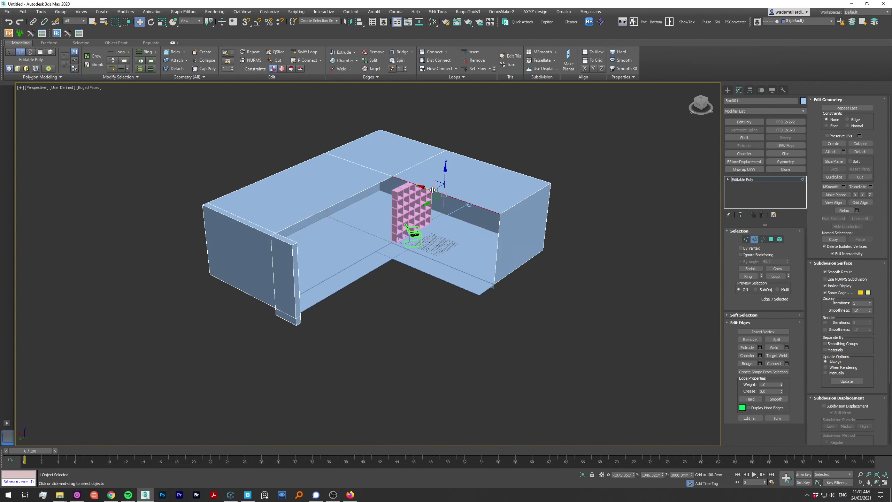
key("4")
left_click(446, 252)
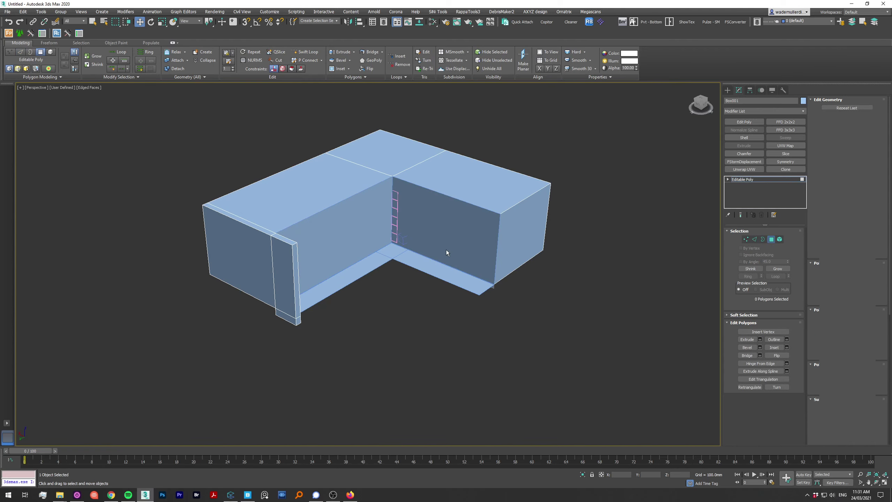
left_click(380, 164)
middle_click_drag(380, 164, 534, 306, "alt")
key("ctrl+shift+e")
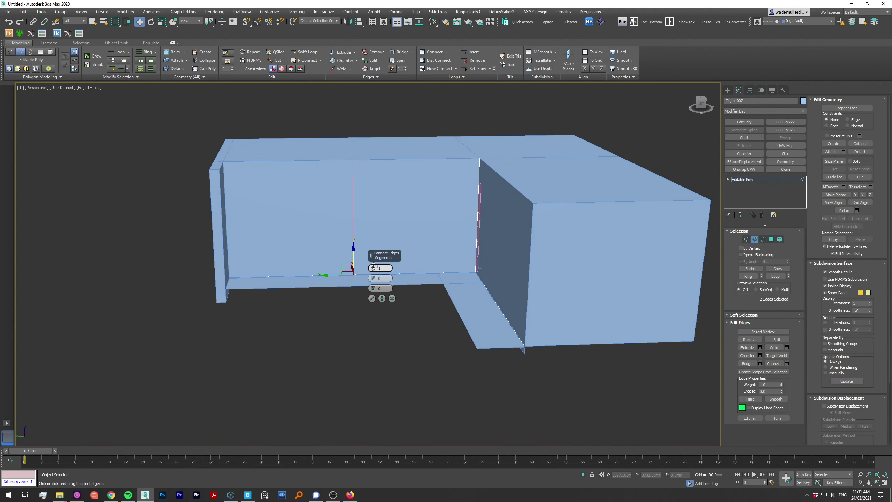
middle_click_drag(397, 291, 786, 365, "alt")
left_click(371, 298)
Step: Inset the inner wall panels about 42.8 mm and detach them as a separate object
scroll(357, 232, "up", 3)
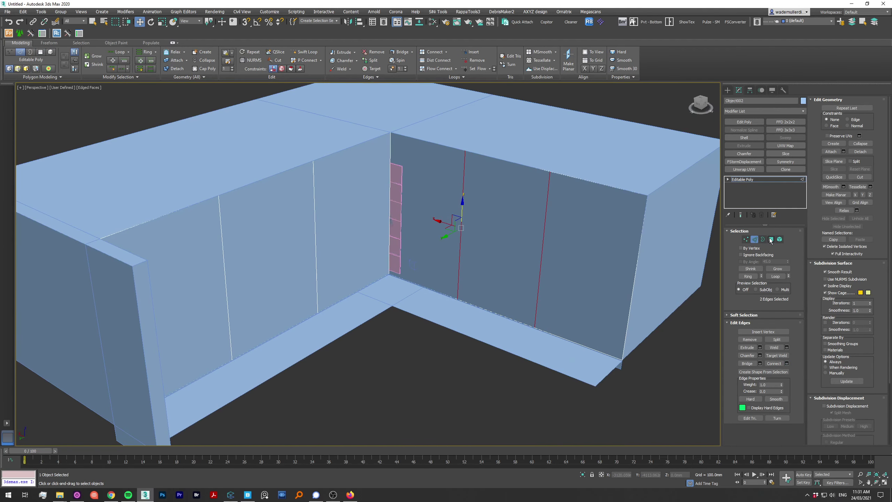
key("4")
left_click_drag(385, 278, 378, 265)
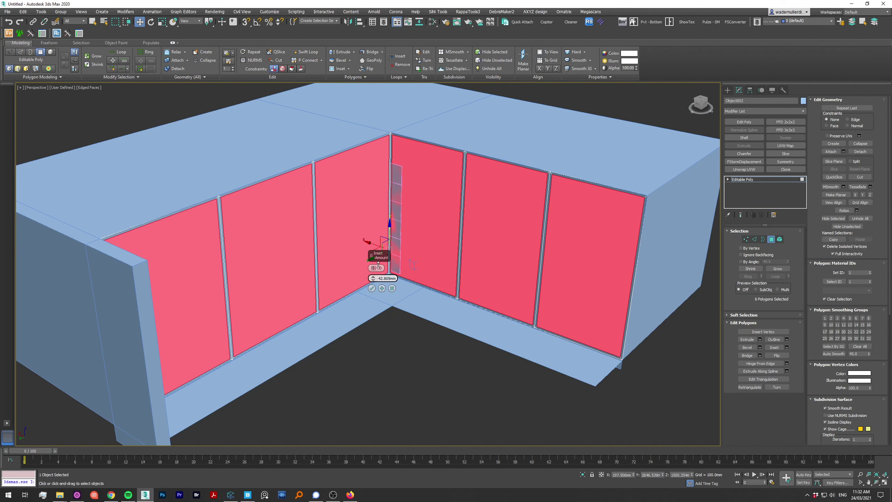
left_click(860, 152)
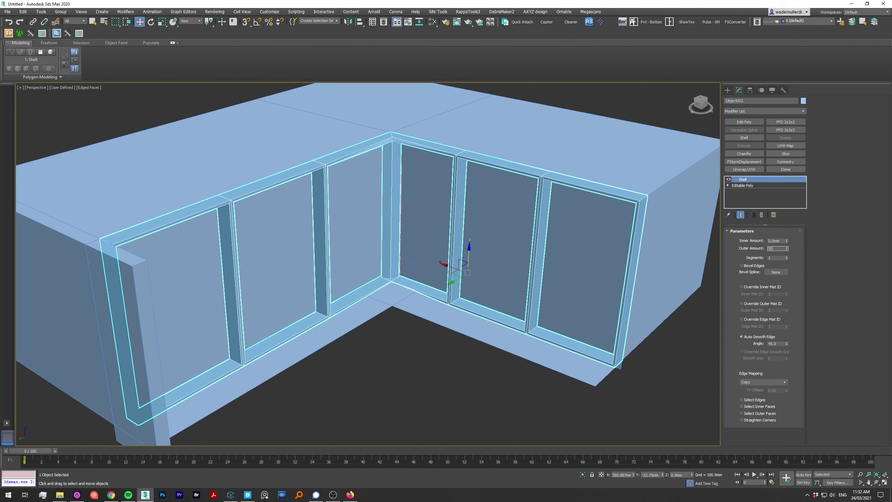
Step: Add a Shell modifier to the detached panels with a 50 mm outer amount
left_click(761, 111)
left_click(771, 346)
left_click_drag(788, 240, 811, 189)
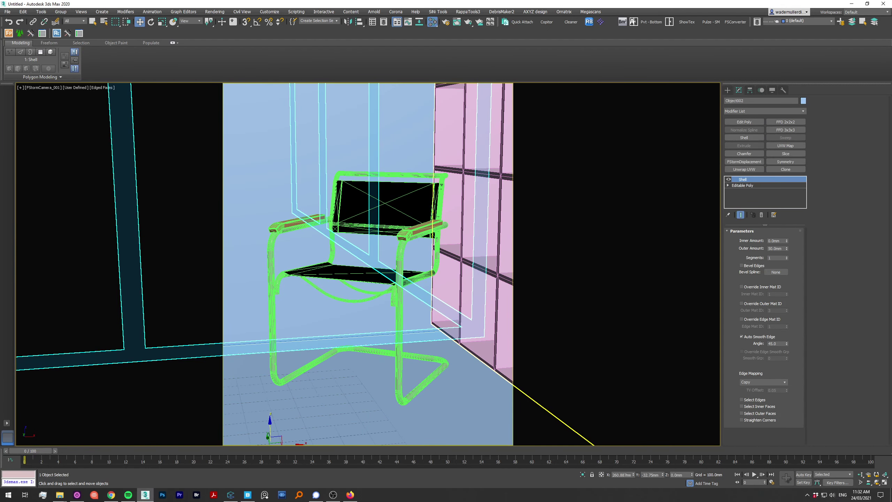
Step: In the Material Editor, rename the black rubber material, typing 'glo'
key("m")
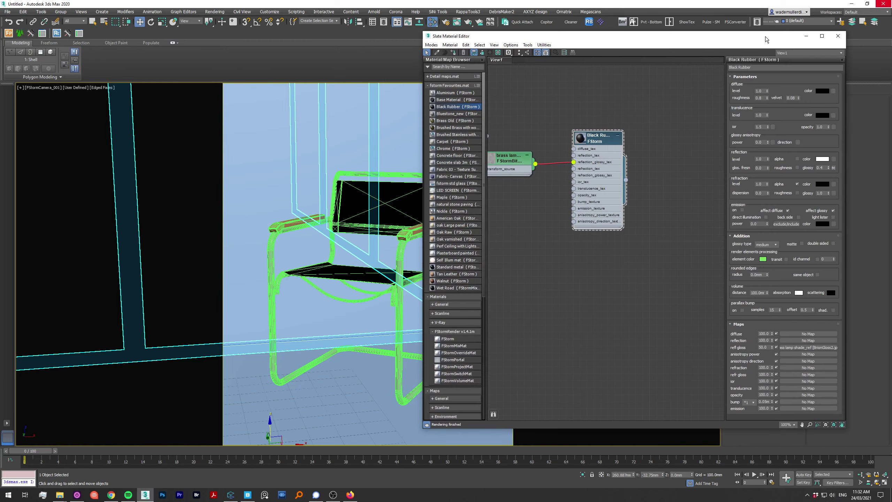
double_click(584, 143)
type("glo")
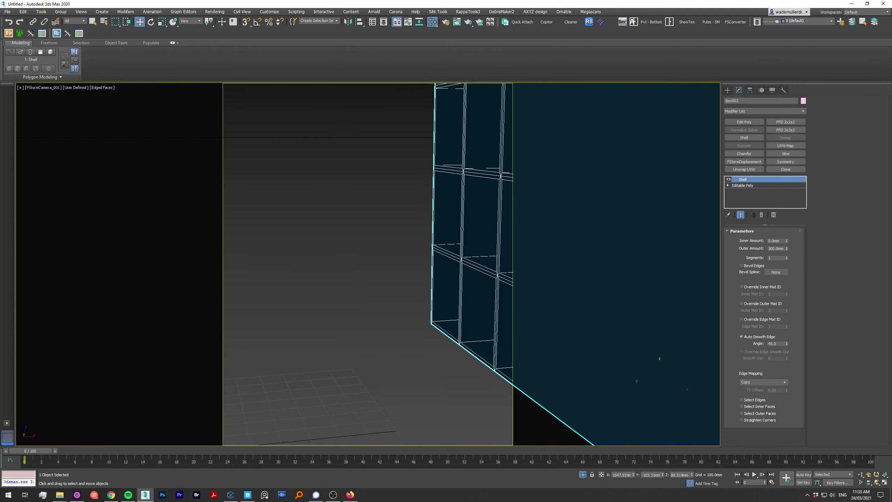
Step: Collapse the black shelf to Editable Poly and select all its polygons
right_click(486, 242)
left_click(569, 315)
key("t")
scroll(484, 211, "down", 5)
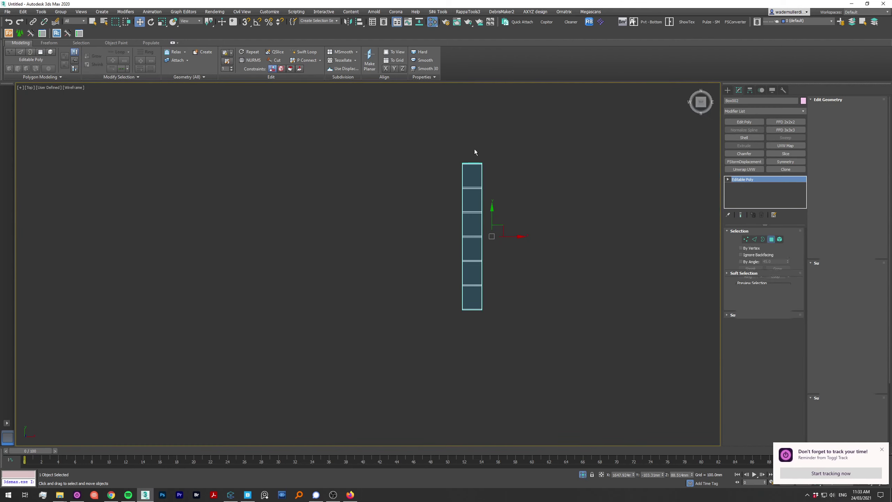
key("4")
key("ctrl+a")
key("4")
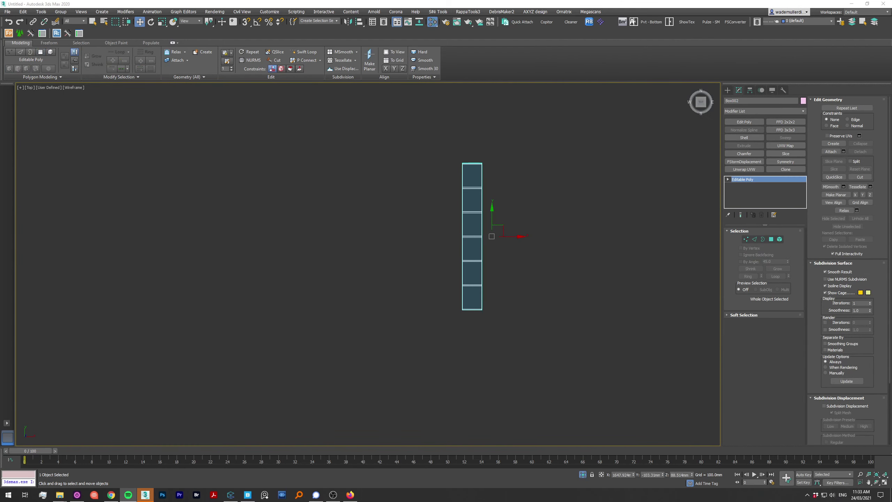
key("p")
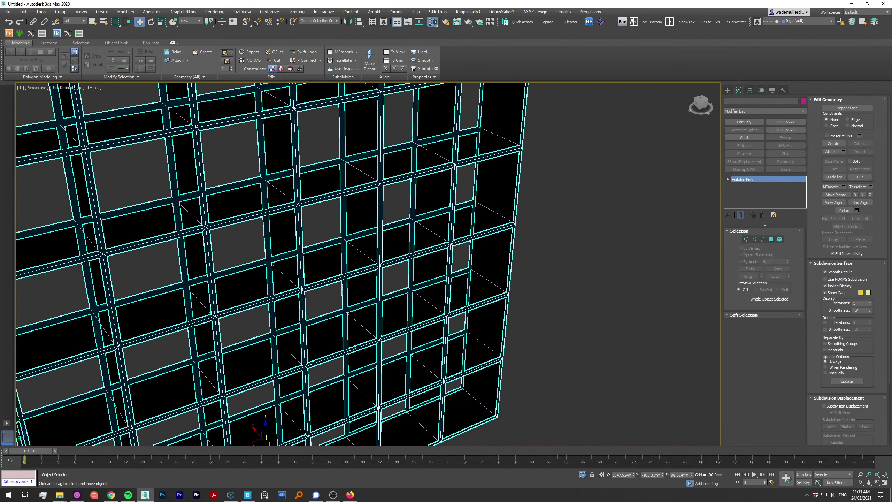
Step: Review the gloss black material, then add a Box UVW Map modifier to the slab
key("m")
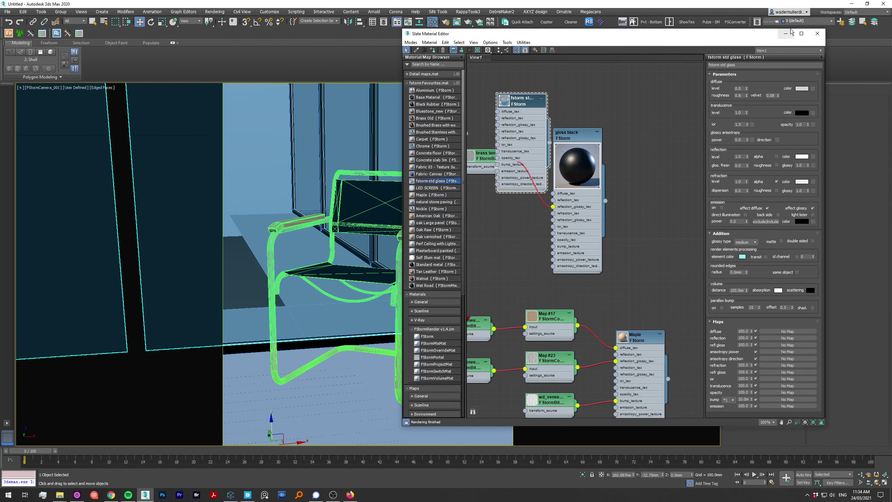
left_click(822, 31)
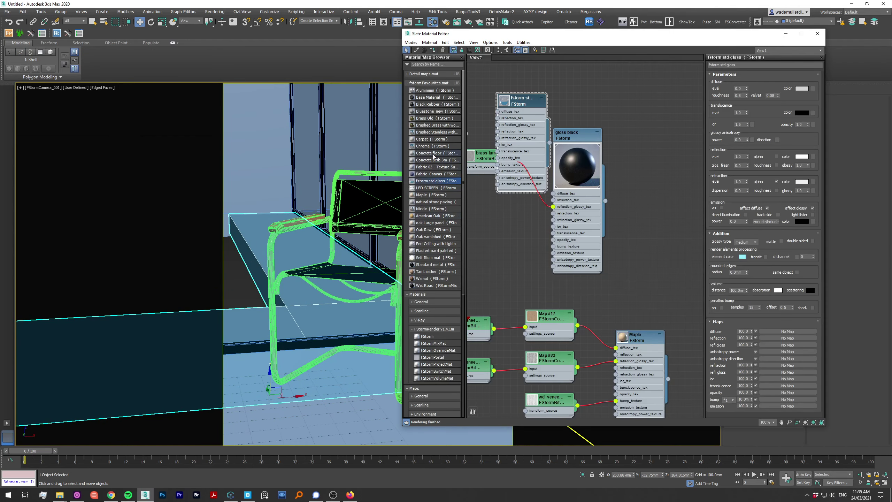
left_click_drag(720, 35, 744, 43)
left_click(841, 42)
left_click(786, 145)
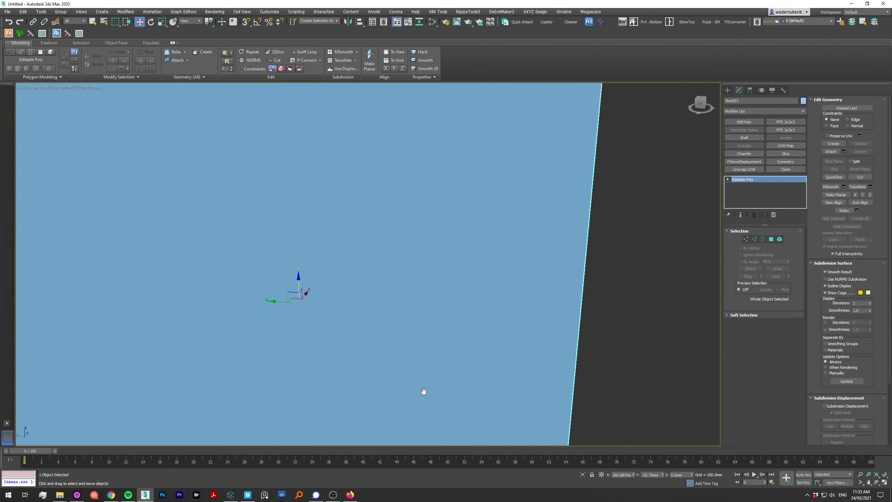
scroll(425, 392, "down", 5)
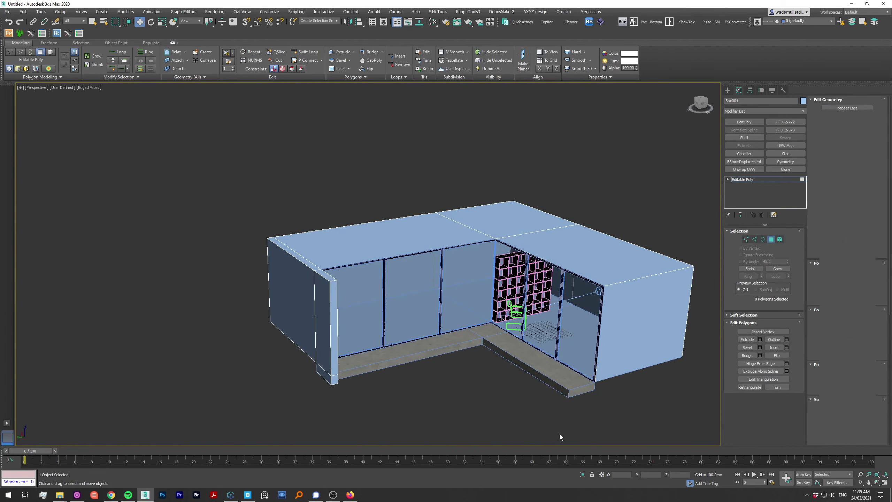
Step: Inspect the floor material's diffuse tile bitmap in the Slate Material Editor
key("m")
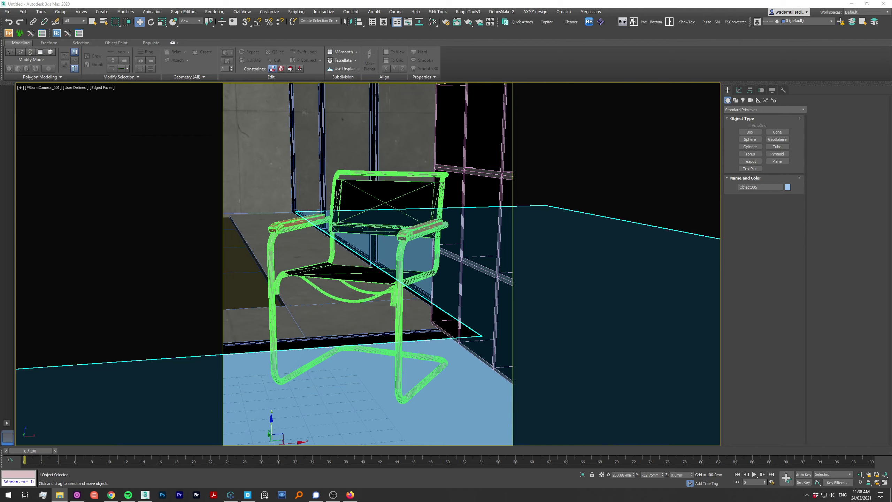
key("m")
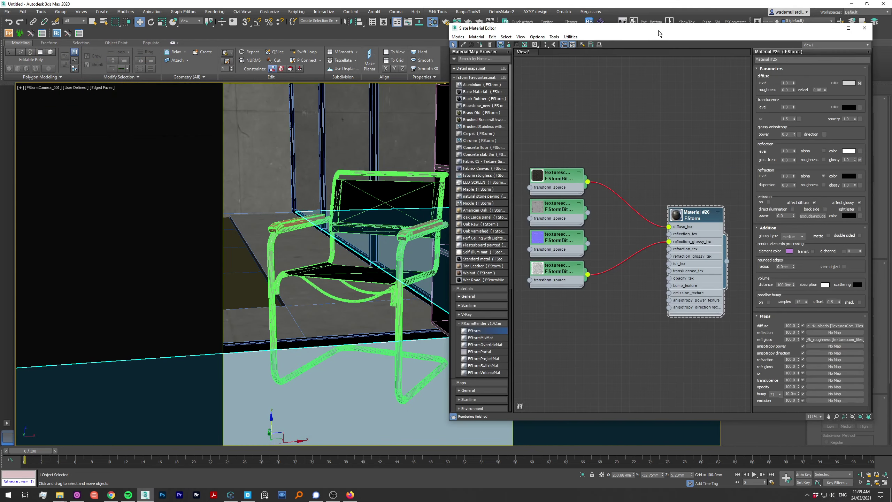
left_click_drag(658, 30, 267, 57)
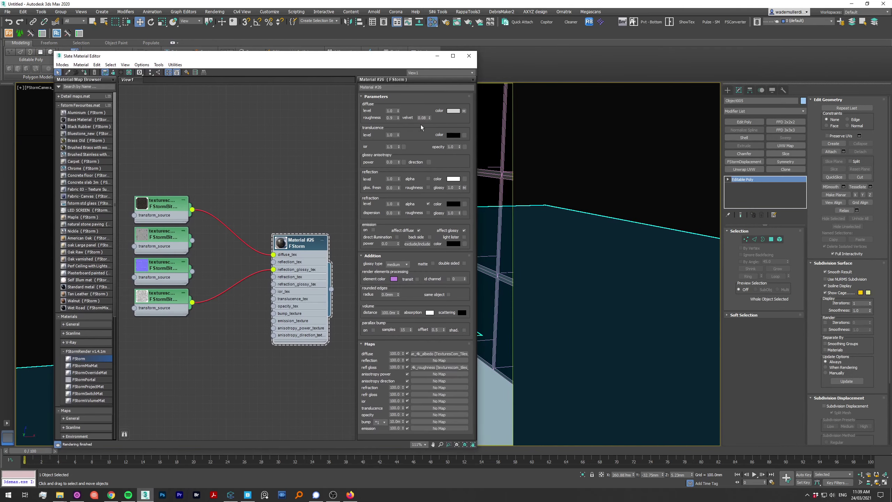
left_click(463, 110)
left_click(450, 240)
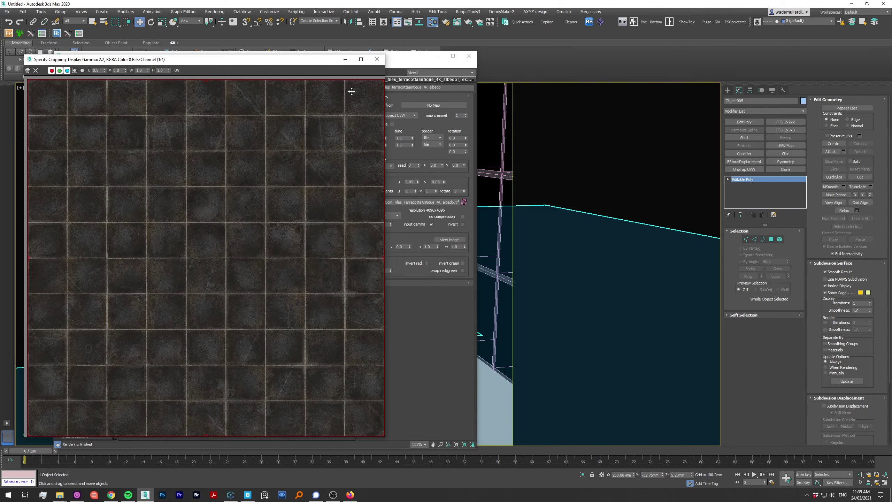
left_click(377, 59)
left_click_drag(70, 53, 869, 38)
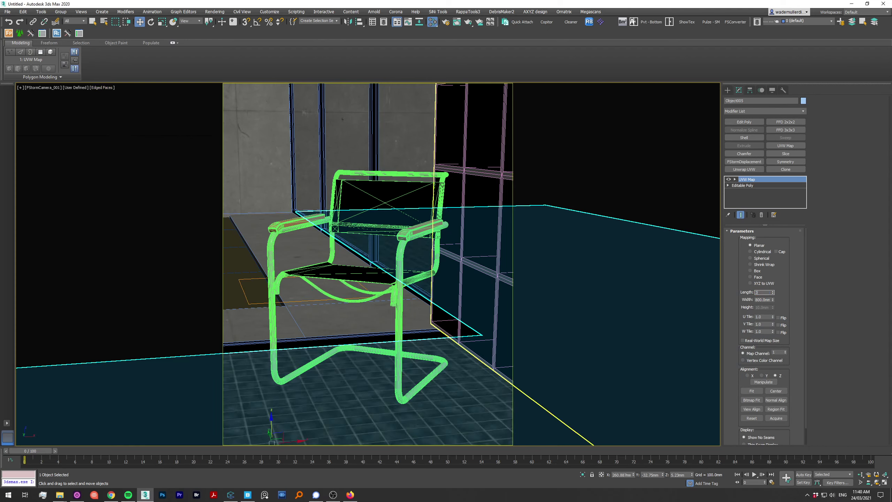
Step: Set the floor UVW Map length and width to 1500 mm and add FStormDisplacement
type("00")
key("Tab")
type("300")
key("Return")
type("0")
key("Tab")
type("2000")
key("Return")
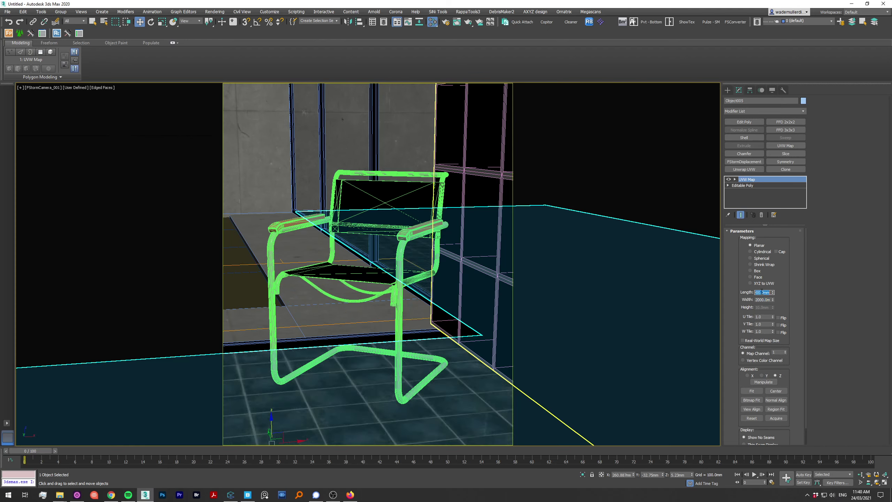
type("1500")
key("Tab")
type("1500")
key("Return")
left_click(752, 162)
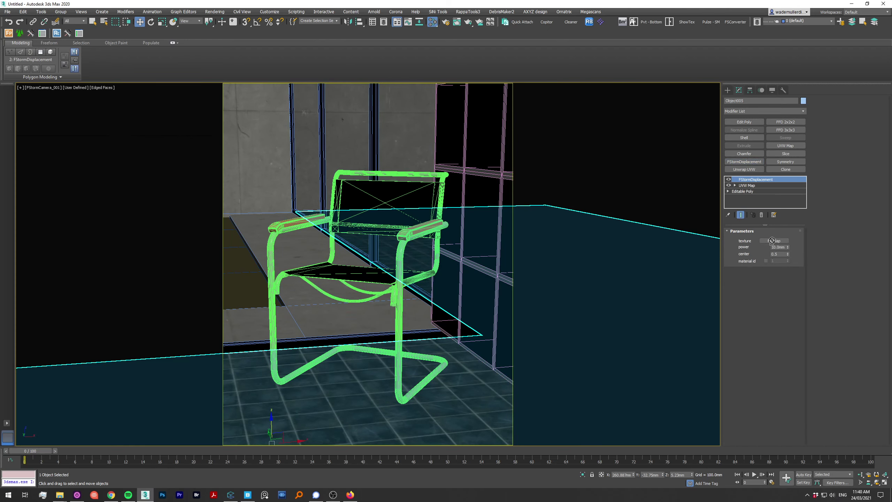
Step: Show the FStorm renderer settings and start an interactive FStorm test render
key("F10")
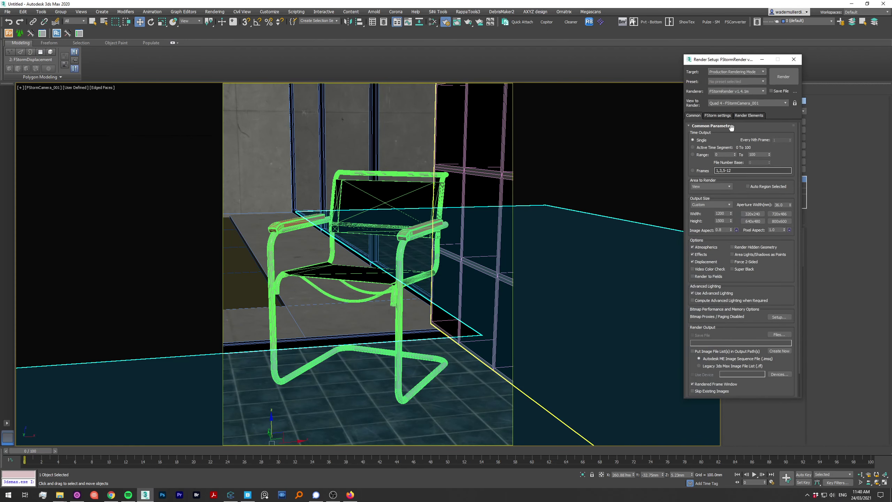
left_click(717, 116)
left_click(713, 142)
key("shift+q")
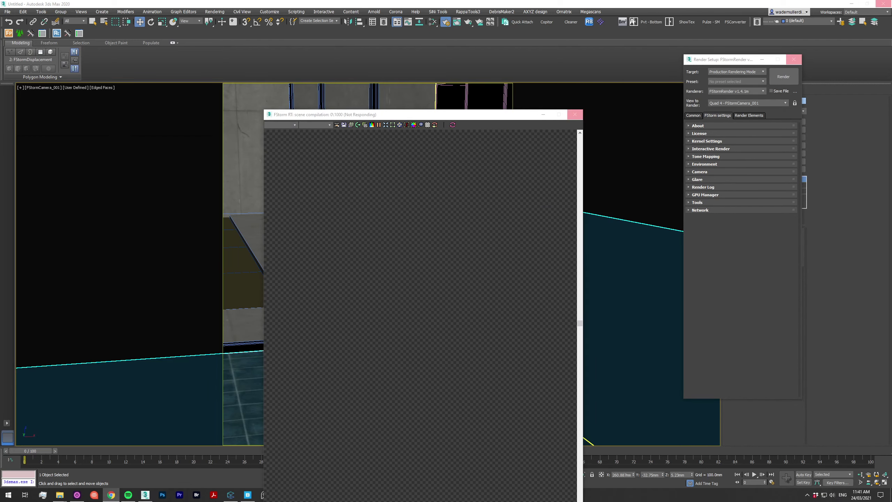
scroll(414, 330, "up", 3)
scroll(415, 330, "down", 3)
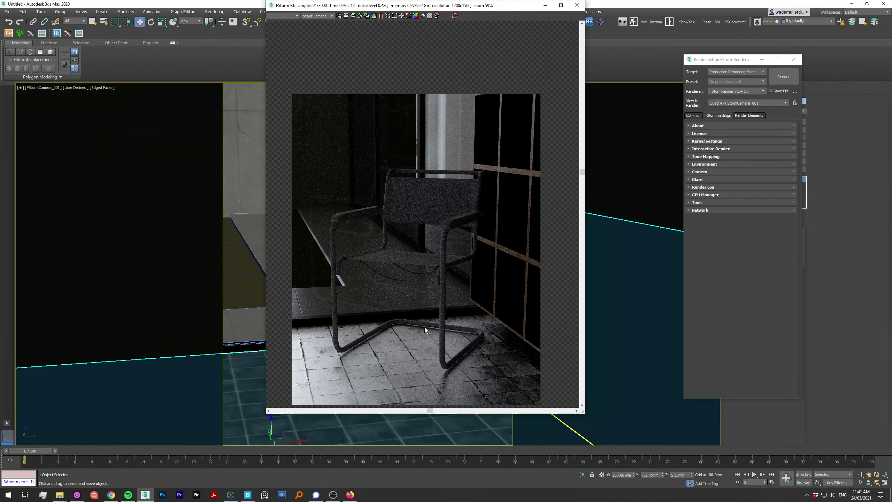
scroll(414, 331, "up", 1)
Step: Load the Thyme_Villa render preset and expand the Interactive Render and Environment rollouts
left_click(727, 81)
left_click(719, 108)
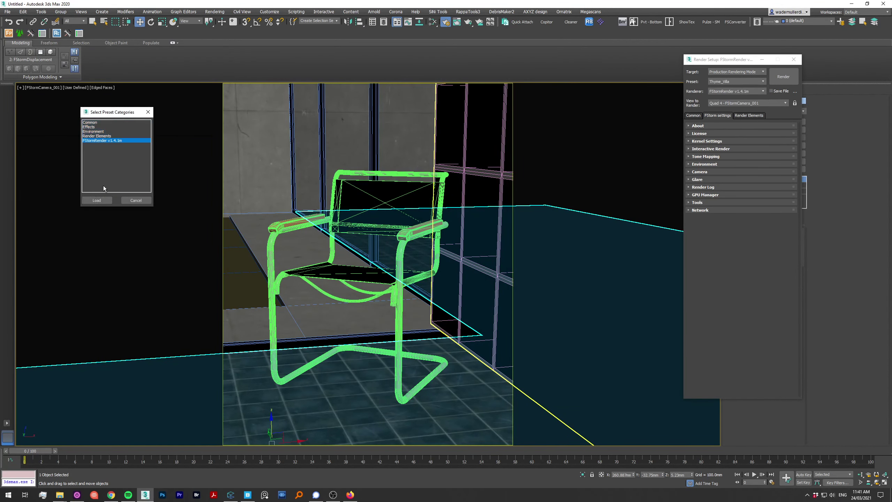
left_click(100, 199)
left_click(770, 182)
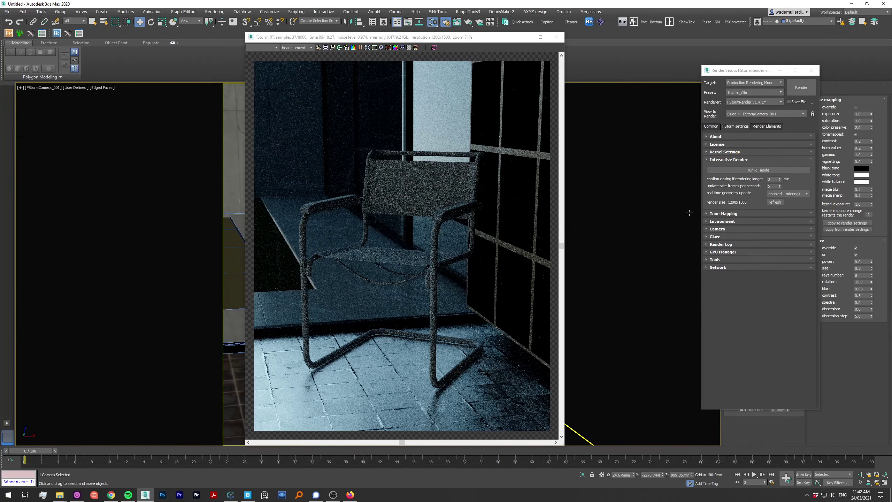
left_click(722, 221)
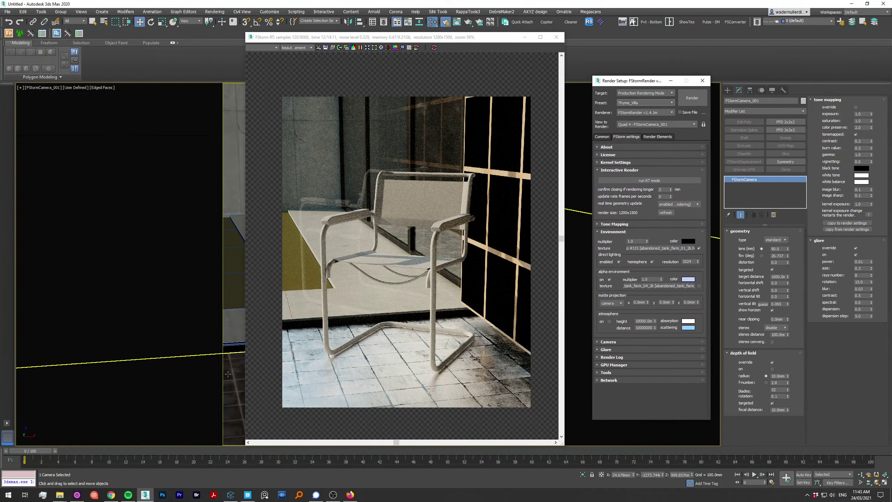
left_click(629, 162)
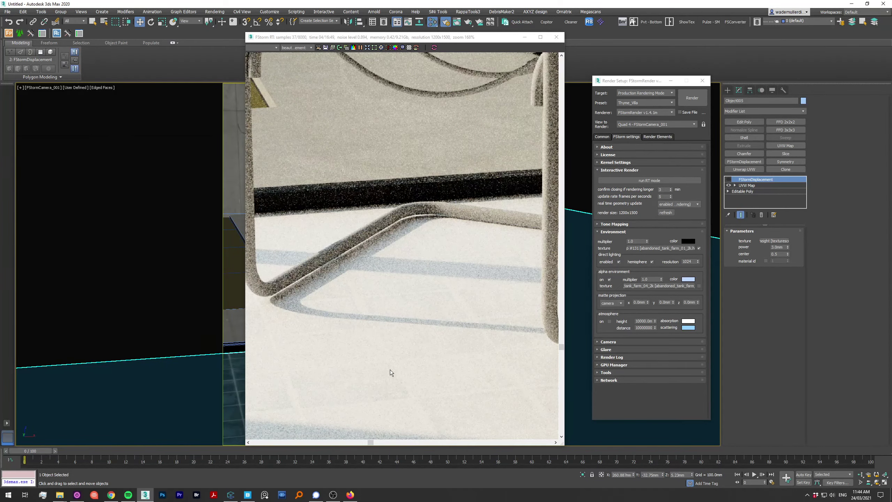
scroll(391, 369, "down", 3)
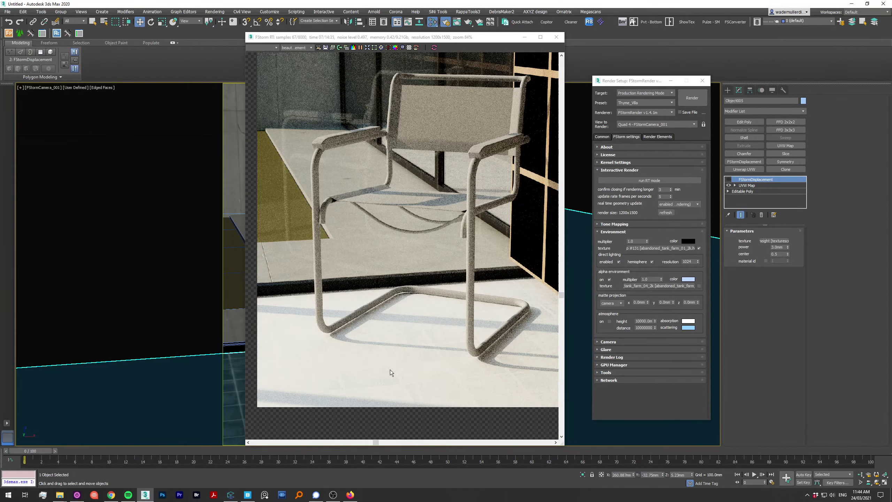
left_click(391, 370)
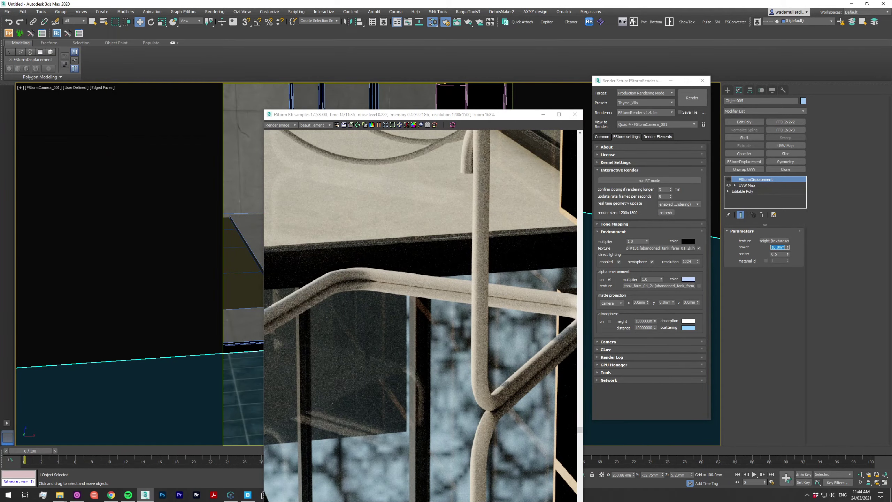
Step: Wire an inverted FStormColorCorrection into reflection glossiness, offset 0.6
left_click(728, 179)
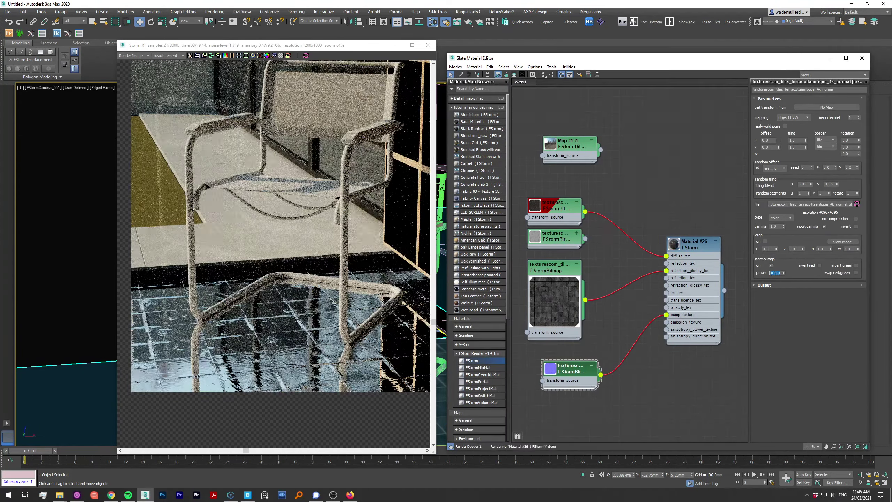
mouse_move(591, 295)
left_mouse_down()
mouse_move(638, 300)
mouse_move(569, 260)
left_mouse_up()
scroll(291, 359, "up", 5)
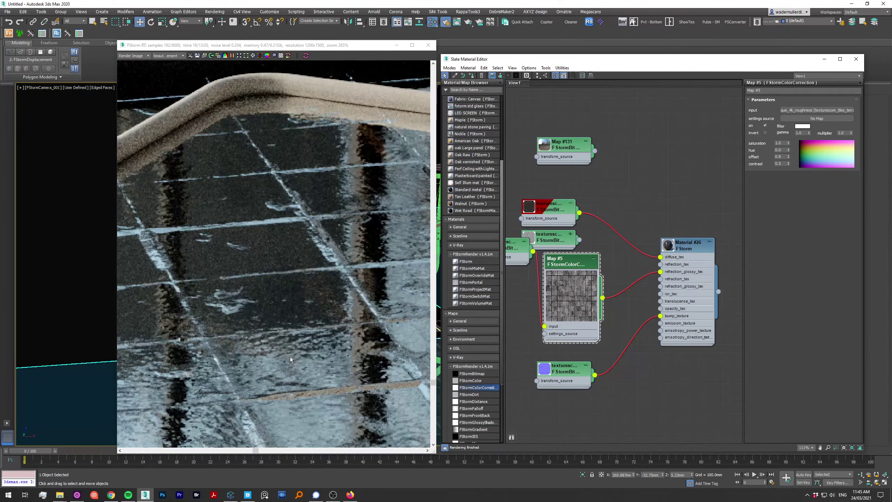
type("0.7")
key("Return")
scroll(274, 225, "down", 3)
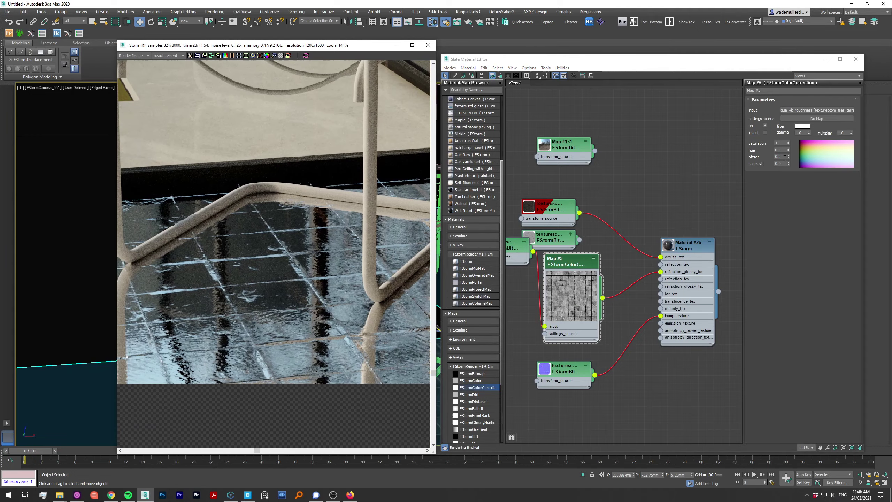
middle_click_drag(618, 243, 649, 232)
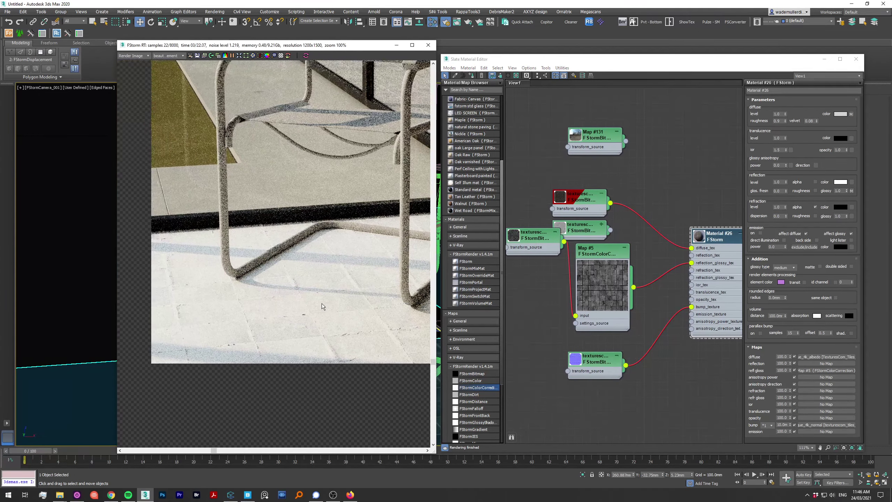
left_click(765, 133)
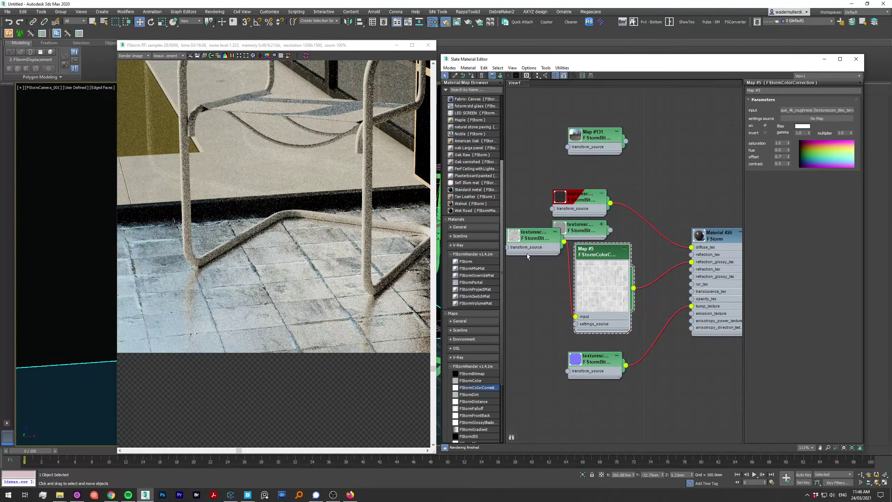
left_click(788, 158)
scroll(351, 281, "up", 1)
Step: Rearrange the texture nodes and preview the height texture and Material #26
middle_click_drag(420, 295, 381, 301)
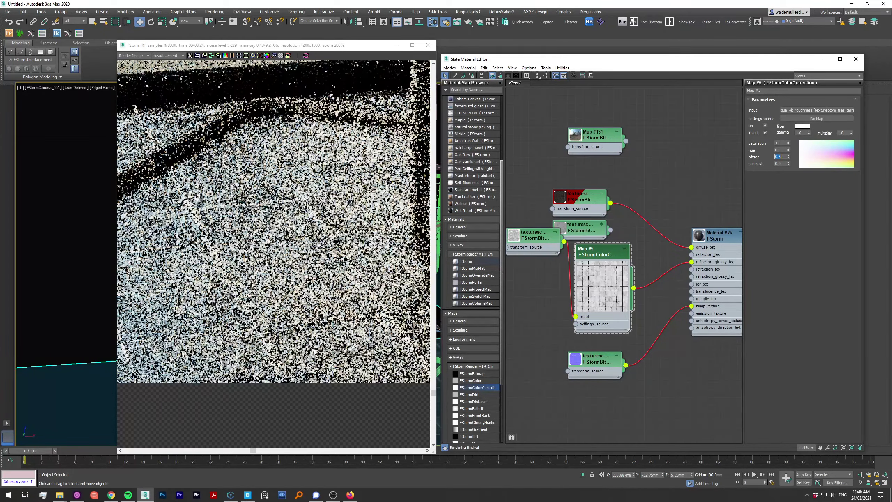
left_click_drag(534, 234, 534, 304)
left_click_drag(580, 226, 548, 227)
double_click(549, 228)
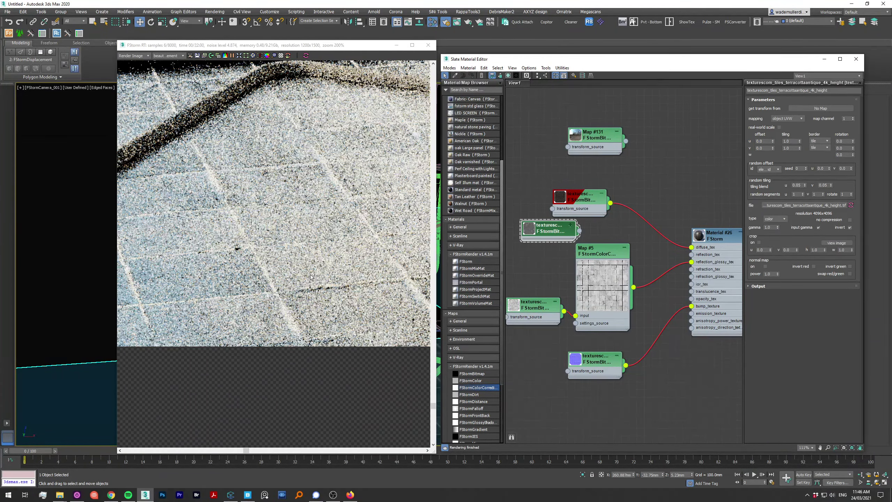
double_click(529, 228)
scroll(553, 273, "up", 3)
left_click_drag(469, 59, 499, 51)
scroll(274, 211, "up", 2)
left_click(726, 170)
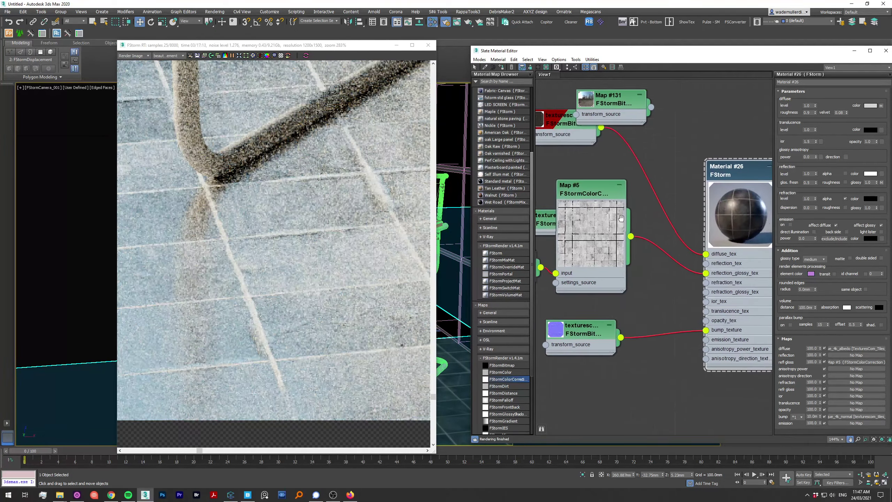
Step: Set the colour correction offset to 0.3 and Material #26's bump amount to 10
middle_click_drag(621, 218, 659, 234)
left_click(660, 234)
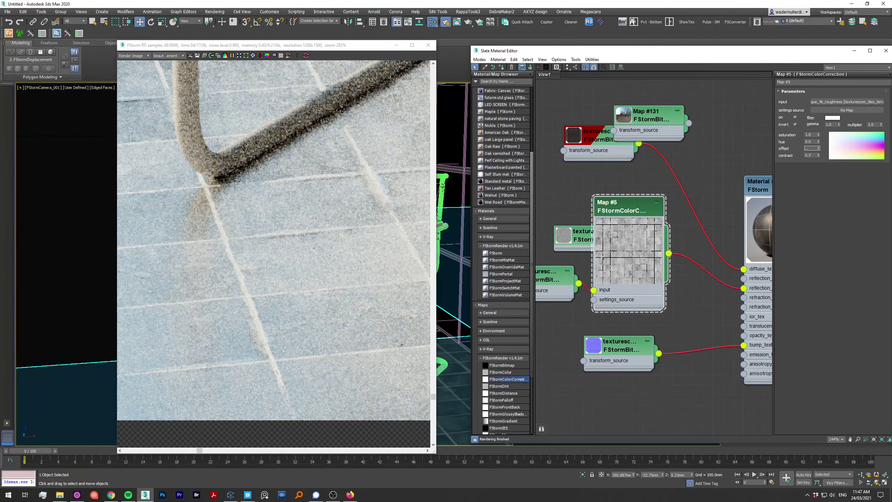
key("Return")
scroll(319, 255, "down", 3)
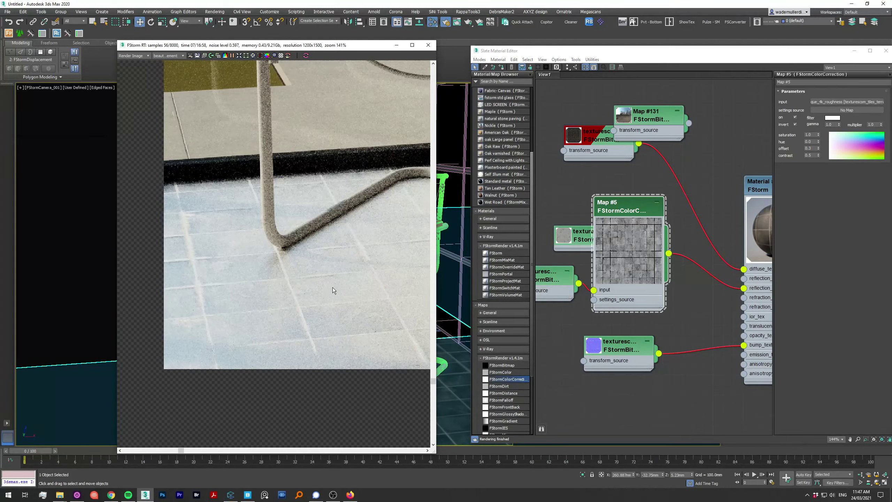
middle_click_drag(334, 290, 284, 273)
left_click(758, 186)
double_click(812, 416)
type("10")
key("Return")
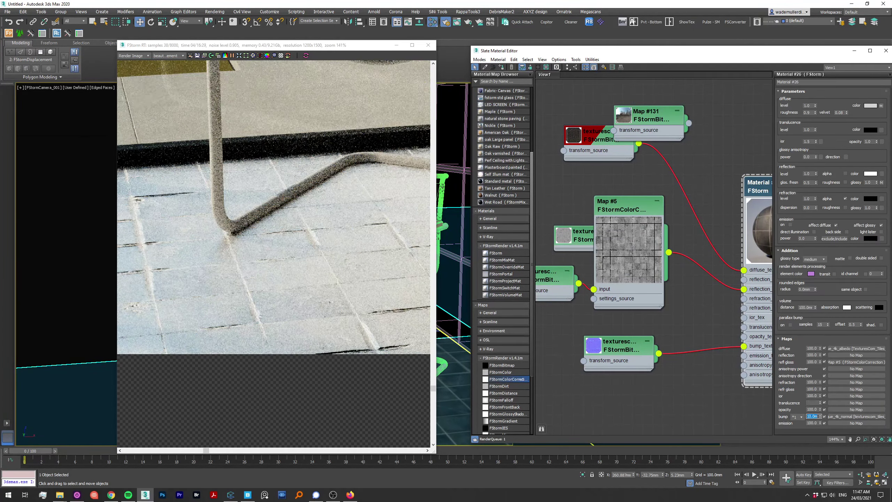
Step: Create a new terracotta tile bitmap and wire it into FStormDisplacement's texture slot
left_click_drag(667, 50, 415, 161)
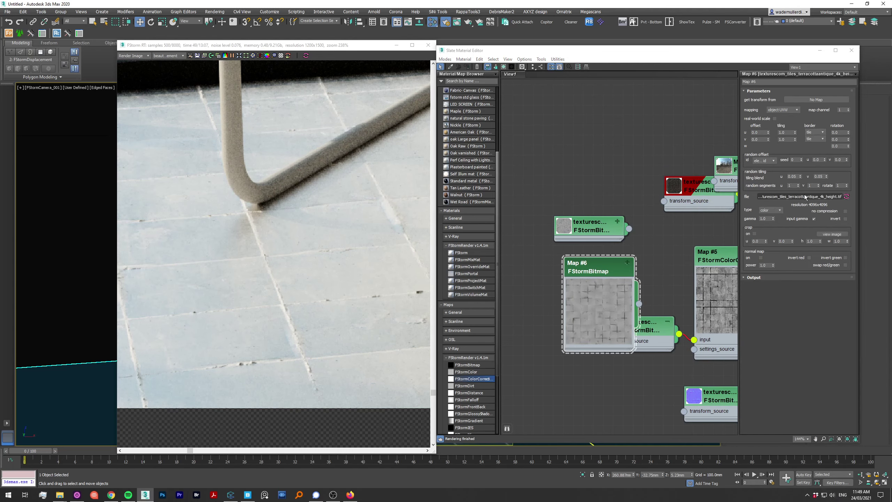
key("Return")
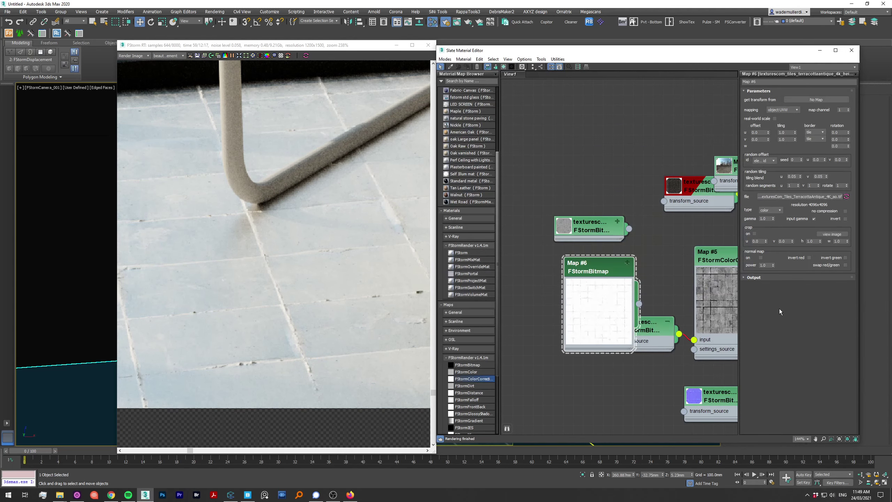
scroll(281, 325, "down", 1)
left_click_drag(407, 328, 777, 243)
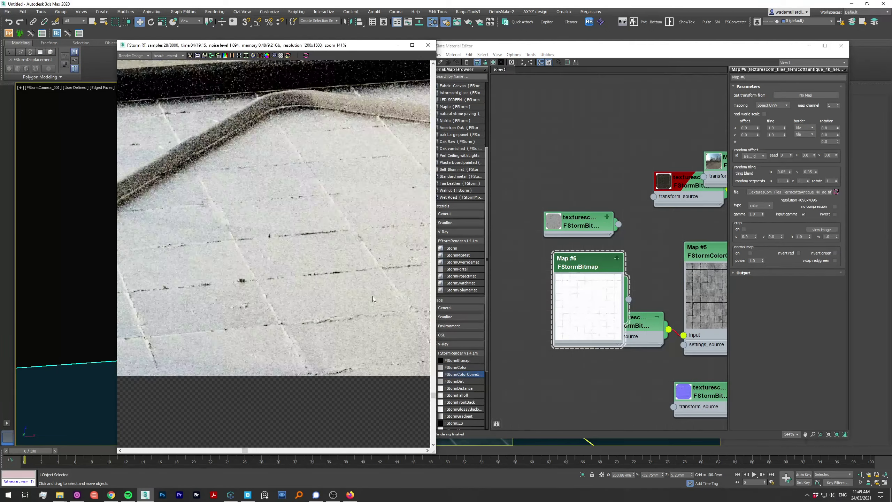
left_click(162, 494)
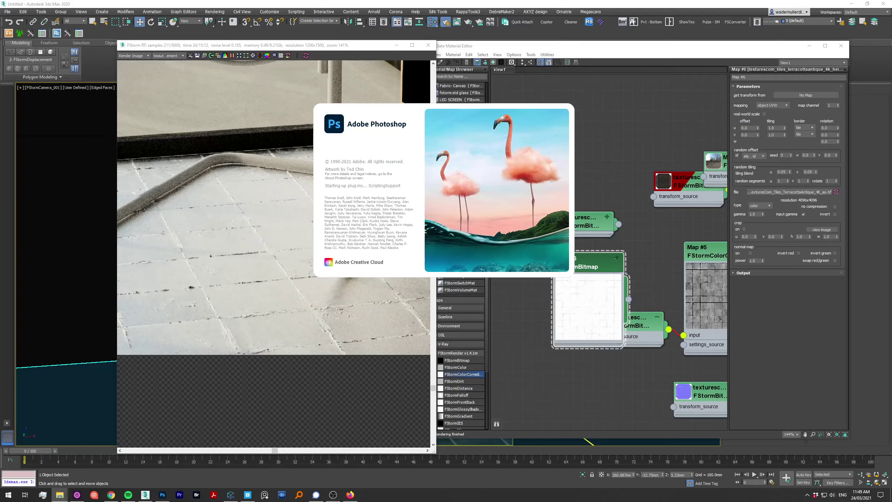
Step: Apply High Pass, close the reference roughness image, and select the Background layer
scroll(574, 259, "up", 5)
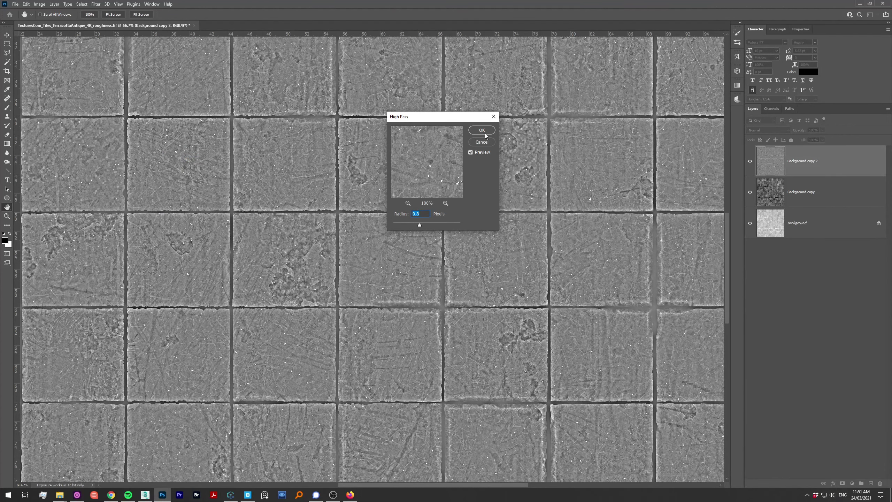
left_click(482, 130)
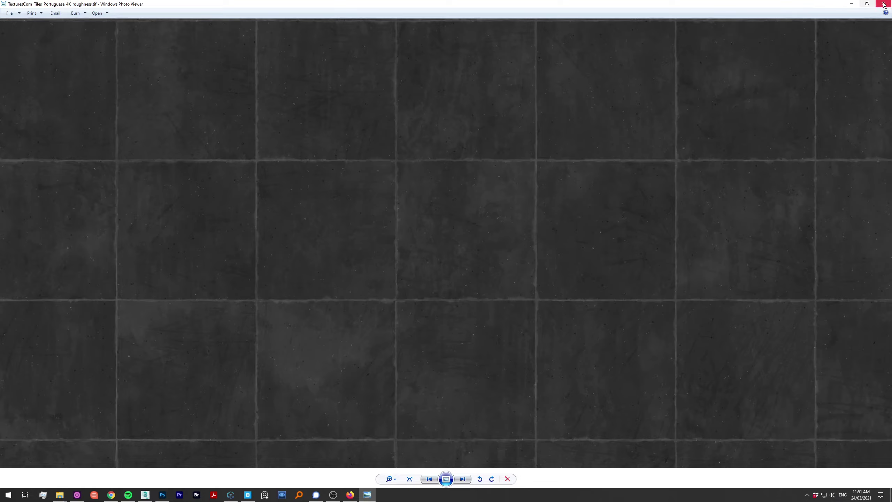
left_click(883, 4)
left_click(750, 161)
left_click(822, 191)
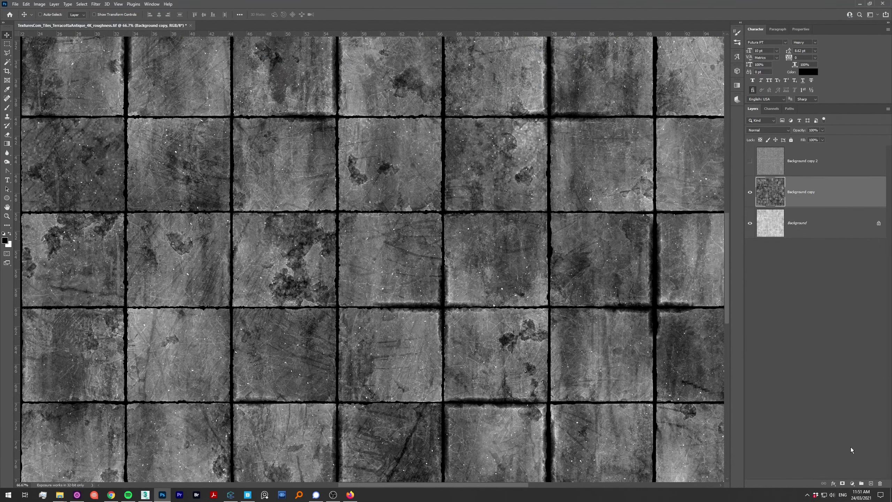
left_click(805, 223)
left_click(750, 192)
Step: Duplicate the Background layer and darken it with Levels
left_click_drag(805, 223, 871, 483)
key("ctrl+l")
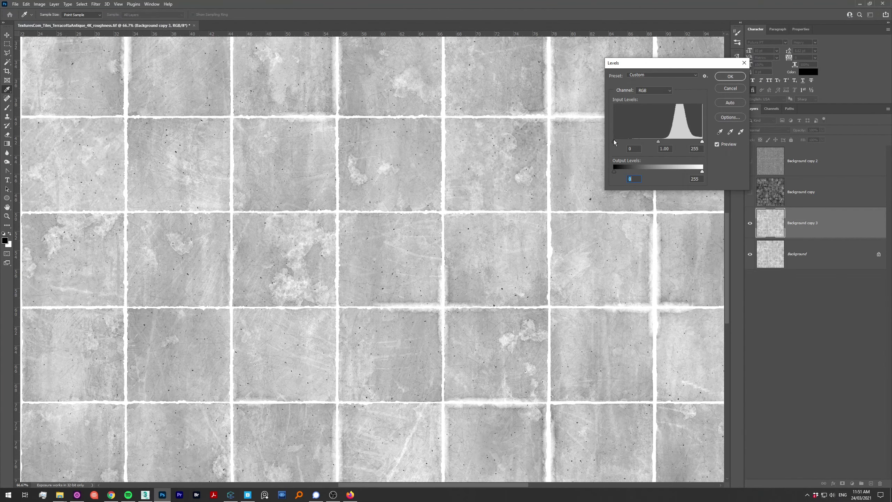
left_click_drag(615, 141, 681, 143)
left_click(729, 76)
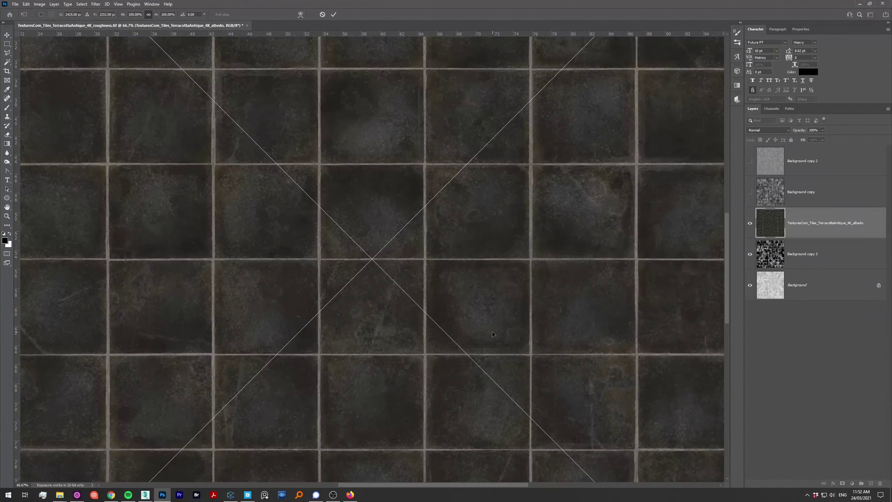
Step: Place and rasterize the albedo texture, desaturate it, and adjust its Levels
key("Return")
right_click(822, 223)
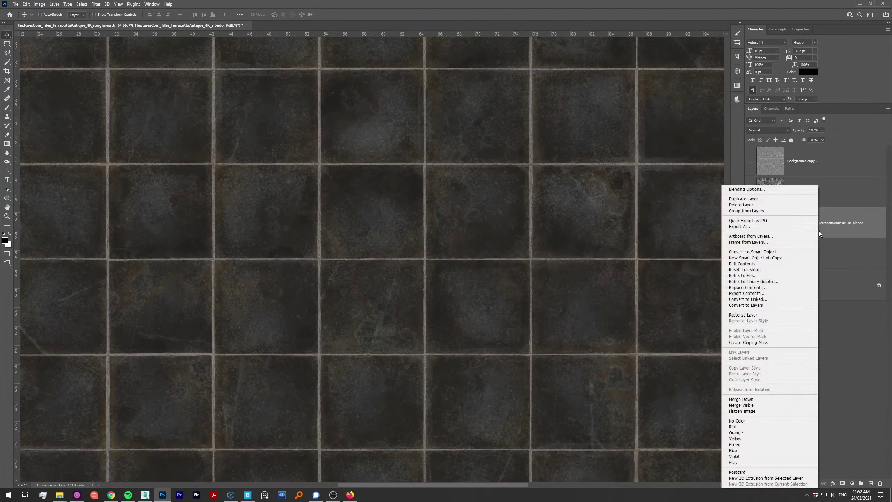
left_click(752, 315)
key("ctrl+minus")
key("ctrl+minus")
key("ctrl+minus")
key("ctrl+shift+u")
key("ctrl+l")
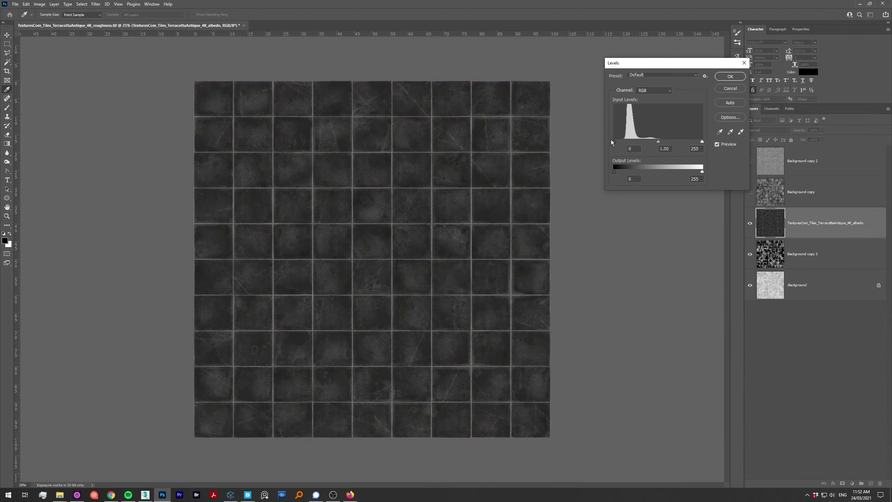
left_click_drag(702, 140, 658, 140)
key("Return")
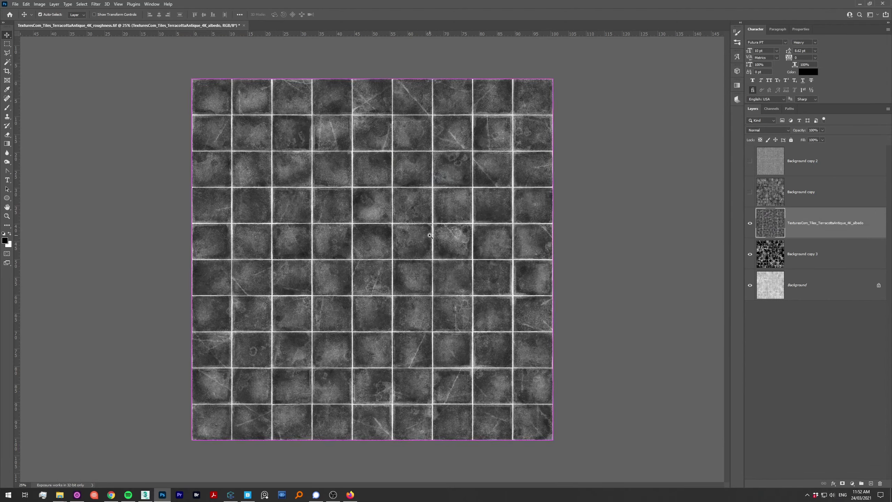
key("ctrl+plus")
key("ctrl+plus")
key("ctrl+plus")
Step: Duplicate the albedo layer, Gaussian-blur the copy, and blend it with Multiply
left_click(751, 227)
key("ctrl+j")
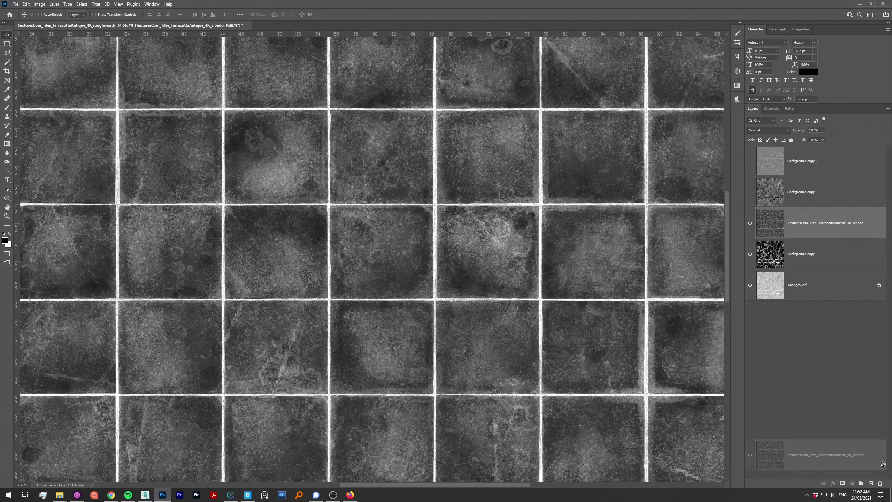
left_click(96, 4)
left_click(200, 120)
left_click_drag(691, 211, 694, 214)
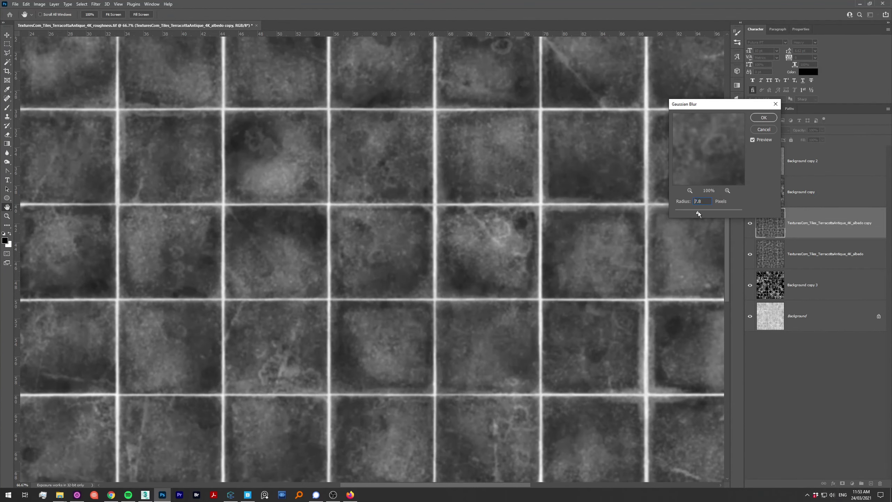
key("Return")
key("ctrl+bracketleft")
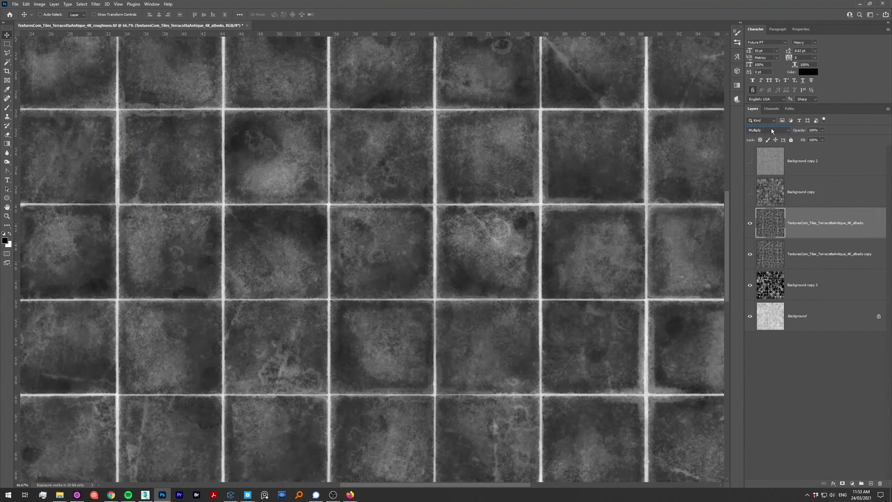
key("shift+alt+m")
Step: Add an Invert adjustment layer and save the texture as a TIFF
left_click(853, 483)
left_click(843, 458)
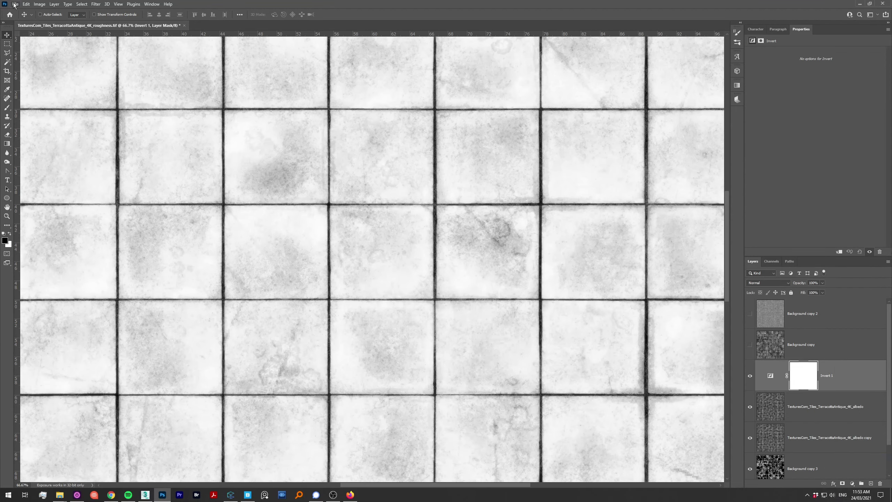
key("ctrl+shift+s")
key("Escape")
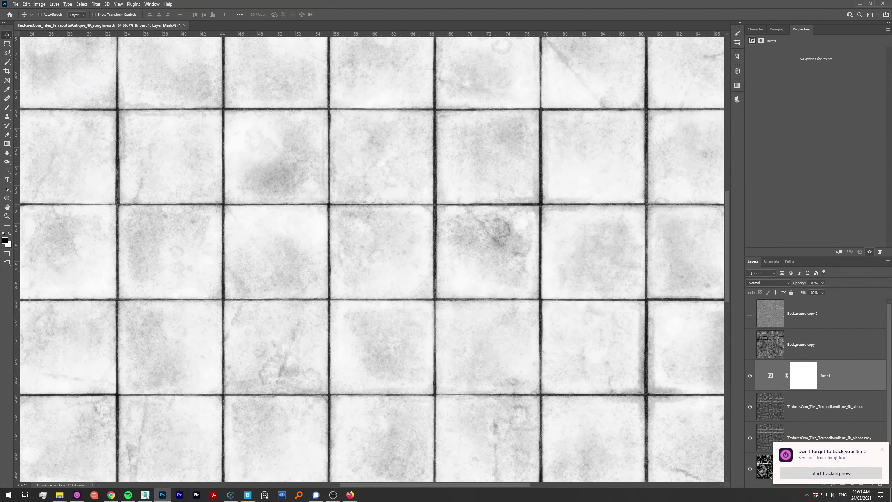
key("ctrl+s")
Step: Load TerracottaAntique_4K_height2.tif into the floor bitmap Map #6
left_click(539, 145)
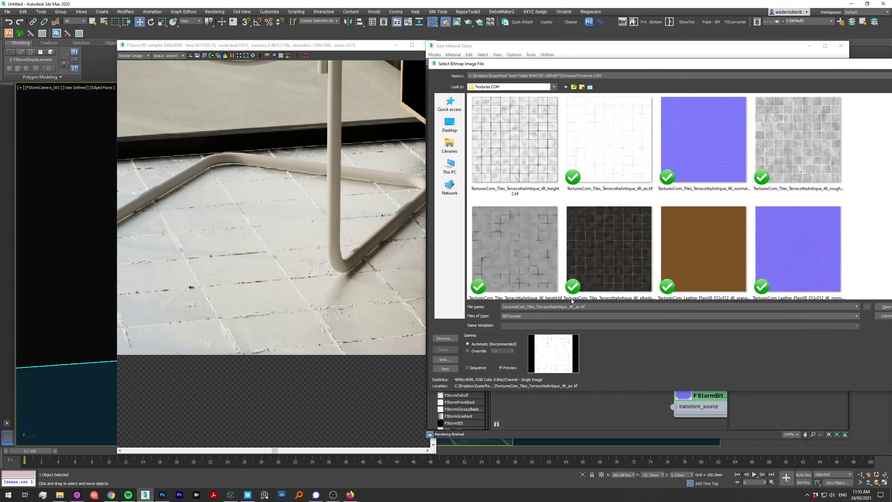
key("Return")
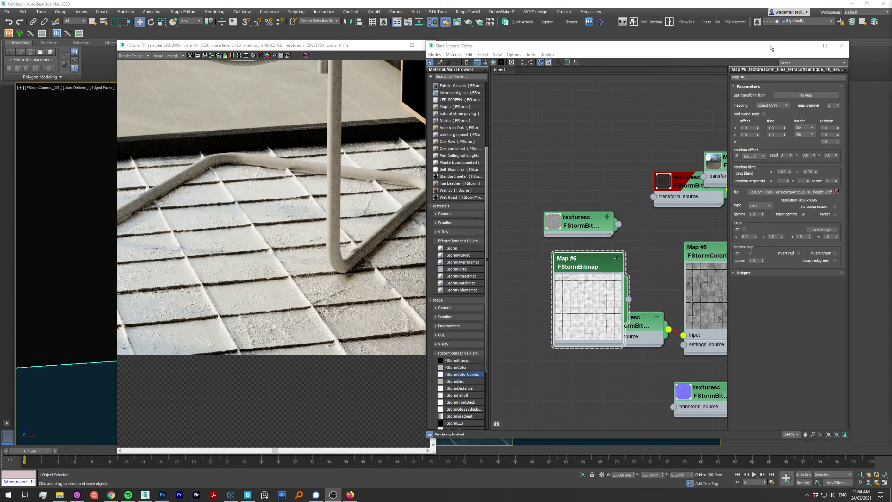
left_click_drag(770, 48, 780, 60)
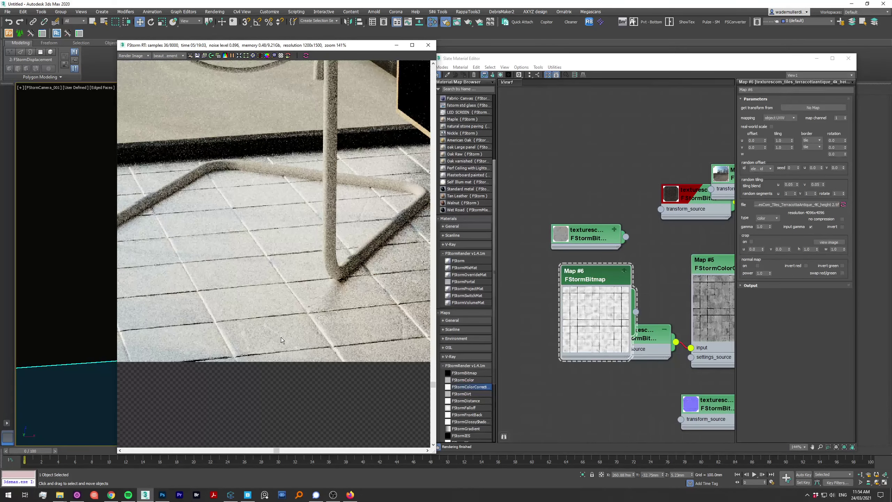
scroll(281, 340, "down", 3)
Step: Set Material #26's reflection level to 0.6 and close the Slate editor
left_click(671, 159)
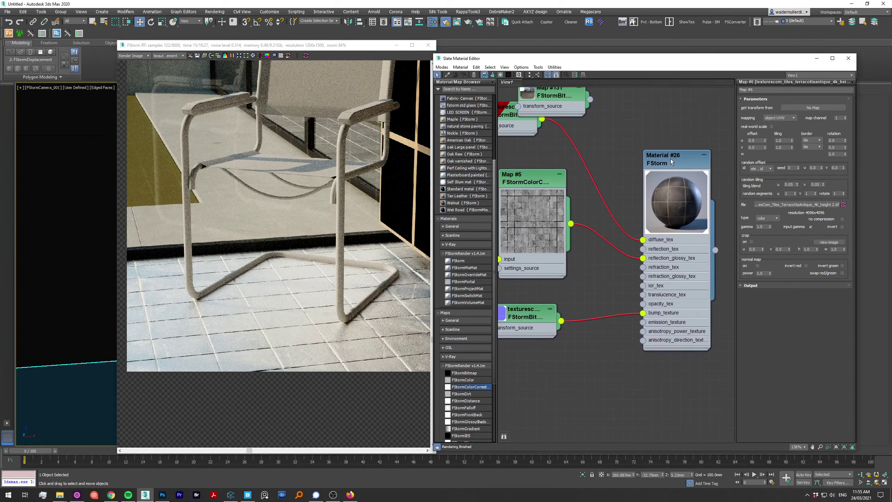
type("0.6")
key("Return")
scroll(256, 347, "up", 3)
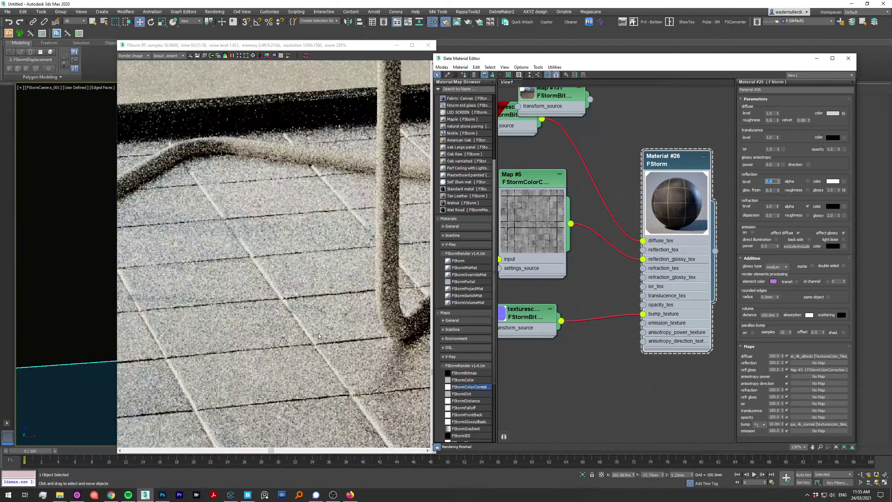
scroll(256, 347, "down", 4)
scroll(256, 346, "up", 5)
scroll(256, 347, "down", 2)
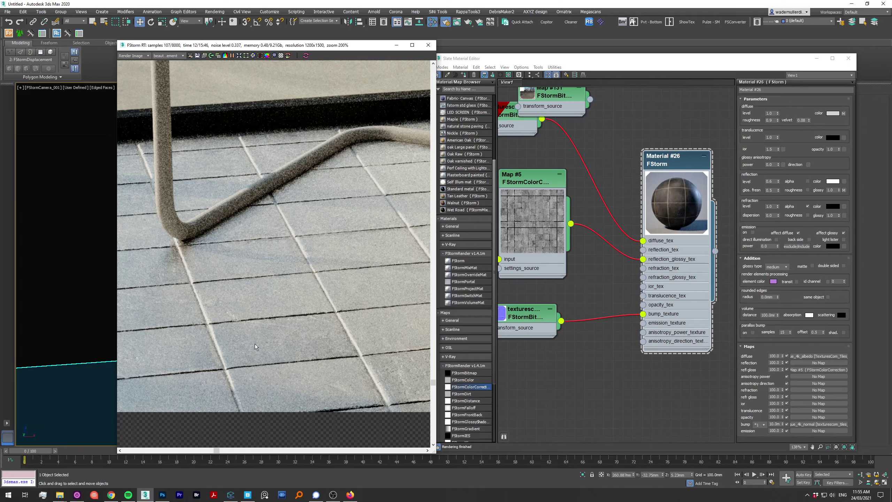
scroll(256, 347, "down", 5)
left_click(848, 58)
key("F10")
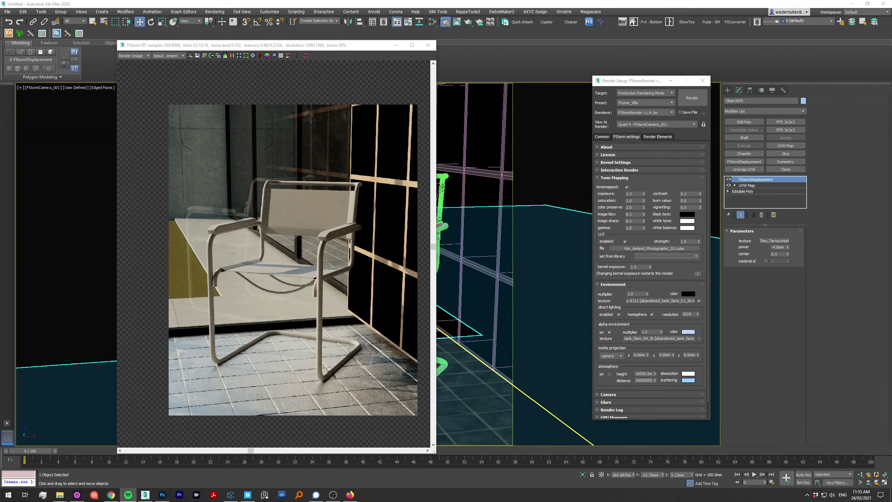
Step: Set FStorm tone mapping to exposure 3.0, contrast 0.2 and white balance white
left_click(687, 228)
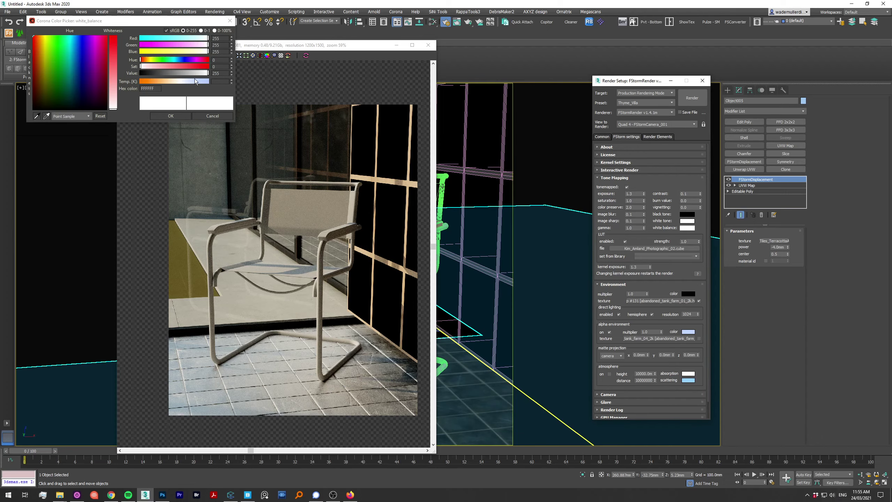
left_click_drag(195, 81, 177, 82)
left_click(171, 116)
double_click(634, 194)
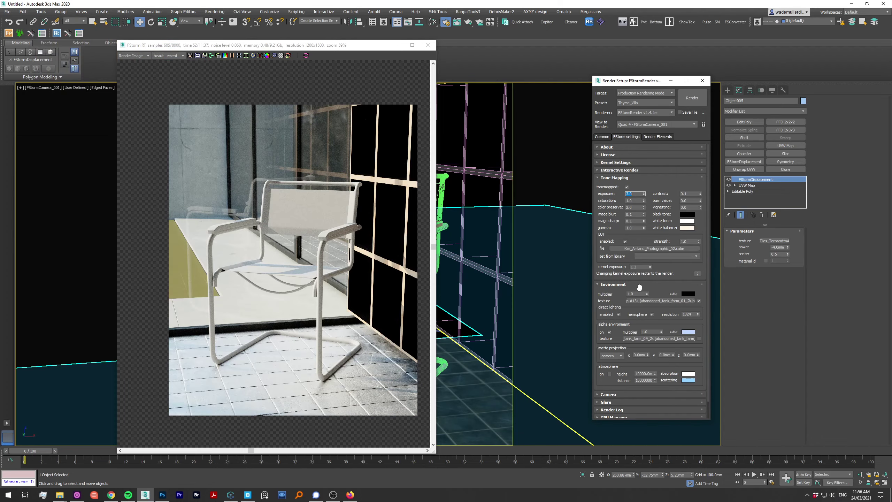
type("3")
key("Return")
double_click(690, 194)
type("0.2")
key("Return")
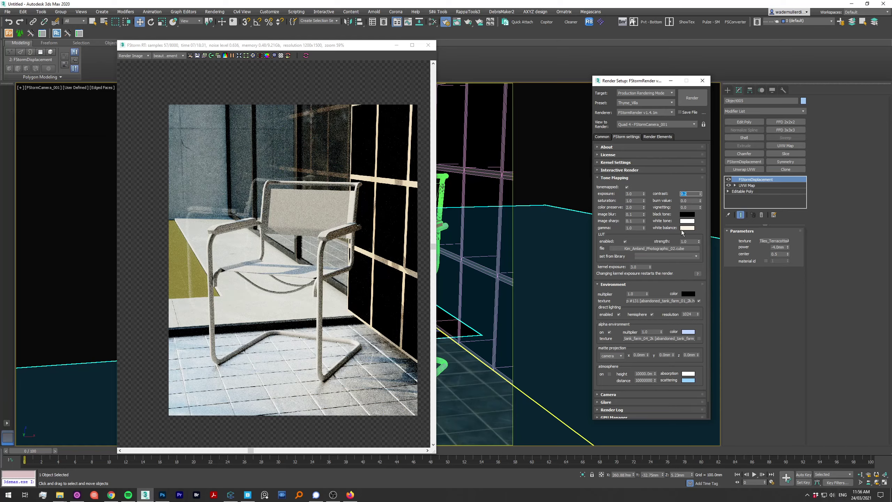
left_click(683, 228)
left_click(170, 116)
Step: Enable untargeted depth of field on FStormCamera_001 at f-number 6.0
scroll(352, 299, "up", 1)
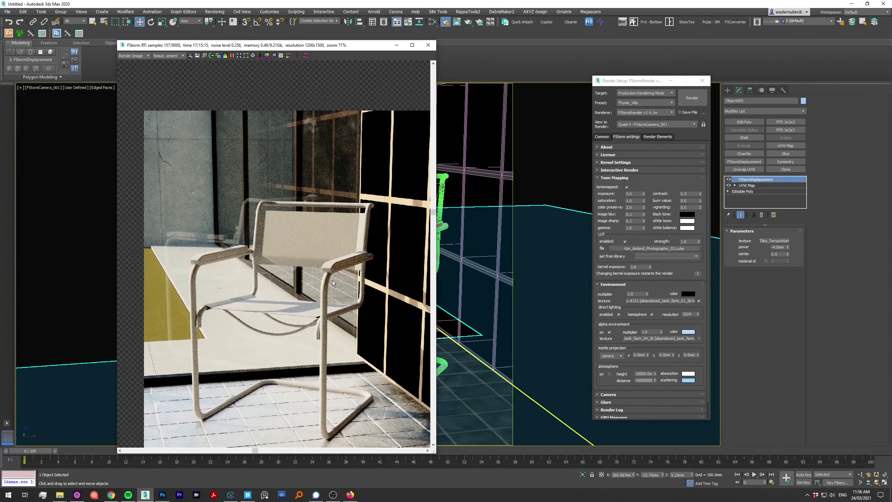
middle_click_drag(332, 282, 330, 260)
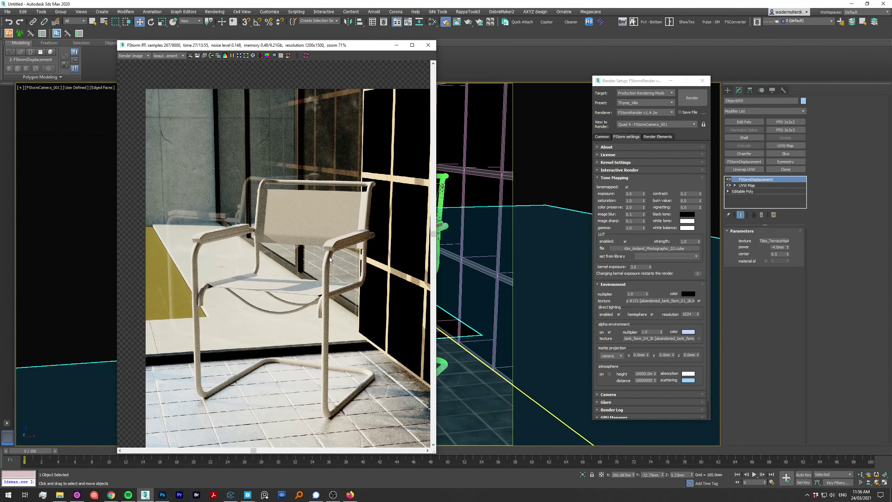
left_click(608, 394)
left_click(43, 87)
left_click(88, 215)
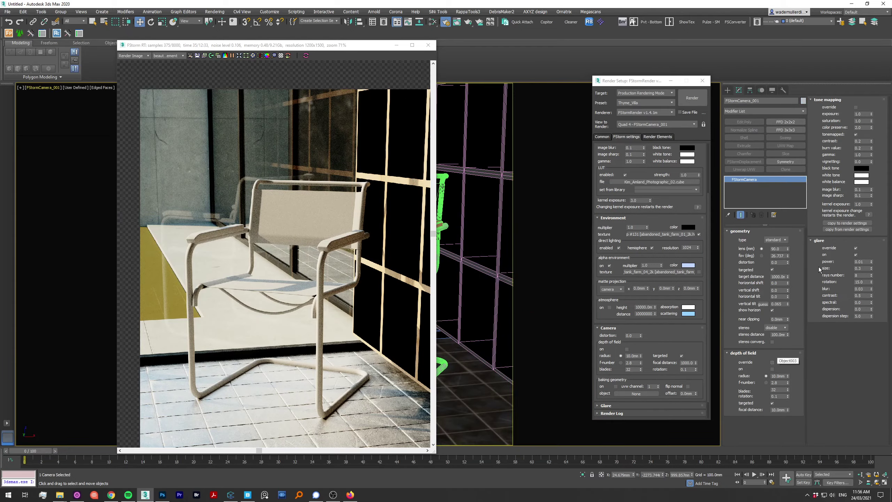
left_click(627, 349)
left_click(681, 355)
left_click(621, 362)
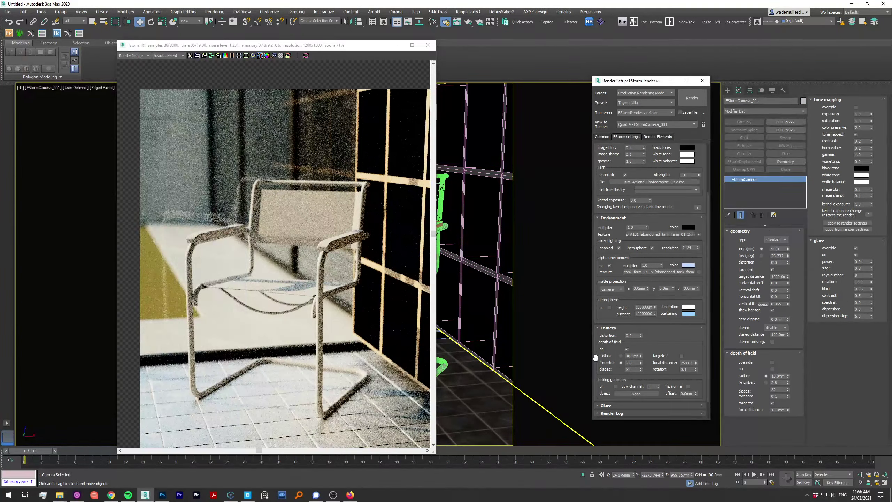
key("Return")
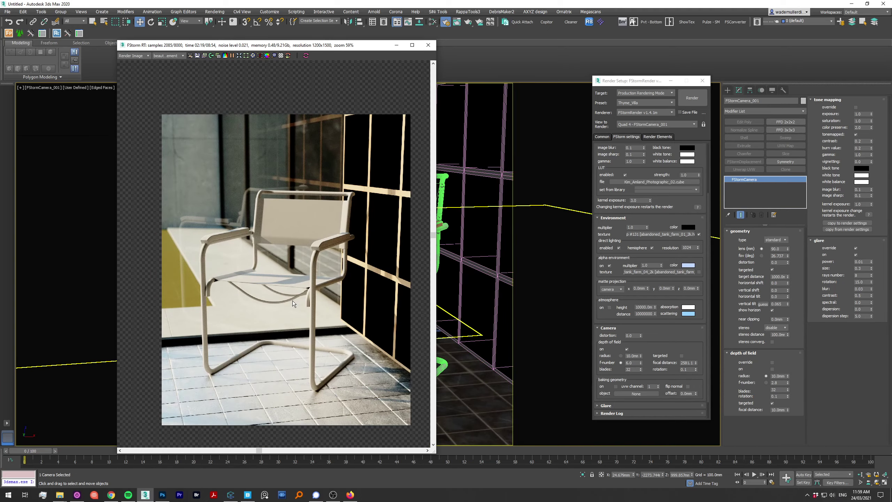
left_click(428, 48)
left_click(456, 343)
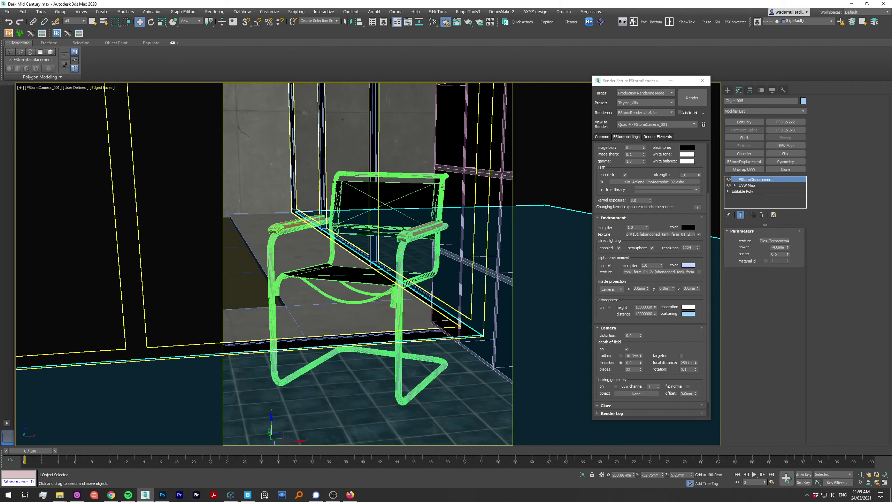
Step: Load the roughness image into the floor material's glossiness bitmap in Slate
right_click(455, 302)
left_click(467, 366)
type("texturescom")
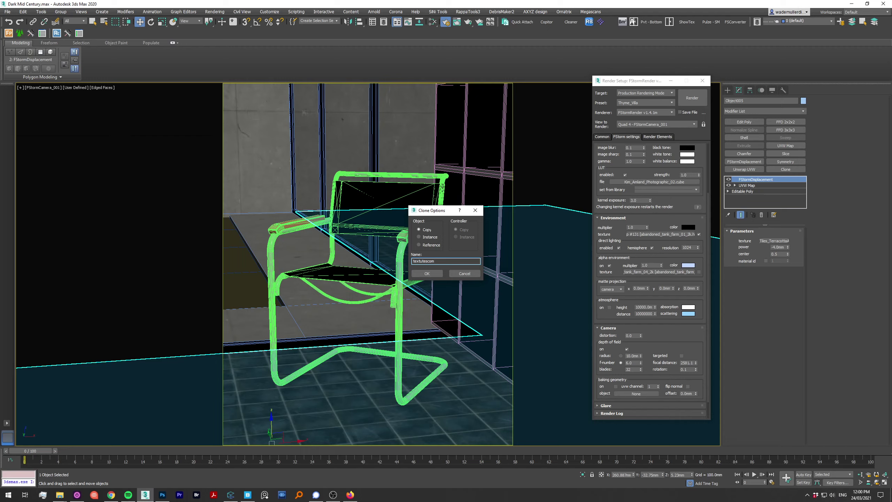
left_click(464, 274)
right_click(394, 291)
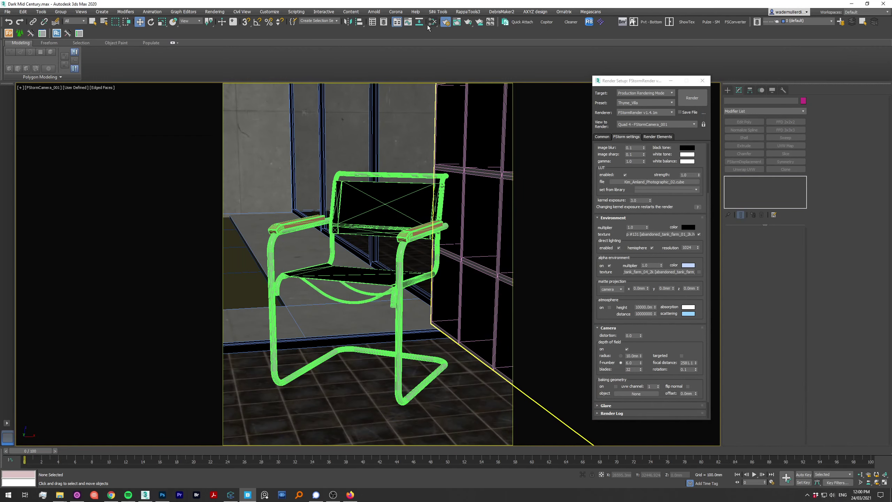
left_click(431, 23)
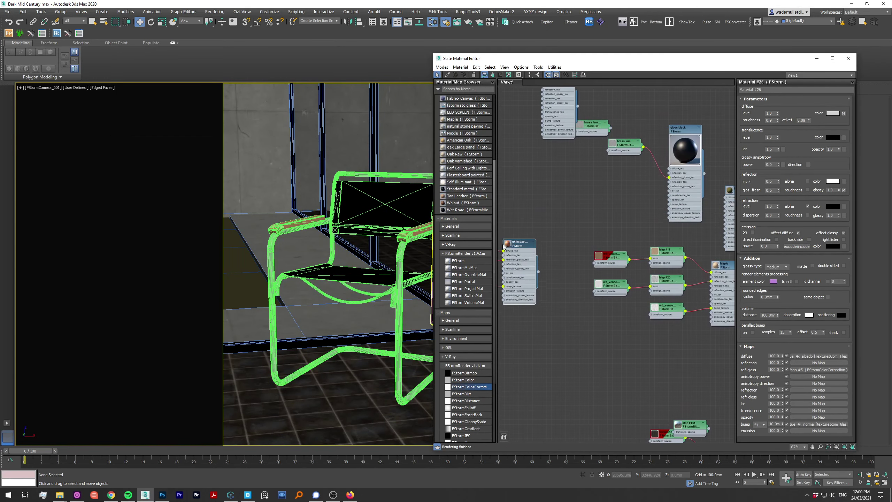
left_click_drag(458, 261, 656, 200)
key("z")
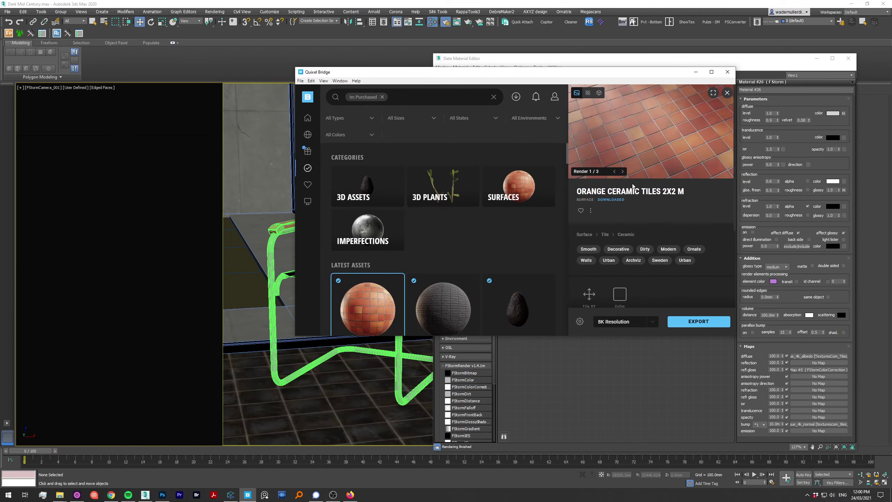
left_click_drag(660, 74, 690, 85)
double_click(559, 223)
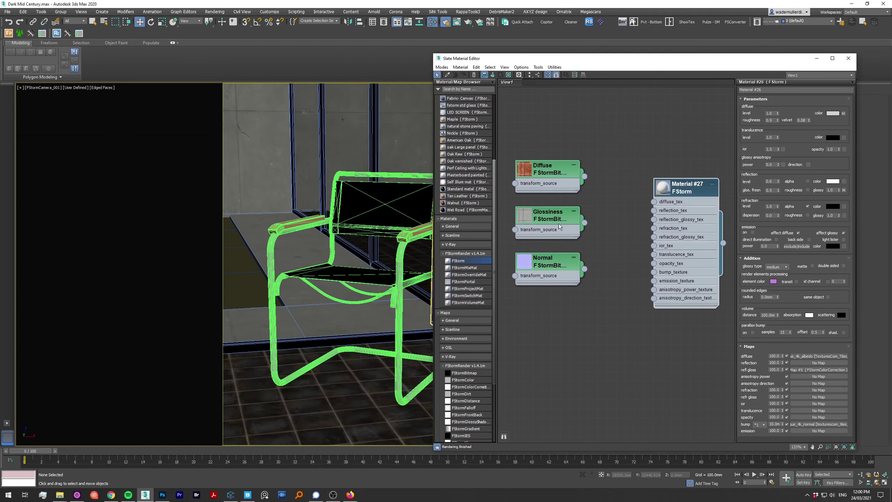
left_click(808, 207)
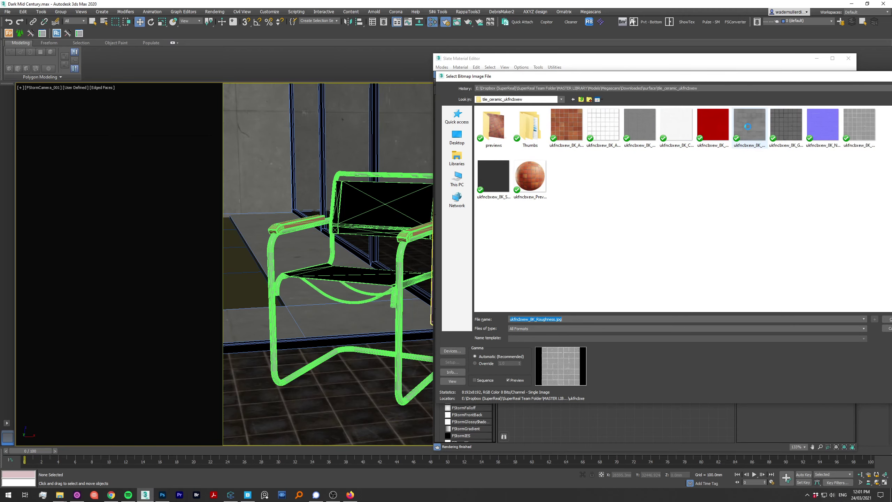
key("Return")
Step: Add a displacement image map node and wire glossiness into reflection glossiness
left_click_drag(551, 223, 559, 330)
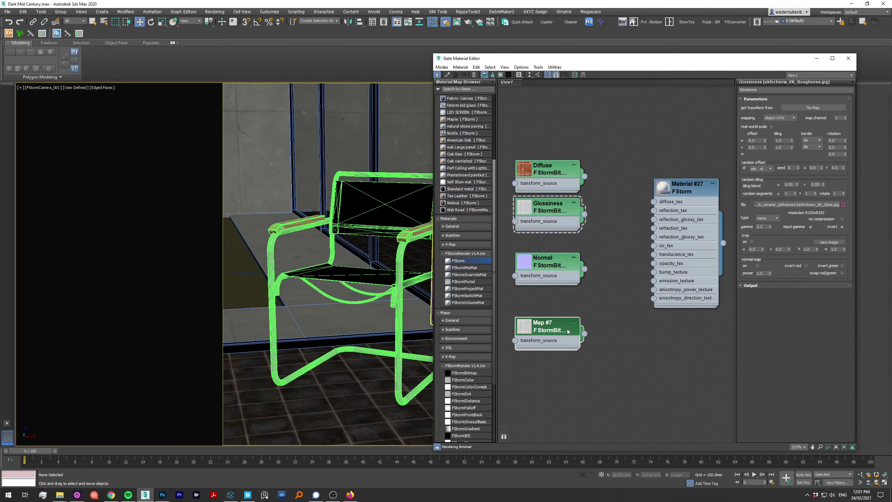
left_click(797, 205)
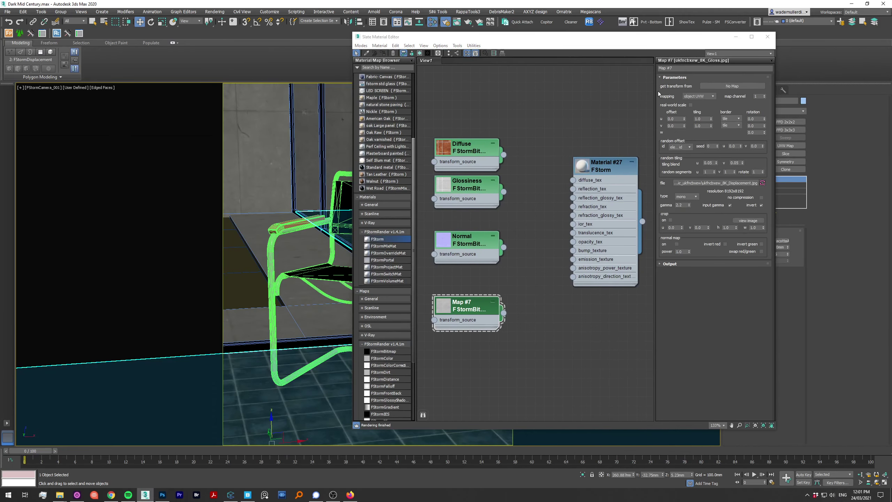
left_click_drag(467, 185, 467, 195)
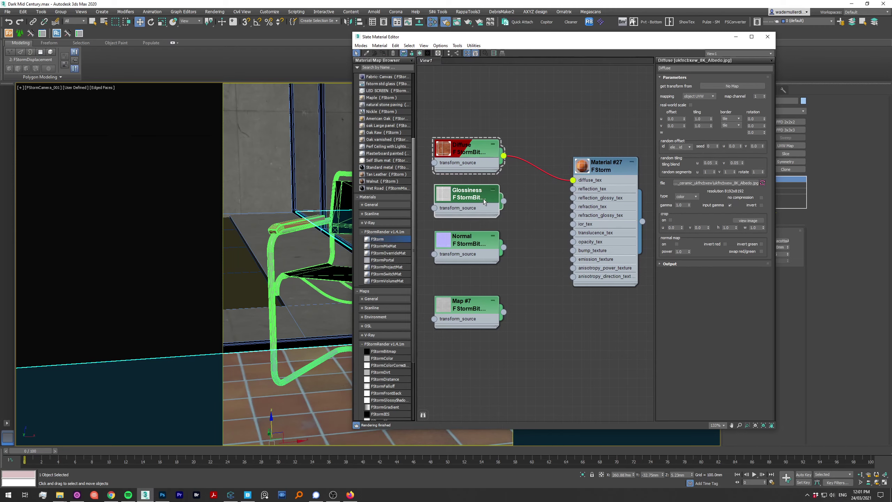
left_click(759, 221)
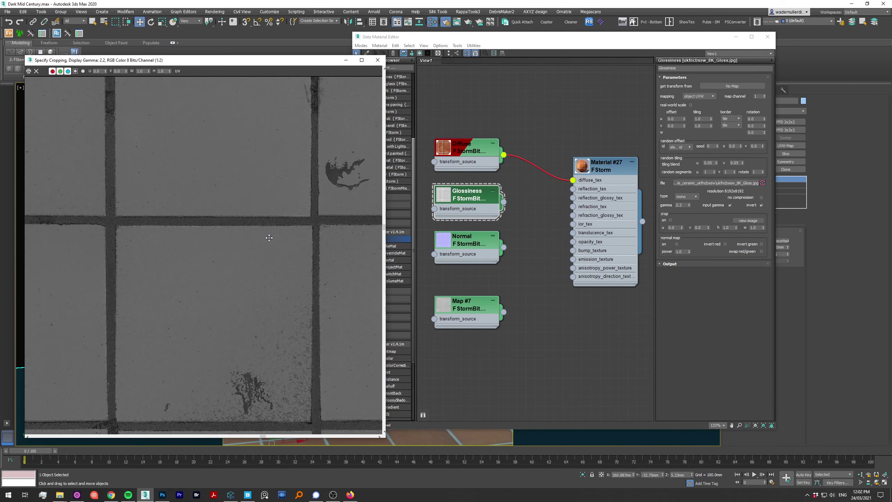
left_click(384, 57)
left_click_drag(504, 202, 573, 198)
Step: Wire the normal map into bump and instance the displacement map into FStormDisplacement
left_click(467, 240)
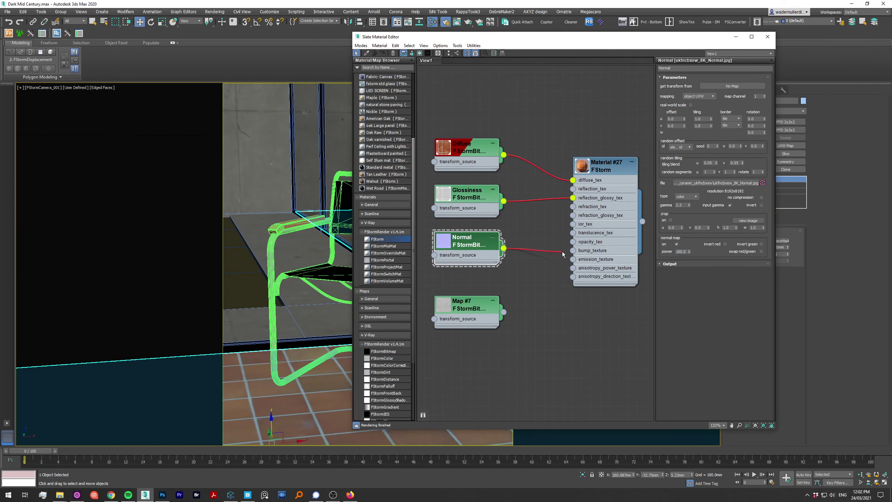
left_click_drag(562, 255, 573, 250)
left_click(404, 311)
left_click(673, 225)
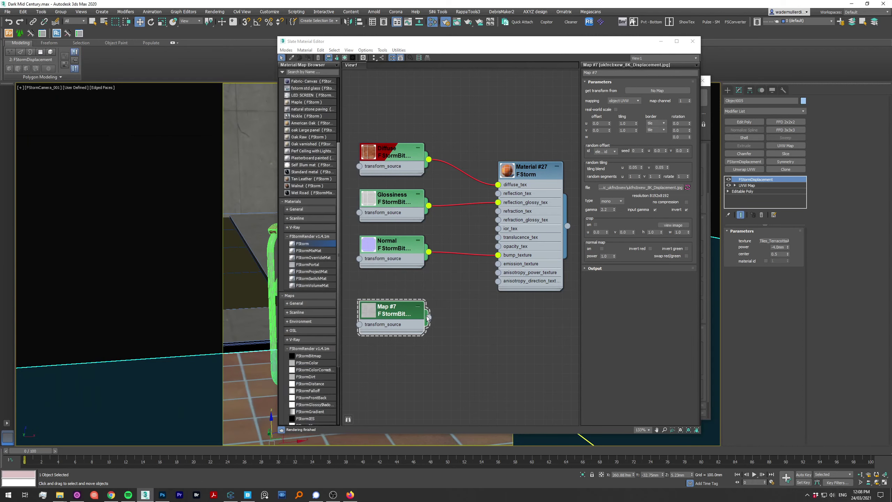
key("Return")
double_click(777, 247)
Step: Check the floor's modifier stack and start an FStorm test render
key("m")
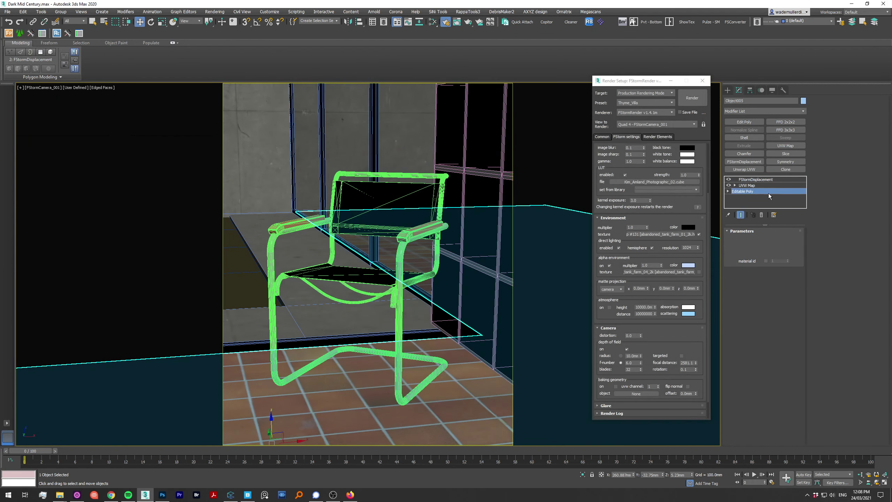
left_click(768, 192)
left_click(772, 240)
left_click(756, 179)
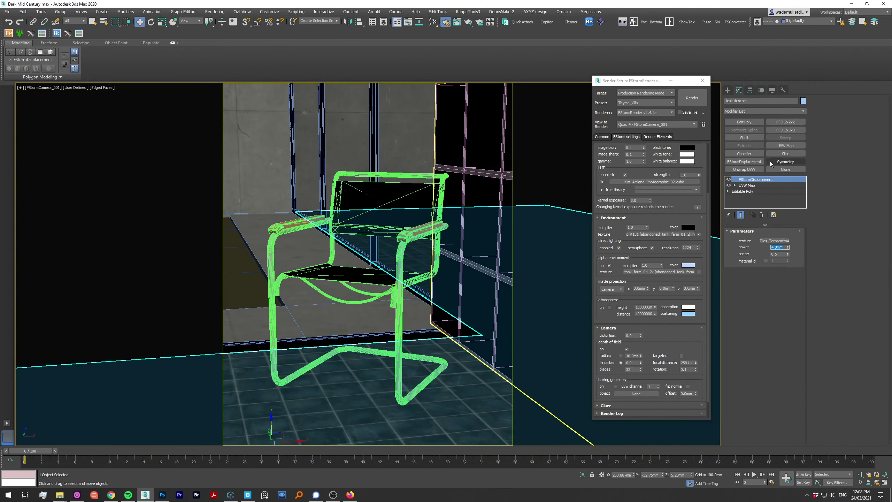
left_click(743, 191)
left_click(743, 191)
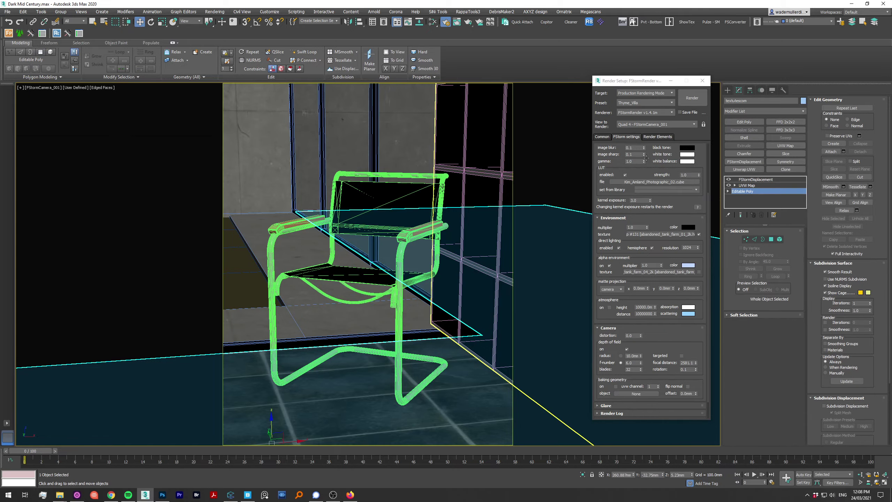
key("shift+q")
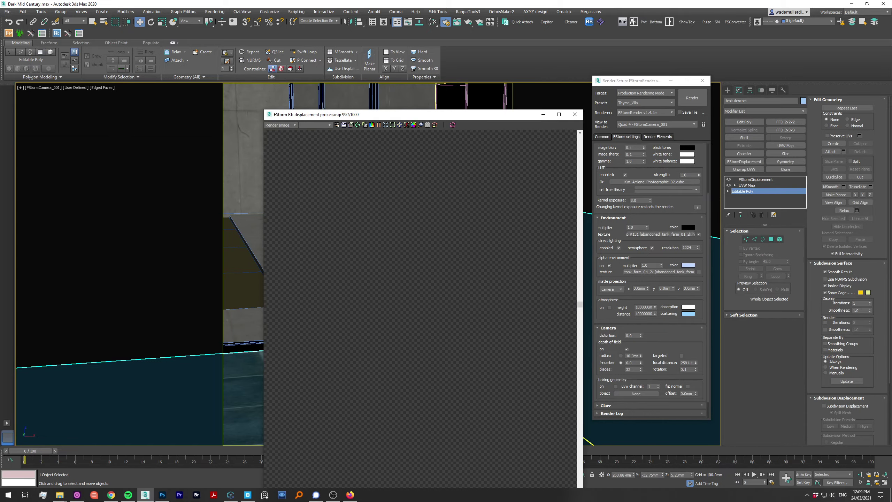
scroll(457, 291, "up", 5)
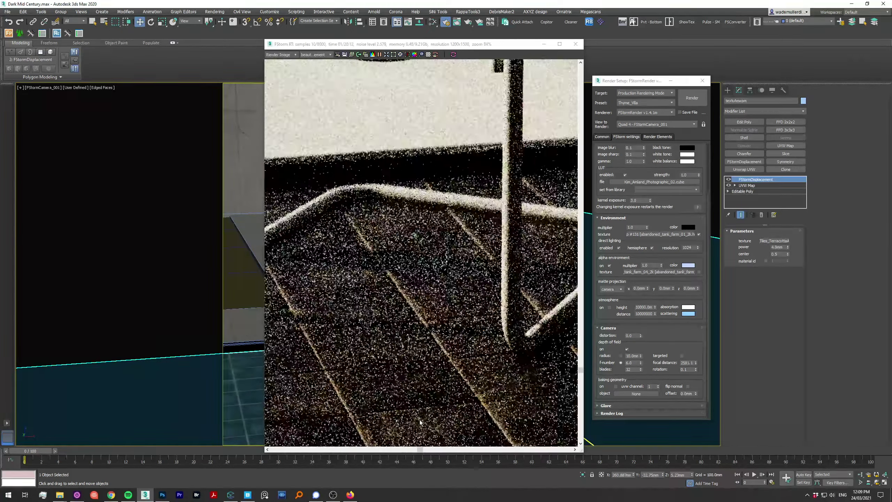
scroll(457, 290, "down", 2)
scroll(414, 276, "down", 3)
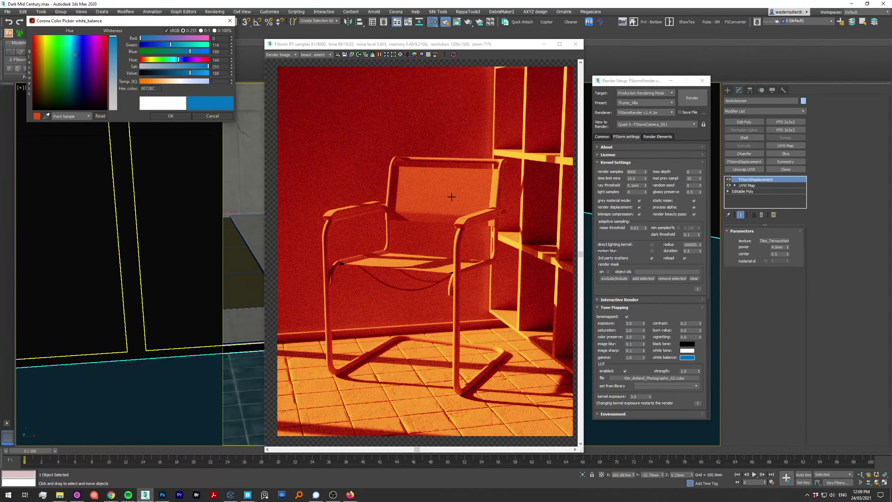
Step: Set the render white balance to a neutral light tone
left_click(451, 197)
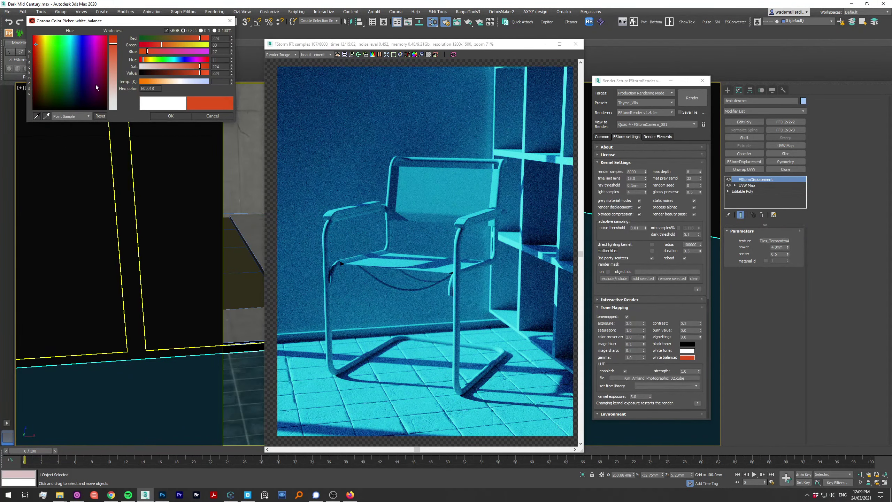
left_click(171, 80)
left_click(171, 116)
scroll(351, 394, "up", 3)
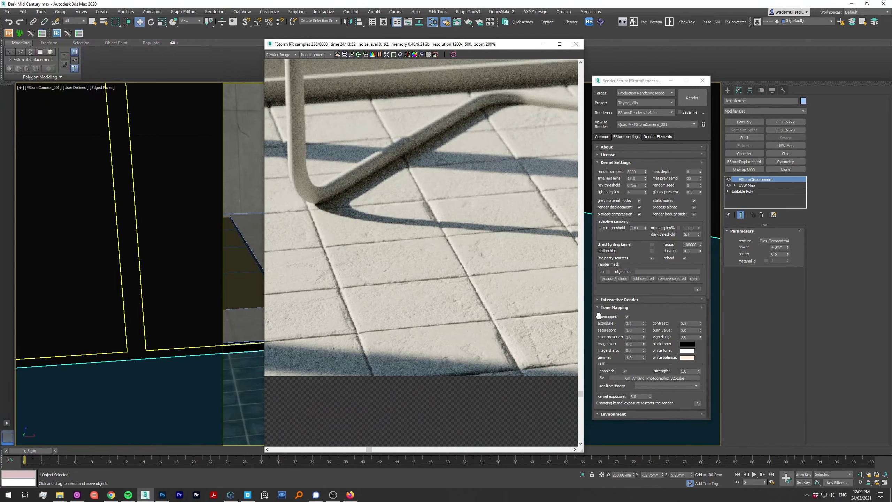
Step: Raise the roughness colour-correction map's offset to 0.5
key("m")
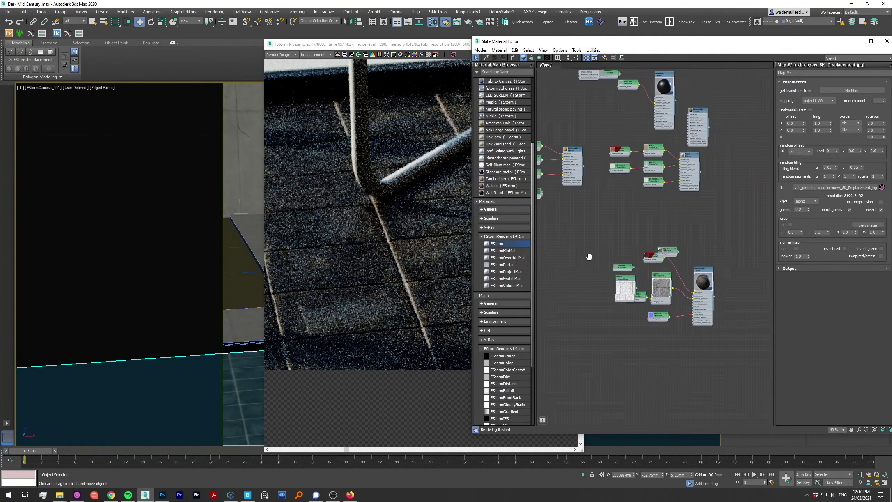
scroll(589, 257, "up", 3)
double_click(711, 246)
left_click(369, 286)
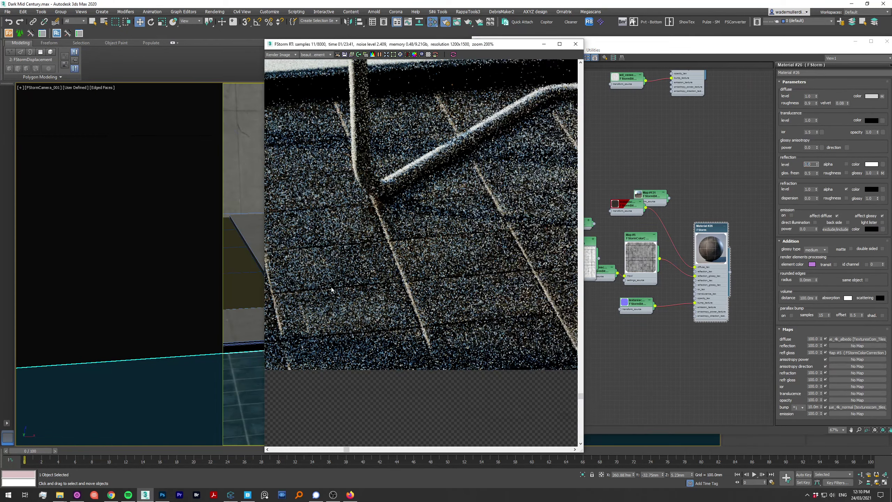
scroll(370, 286, "down", 3)
double_click(641, 259)
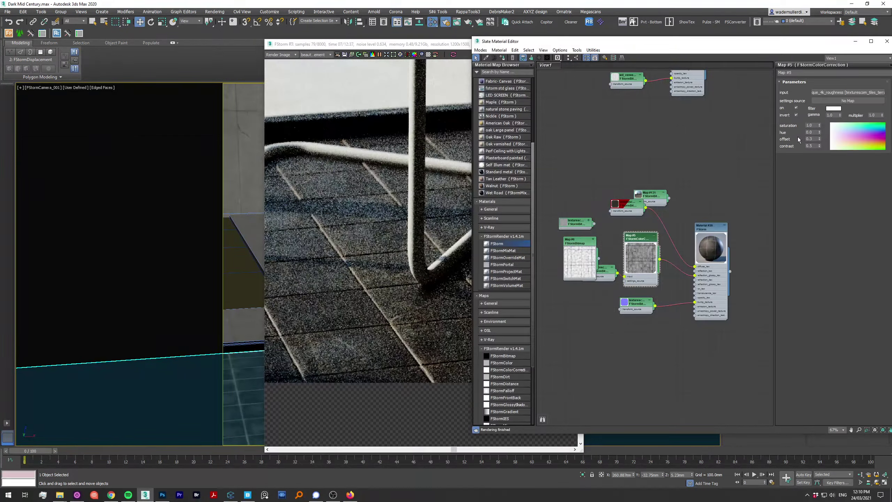
left_click(498, 317)
scroll(498, 317, "up", 1)
middle_click_drag(499, 318, 463, 306)
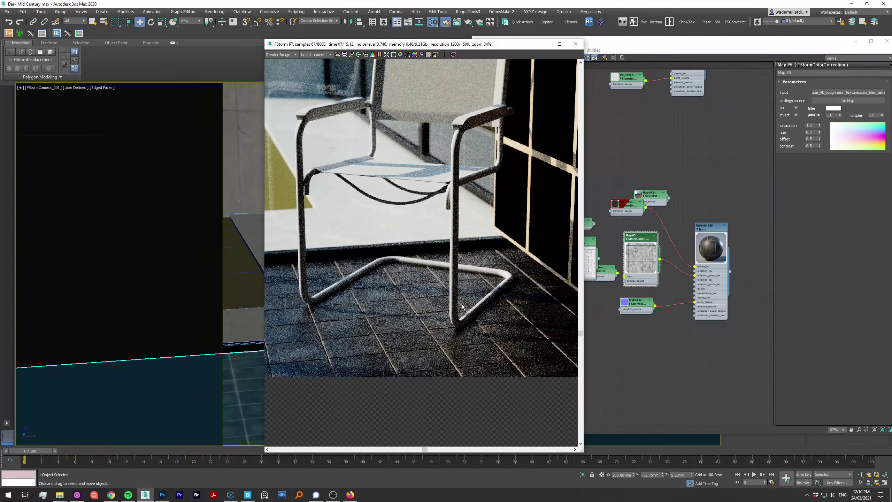
scroll(462, 307, "down", 1)
Step: Set the displacement power to 2.0mm in the render settings
key("F10")
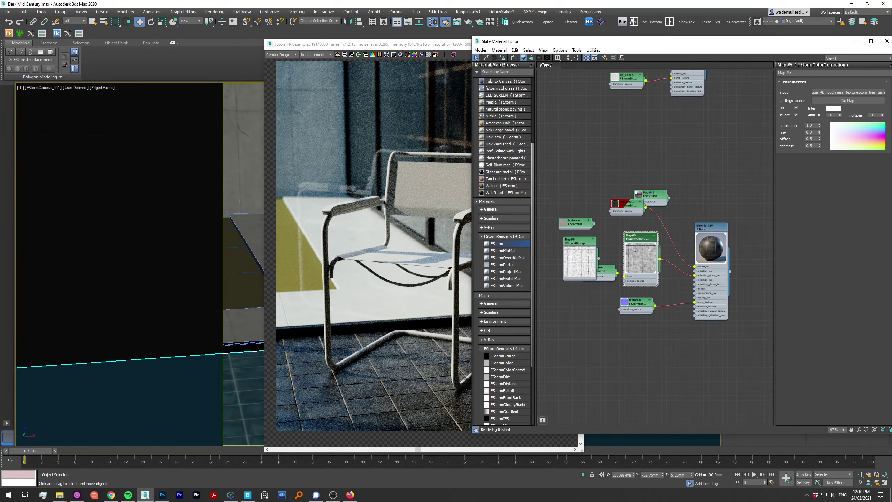
scroll(515, 303, "up", 3)
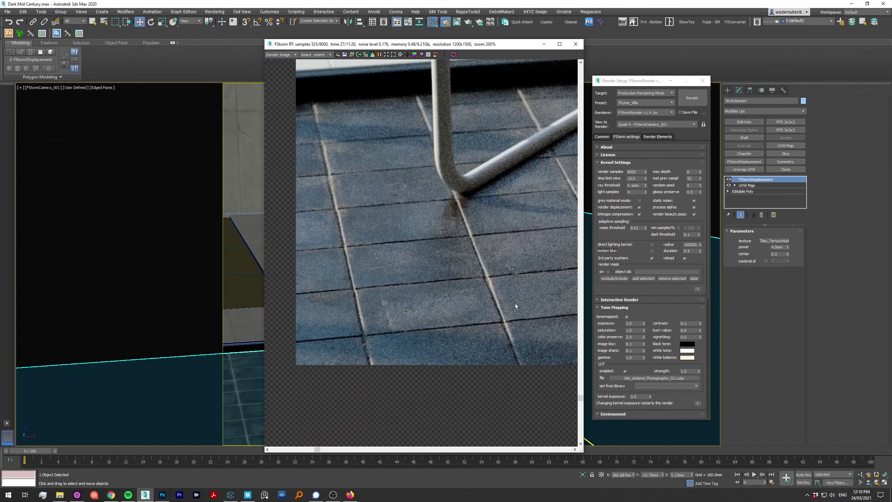
scroll(421, 340, "down", 2)
scroll(421, 340, "up", 4)
type("2")
key("Return")
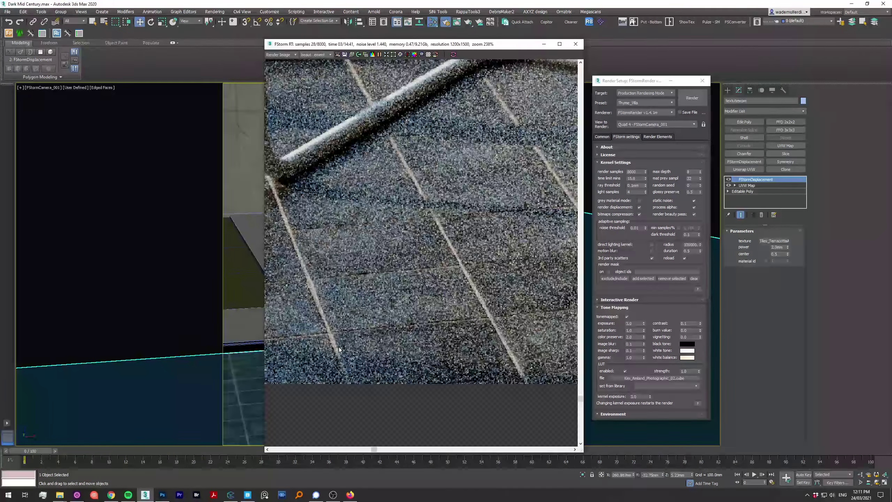
scroll(461, 345, "down", 3)
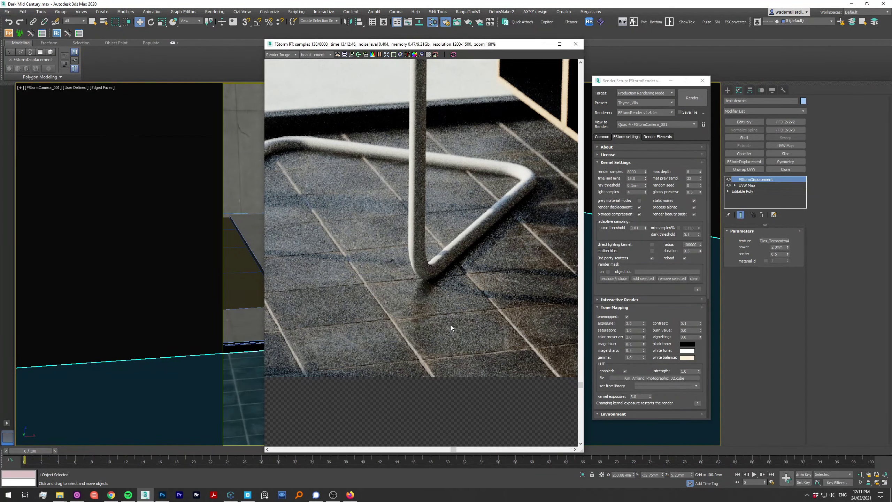
scroll(463, 331, "down", 5)
scroll(521, 177, "up", 2)
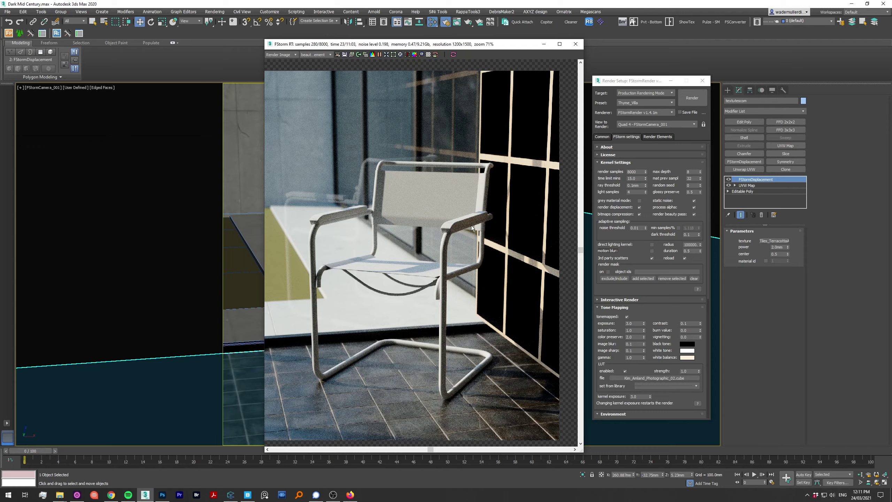
scroll(391, 369, "up", 3)
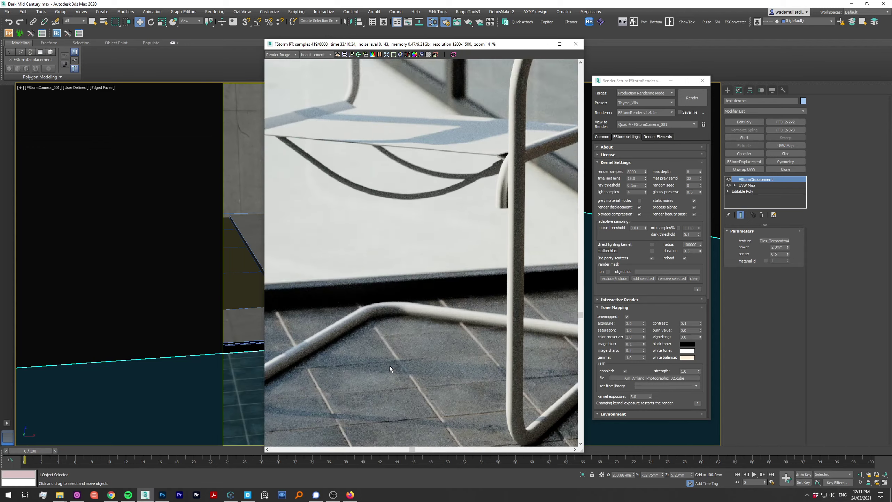
scroll(390, 369, "up", 2)
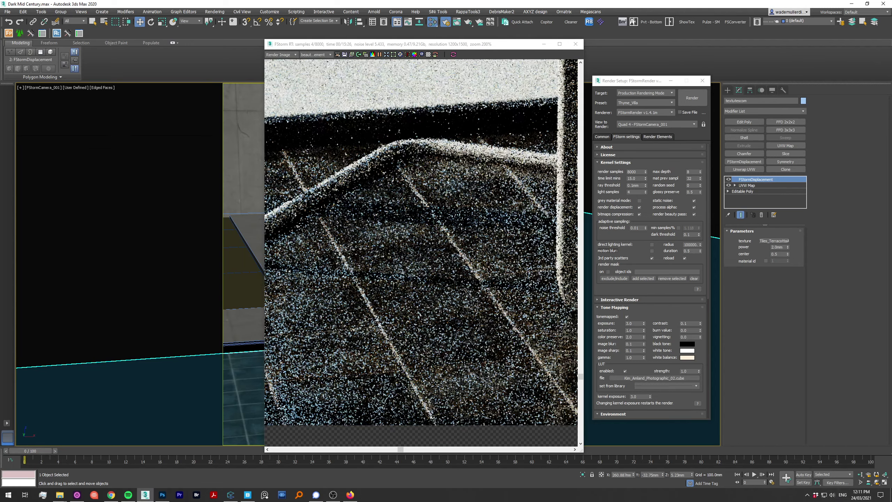
scroll(452, 336, "down", 3)
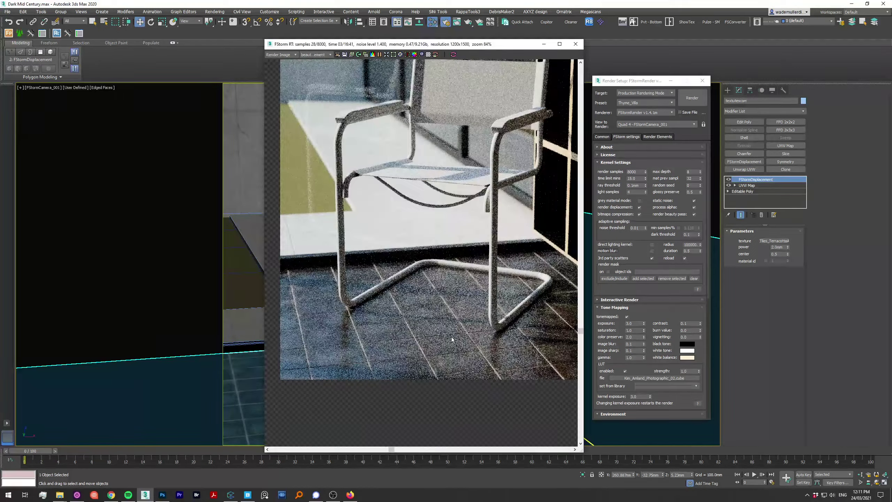
scroll(452, 337, "up", 4)
scroll(422, 239, "down", 1)
scroll(421, 239, "down", 1)
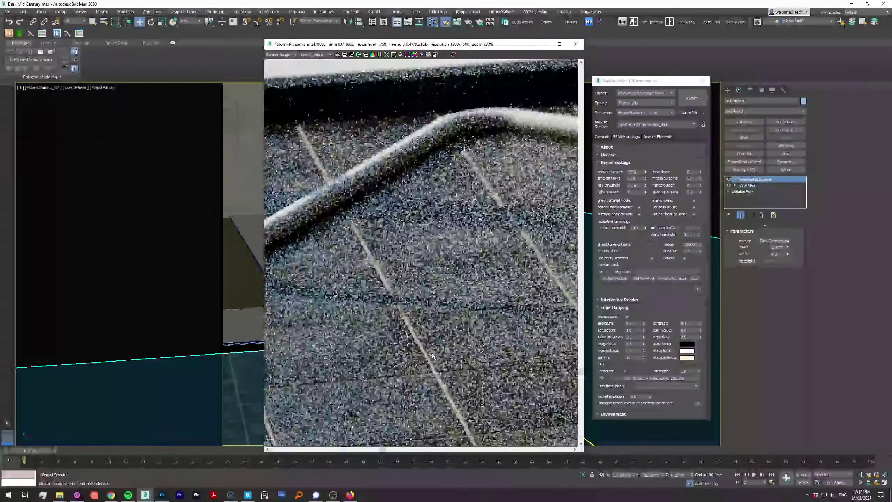
scroll(421, 240, "down", 2)
Step: Hide the selected dark-tiled floor object
right_click(416, 371)
left_click(440, 347)
key("m")
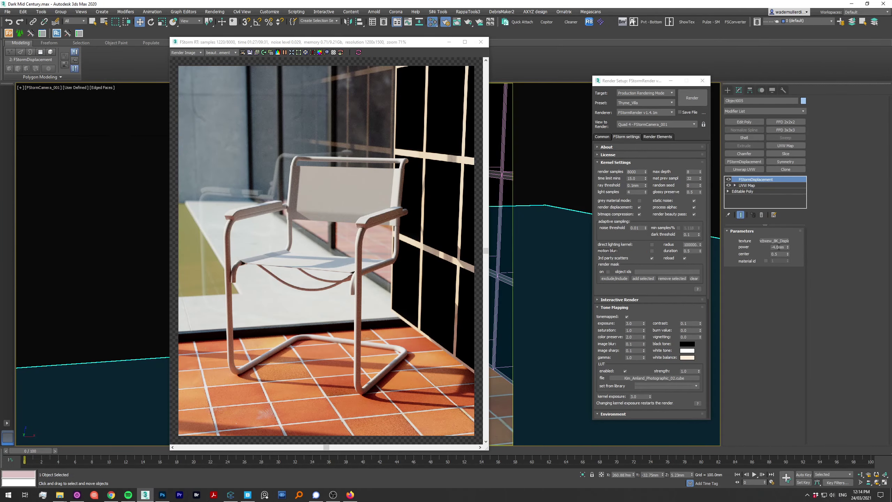
Step: Insert an FStormColorCorrection node into the diffuse texture with offset 0.3
left_click(747, 185)
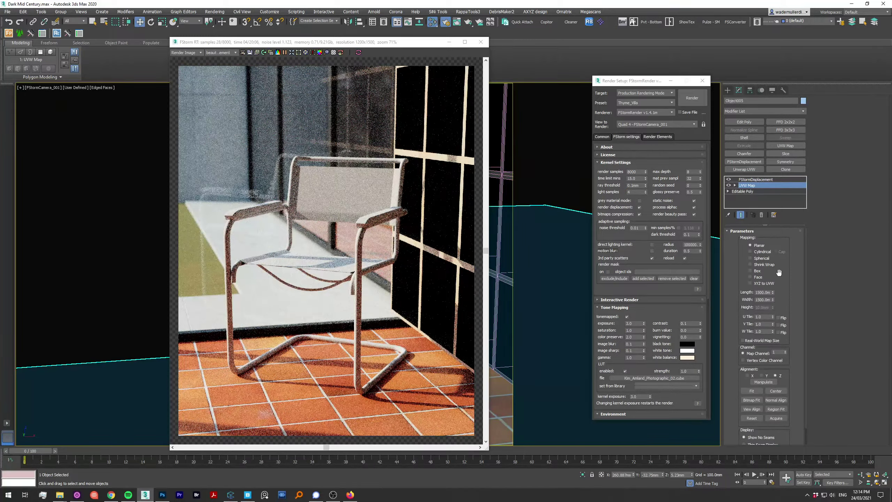
key("Return")
key("m")
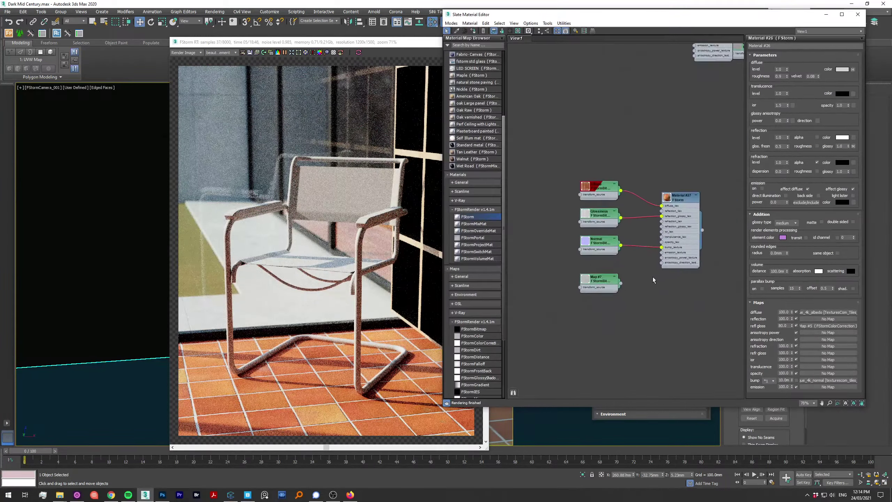
left_click_drag(478, 342, 618, 166)
left_click(623, 169)
double_click(784, 112)
type("0.3")
key("Return")
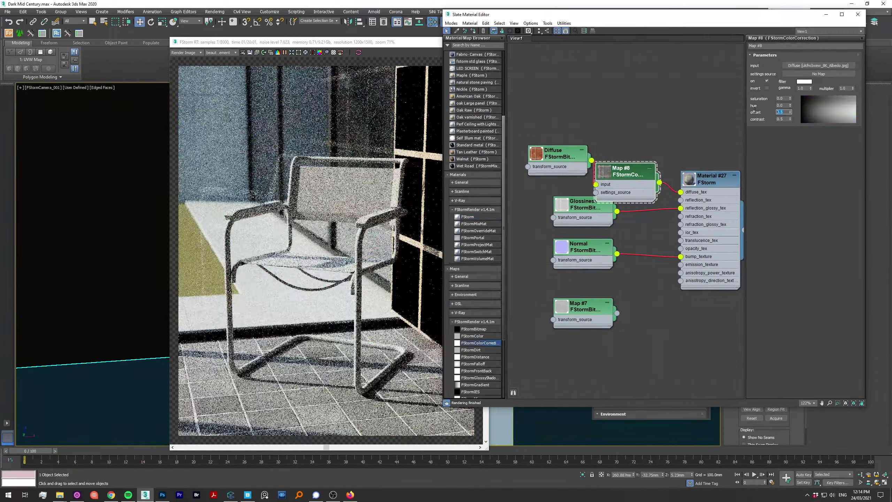
type("2")
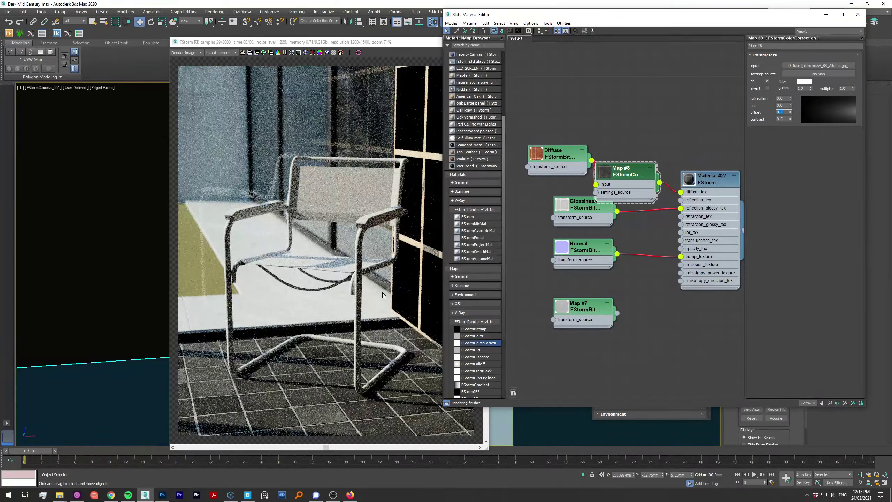
Step: Open displacement Map #7's settings and arrange the editor beside the render
scroll(383, 295, "up", 6)
scroll(399, 241, "down", 2)
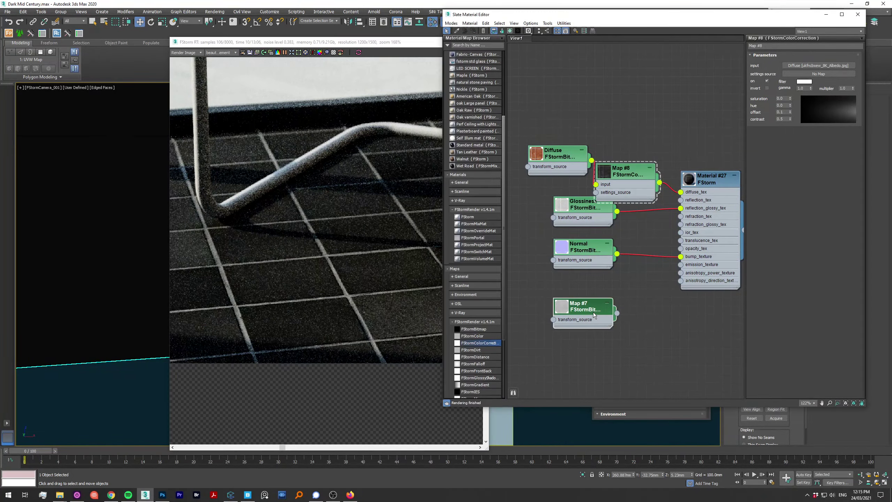
double_click(594, 314)
left_click_drag(527, 14, 297, 27)
left_click(757, 179)
left_click(277, 269)
mouse_move(430, 31)
left_mouse_down()
mouse_move(673, 37)
mouse_move(407, 77)
left_mouse_up()
scroll(278, 269, "up", 2)
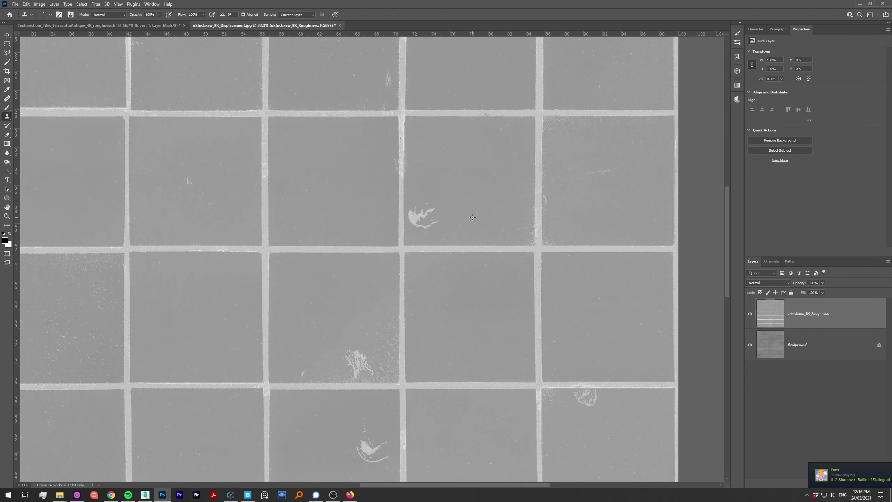
Step: Spot-heal the scratch mark on a lower tile of the displacement map
left_click(7, 98)
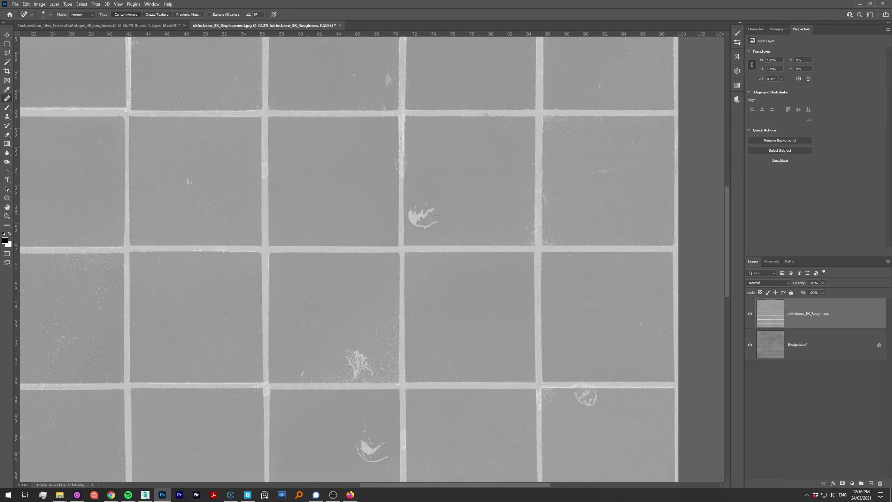
left_click_drag(383, 447, 355, 446)
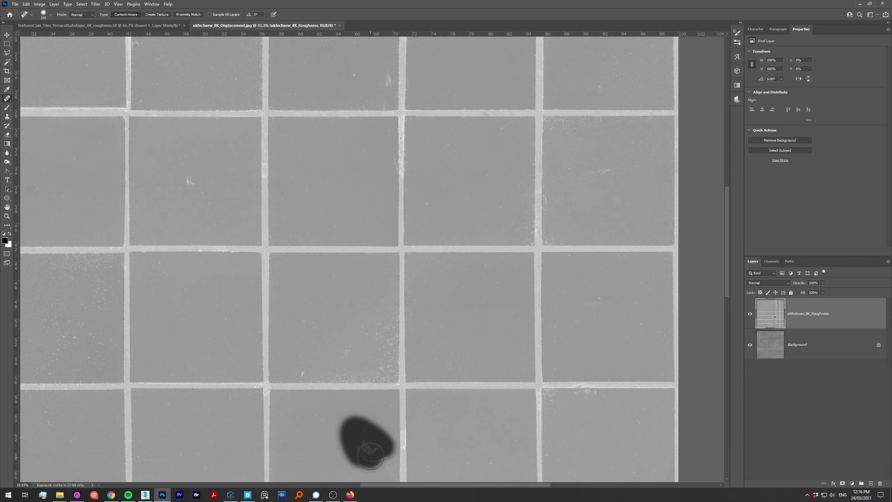
key("ctrl+minus")
key("ctrl+minus")
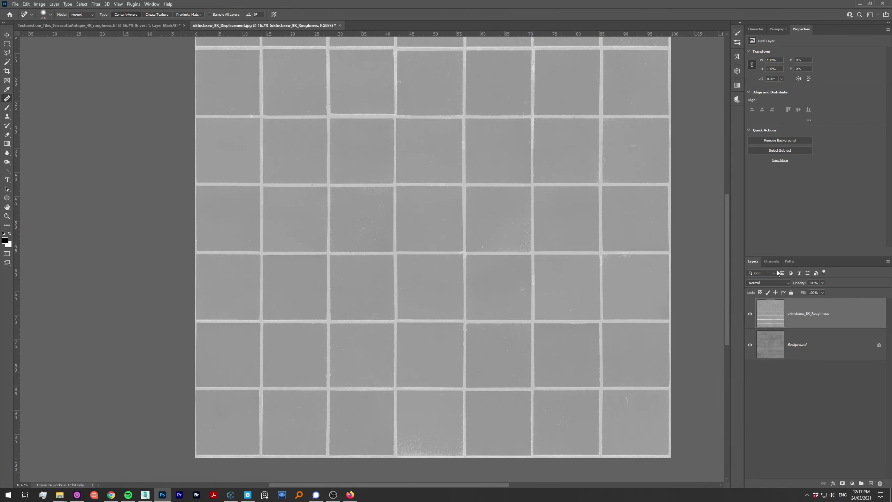
scroll(774, 284, "down", 4)
Step: Darken the layer with Levels by raising the black input level
key("ctrl+l")
left_click_drag(614, 140, 658, 141)
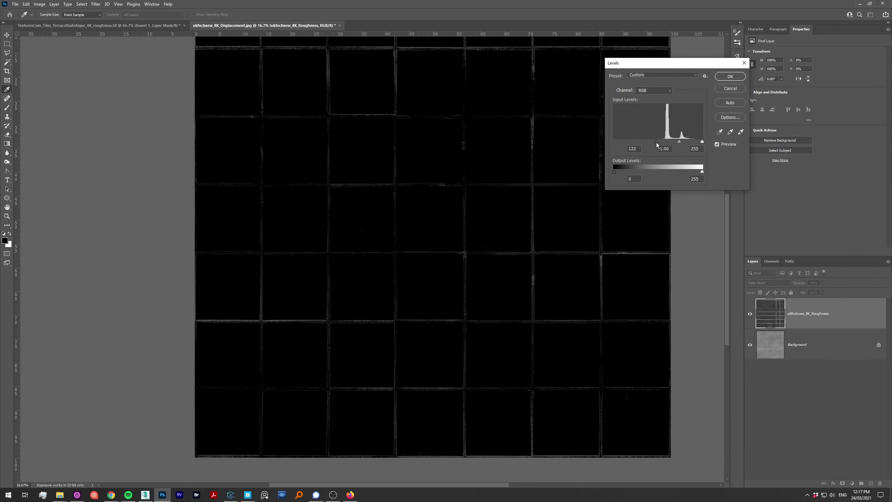
key("Return")
scroll(769, 283, "up", 1)
scroll(769, 283, "down", 1)
scroll(769, 291, "up", 4)
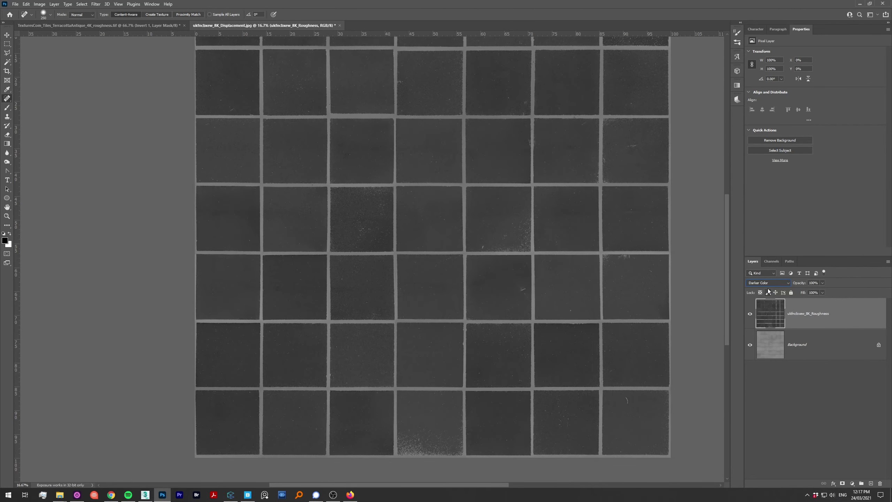
scroll(769, 291, "down", 4)
scroll(768, 291, "up", 4)
scroll(764, 282, "down", 8)
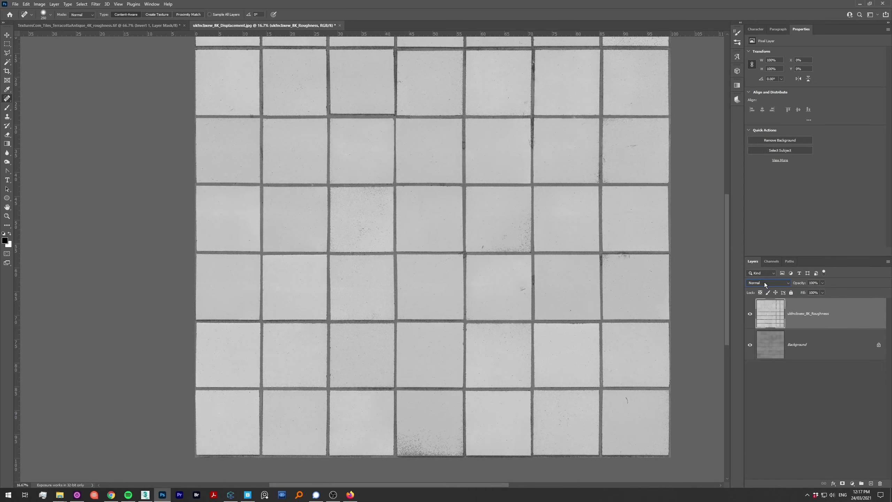
scroll(764, 282, "up", 2)
scroll(764, 282, "up", 2)
Step: Set the roughness layer's blend mode to Overlay after trying Multiply
left_click(590, 279, "ctrl")
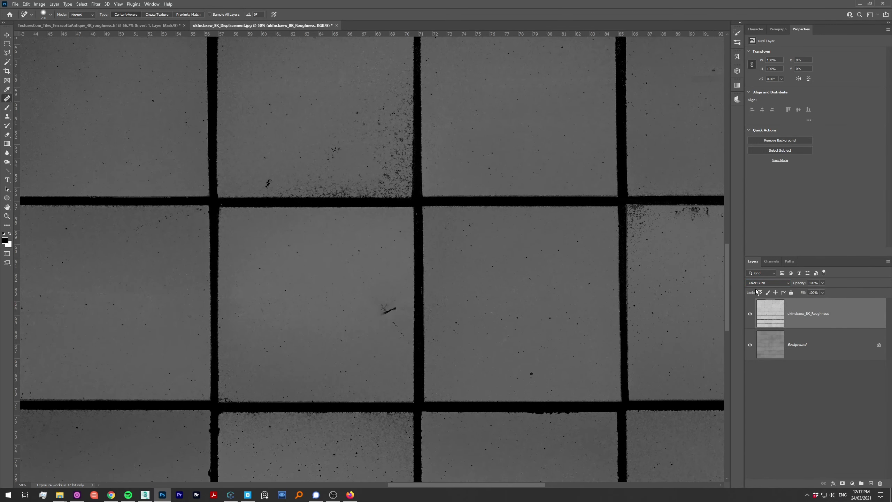
left_click(767, 282)
left_click(762, 310)
left_click(768, 285)
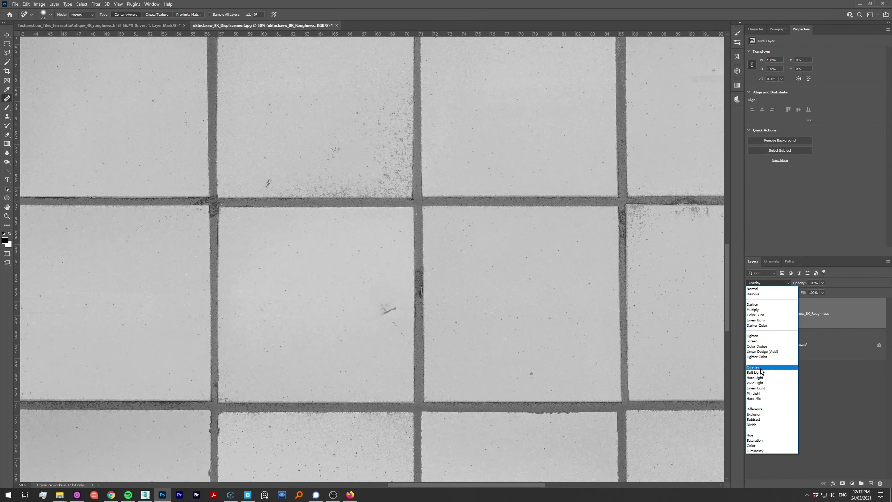
left_click(755, 367)
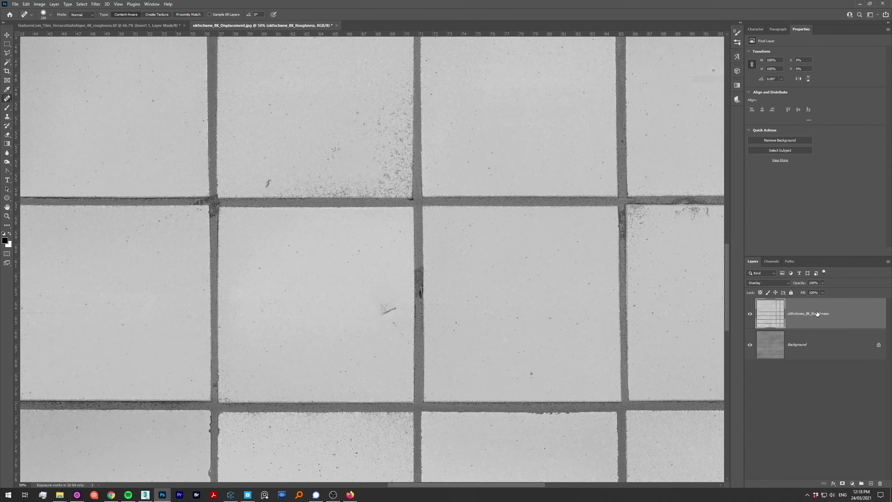
Step: Duplicate the background to the top of the stack and darken its grout with Levels
key("ctrl+j")
mouse_move(772, 375)
left_mouse_down()
mouse_move(871, 484)
mouse_move(772, 301)
left_mouse_up()
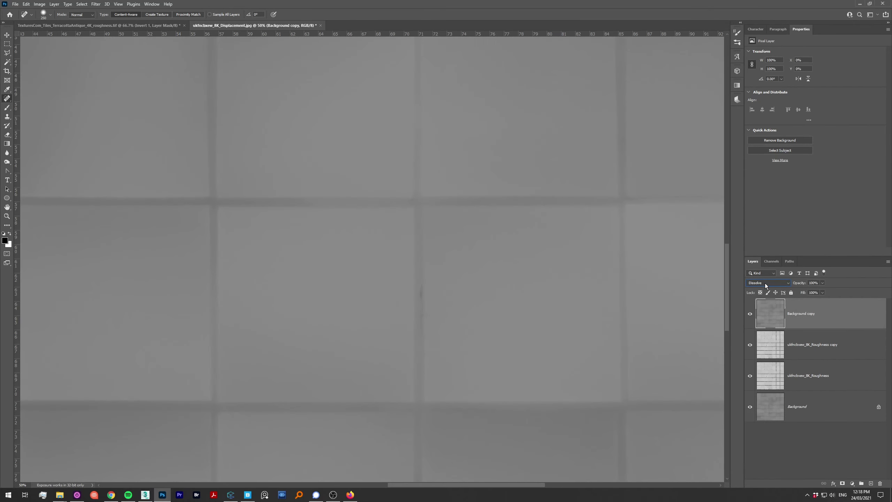
scroll(765, 284, "down", 5)
key("ctrl+l")
left_click_drag(614, 142, 644, 147)
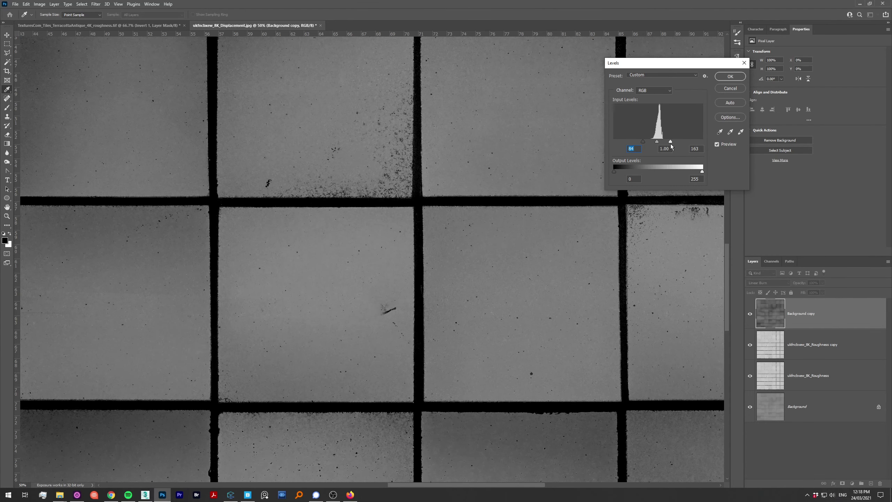
left_click(730, 77)
Step: Lower the roughness copy layer's opacity and set it to Overlay blending
key("j")
left_click(808, 376)
left_click(823, 282)
left_click_drag(819, 290, 811, 290)
left_click(768, 283)
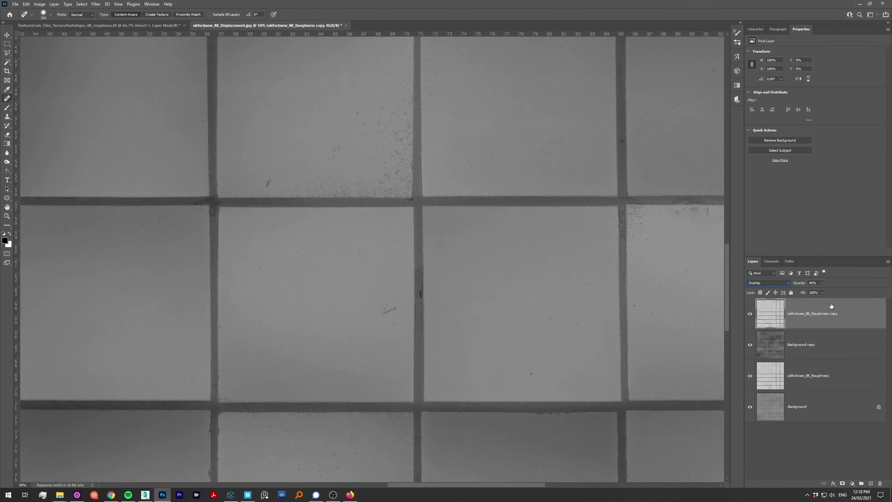
left_click(768, 282)
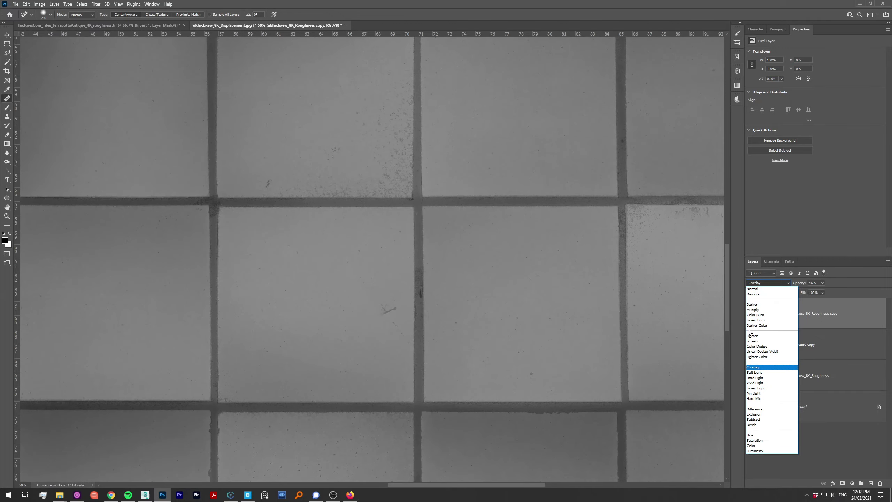
left_click(754, 367)
key("ctrl+minus")
Step: Duplicate the roughness layer, reset it to Normal, and apply a Gaussian Blur
key("ctrl+j")
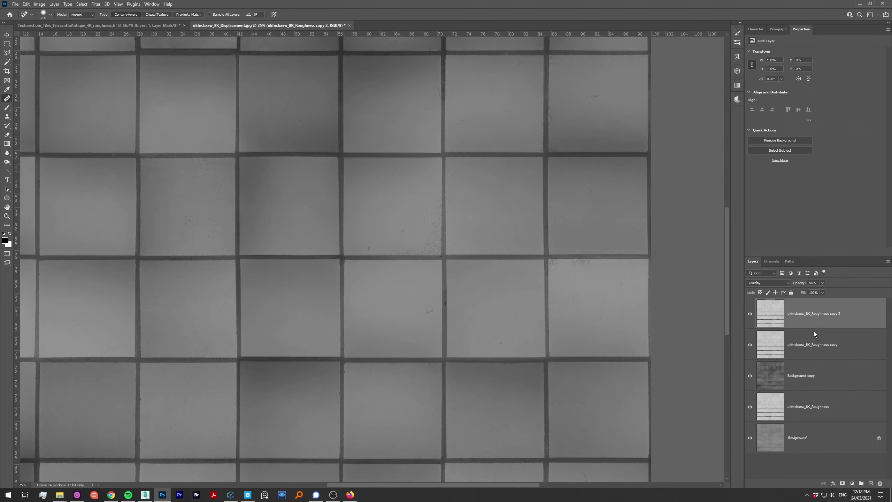
left_click(768, 283)
key("ctrl+plus")
key("ctrl+plus")
key("ctrl+plus")
left_click(96, 3)
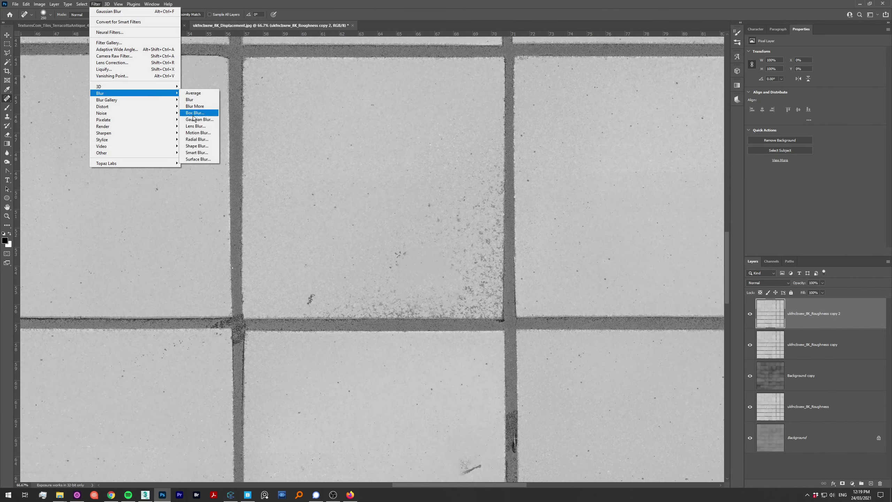
left_click(199, 114)
key("Return")
Step: Use Levels to brighten the tiles and blacken the grout, then blend the layer as Multiply
key("ctrl+l")
left_click_drag(702, 140, 686, 141)
left_click_drag(615, 140, 656, 141)
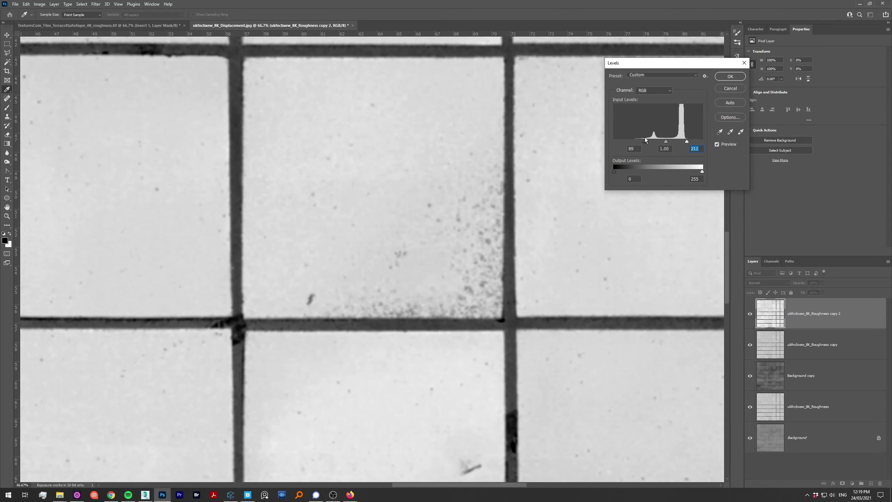
key("Return")
left_click(768, 282)
left_click(763, 310)
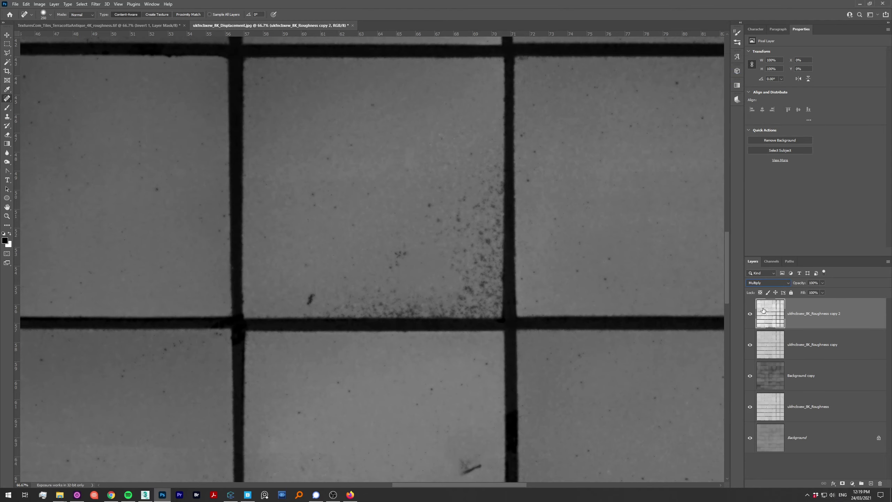
Step: Add a Levels adjustment layer on top and lower its white level to brighten the map
left_click(854, 483)
left_click(864, 380)
left_click_drag(865, 103, 831, 102)
key("ctrl+minus")
key("ctrl+minus")
key("ctrl+minus")
key("ctrl+minus")
Step: Save the edited map as ukfnbxew_8k_displacement_2 and return to 3ds Max
left_click(15, 4)
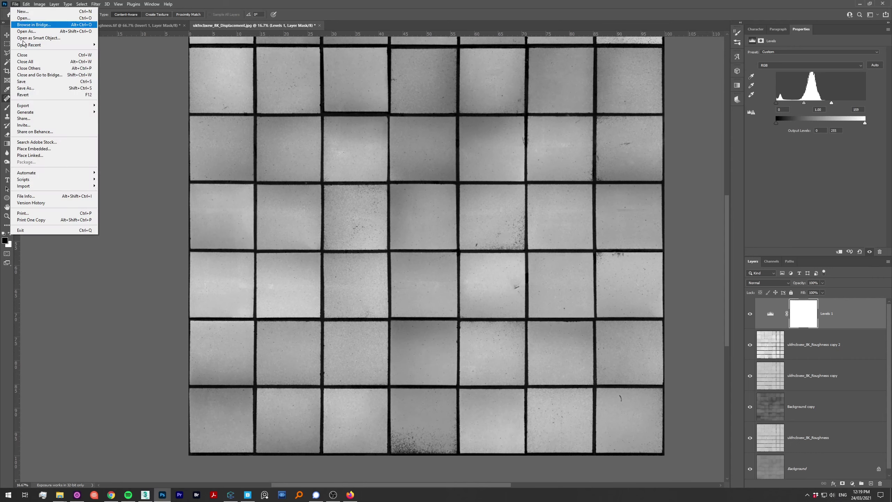
key("Escape")
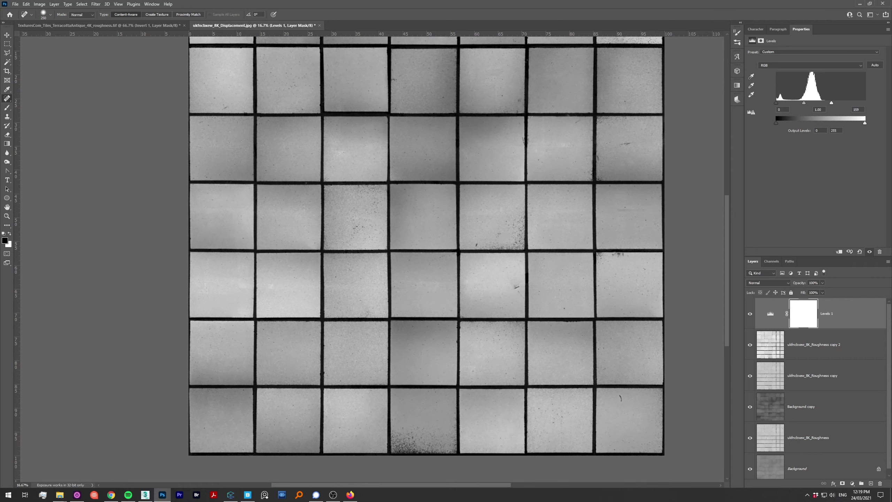
key("ctrl+s")
key("Return")
key("alt+Tab")
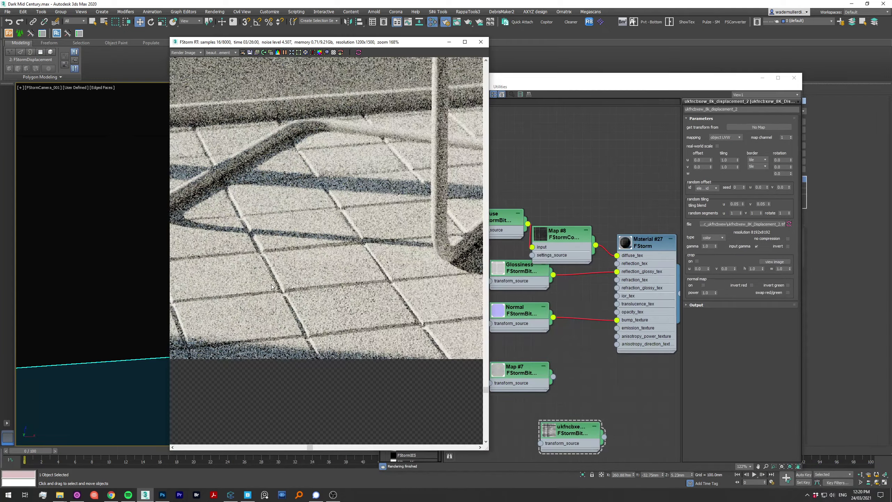
Step: Rearrange the material editor and render view, then inspect the tile glossiness texture
mouse_move(422, 72)
left_mouse_down()
mouse_move(544, 76)
mouse_move(752, 5)
left_mouse_up()
left_click(255, 262)
scroll(255, 262, "down", 2)
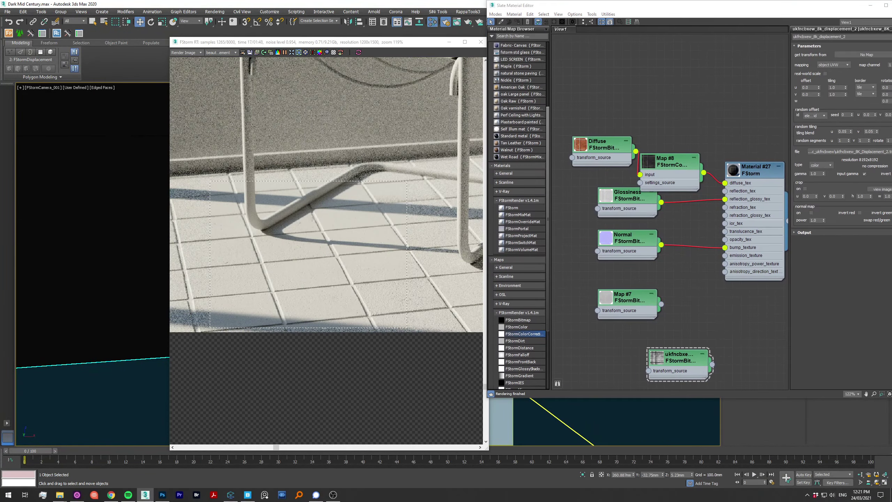
left_click(627, 196)
left_click_drag(667, 6, 587, 11)
left_click(810, 195)
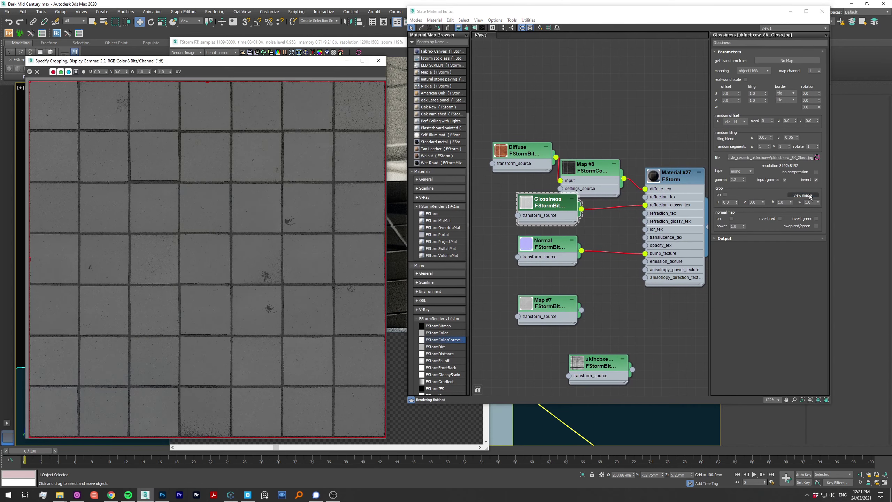
Step: Insert an FStormColorCorrection between the Glossiness bitmap and reflection_glossy_tex
left_click_drag(622, 212, 620, 211)
middle_click_drag(632, 218, 686, 225)
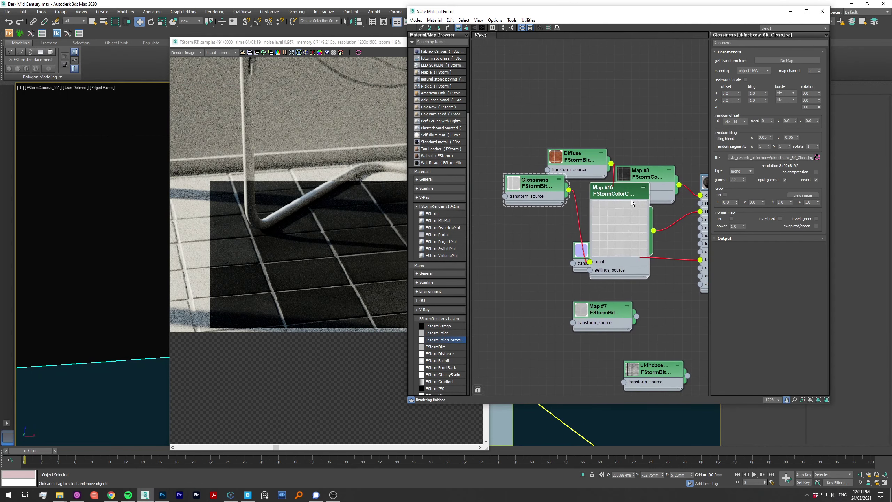
left_click(816, 179)
left_click(618, 192)
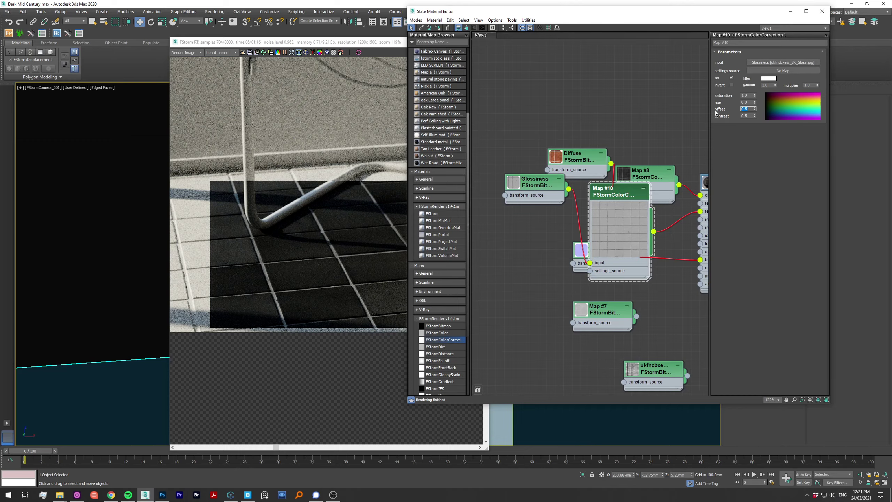
Step: Set the tile material's reflection colour to near-white FCFCFC and close the frame buffer
middle_click_drag(597, 106, 531, 102)
left_click(664, 180)
left_click(807, 134)
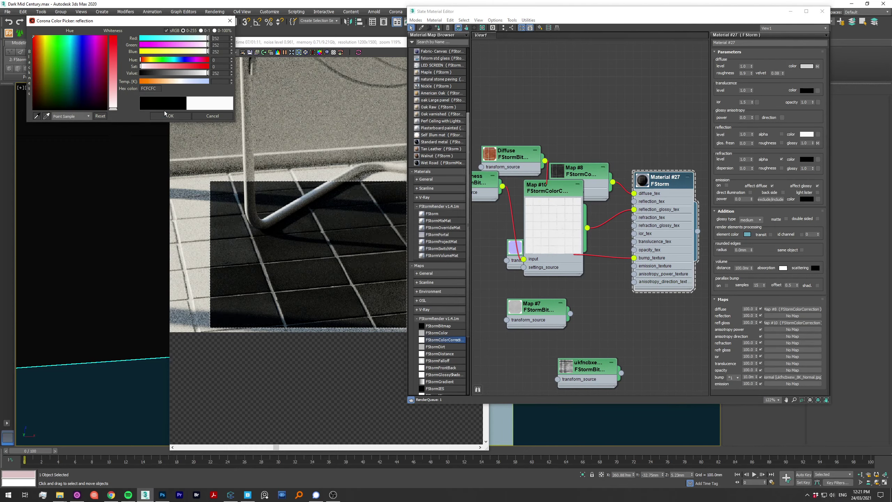
left_click(167, 116)
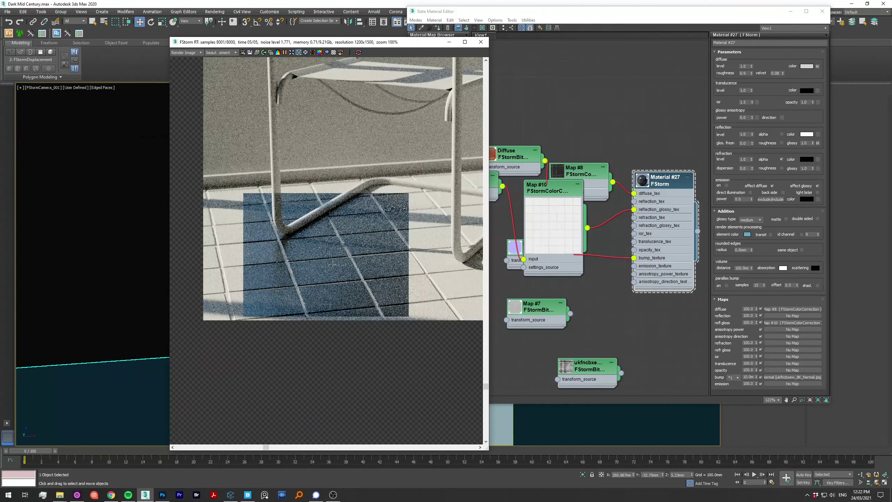
scroll(332, 263, "up", 3)
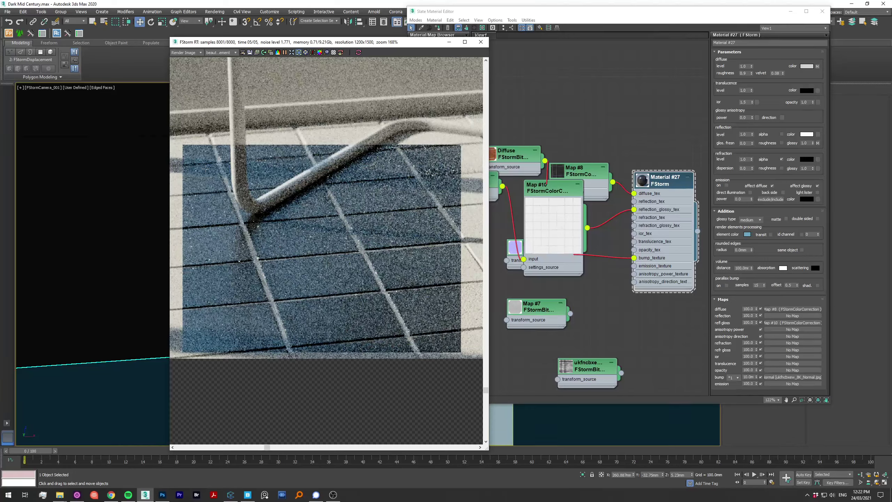
left_click(481, 42)
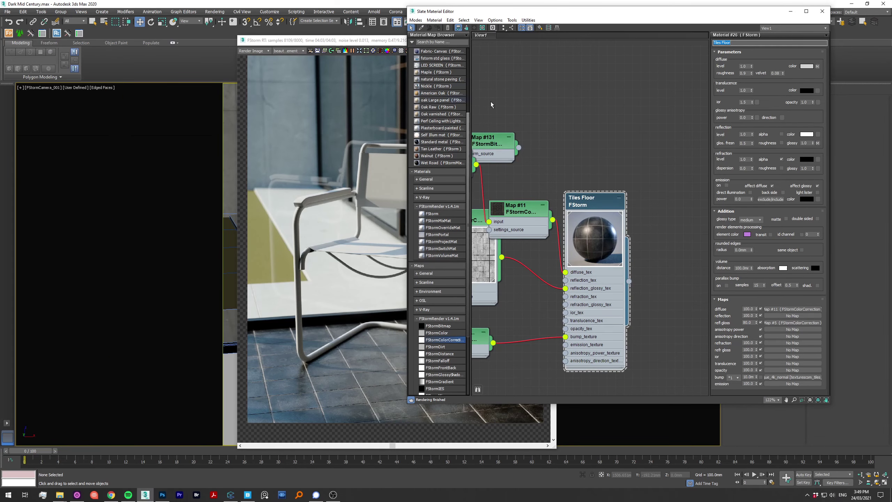
Step: Select one square frame piece, Object004, and isolate it in the perspective view
scroll(533, 217, "down", 5)
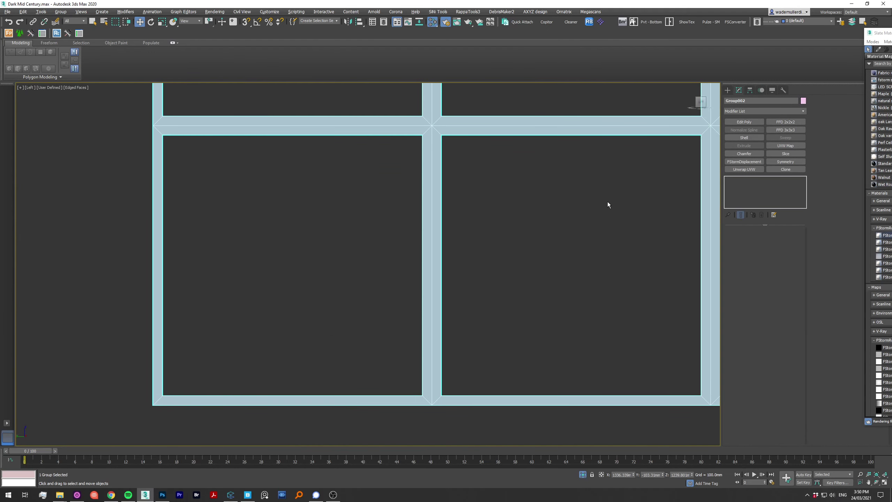
left_click(727, 90)
key("ctrl+m")
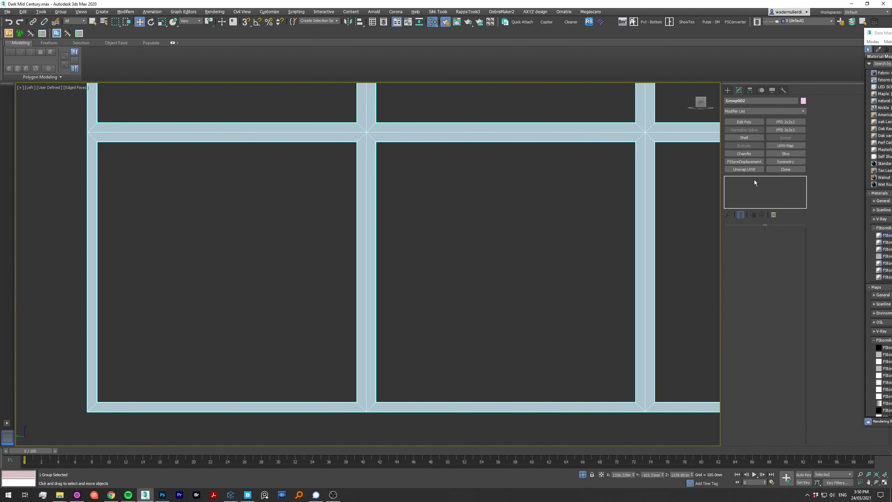
left_click(246, 136)
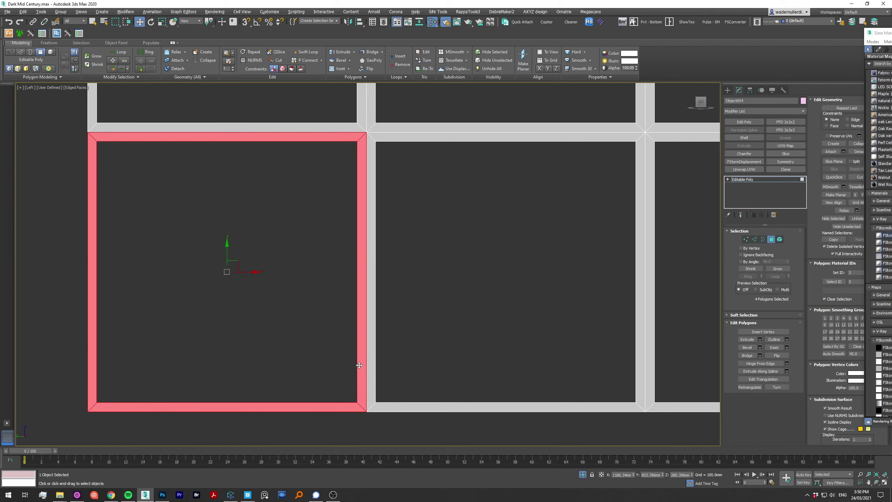
left_click(561, 179)
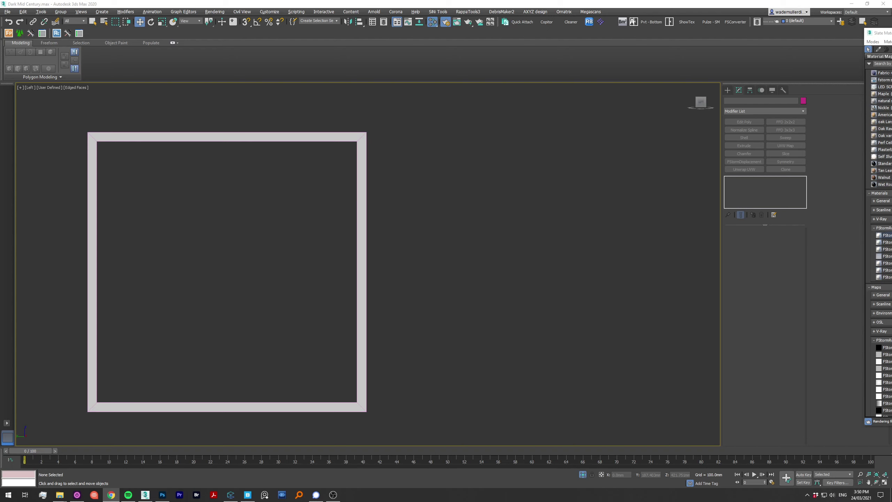
key("ctrl+z")
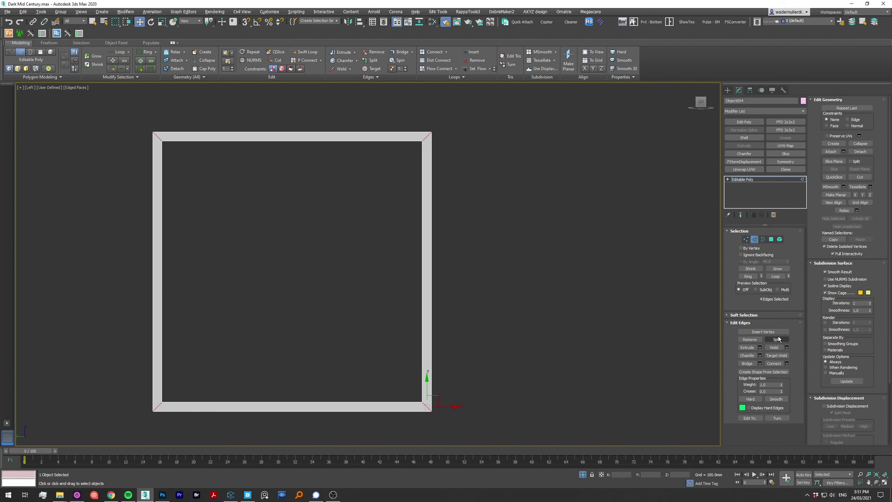
key("2")
key("p")
Step: Add a Shell with 200 mm inner amount and collapse it into the editable poly
left_click(744, 137)
left_click(776, 240)
type("200")
key("Return")
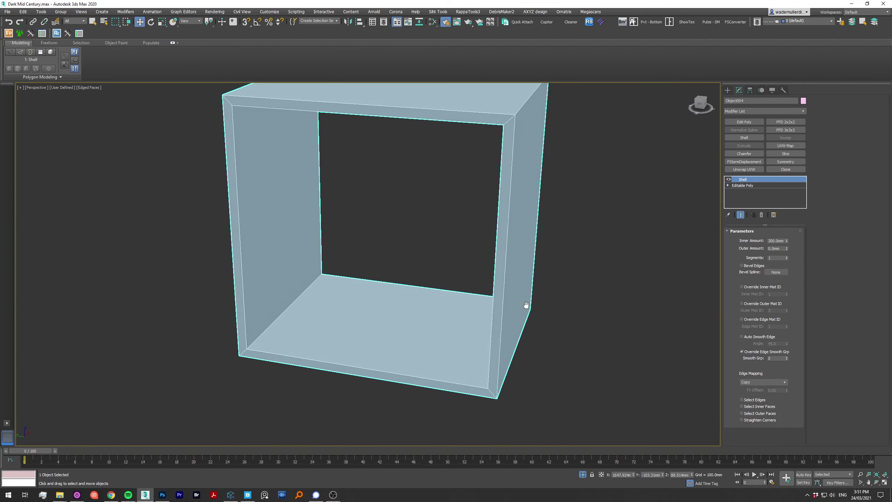
right_click(526, 305)
left_click(600, 339)
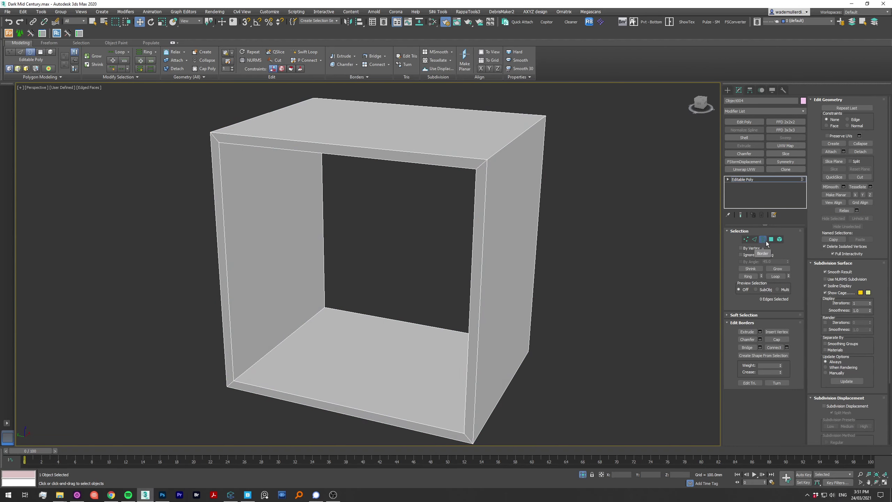
Step: Add a Chamfer modifier with amount 1 to the box
left_click(744, 154)
type("1.0mm")
key("Return")
scroll(482, 162, "up", 10)
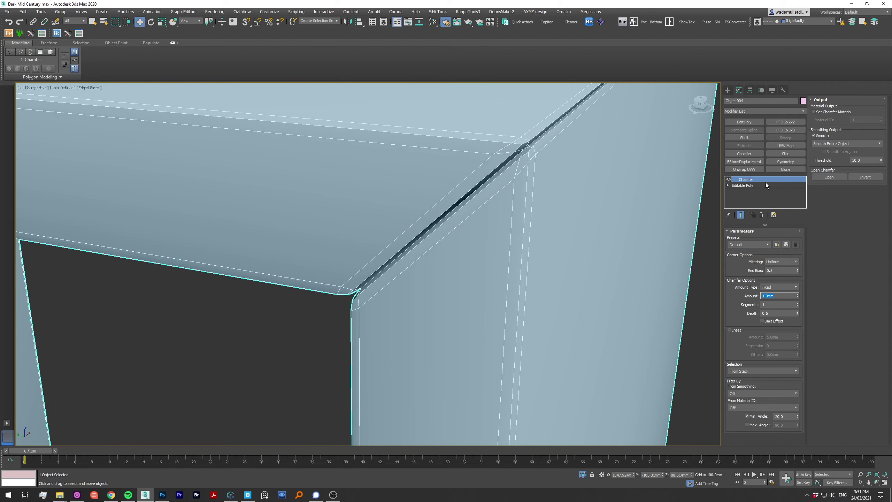
left_click(743, 184)
Step: Inspect the box's side, top, bottom and right faces in wireframe, orbiting around it
key("F3")
left_click(564, 133)
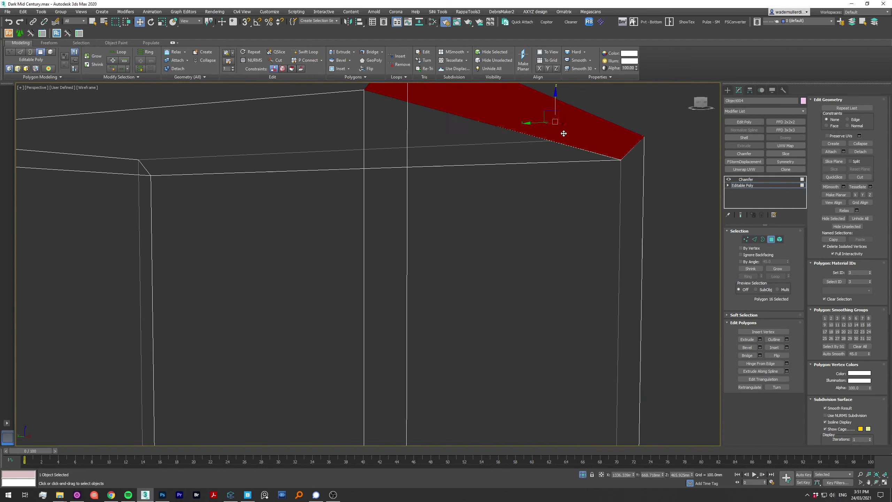
scroll(564, 133, "down", 10)
left_click(317, 160)
left_click(298, 396)
left_click(299, 396, "alt")
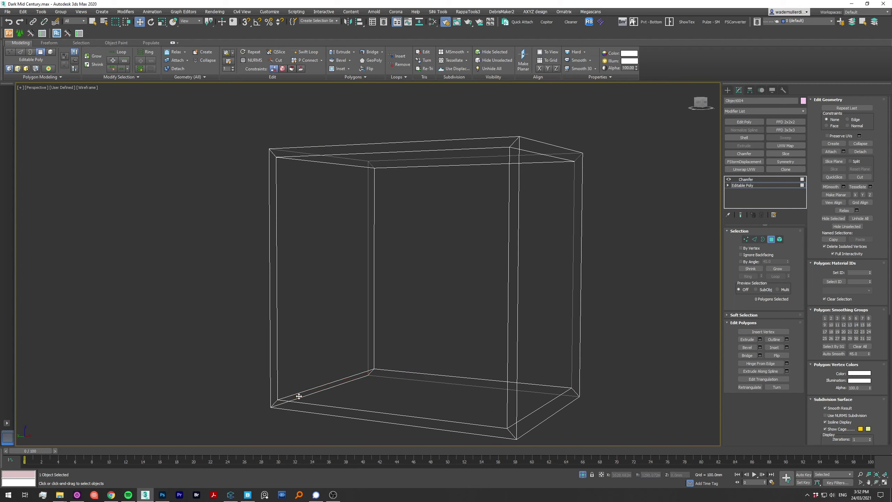
left_click(528, 422)
middle_click_drag(541, 418, 617, 259, "alt")
key("F3")
scroll(579, 218, "up", 5)
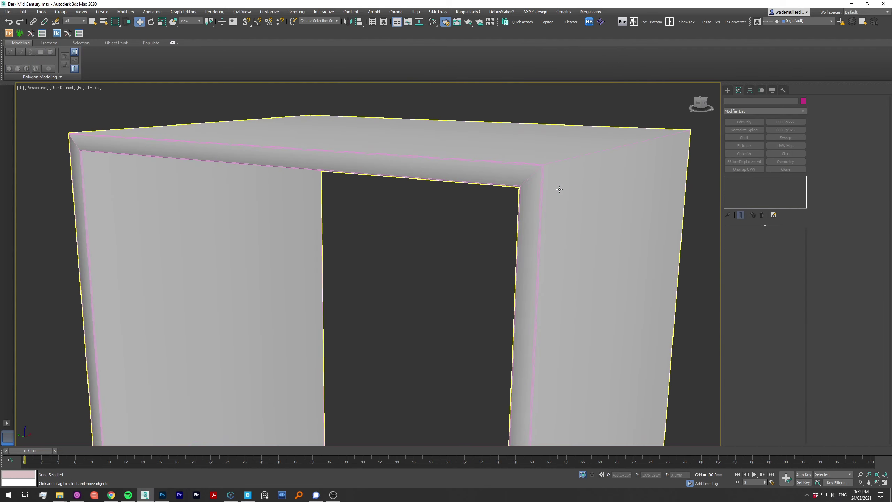
Step: Set the Chamfer to Smooth Entire Object with a 10 mm amount
left_click(746, 179)
scroll(478, 239, "up", 5)
left_click(846, 143)
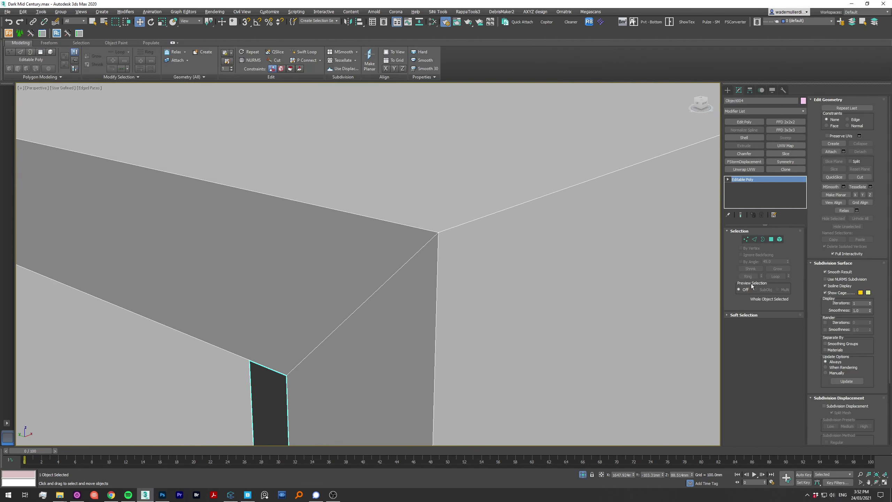
double_click(778, 296)
type("10")
key("Return")
Step: Check the chamfered box's shading with and without edges visible
scroll(696, 294, "down", 5)
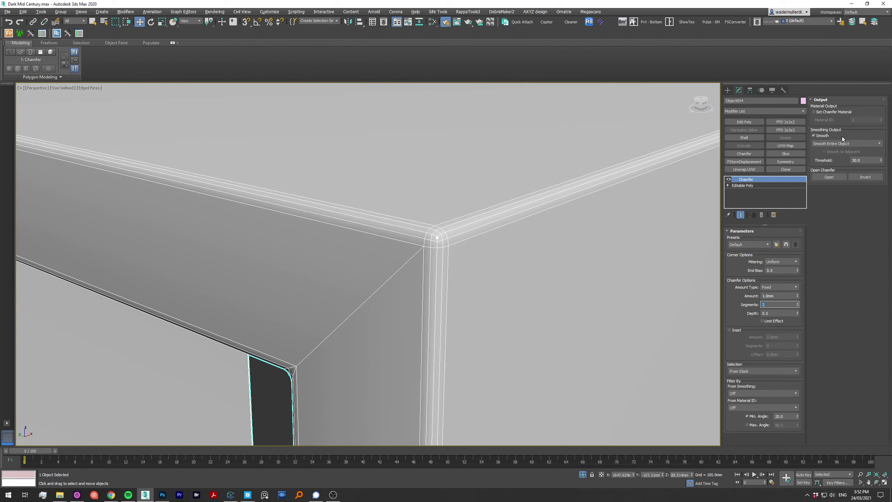
scroll(696, 334, "down", 5)
left_click(697, 334)
key("F4")
scroll(572, 218, "up", 10)
left_click(572, 218)
scroll(572, 218, "up", 3)
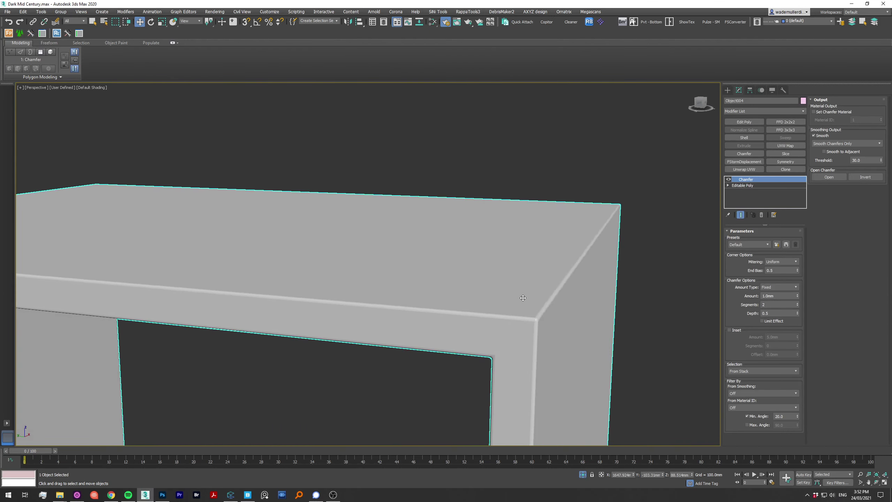
right_click(504, 295)
key("F4")
scroll(521, 254, "up", 5)
scroll(525, 219, "up", 2)
Step: Convert the chamfered box to Editable Poly and check its polygons
right_click(524, 220)
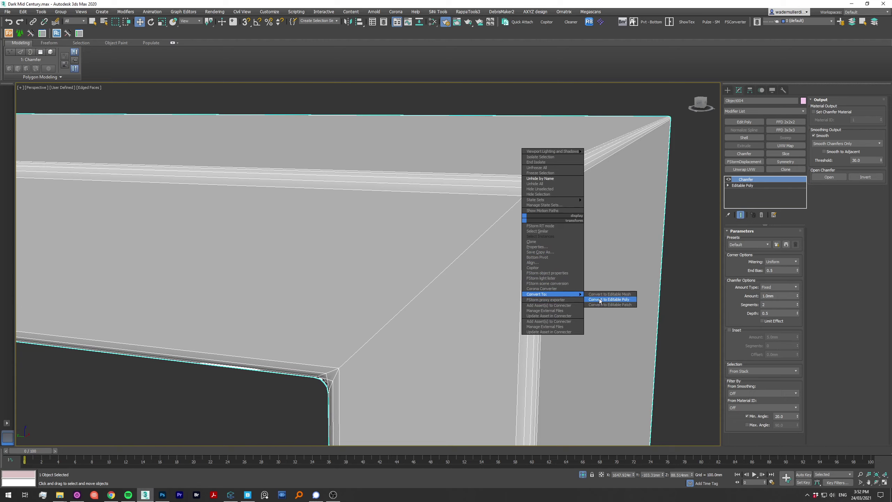
left_click(597, 295)
key("4")
scroll(450, 281, "down", 10)
scroll(296, 174, "up", 10)
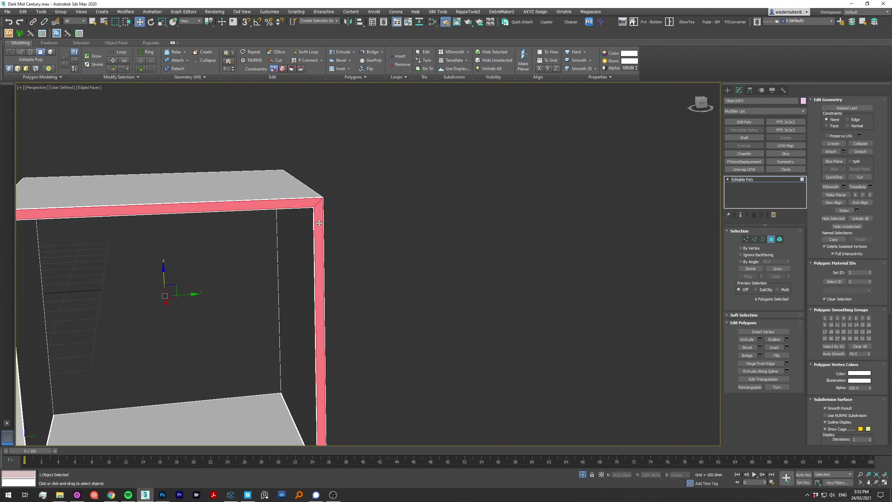
scroll(296, 174, "down", 6)
key("ctrl+d")
key("4")
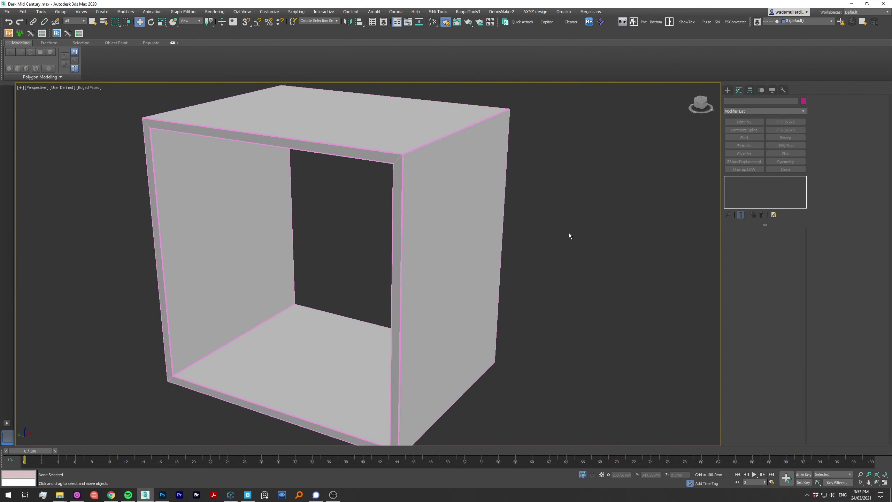
middle_click_drag(570, 235, 552, 226)
Step: Wire glossiness into the box material, set its reflection colour to white, and assign it to the box
key("m")
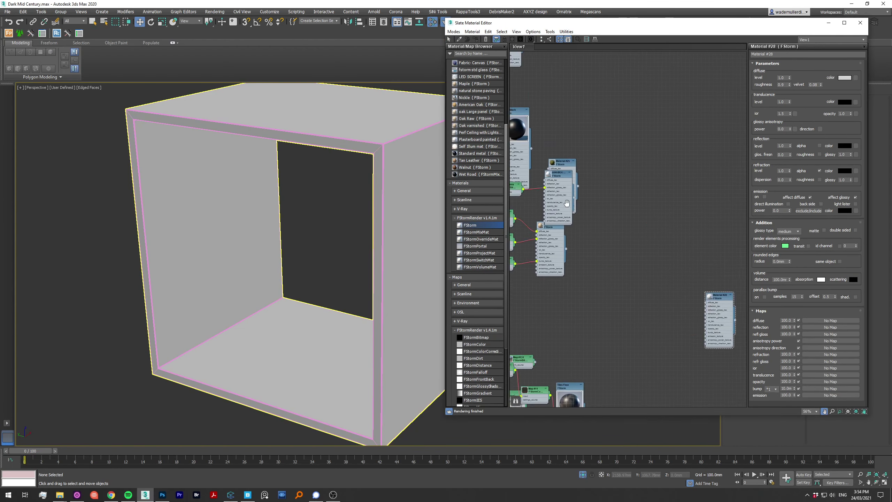
left_click_drag(675, 236, 674, 233)
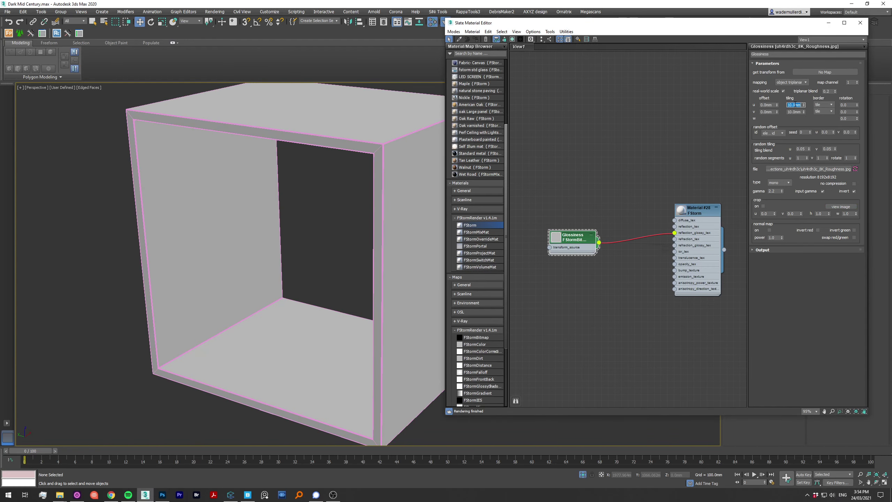
left_click(710, 215)
left_click(845, 145)
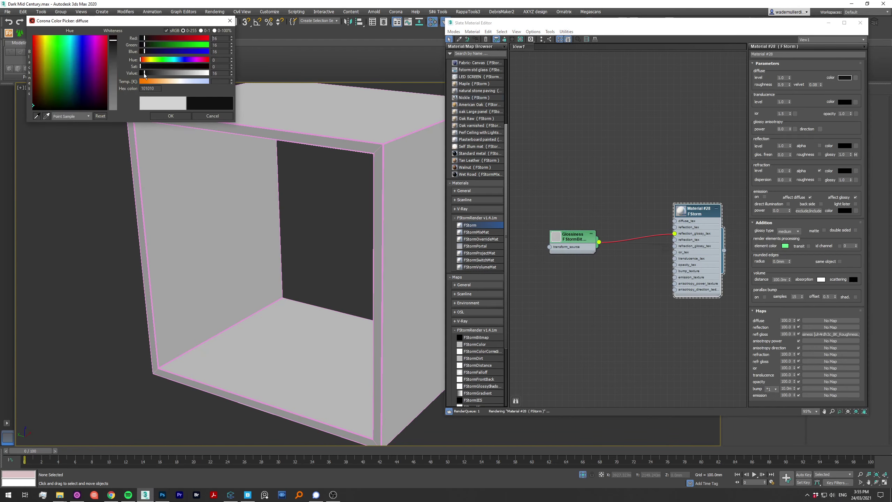
left_click(206, 74)
key("Return")
left_click(331, 107)
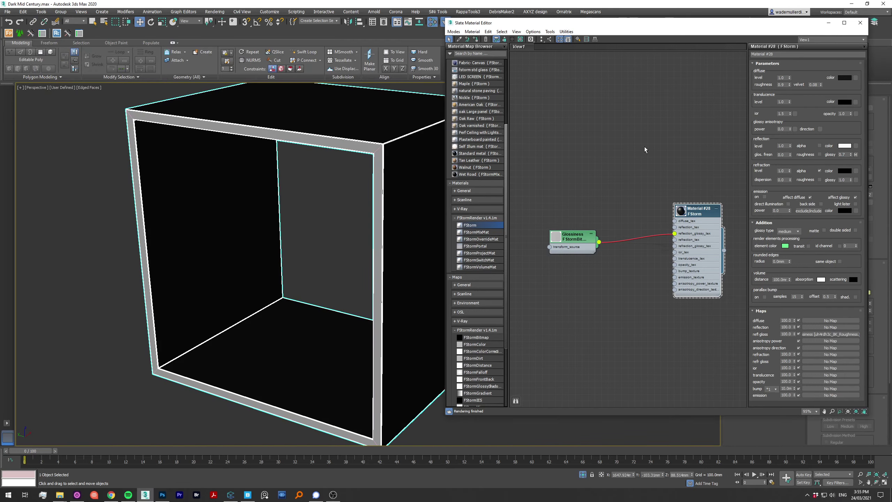
Step: Add six birch-plywood FStormBitmap texture maps to the node graph
middle_click_drag(643, 146, 646, 89)
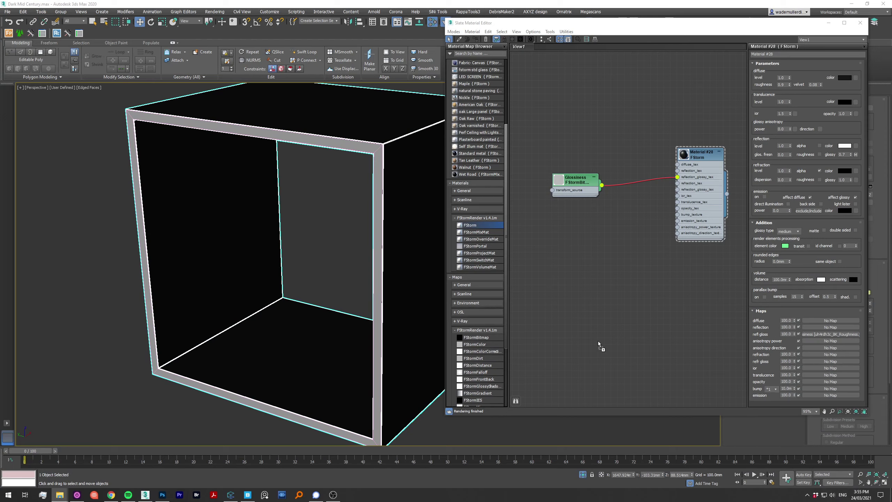
left_click_drag(599, 346, 599, 345)
middle_click_drag(599, 345, 610, 193)
scroll(609, 193, "up", 1)
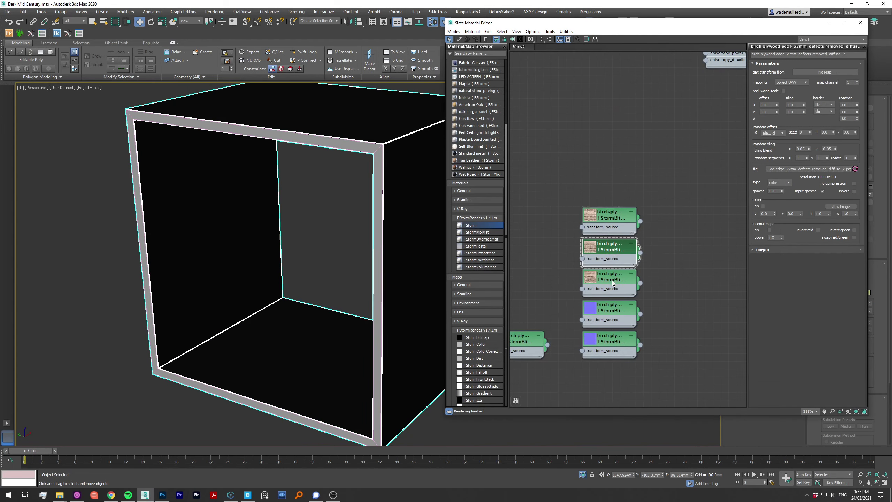
double_click(611, 339)
middle_click_drag(543, 357, 548, 298)
Step: Add an FStorm material node and an FStormMultiTex map with 3 texture inputs
left_click_drag(656, 204, 720, 151)
middle_click_drag(720, 151, 642, 156)
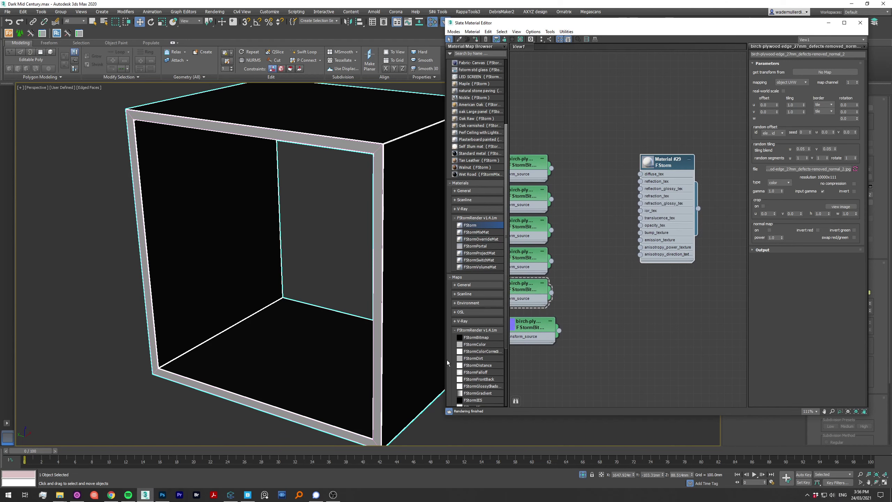
scroll(478, 246, "down", 3)
left_click_drag(478, 324, 585, 173)
double_click(597, 177)
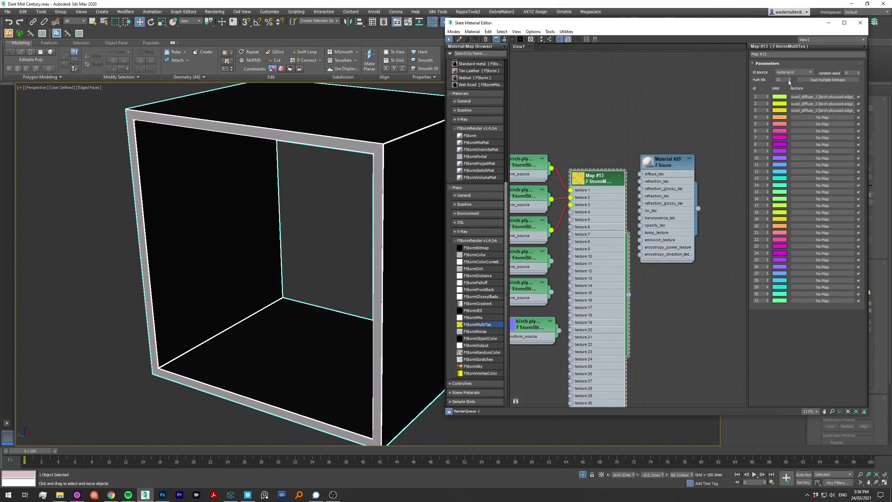
double_click(781, 79)
type("3")
key("Return")
Step: Wire the birch textures and normal maps into the two MultiTex maps feeding Material #29
middle_click_drag(684, 100, 739, 73)
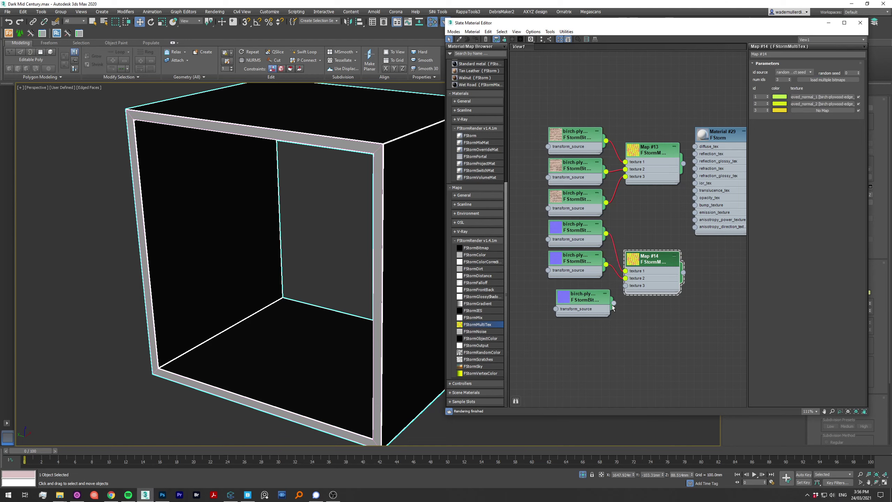
middle_click_drag(673, 159, 742, 153)
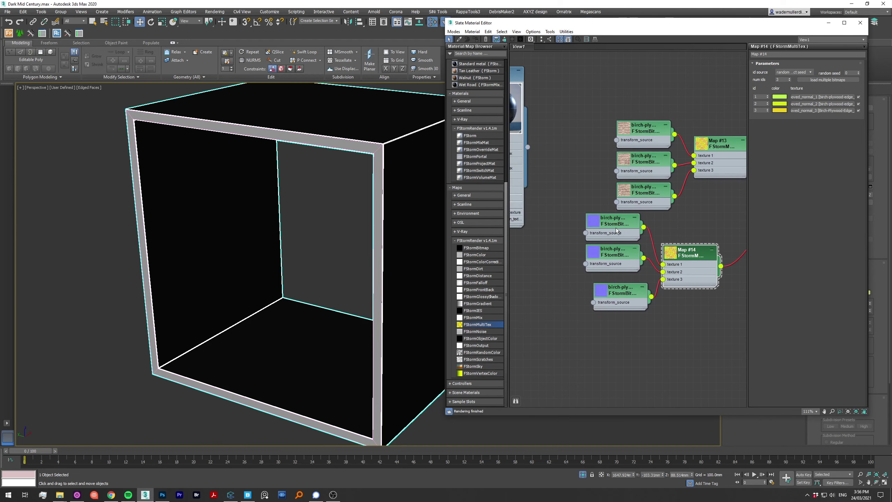
double_click(613, 221)
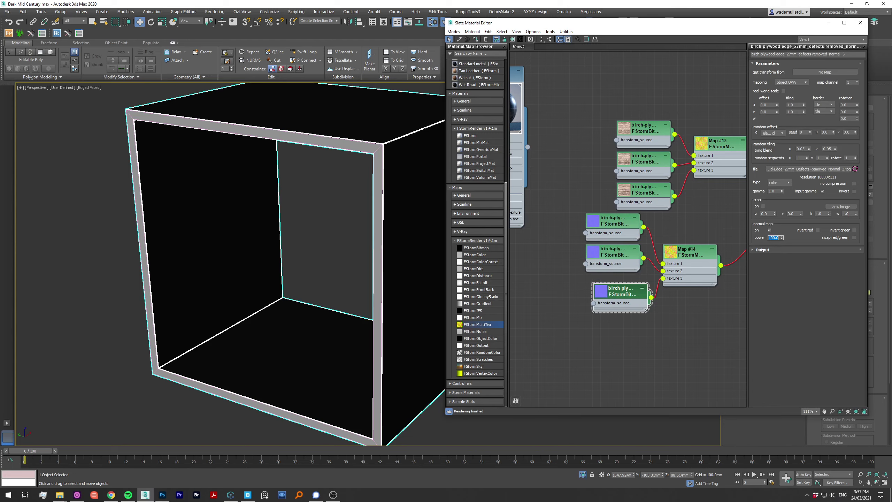
middle_click_drag(667, 126, 576, 140)
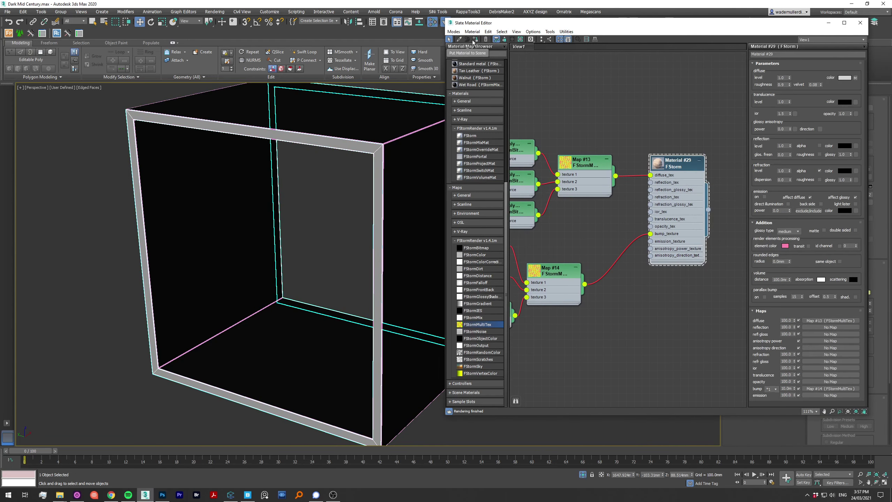
Step: Detach the cube's plywood edge polygons as a separate frame object
key("m")
scroll(564, 216, "down", 8)
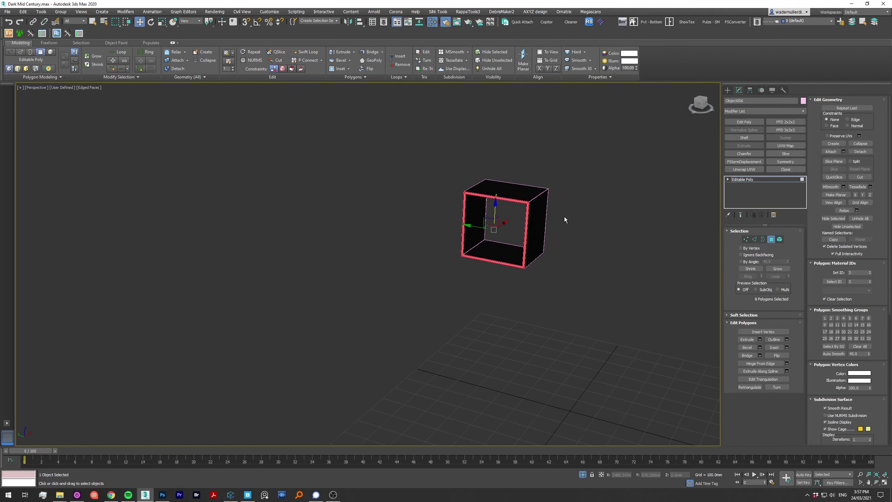
scroll(507, 151, "up", 2)
key("Return")
scroll(599, 279, "up", 6)
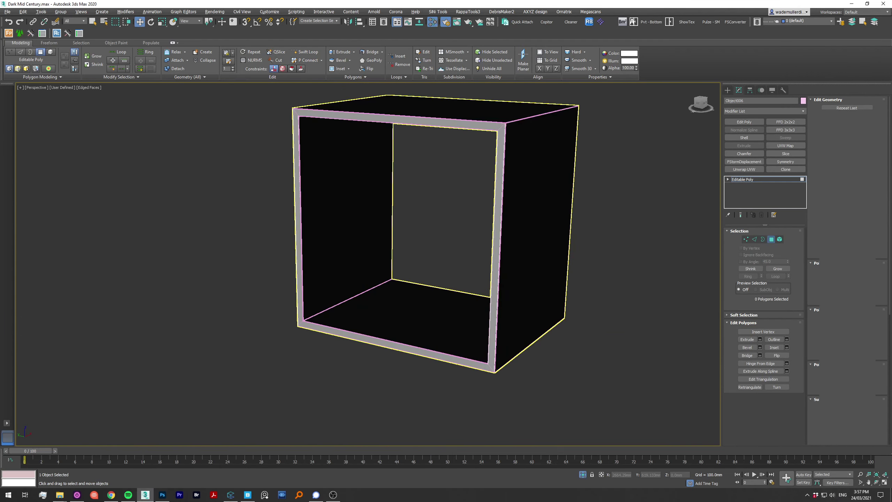
left_click(491, 128)
Step: Add a Box UVW Map to the frame, bitmap-fitted to the birch plywood image
left_click(785, 146)
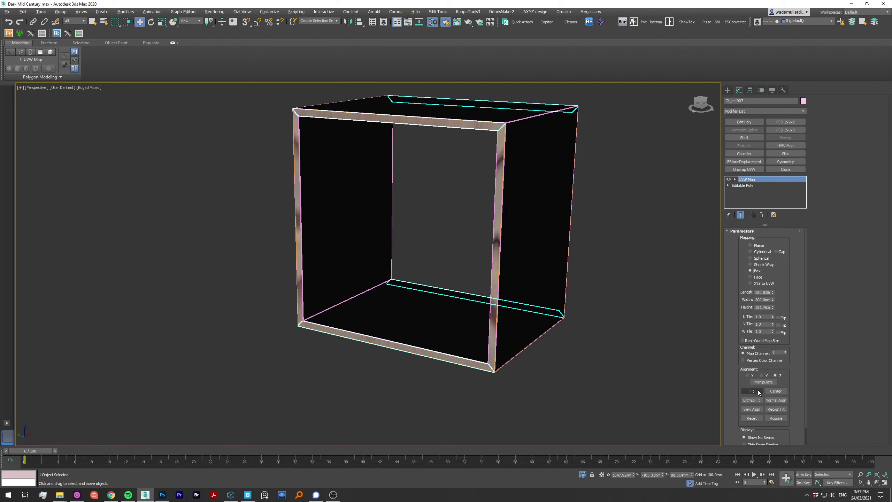
left_click(752, 400)
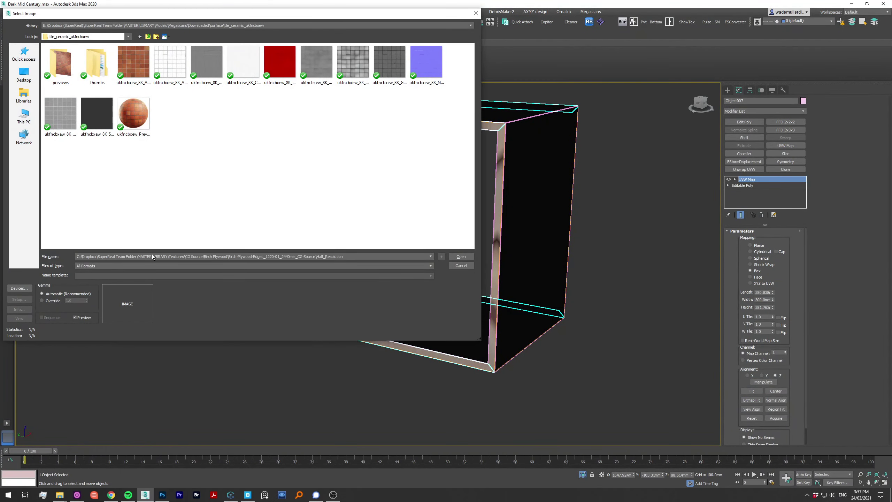
key("Return")
double_click(315, 120)
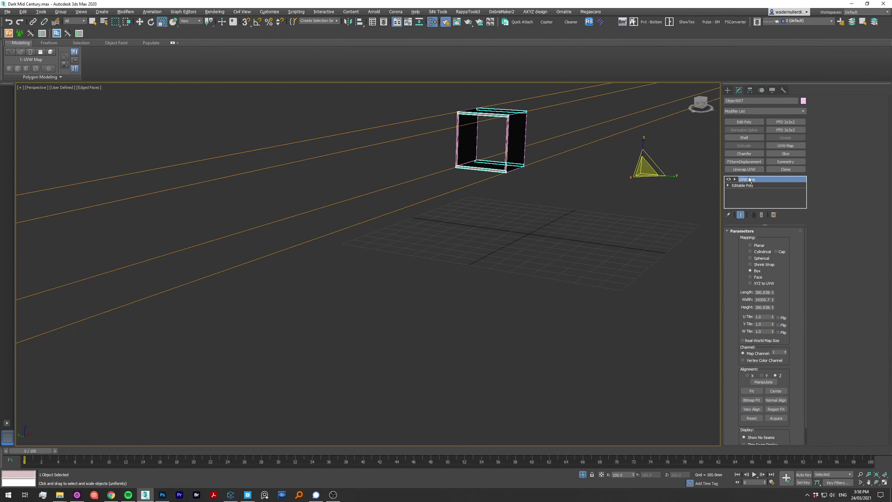
Step: Rotate the UVW mapping gizmo with angle snap on to align the plywood grain
key("a")
key("z")
middle_click_drag(457, 246, 509, 211, "alt")
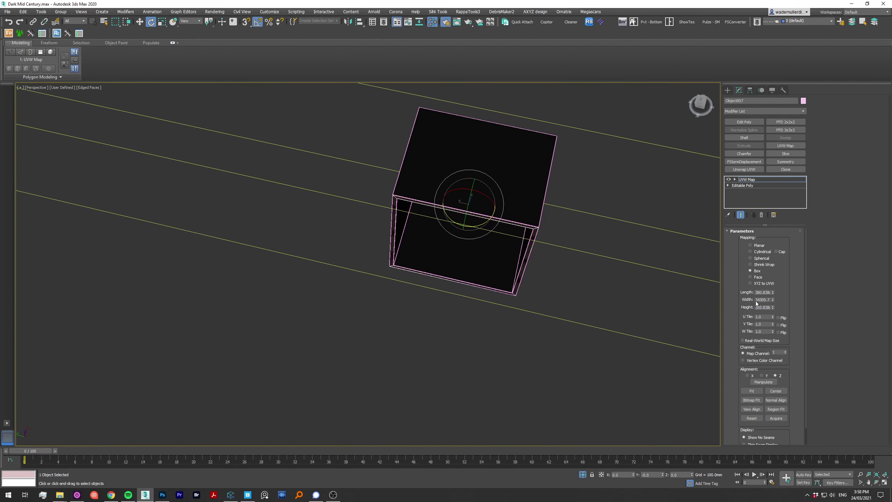
left_click_drag(773, 292, 772, 296)
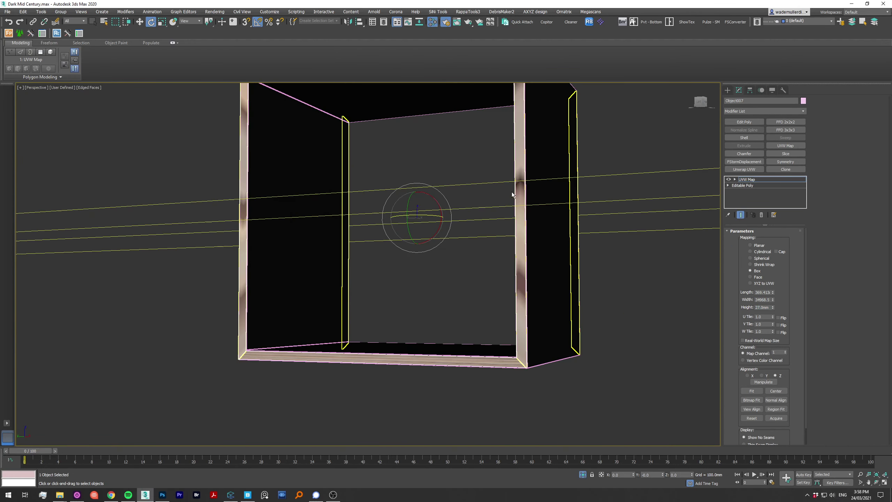
middle_click_drag(512, 192, 539, 269, "alt")
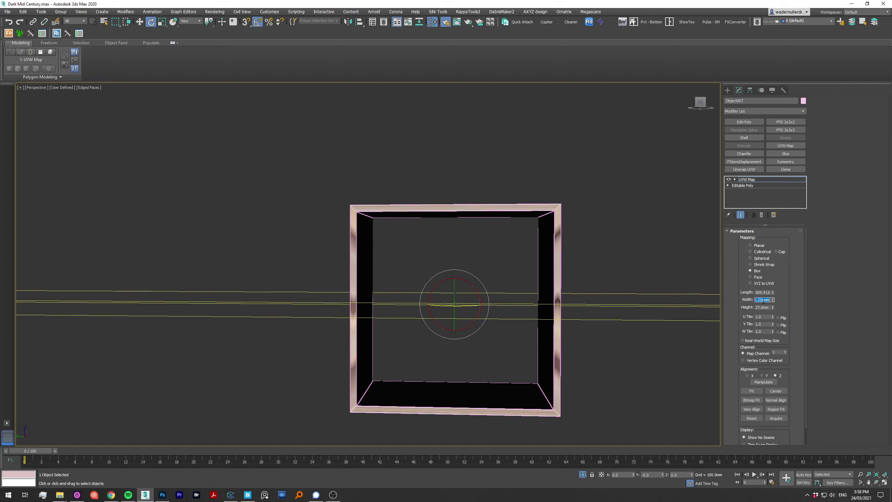
middle_click_drag(509, 211, 560, 189, "alt")
Step: Copy the UVW Map modifier and paste it onto the other frame piece
right_click(747, 179)
left_click(770, 208)
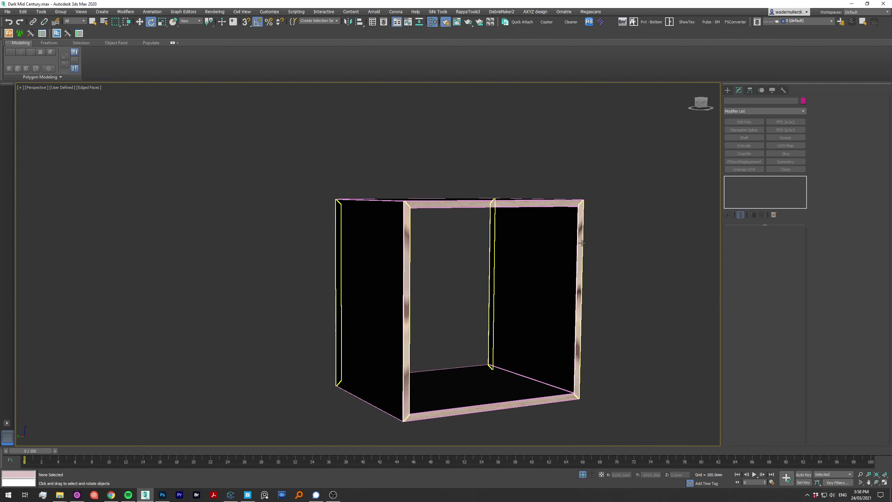
left_click(758, 180)
left_click(774, 180)
middle_click_drag(456, 246, 527, 246, "alt")
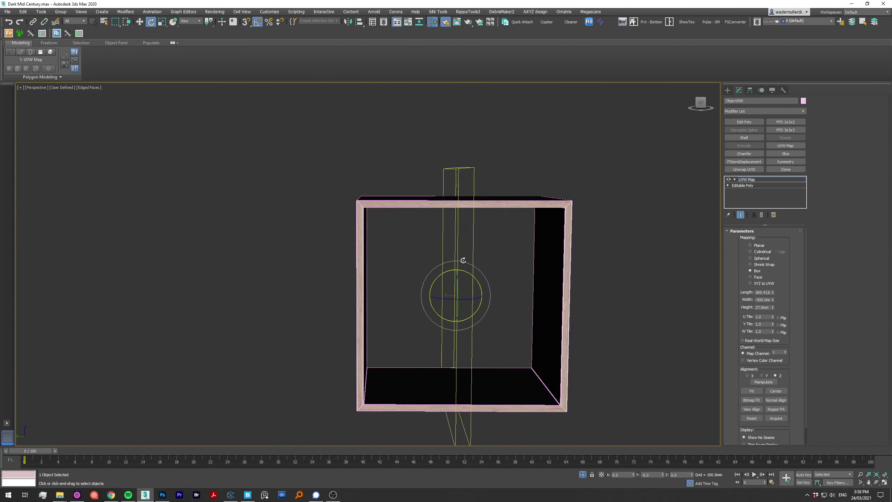
Step: Select the whole cabinet group and exit Isolate mode back to the room
right_click(577, 289)
left_click(555, 260)
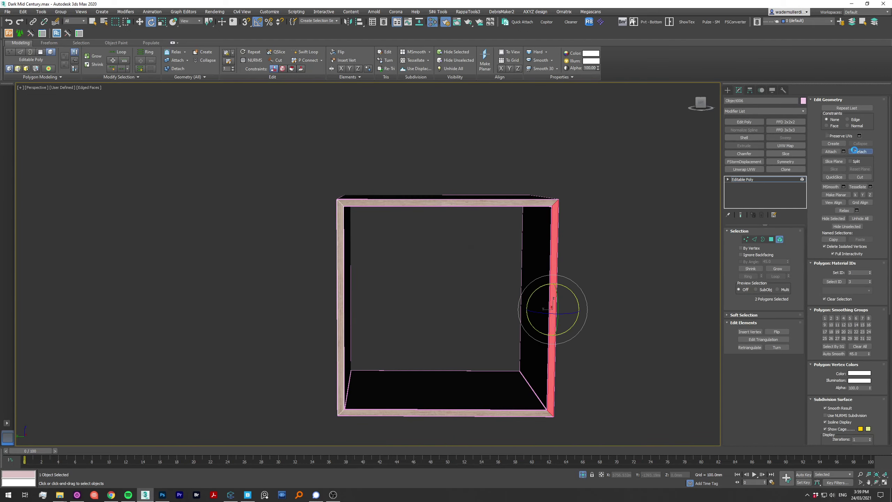
left_click(598, 257)
middle_click_drag(484, 181, 606, 287, "alt")
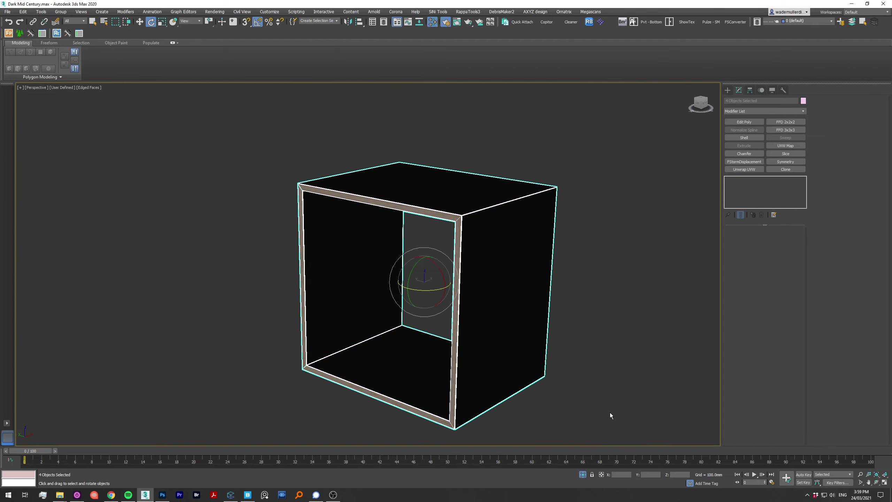
key("alt+q")
scroll(543, 330, "down", 5)
Step: Hide the chair group and start an FStorm interactive test render
key("alt+q")
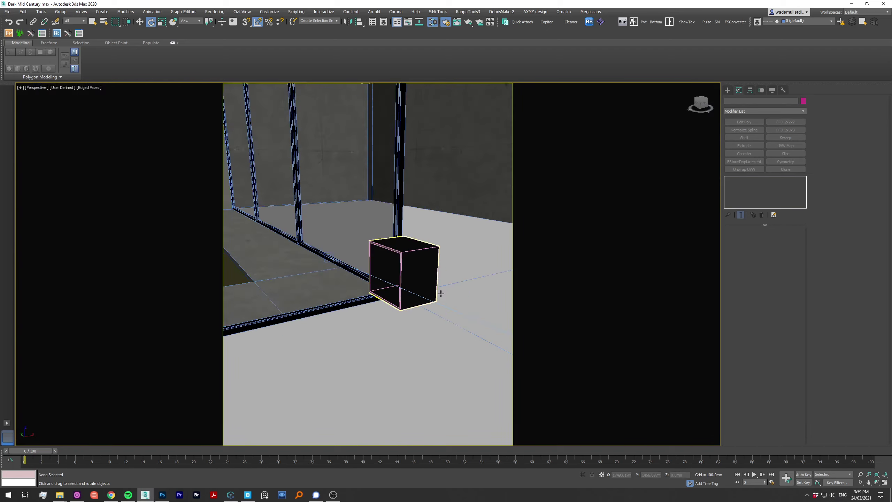
scroll(405, 173, "up", 3)
key("e")
left_click(332, 497)
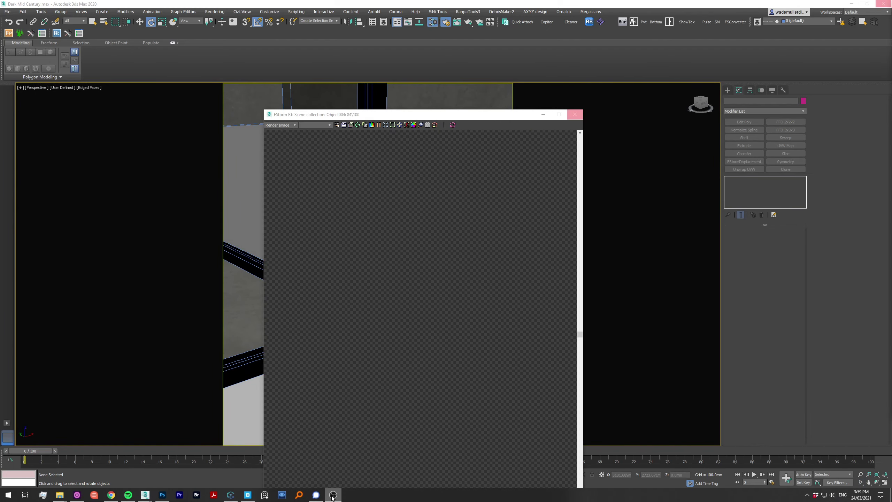
mouse_move(404, 114)
left_mouse_down()
mouse_move(649, 111)
mouse_move(492, 64)
left_mouse_up()
scroll(477, 253, "up", 5)
scroll(701, 329, "down", 2)
Step: Adjust the viewport framing and select the cabinet group while the render refines
left_click(36, 87)
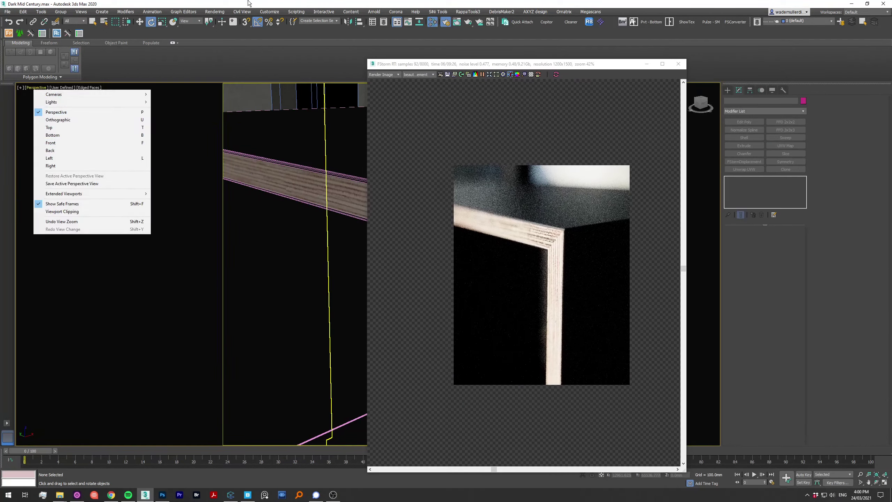
left_click(249, 3)
scroll(452, 213, "up", 2)
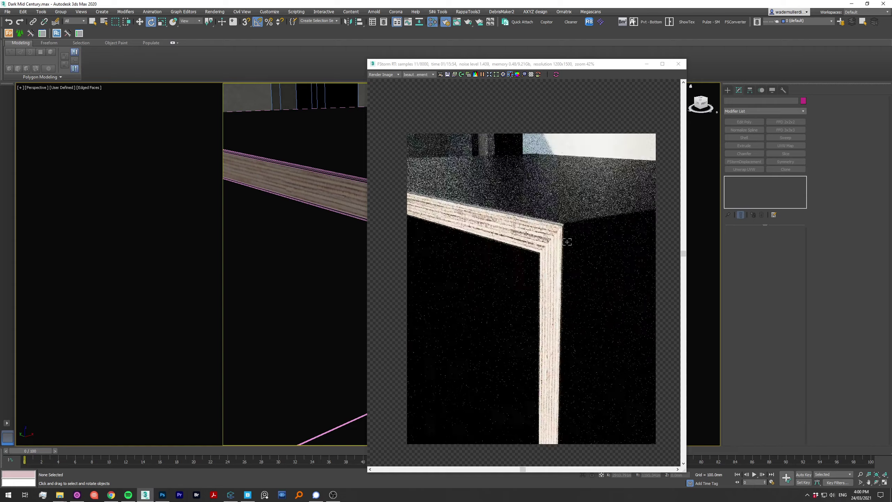
scroll(452, 213, "up", 2)
scroll(451, 214, "up", 2)
scroll(451, 213, "down", 3)
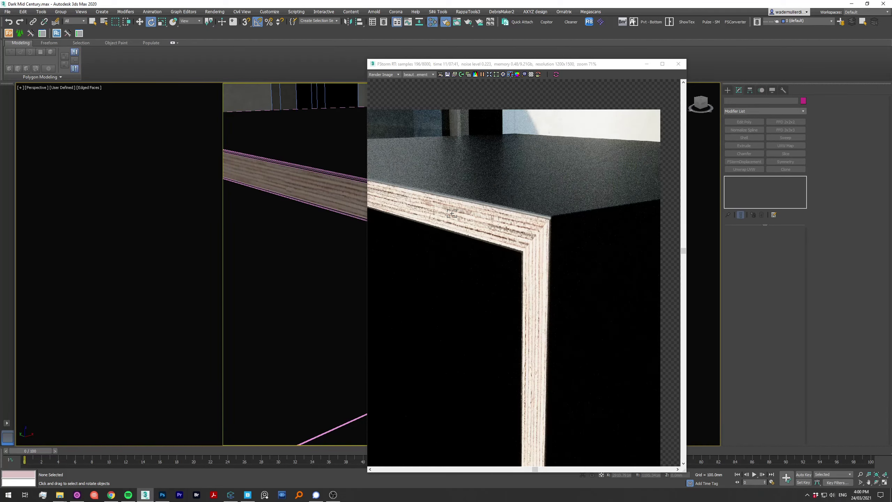
scroll(452, 214, "down", 2)
left_click(328, 190)
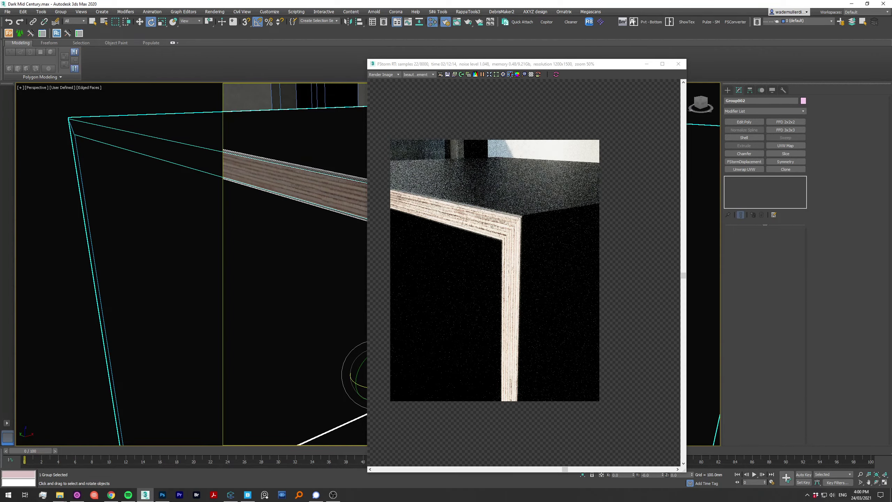
Step: Zoom around the cabinet, reposition the render window, and bring up the Slate Material Editor
scroll(535, 280, "up", 3)
scroll(534, 281, "down", 1)
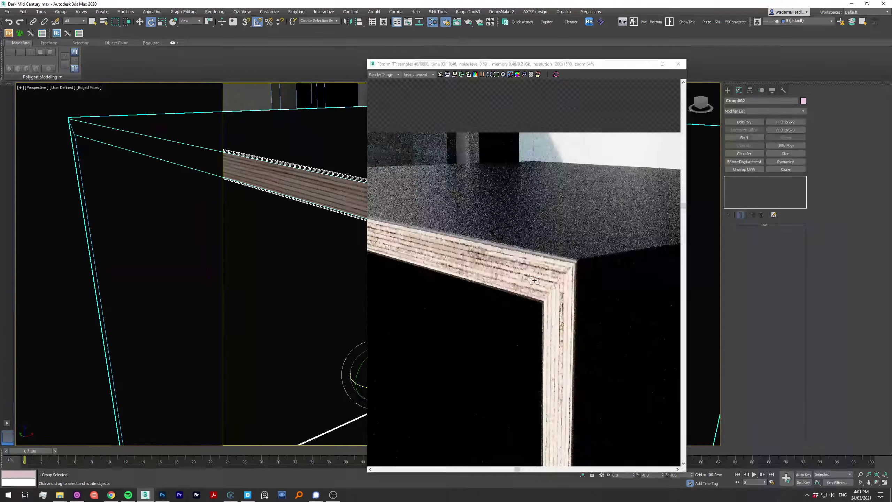
scroll(534, 281, "down", 2)
scroll(279, 205, "down", 3)
scroll(279, 205, "up", 2)
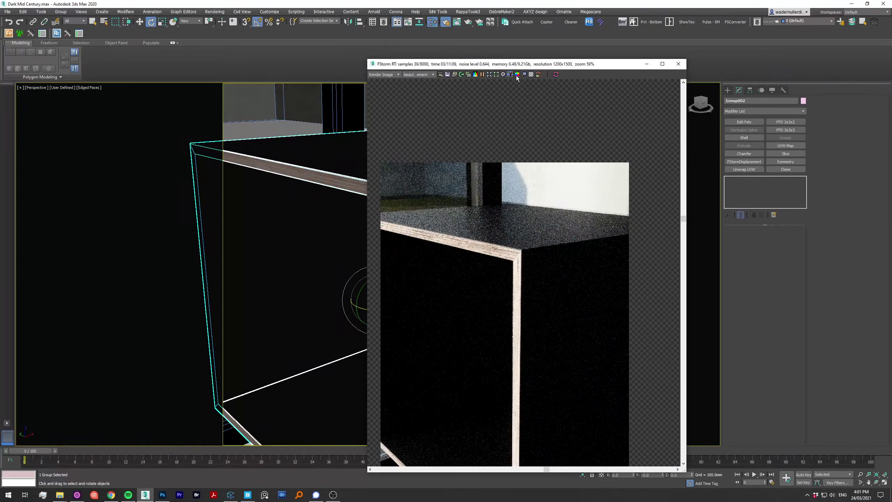
scroll(506, 216, "up", 2)
scroll(506, 216, "down", 1)
left_click_drag(481, 64, 553, 34)
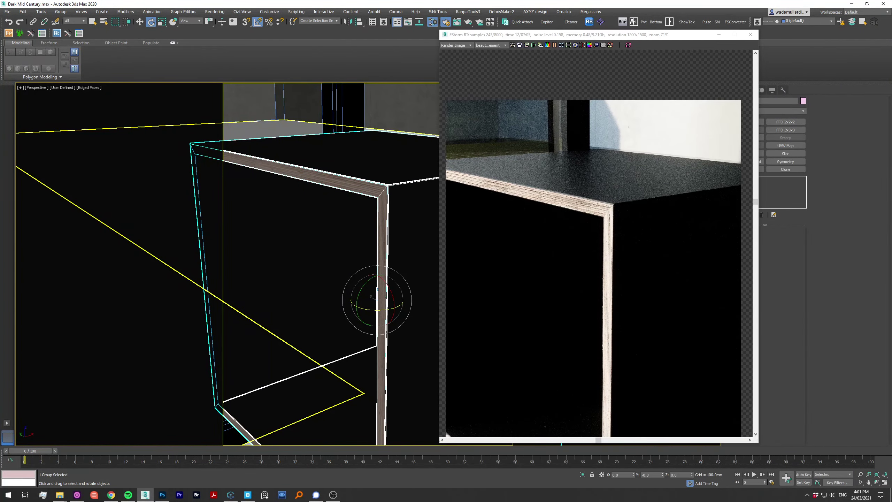
key("m")
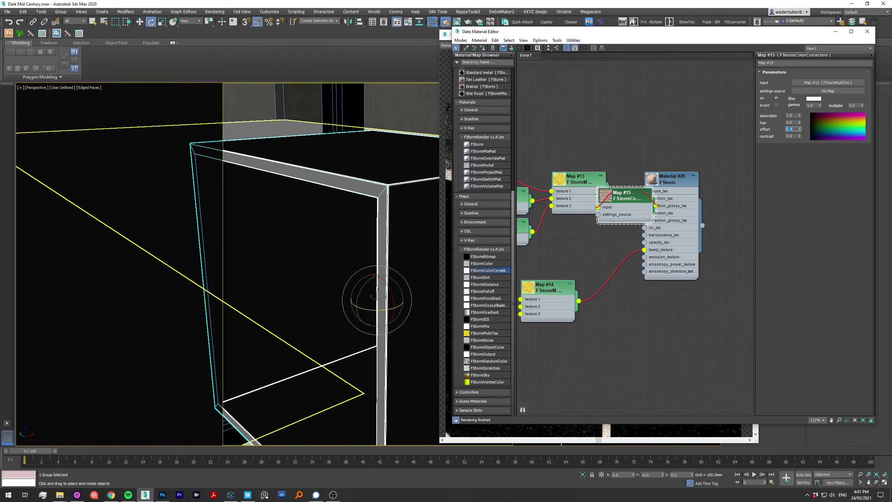
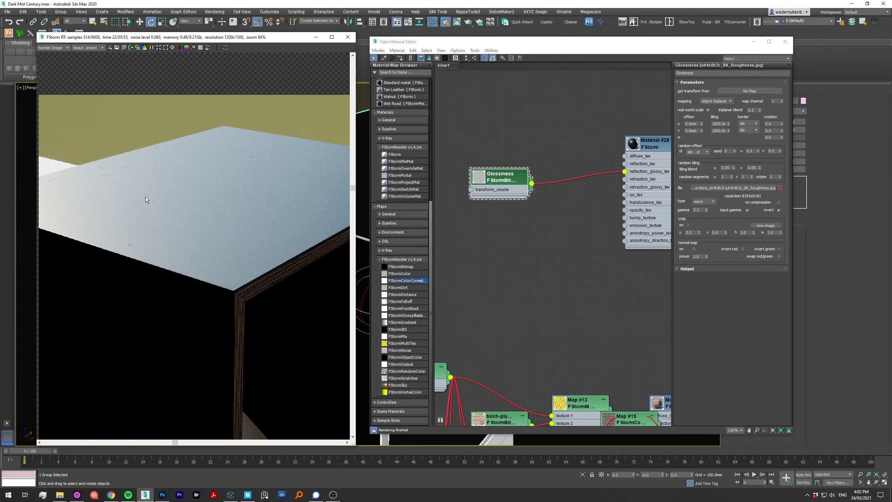
Step: In Quixel Bridge, browse the Imperfections library to the Grunge surfaces
left_click(248, 494)
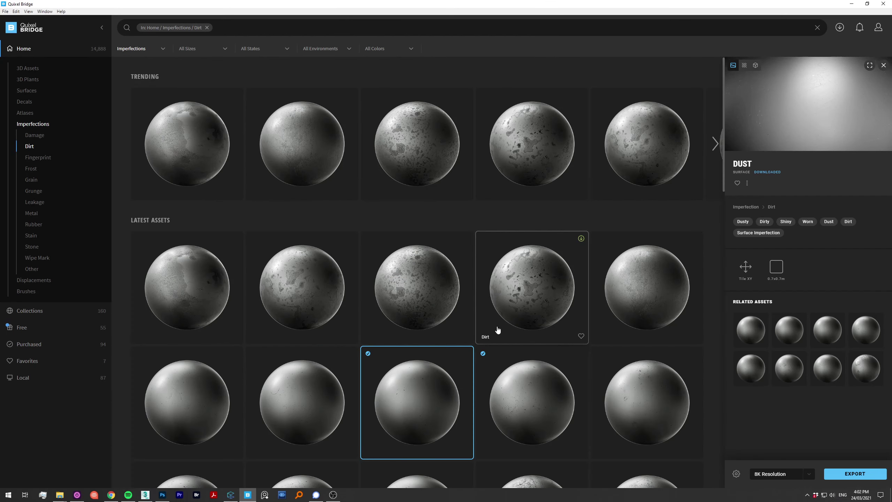
scroll(497, 329, "down", 5)
scroll(497, 329, "down", 5)
scroll(498, 329, "down", 5)
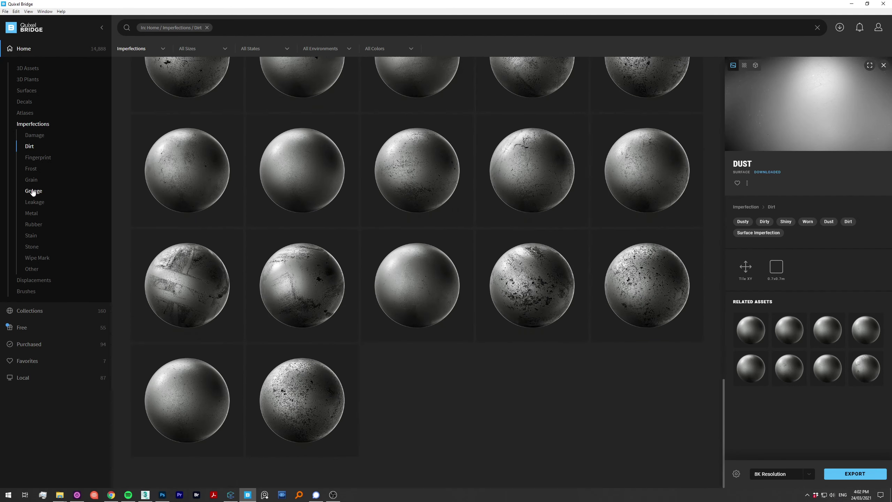
left_click(33, 192)
scroll(419, 199, "down", 2)
scroll(420, 228, "down", 3)
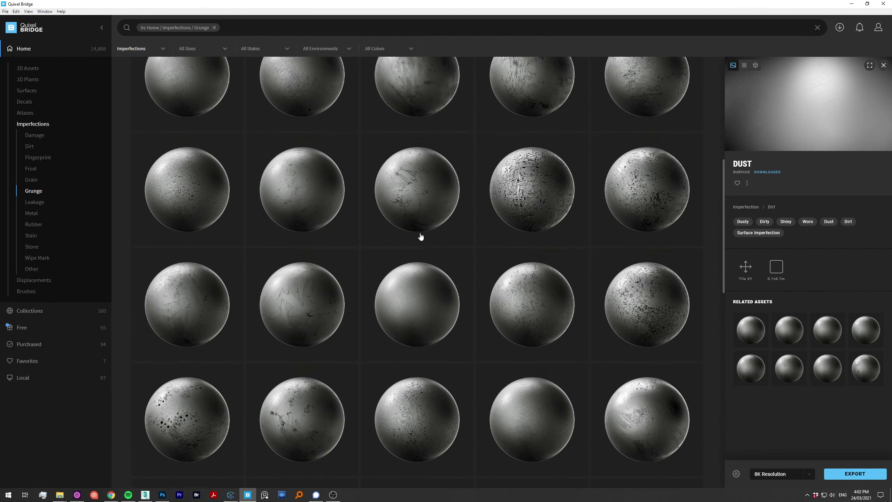
scroll(420, 233, "down", 3)
scroll(420, 237, "down", 1)
scroll(352, 218, "down", 2)
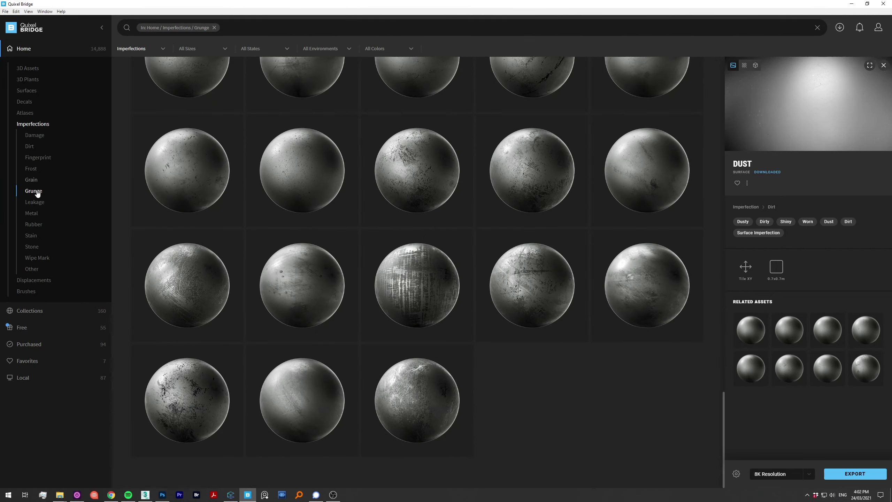
Step: Pick Scratched Rubber from the Rubber surfaces, export it to 3ds Max, and close Bridge
left_click(34, 224)
scroll(492, 239, "down", 3)
left_click(698, 189)
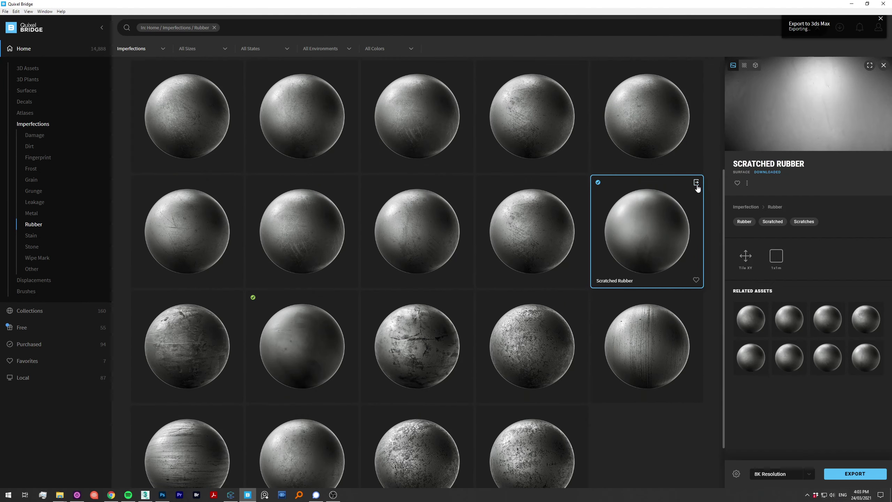
left_click(884, 4)
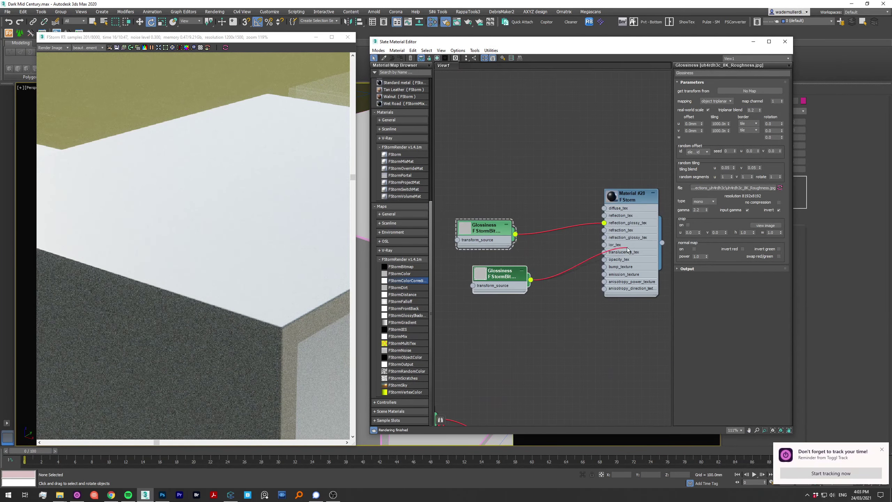
Step: Check Material #28's node network, then ungroup the box into its three parts
scroll(628, 249, "down", 5)
left_click(588, 195)
left_click_drag(175, 37, 889, 124)
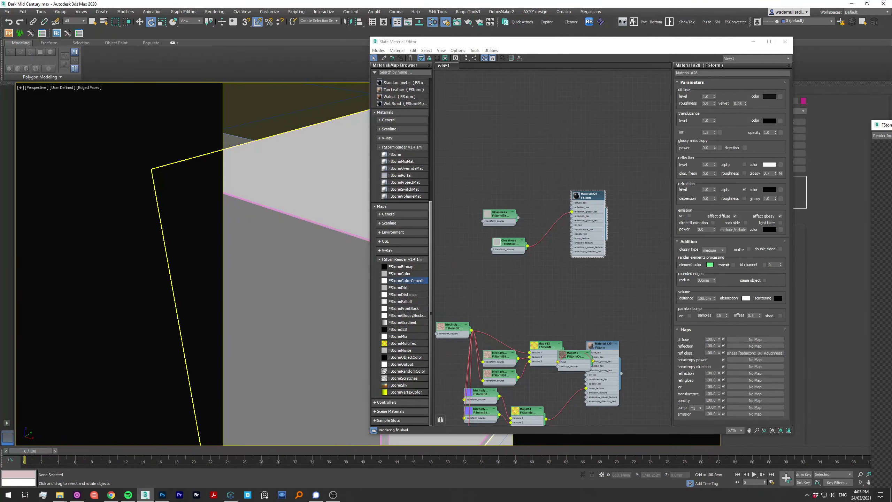
key("m")
left_click(430, 206)
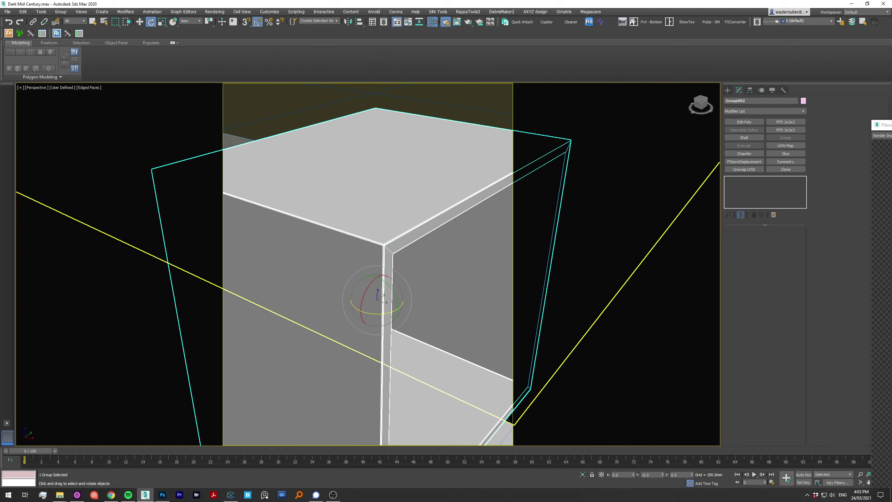
key("z")
left_click(60, 11)
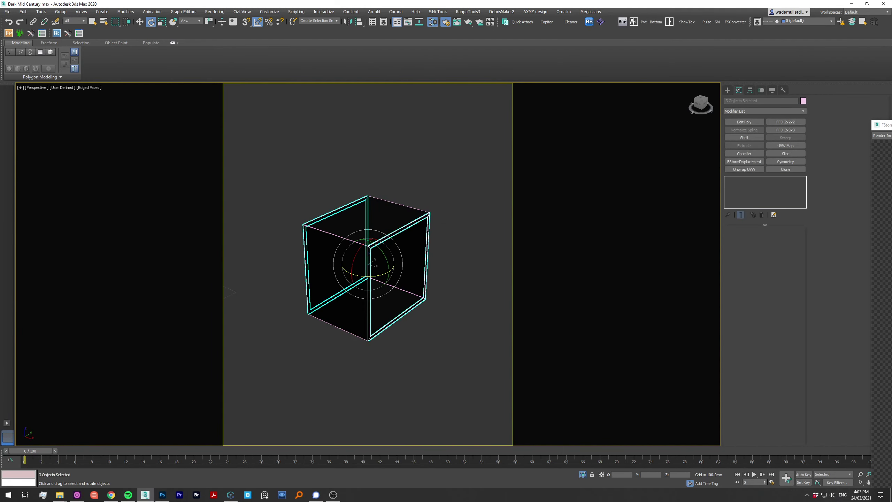
left_click(530, 179)
Step: Start an interactive render and set the plywood bitmap's random V offset to 2
scroll(474, 246, "up", 4)
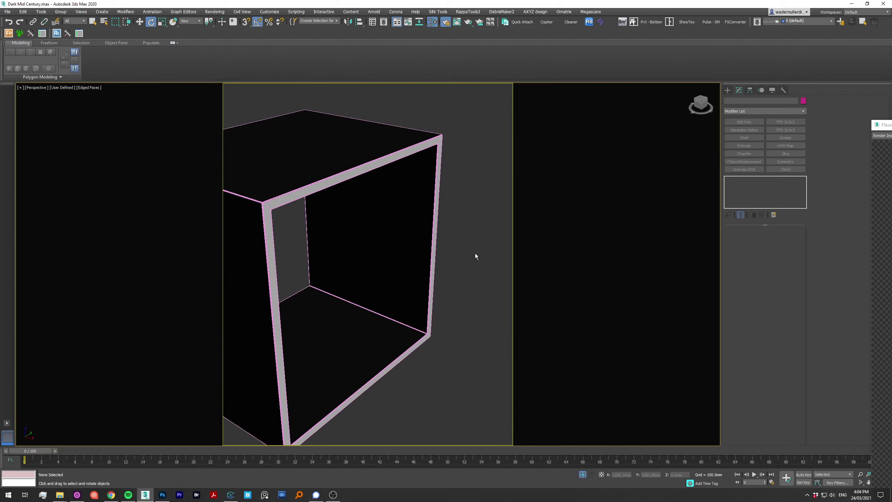
key("shift+q")
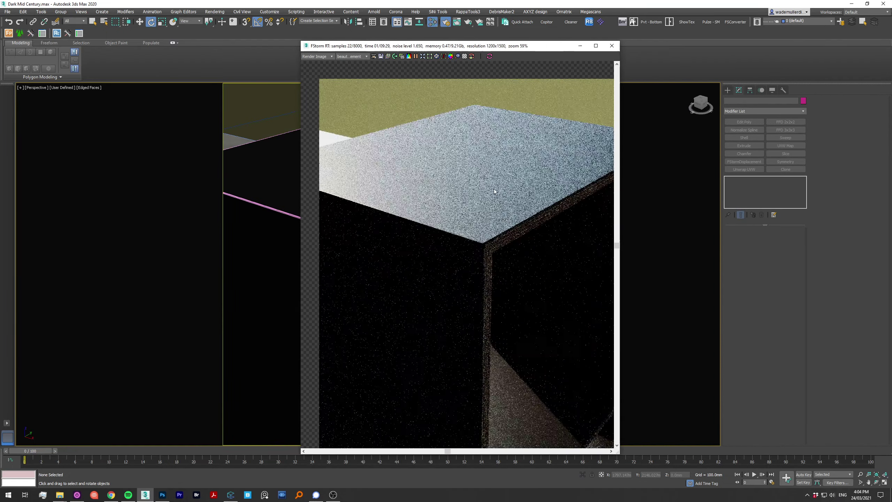
scroll(486, 178, "down", 5)
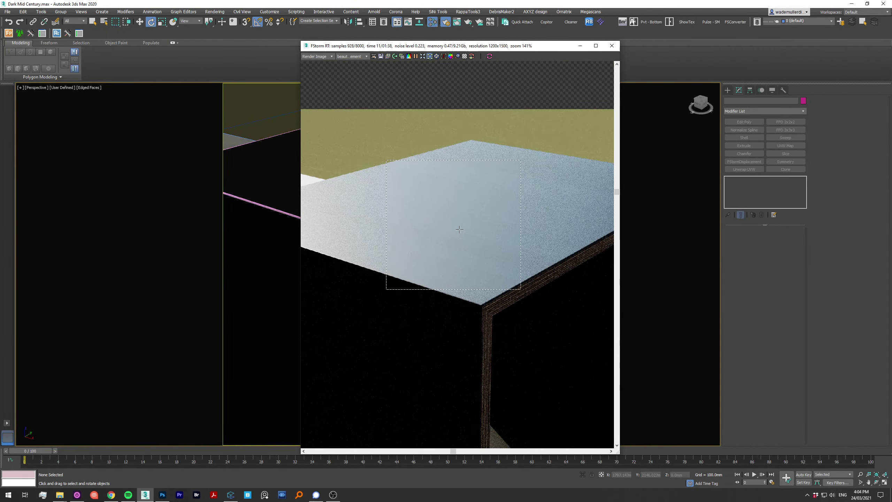
key("m")
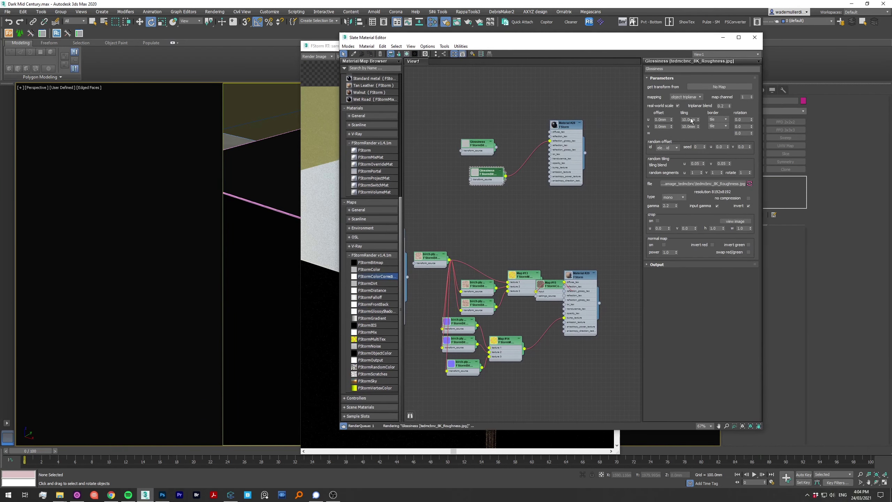
left_click_drag(492, 37, 679, 78)
left_click(491, 286)
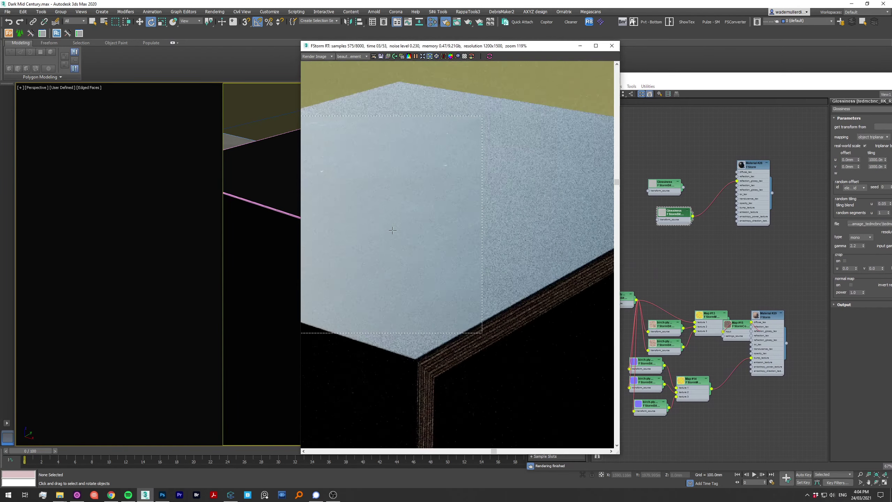
scroll(492, 286, "up", 3)
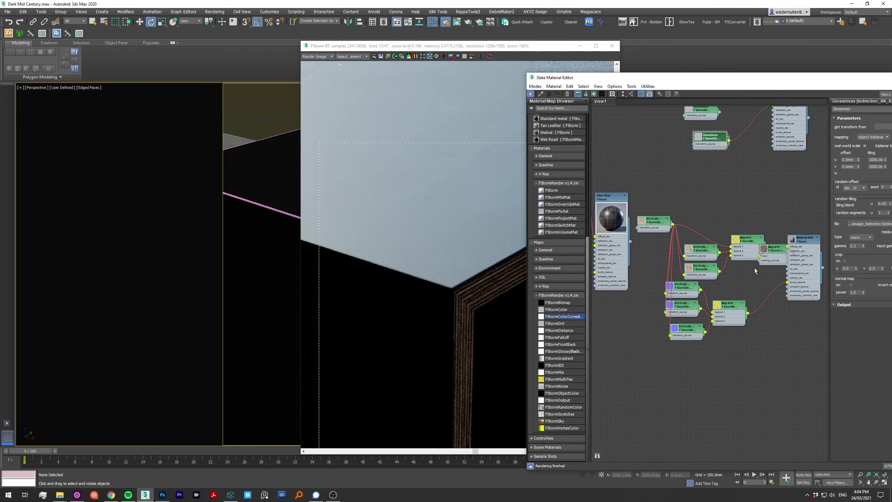
left_click_drag(784, 80, 635, 74)
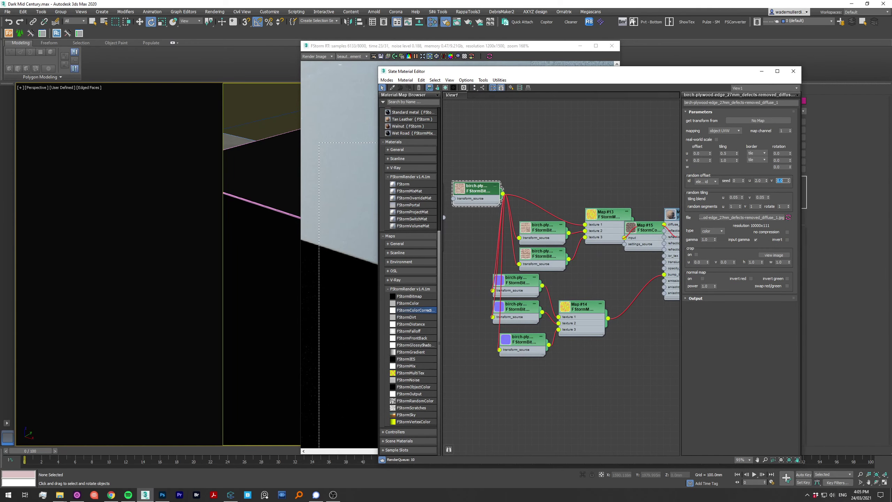
type("2")
left_click(706, 181)
Step: Set Map #14 to pick textures randomly by object seed ID
left_click(610, 215)
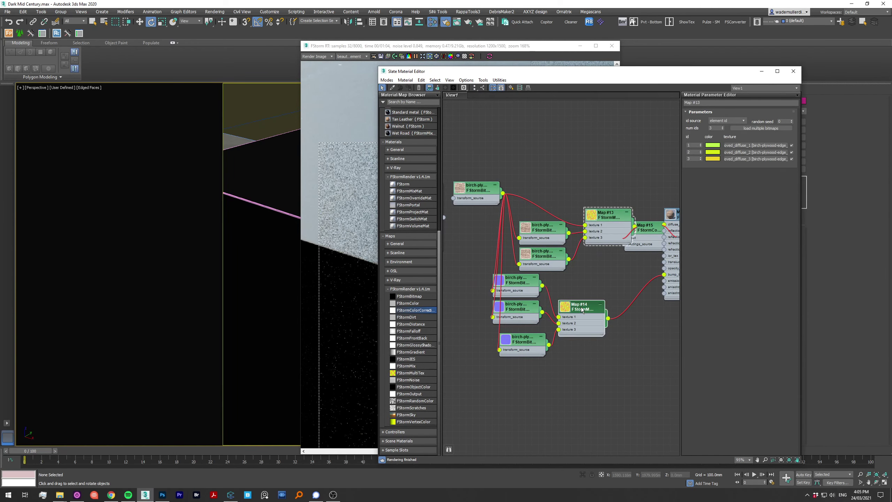
left_click(358, 99)
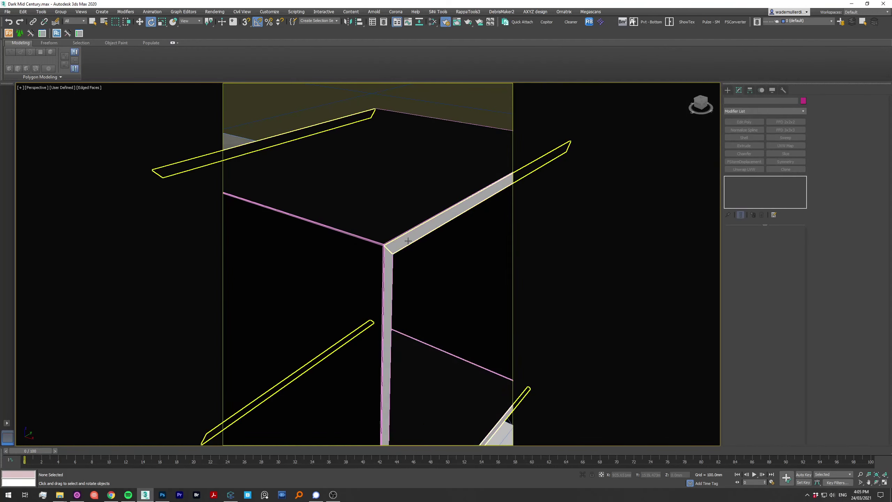
left_click(403, 175)
scroll(402, 175, "down", 2)
key("m")
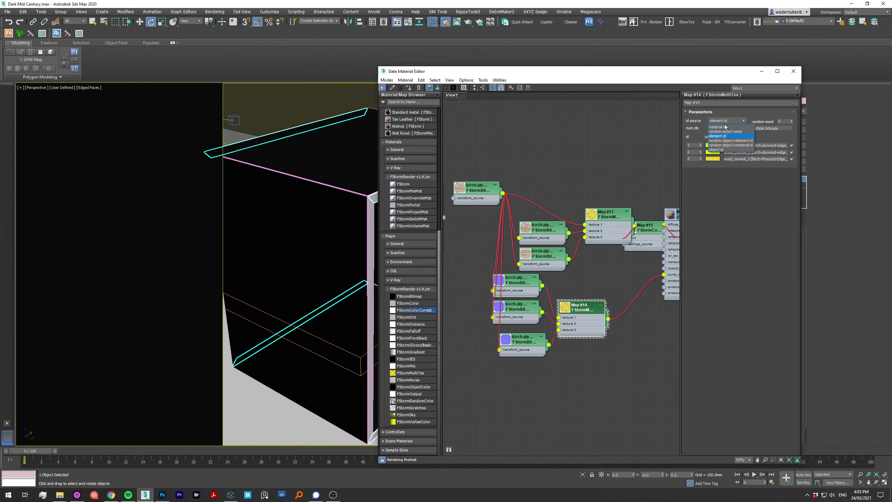
left_click(731, 132)
scroll(498, 197, "down", 4)
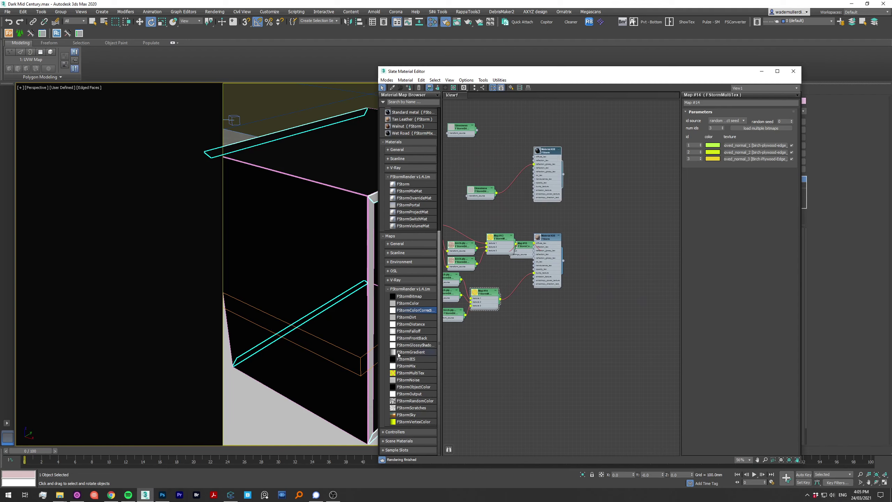
scroll(392, 448, "up", 5)
Step: Add a Multi/Sub-Object material named Bokshelf and isolate the box
left_click(388, 325)
left_click_drag(563, 260, 589, 195)
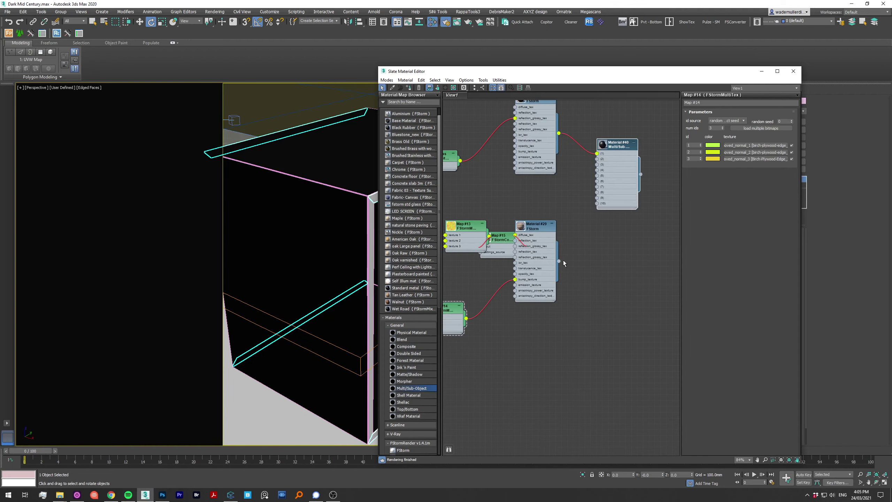
key("l")
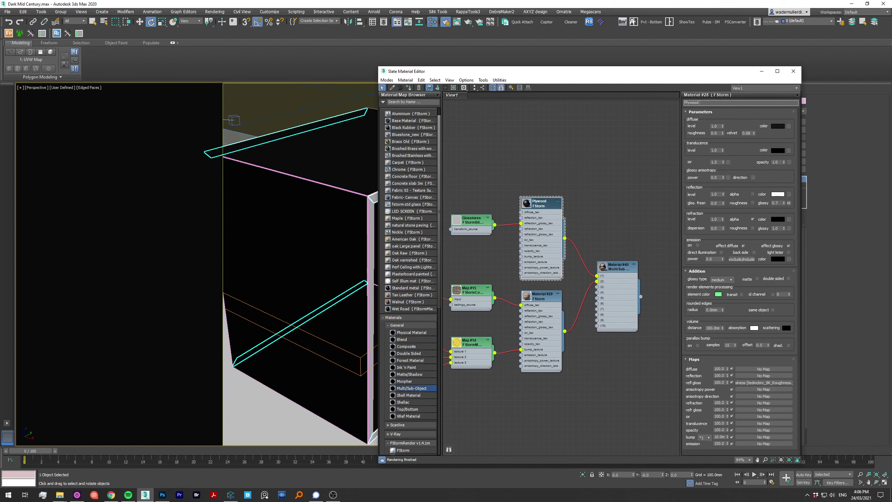
left_click(617, 266)
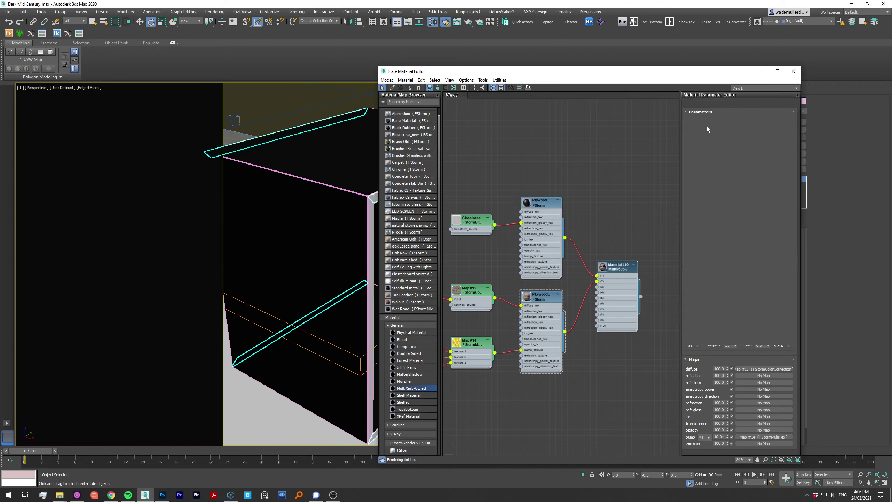
left_click(707, 102)
type("Bokshelf")
left_click(793, 72)
key("alt+q")
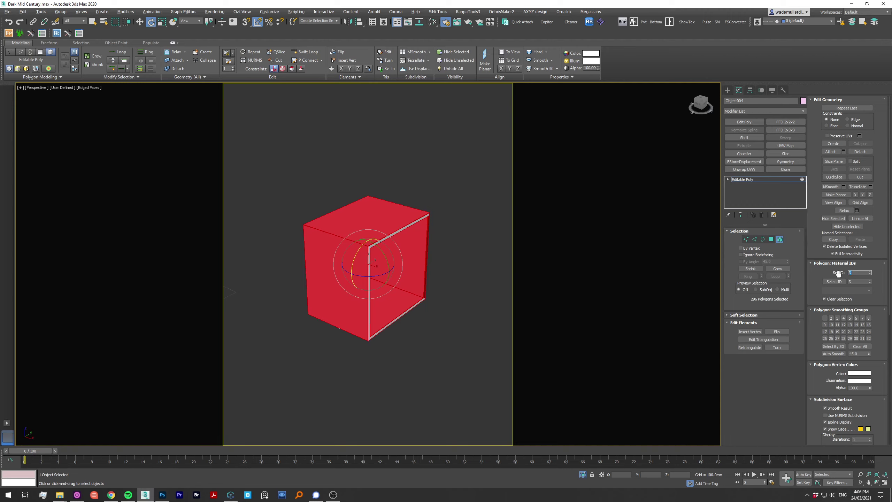
Step: Merge the three box parts into a single object
key("5")
mouse_move(532, 313)
middle_mouse_down("alt")
mouse_move(336, 310)
mouse_move(510, 259)
middle_mouse_up("alt")
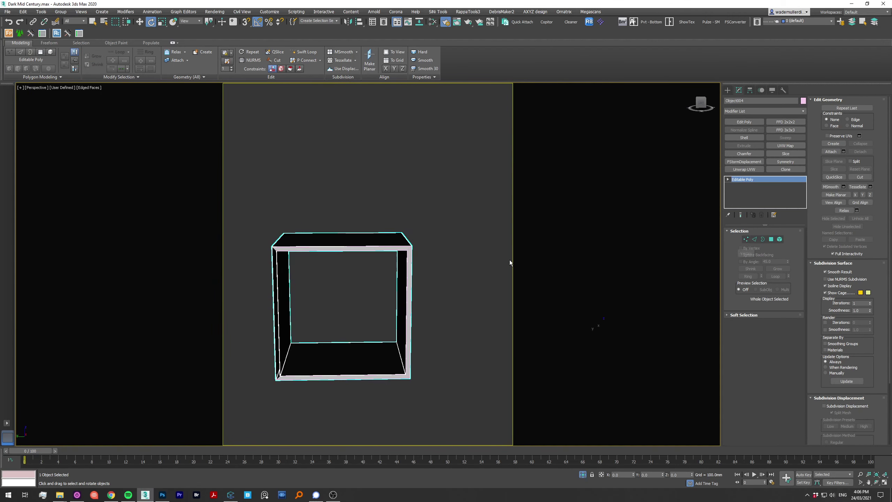
left_click(383, 258)
left_click(750, 90)
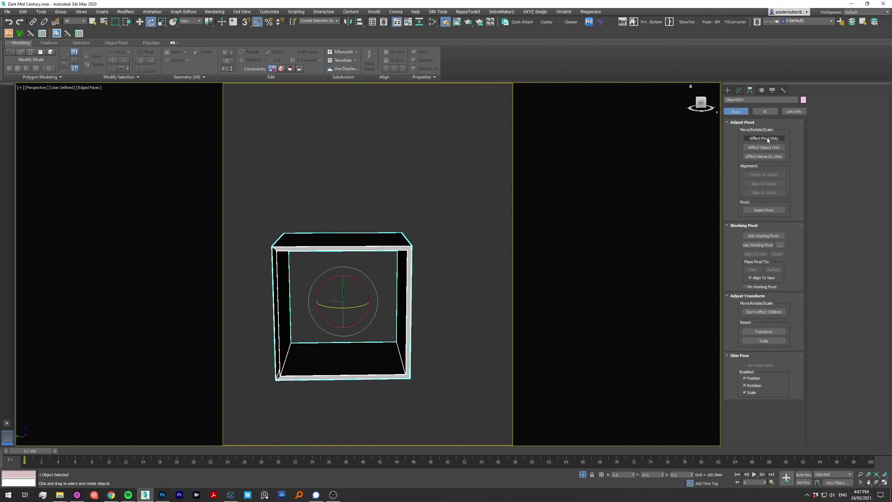
key("ctrl+z")
left_click(348, 22)
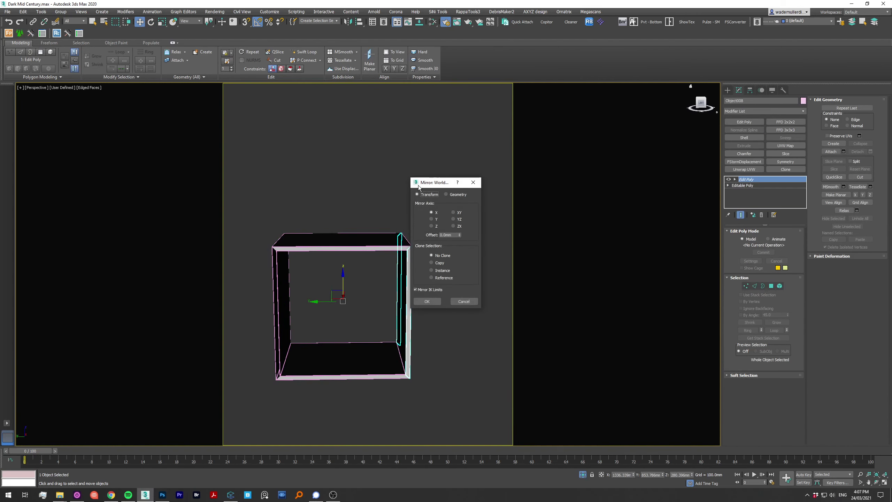
key("ctrl+a")
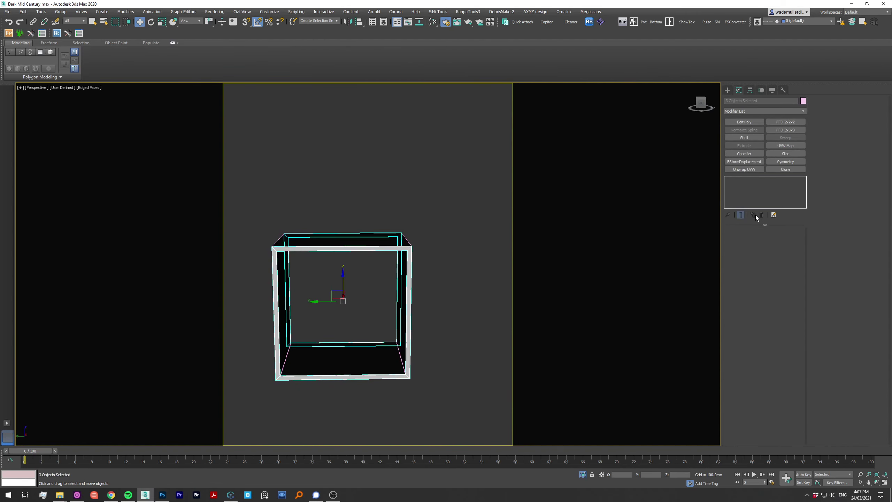
key("4")
key("ctrl+a")
key("ctrl+shift+a")
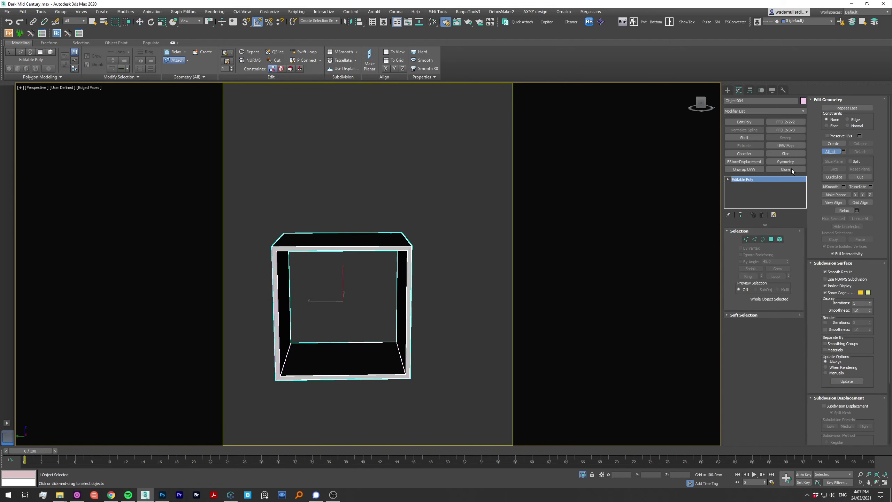
Step: Preview-render the box, then select the frame box in the side view
key("m")
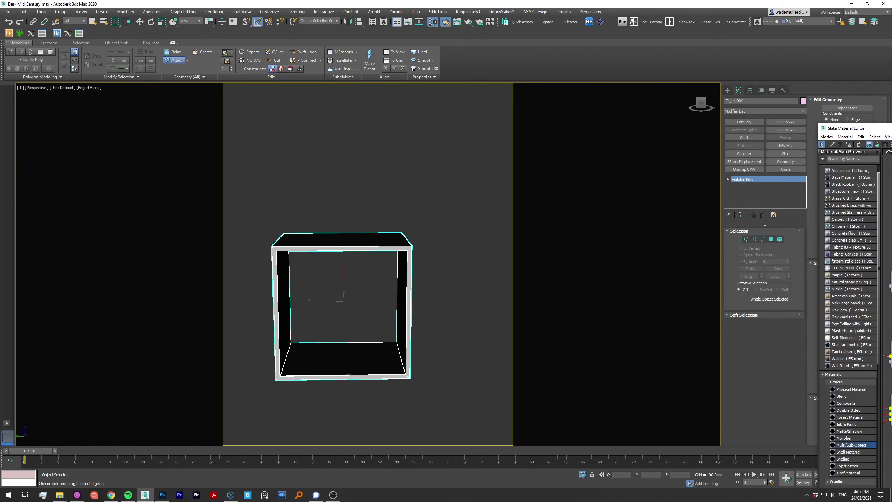
key("w")
key("shift+q")
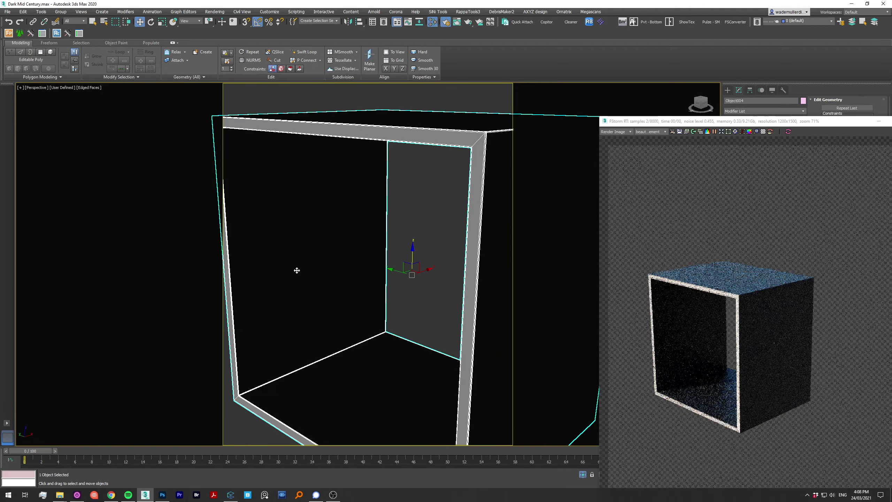
mouse_move(297, 268)
middle_mouse_down("alt")
mouse_move(309, 265)
mouse_move(280, 299)
mouse_move(348, 305)
middle_mouse_up("alt")
key("l")
scroll(373, 246, "down", 3)
left_click_drag(328, 281, 475, 225)
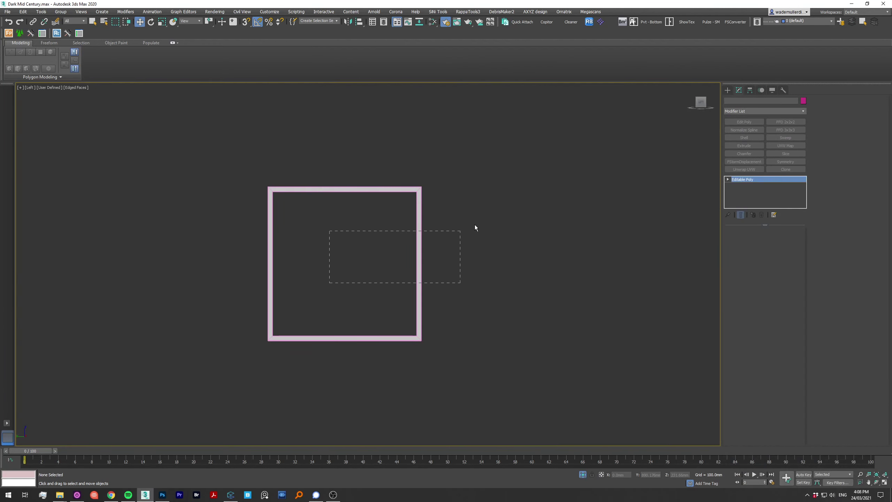
Step: Add Clone modifiers spacing copies -383 mm sideways and 383 mm upward, five copies
left_click(786, 169)
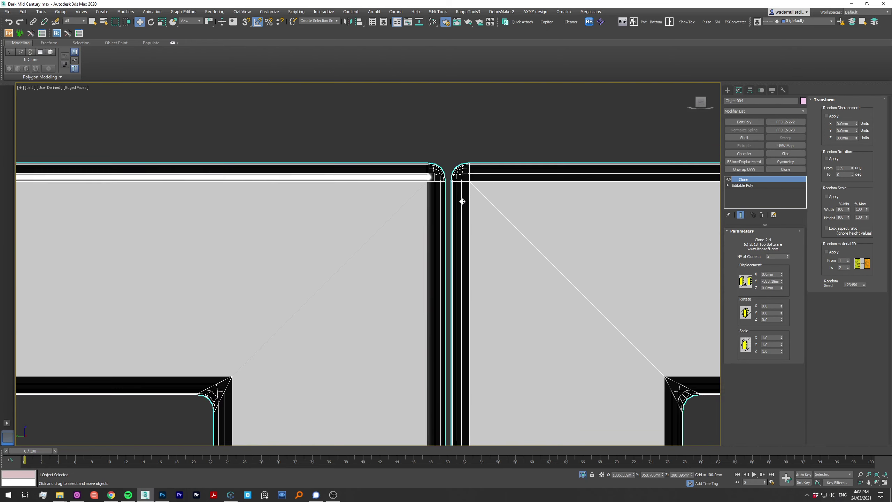
left_click_drag(151, 465, 811, 286)
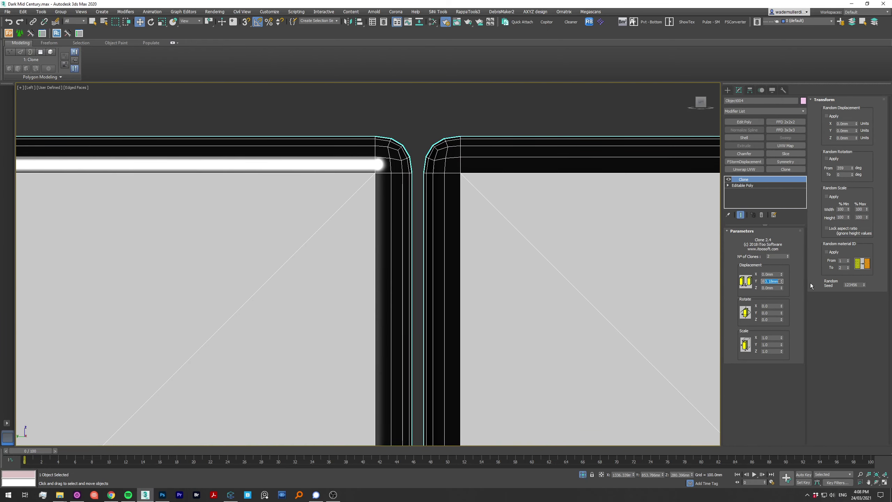
type("-383")
key("Return")
scroll(373, 267, "down", 5)
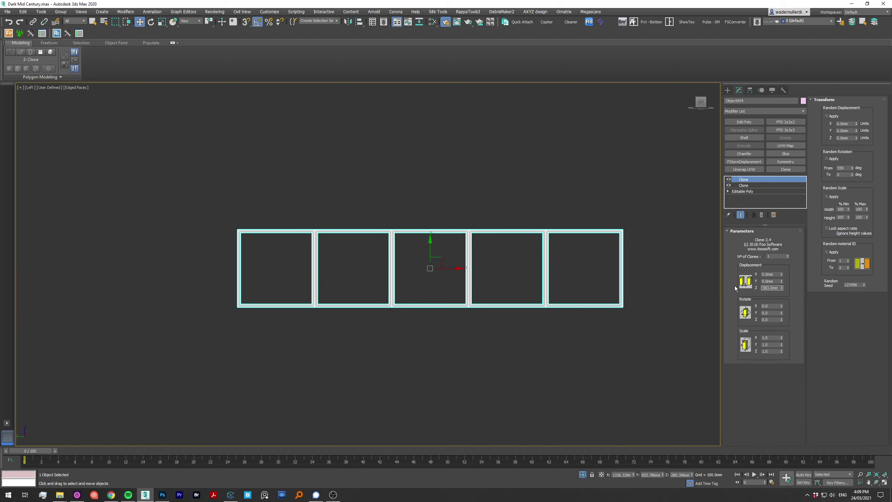
type("383")
key("Return")
left_click_drag(788, 256, 788, 246)
key("p")
scroll(480, 182, "up", 5)
Step: Switch the viewport to look through FStormCamera_001
scroll(480, 182, "down", 5)
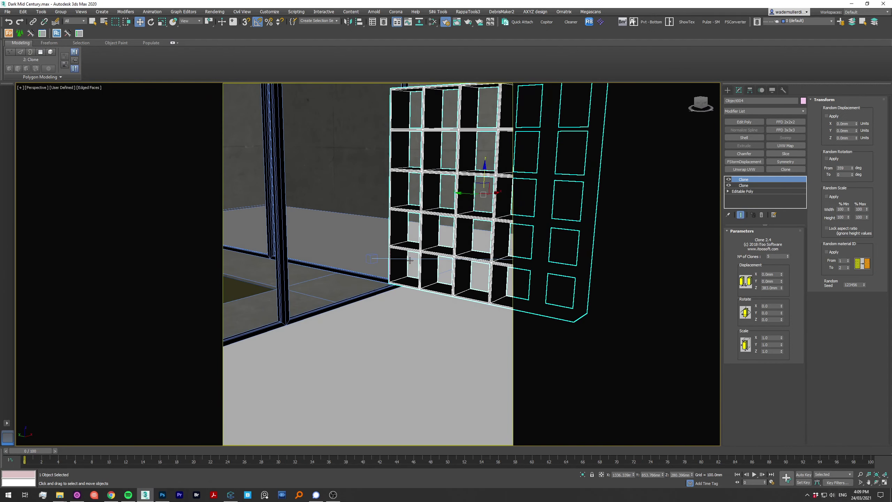
right_click(480, 169)
left_click(446, 267)
key("Return")
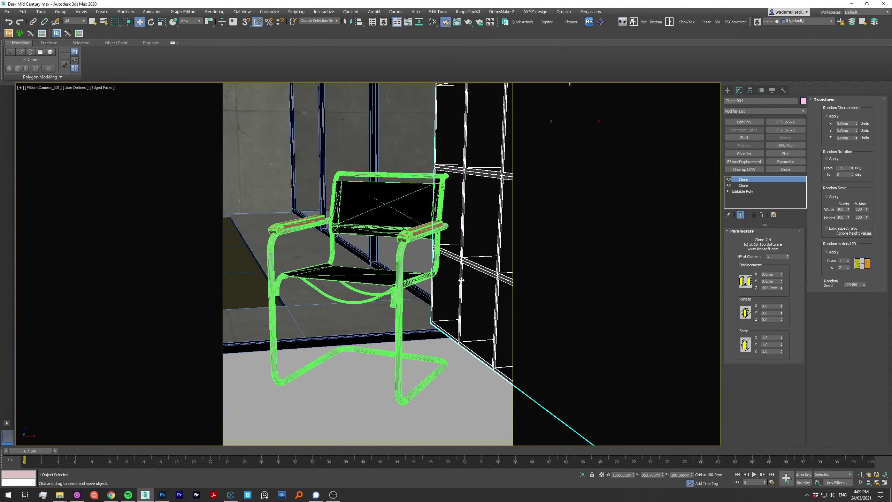
key("alt+f")
key("Escape")
Step: Select the floor, inspect its material, and render from the camera
key("h")
left_click(464, 332)
left_click(461, 383)
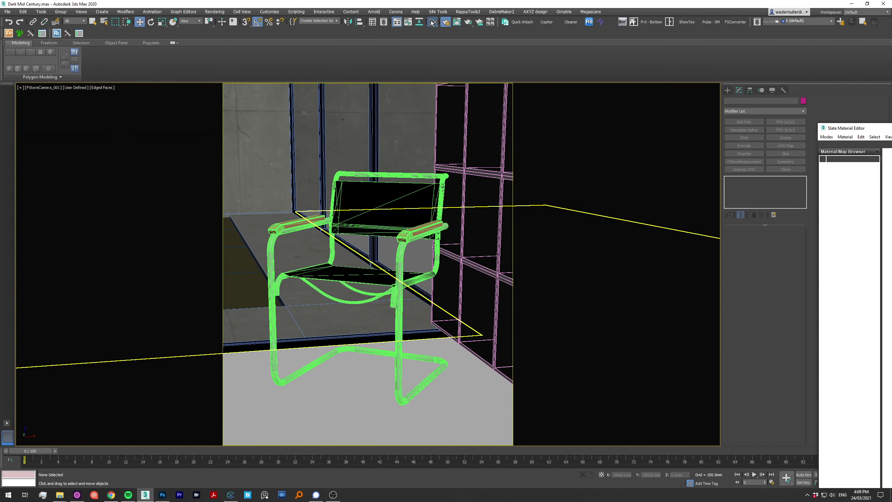
key("m")
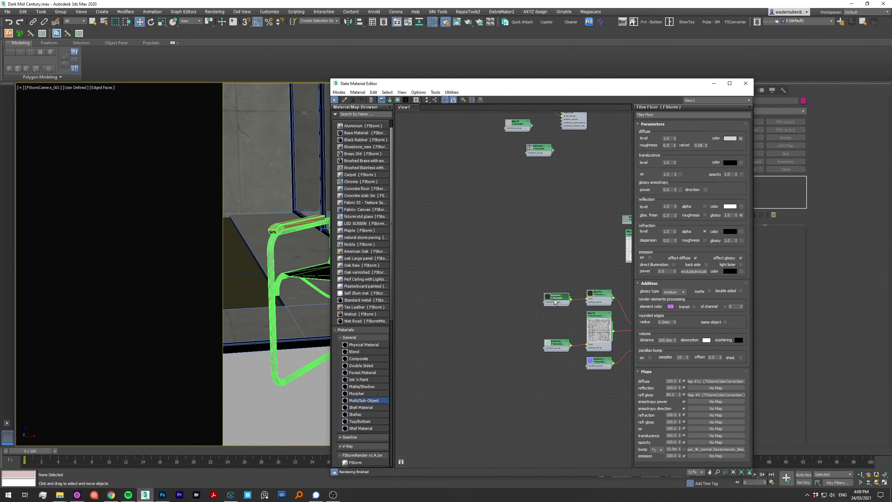
left_click(745, 83)
left_click(468, 22)
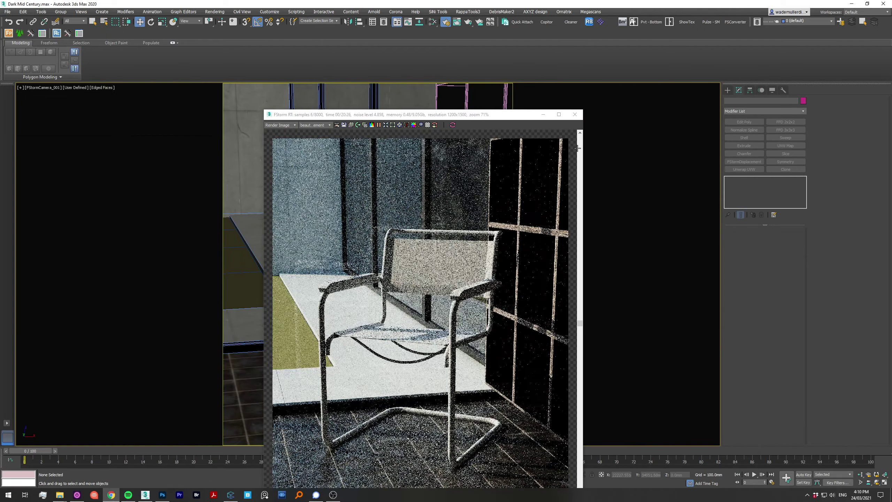
Step: Raise the FStorm kernel exposure to 5.0 in Render Setup
key("F10")
left_click(422, 277)
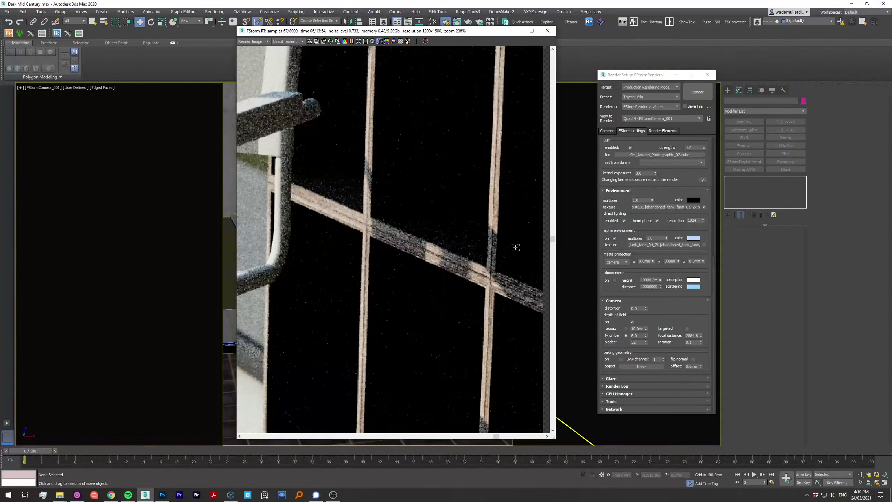
scroll(651, 192, "up", 3)
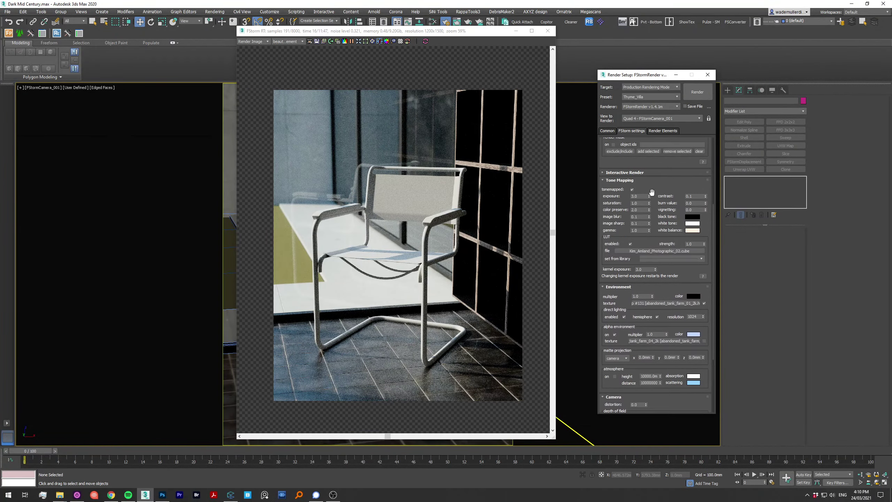
key("Return")
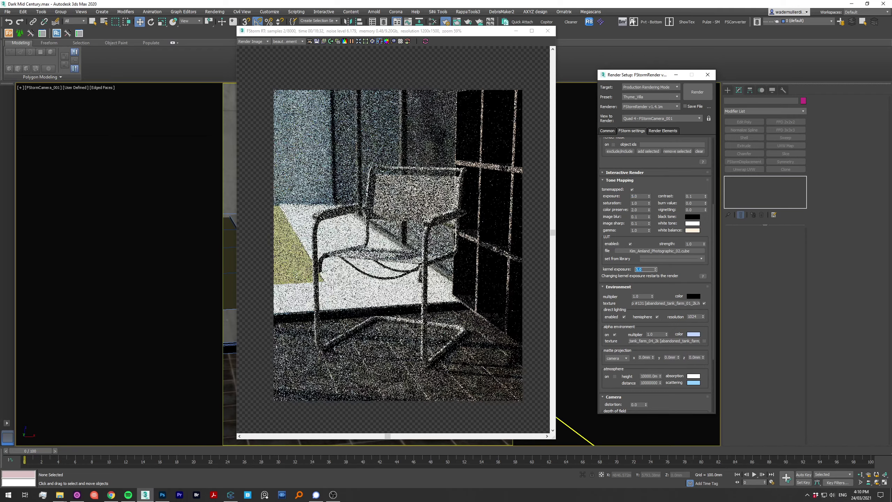
Step: Darken the Plywood Coat diffuse colour to value 43
key("m")
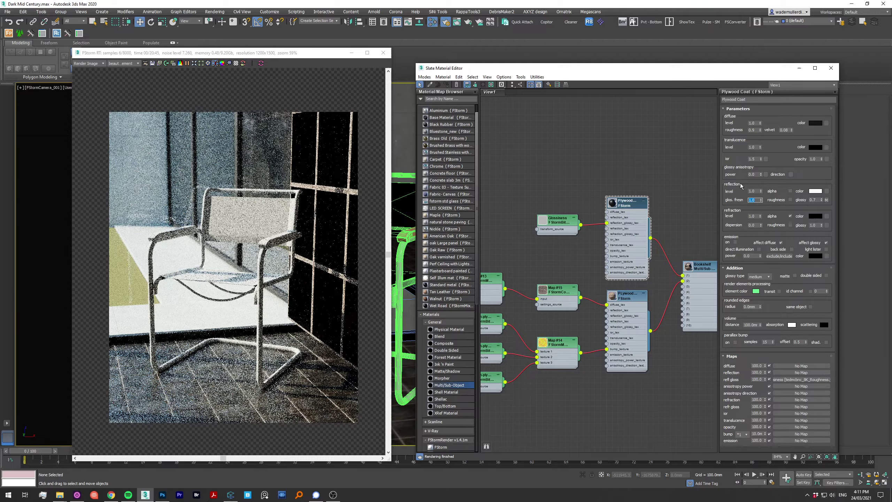
left_click(815, 122)
left_click_drag(140, 74, 152, 73)
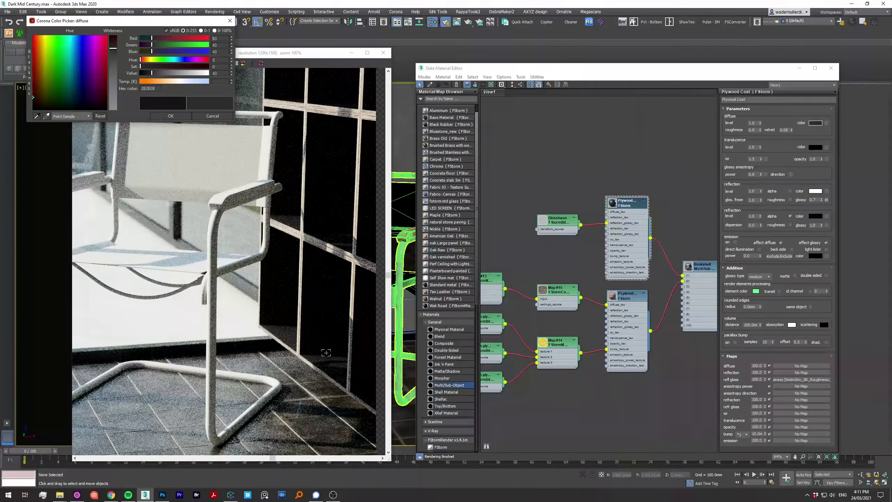
left_click(170, 116)
scroll(246, 316, "up", 1)
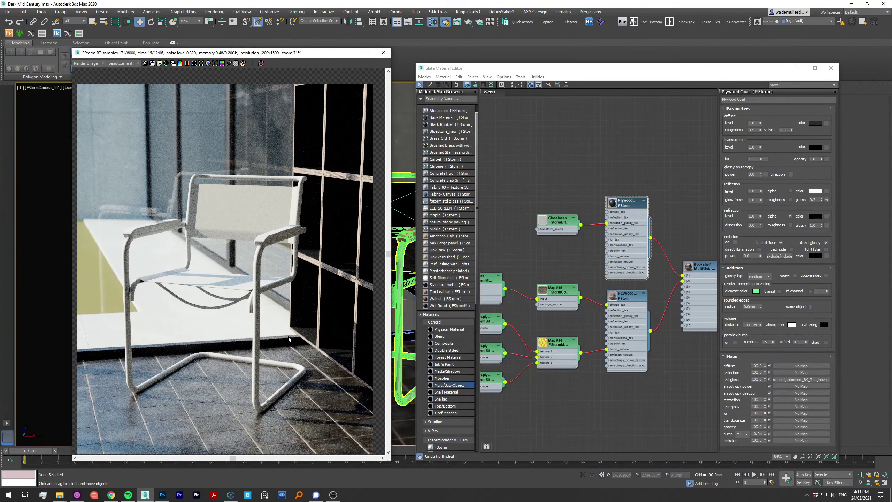
scroll(279, 396, "up", 2)
scroll(279, 397, "down", 3)
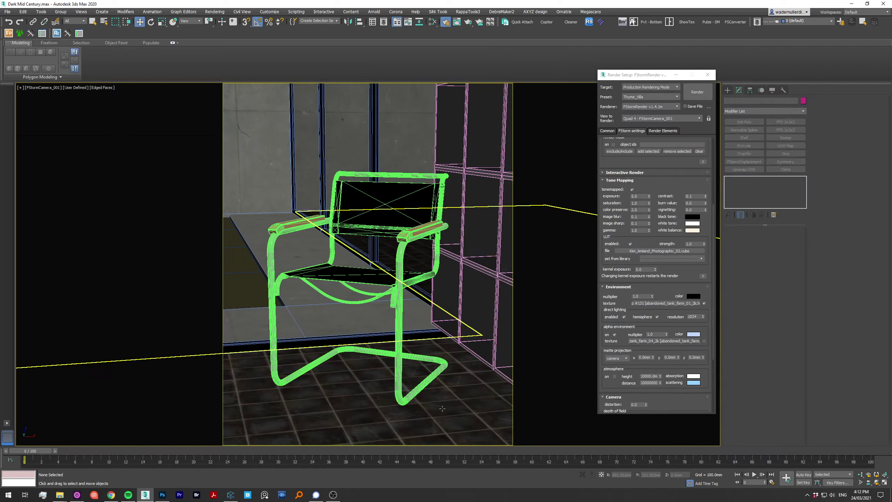
Step: From Top view, zoom in on the tiled floor texture, then return to the camera view
key("t")
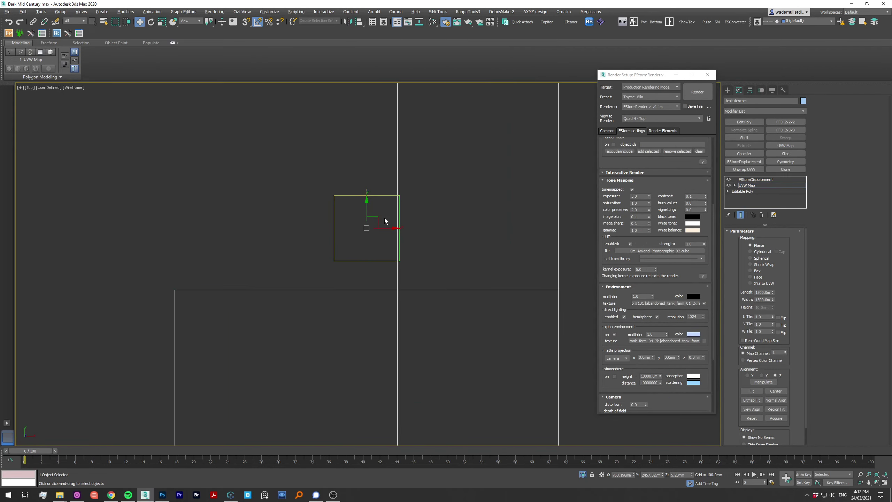
scroll(385, 218, "up", 5)
scroll(334, 346, "up", 5)
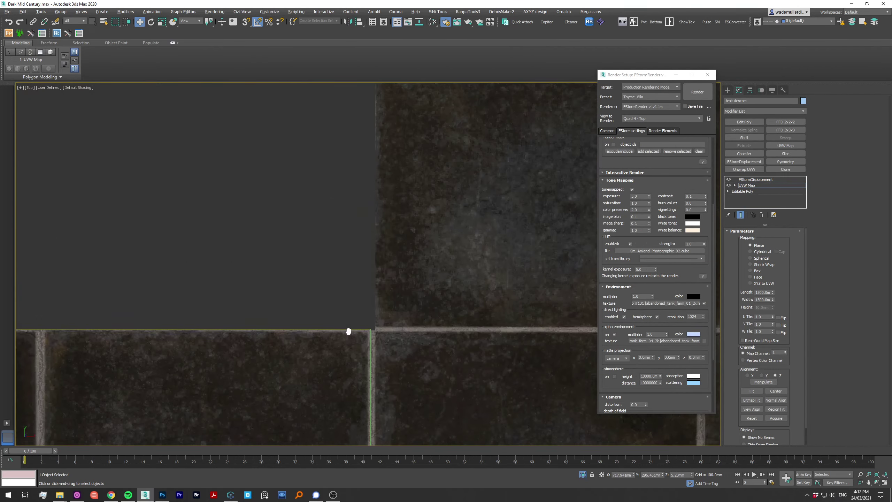
scroll(369, 328, "up", 3)
scroll(446, 253, "down", 5)
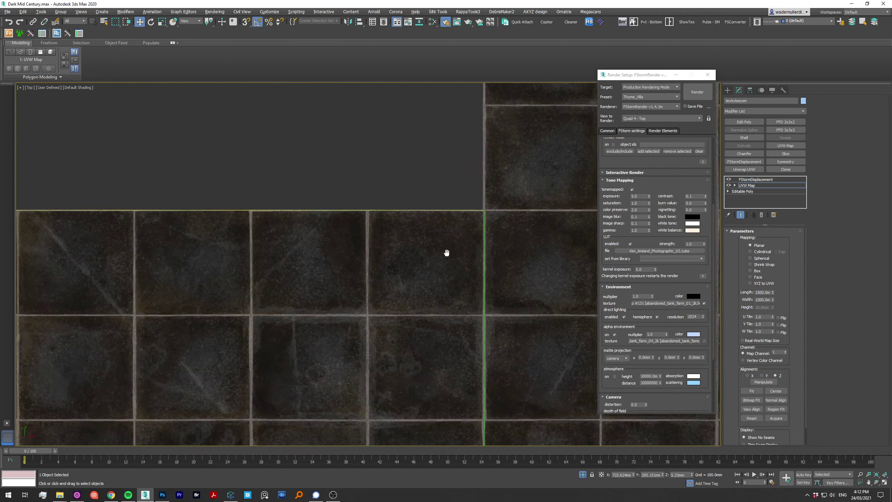
scroll(390, 197, "down", 3)
left_click(391, 197)
key("c")
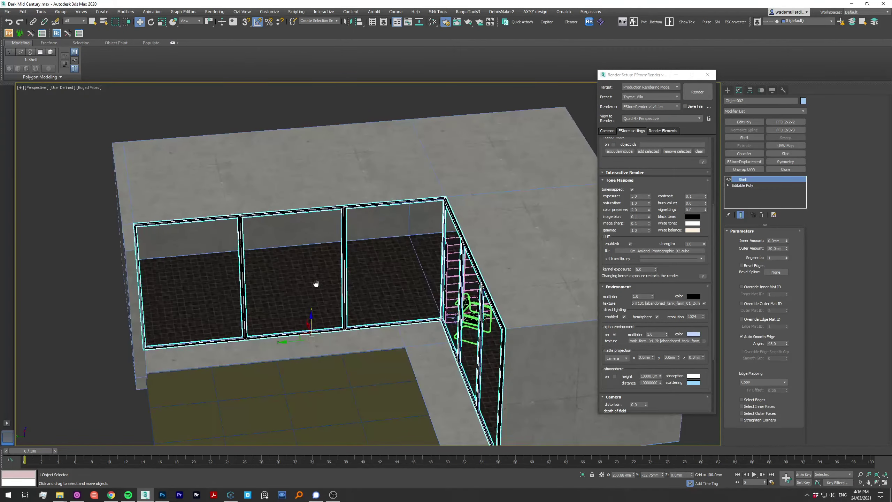
Step: Create a plane filling the middle window frame and convert it to editable poly
key("l")
key("z")
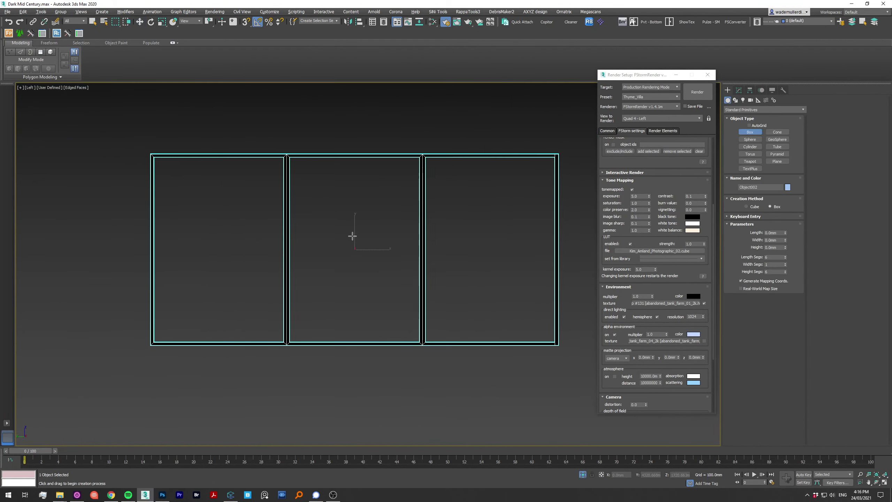
key("alt+p")
right_click(452, 209)
left_click(548, 318)
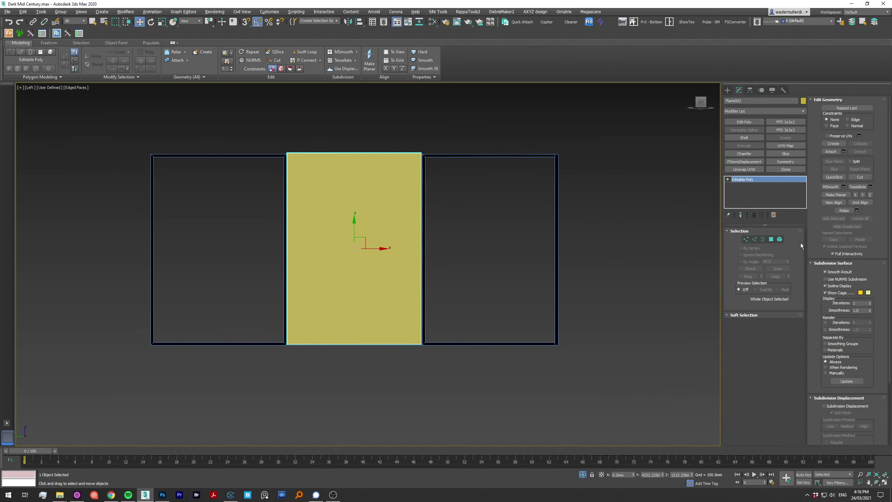
left_click(755, 239)
Step: Select the plane's side edges
key("z")
mouse_move(362, 156)
middle_mouse_down()
mouse_move(407, 236)
mouse_move(382, 280)
middle_mouse_up()
scroll(407, 236, "down", 3)
scroll(407, 236, "up", 3)
scroll(382, 281, "down", 3)
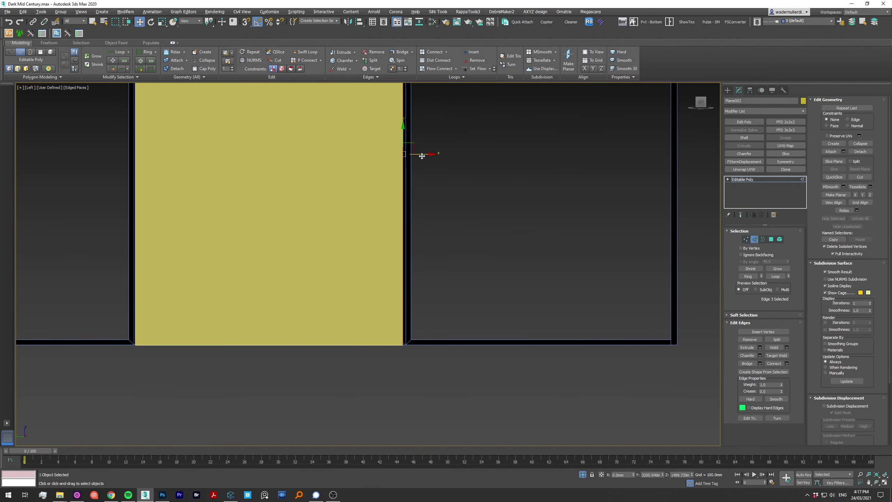
middle_click_drag(159, 146, 315, 181)
left_click(291, 181)
Step: Connect two edges across the plane between the selected side edges
key("p")
scroll(416, 255, "down", 3)
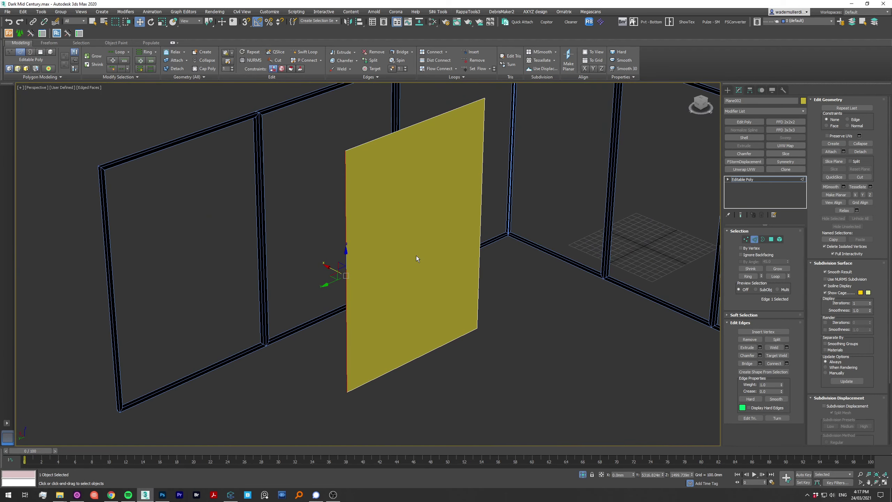
middle_click_drag(416, 255, 425, 249, "alt")
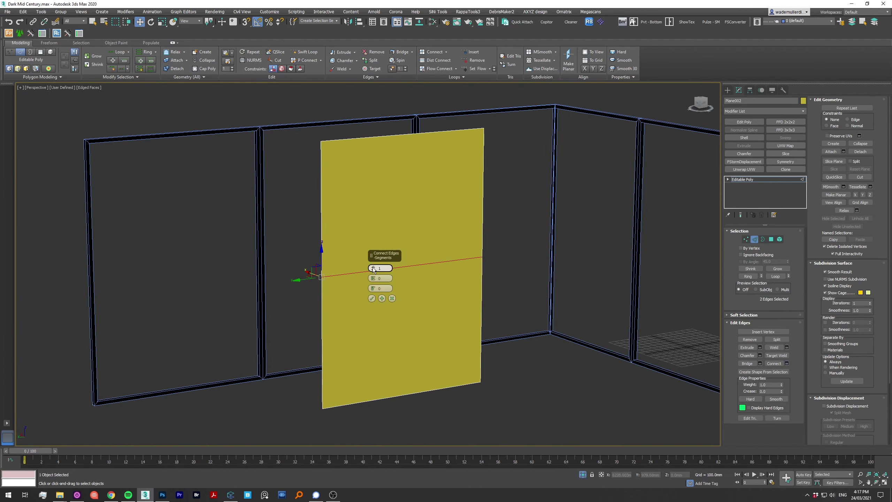
key("l")
scroll(456, 276, "up", 3)
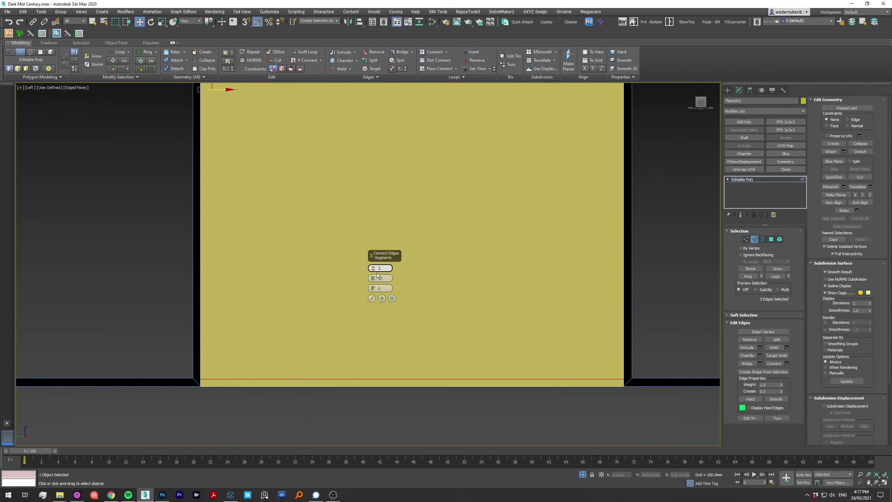
left_click(372, 299)
scroll(411, 326, "down", 4)
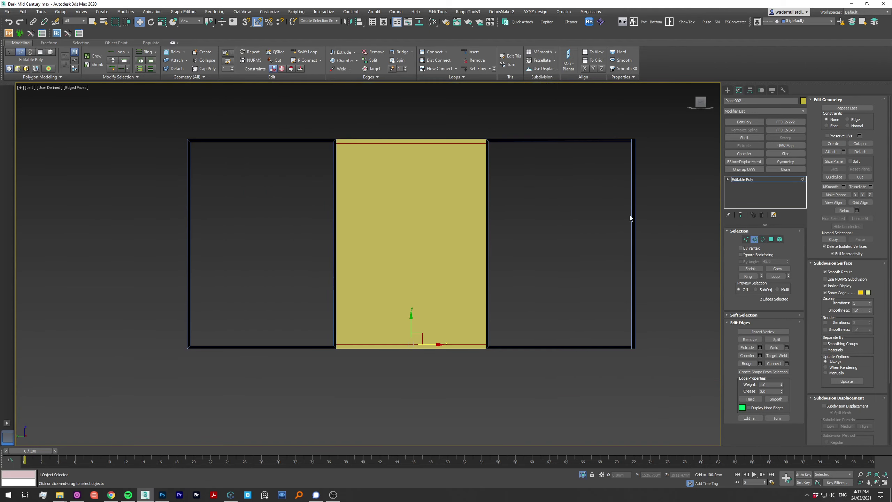
left_click(586, 281)
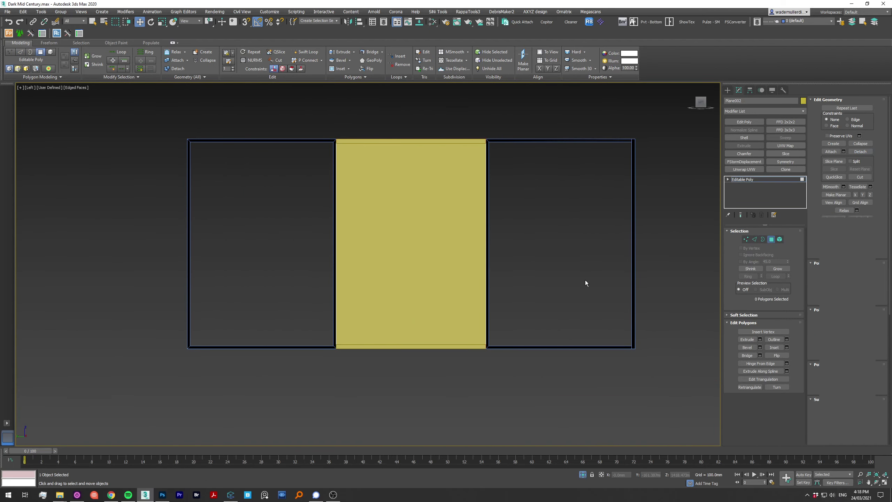
left_click(754, 239)
key("shift+ctrl+e")
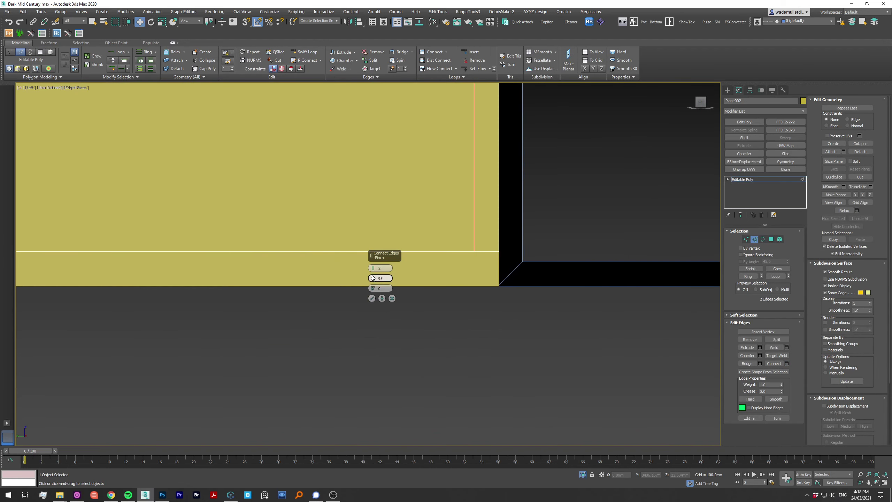
Step: Exit sub-object mode and search the modifier list for Shell
key("4")
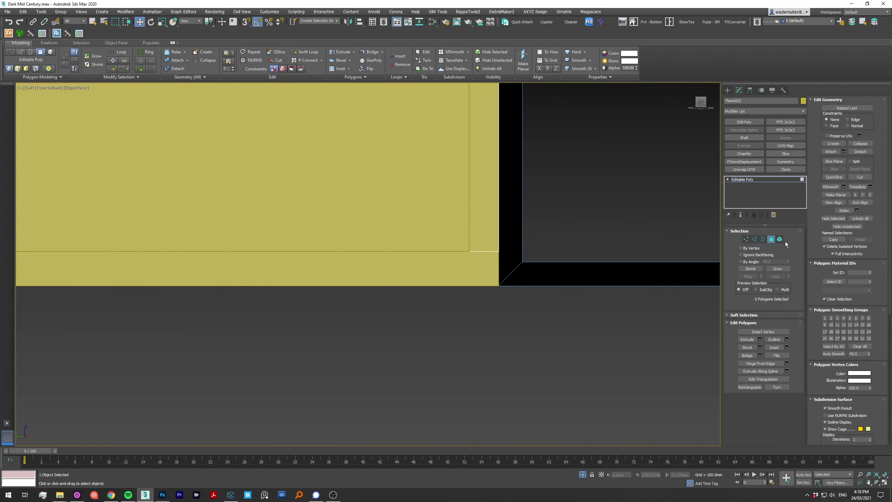
key("6")
key("p")
middle_click_drag(471, 312, 648, 222, "alt")
left_click(742, 111)
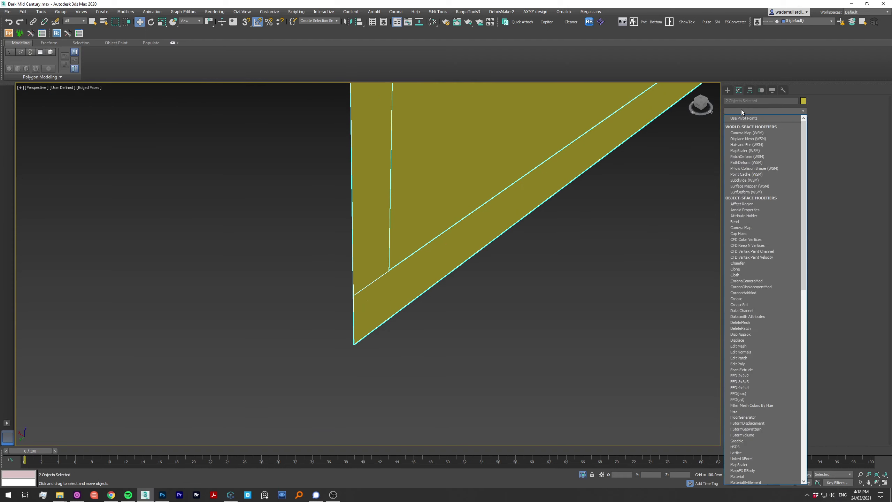
type("shell")
key("Return")
Step: Apply the Shell modifier to both door frames
left_click(534, 267)
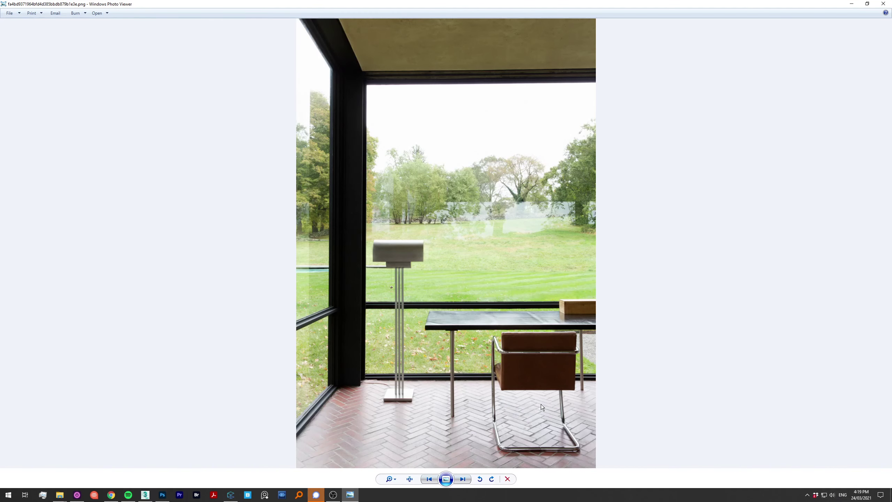
scroll(444, 298, "down", 3)
Step: Undo the trial Chamfer modifier, stepping back to the editable frame mesh
key("alt+Tab")
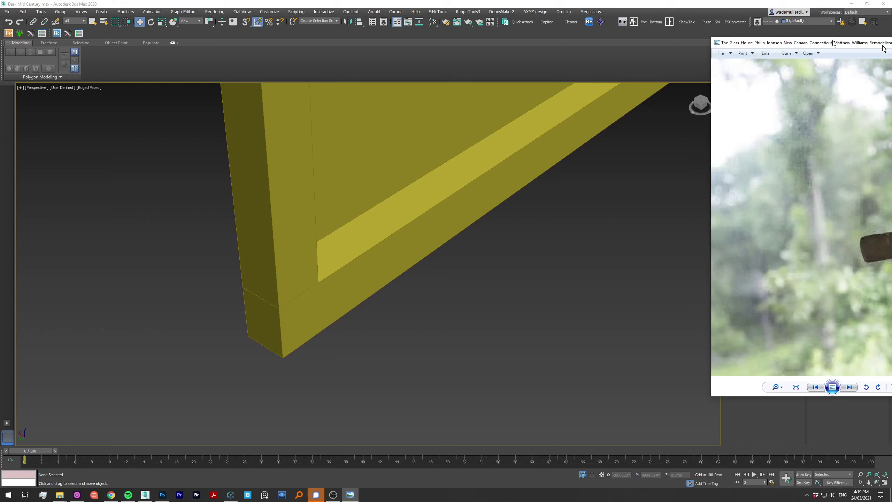
left_click(753, 154)
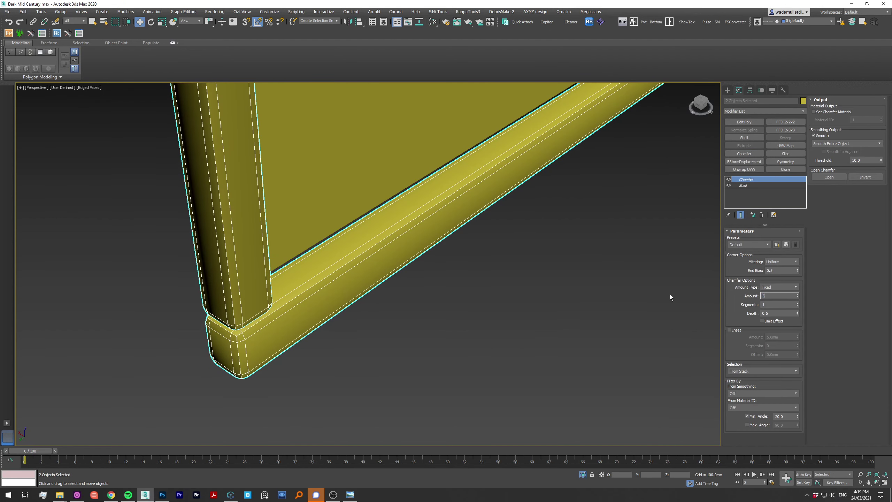
left_click(221, 286)
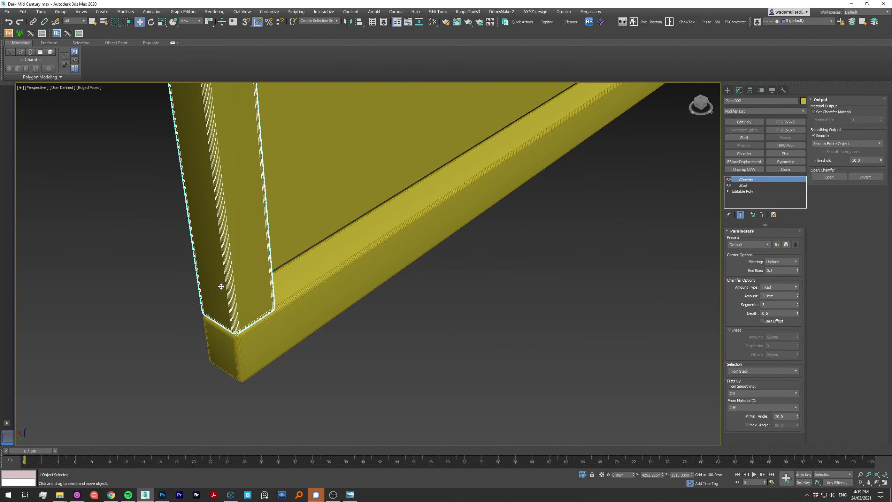
key("ctrl+z")
key("ctrl+y")
key("ctrl+z")
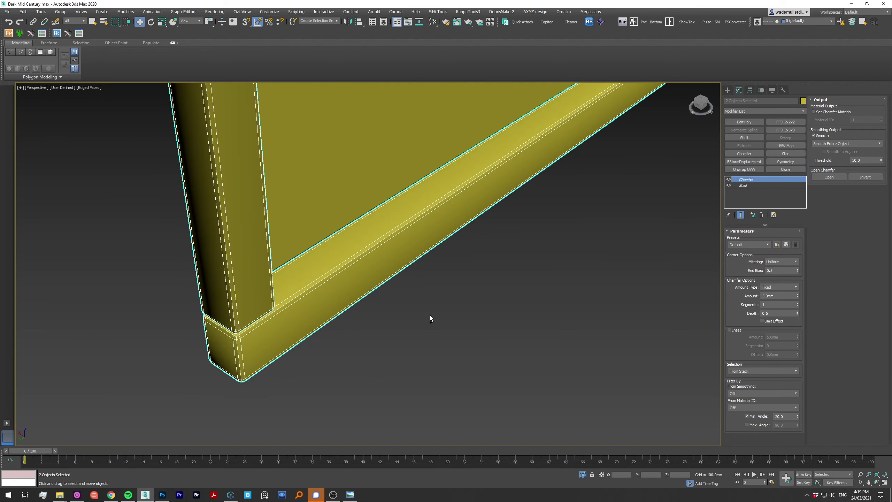
key("ctrl+z")
key("ctrl+z")
key("ctrl+z")
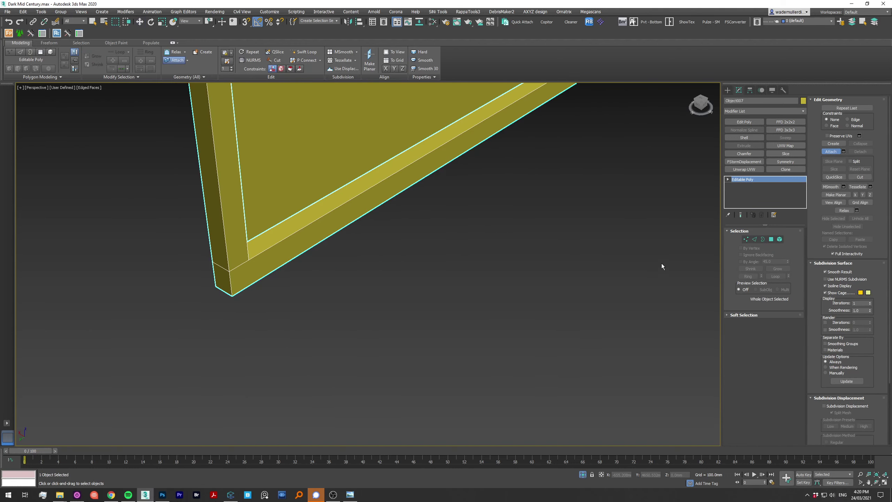
key("ctrl+z")
scroll(414, 273, "down", 10)
scroll(466, 152, "up", 10)
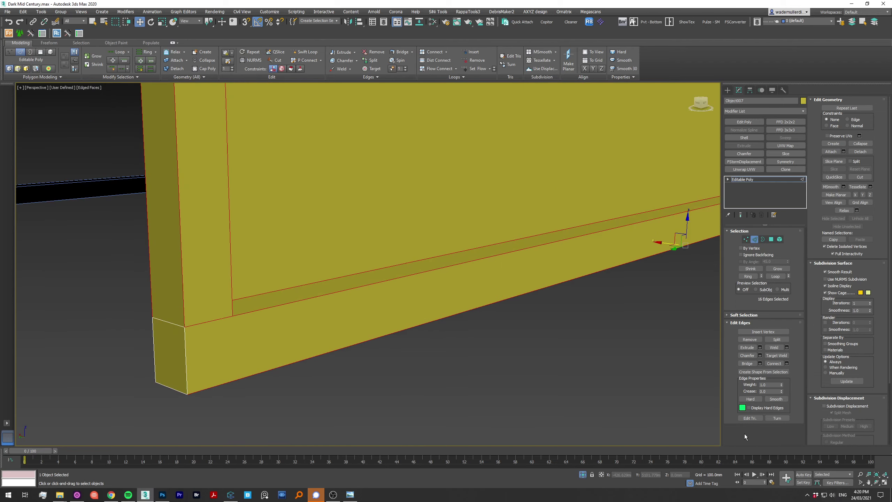
Step: Chamfer the selected long frame edges by 5.46mm with 4 segments
key("ctrl+shift+c")
mouse_move(390, 278)
left_mouse_down()
mouse_move(374, 279)
mouse_move(414, 364)
left_mouse_up()
scroll(374, 280, "up", 3)
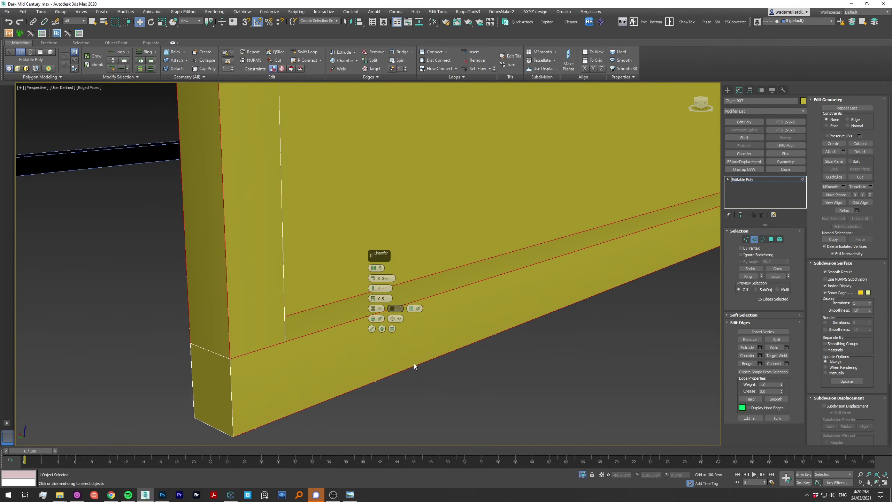
left_click_drag(374, 278, 373, 279)
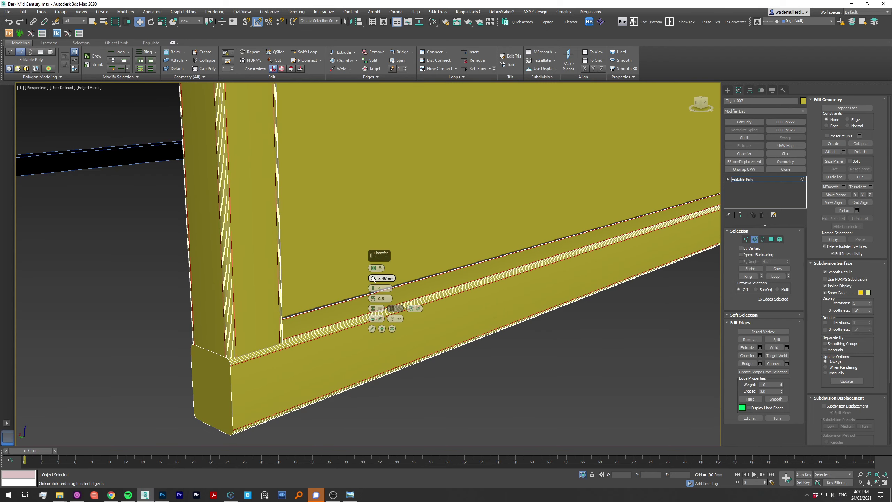
left_click(372, 329)
right_click(530, 290)
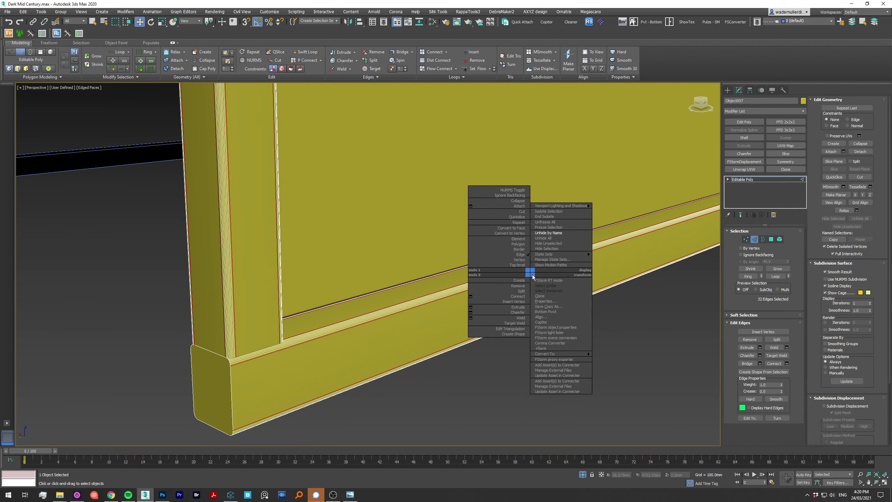
left_click(541, 286)
Step: Select the frame element and orbit to an angled view of the door panel
left_click(418, 343)
scroll(698, 284, "down", 5)
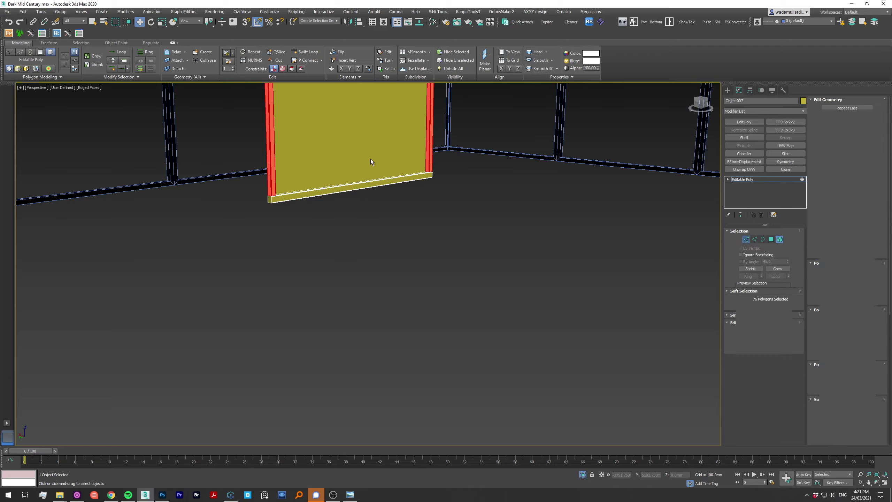
scroll(378, 250, "down", 3)
key("f")
scroll(398, 249, "down", 2)
key("1")
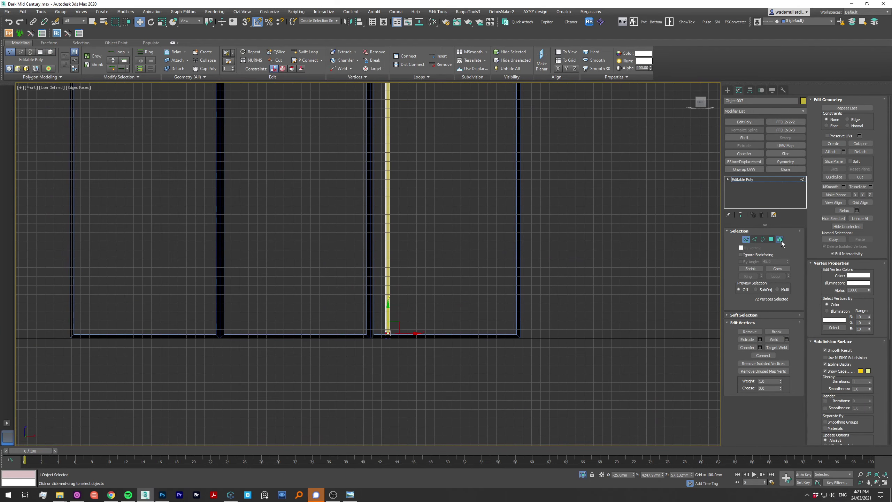
scroll(409, 343, "down", 2)
key("p")
middle_click_drag(408, 343, 399, 367, "alt")
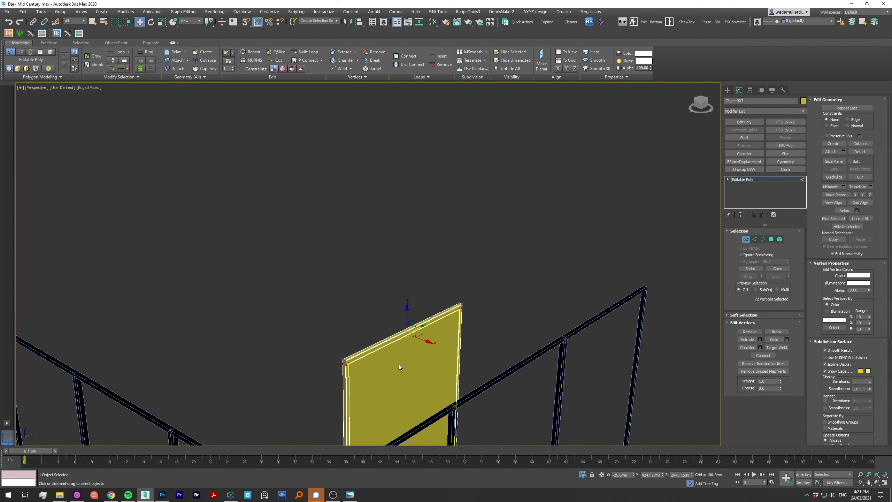
scroll(399, 367, "up", 5)
scroll(399, 367, "up", 3)
left_click(647, 361)
middle_click_drag(648, 361, 365, 307)
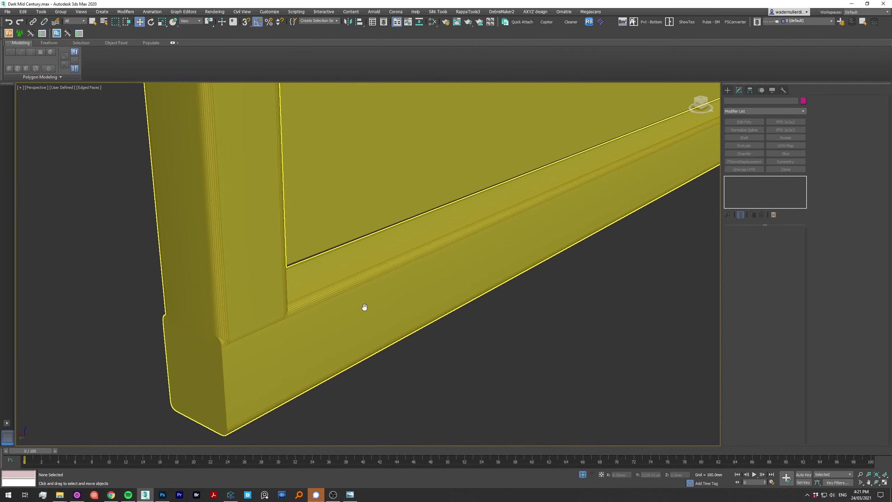
scroll(365, 307, "up", 2)
Step: Inset the inner door panel's face by 18.2mm, then exit face editing
left_click(338, 138)
scroll(337, 138, "down", 5)
middle_click_drag(337, 138, 506, 343, "alt")
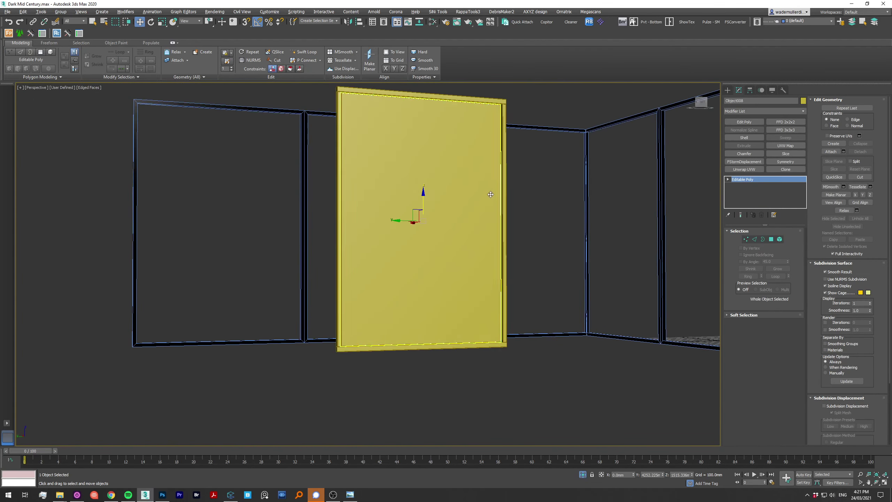
key("4")
scroll(505, 343, "up", 8)
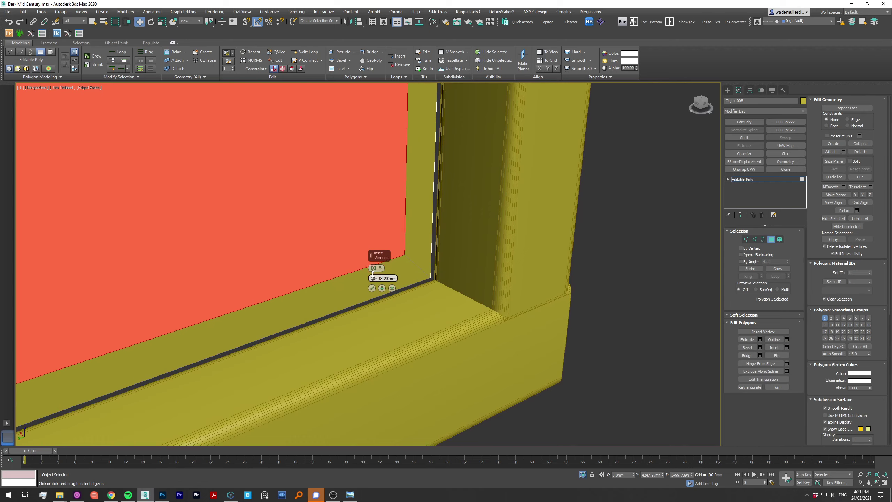
scroll(373, 274, "down", 4)
scroll(432, 259, "down", 3)
left_click(372, 288)
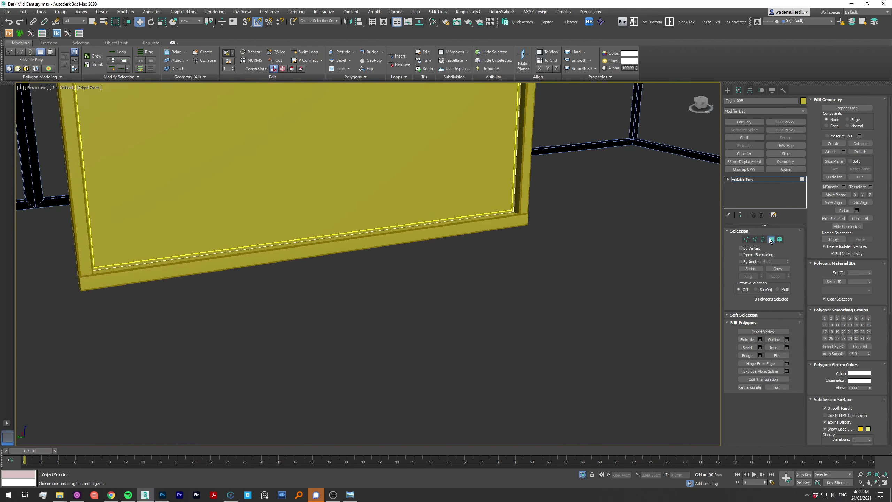
left_click(772, 240)
scroll(336, 240, "down", 4)
scroll(336, 240, "down", 3)
Step: Give the panel a 30mm Shell and convert it to editable poly
left_click(750, 90)
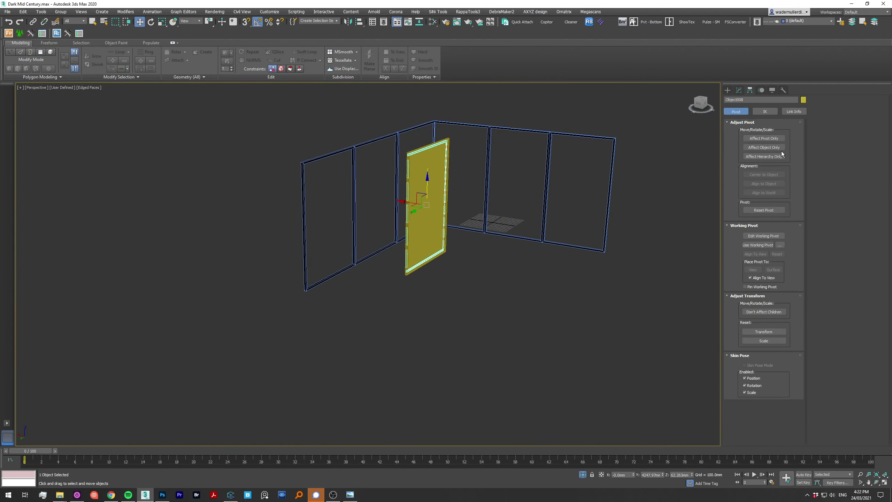
scroll(446, 271, "up", 10)
left_click(739, 89)
left_click(744, 137)
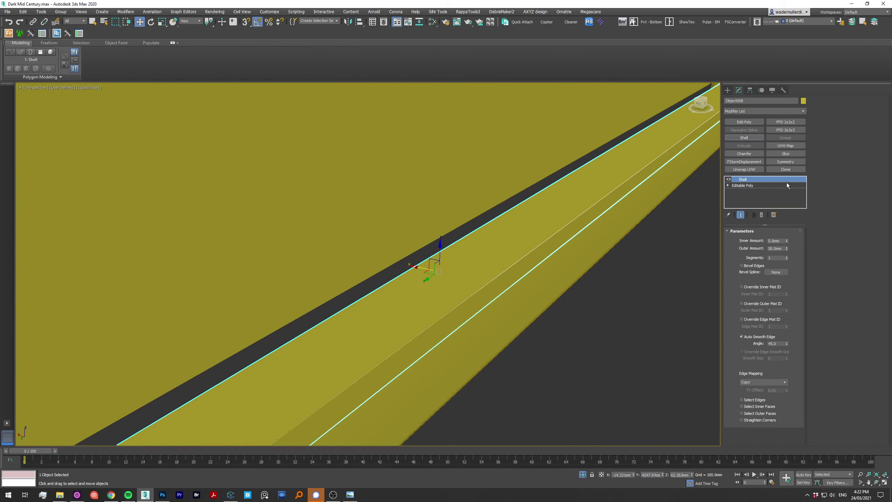
key("f")
scroll(574, 259, "up", 5)
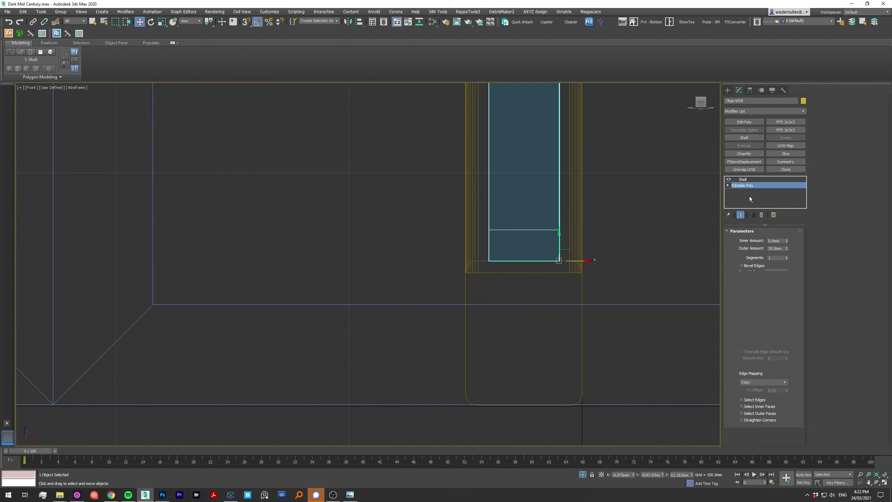
right_click(744, 180)
left_click(657, 296)
Step: Add a 5mm, 3-segment Chamfer to the panel and collapse it into the mesh
key("1")
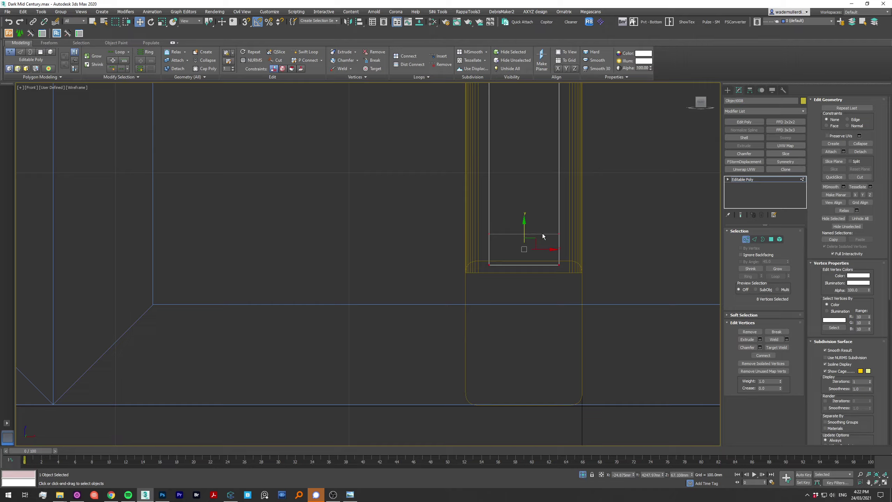
left_click(744, 154)
left_click_drag(797, 306, 798, 299)
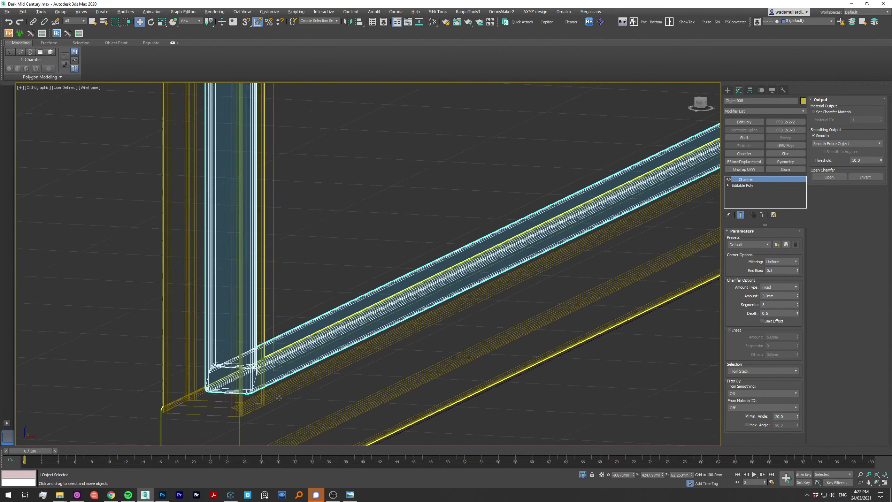
key("F3")
middle_click_drag(507, 223, 132, 309, "alt")
scroll(132, 310, "down", 5)
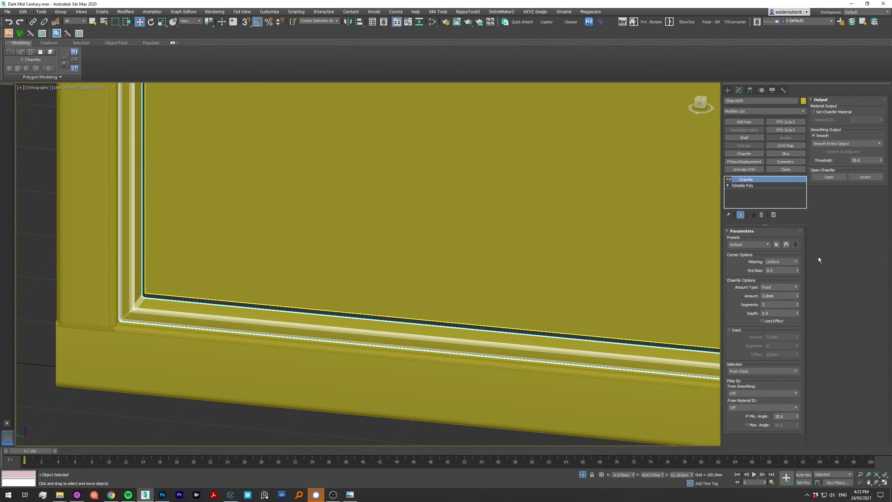
scroll(541, 262, "down", 3)
right_click(413, 214)
left_click(498, 368)
key("f")
key("F3")
scroll(368, 366, "up", 5)
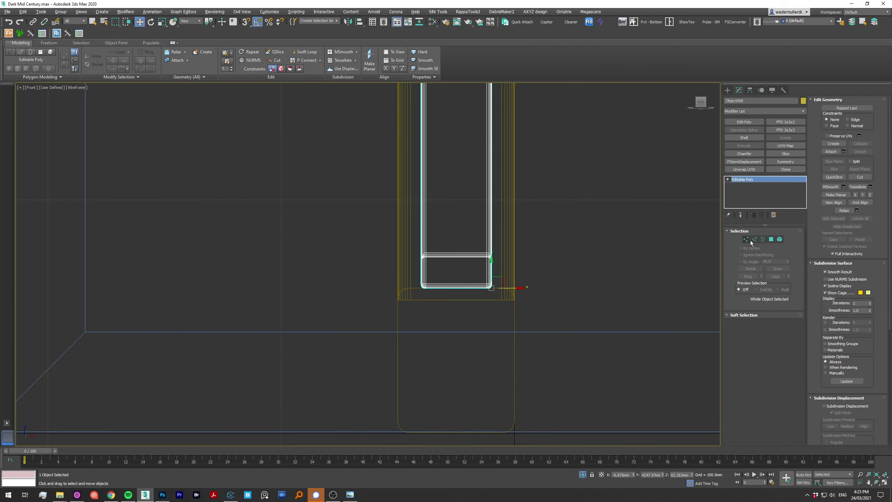
left_click(746, 239)
Step: In the top view, box-select polygons of the door frame
key("l")
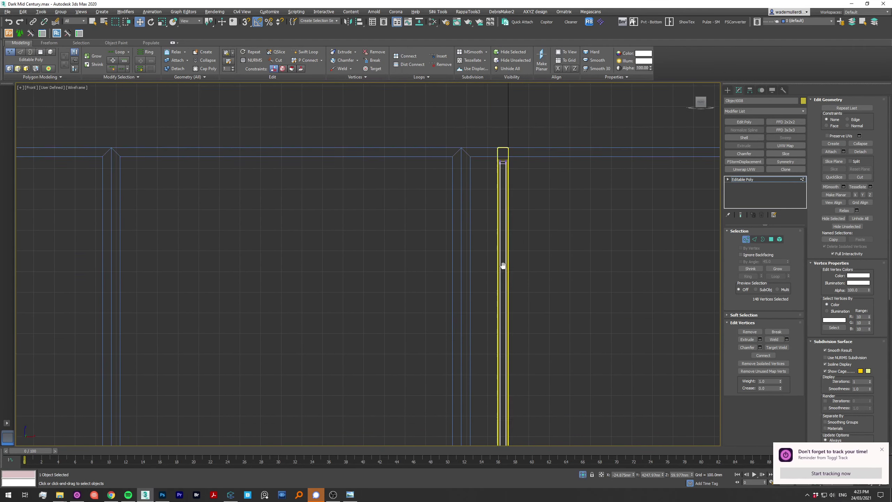
key("t")
key("l")
key("t")
key("l")
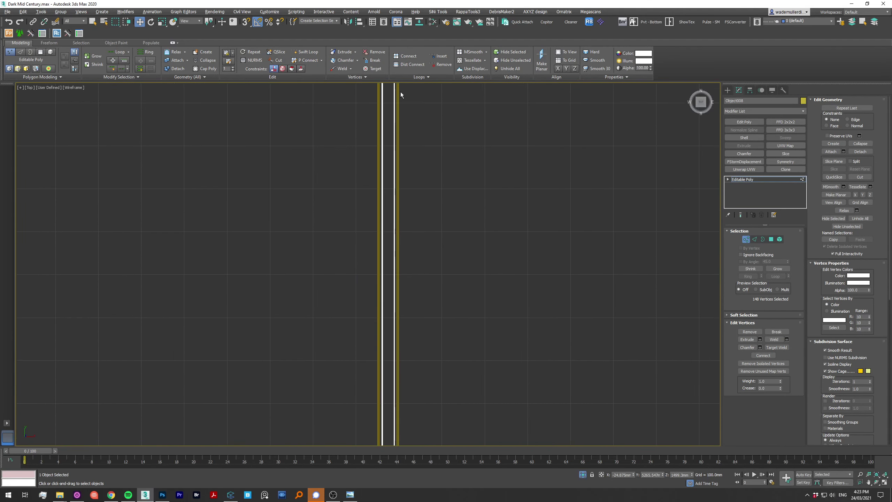
key("t")
left_click_drag(572, 229, 216, 158)
left_click(771, 239, "ctrl")
key("l")
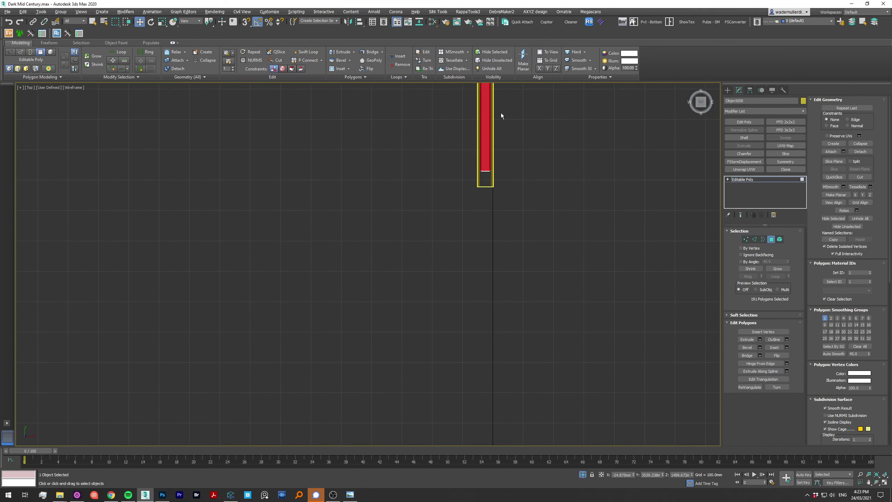
middle_click_drag(297, 101, 353, 184, "alt")
Step: Add the frame's top strip and lower-end polygons to the selection
key("f")
scroll(353, 177, "down", 3)
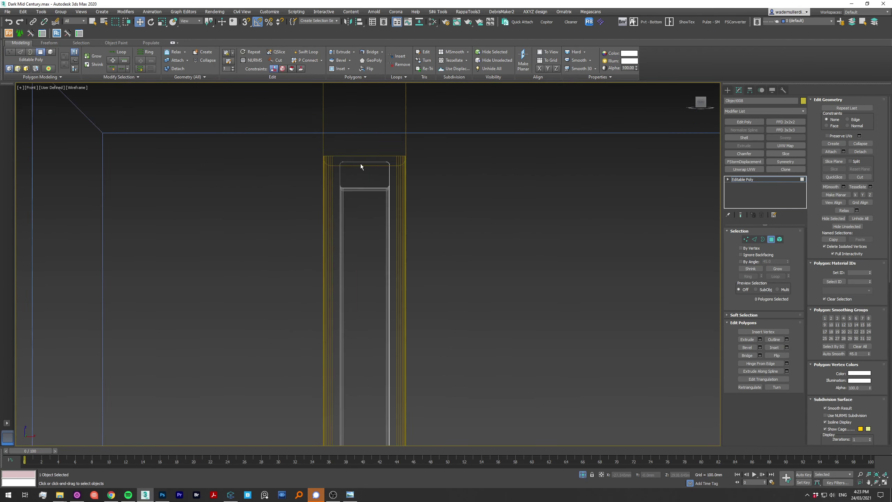
scroll(360, 163, "up", 3)
left_click_drag(360, 163, 472, 167)
scroll(509, 279, "up", 3)
left_click_drag(508, 280, 335, 191, "ctrl")
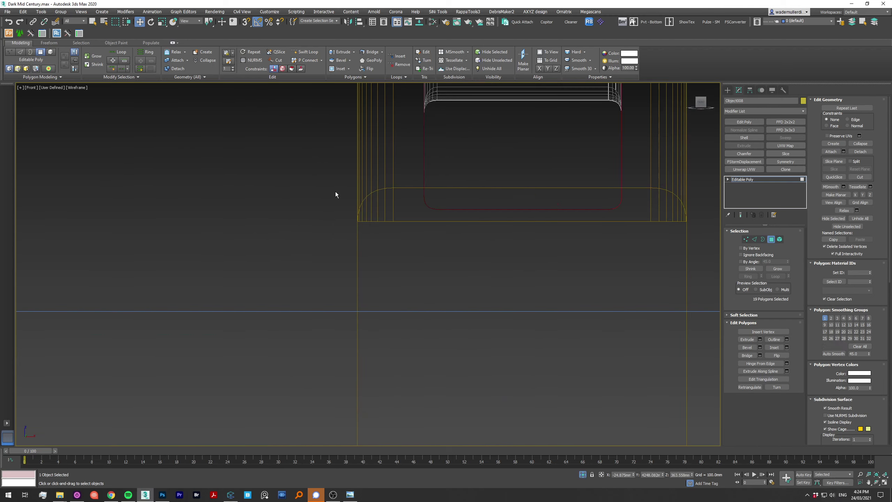
middle_click_drag(478, 250, 386, 228, "alt")
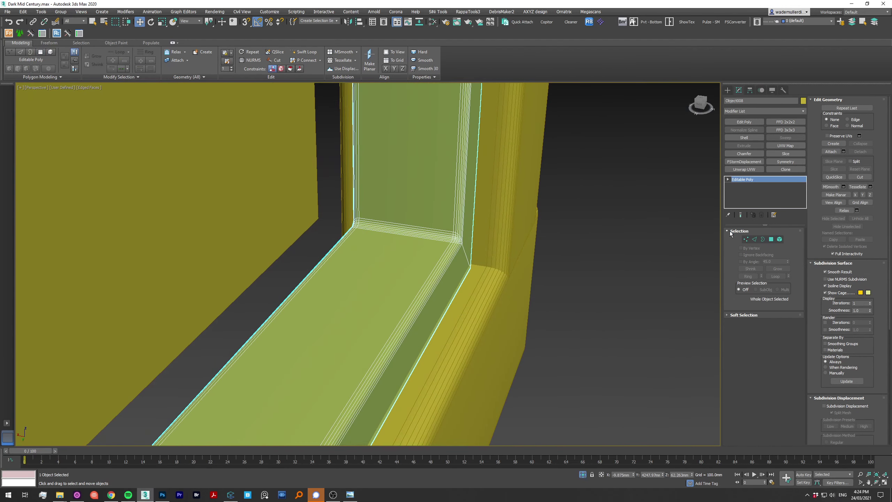
key("2")
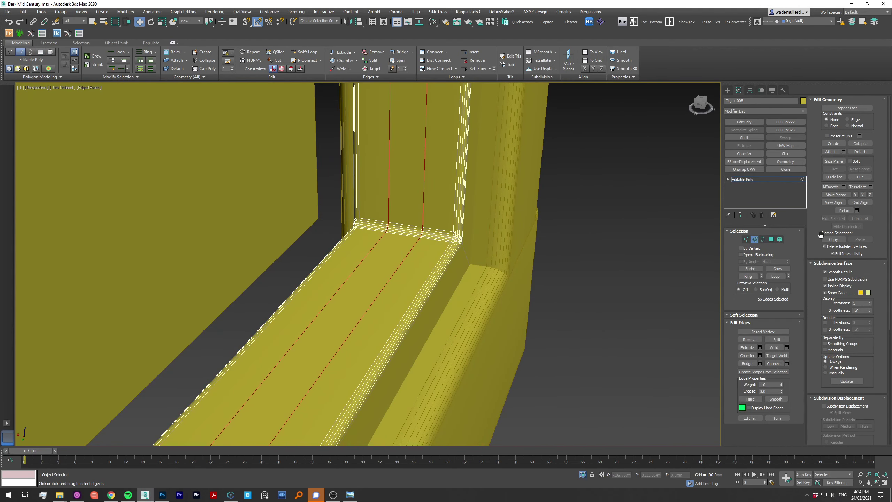
key("2")
Step: Align the glass panel's centre to the door frame's centre on X only
key("alt+a")
left_click(411, 203)
left_click(439, 226)
left_click(466, 226)
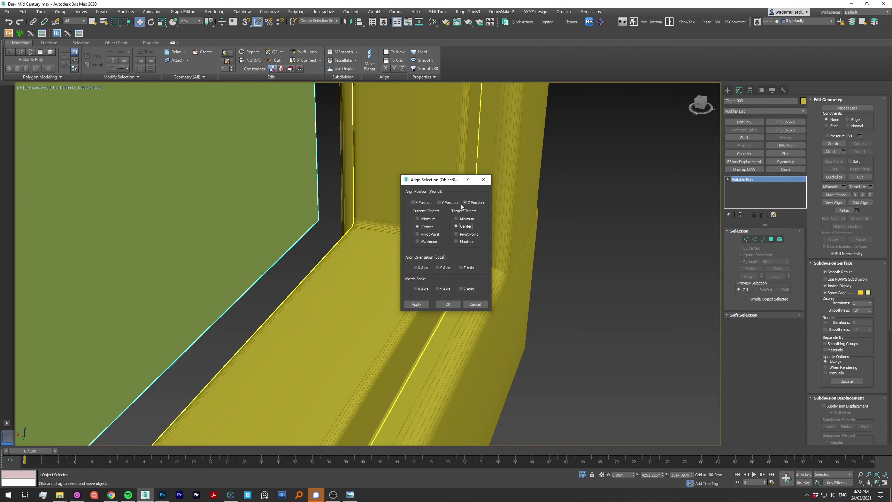
left_click(465, 203)
left_click(414, 203)
left_click(449, 304)
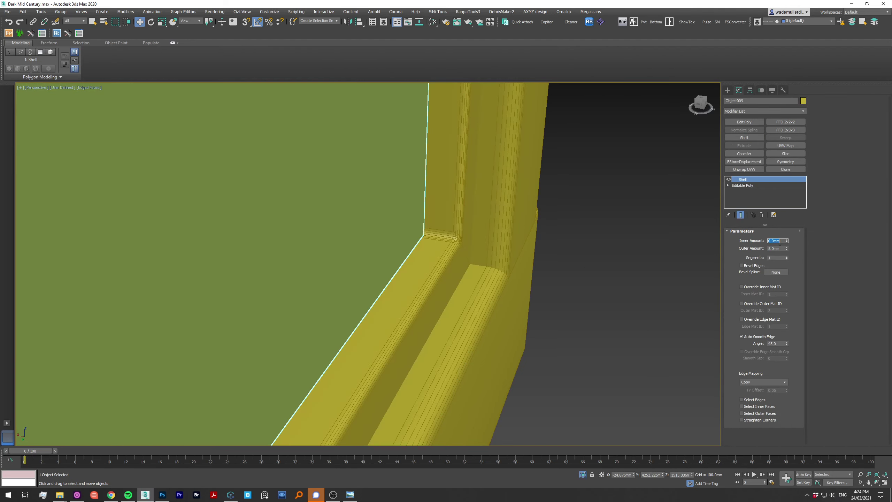
Step: Preview 2-segment Connect Edges on the frame's bottom edges
key("F3")
key("2")
left_click(787, 364)
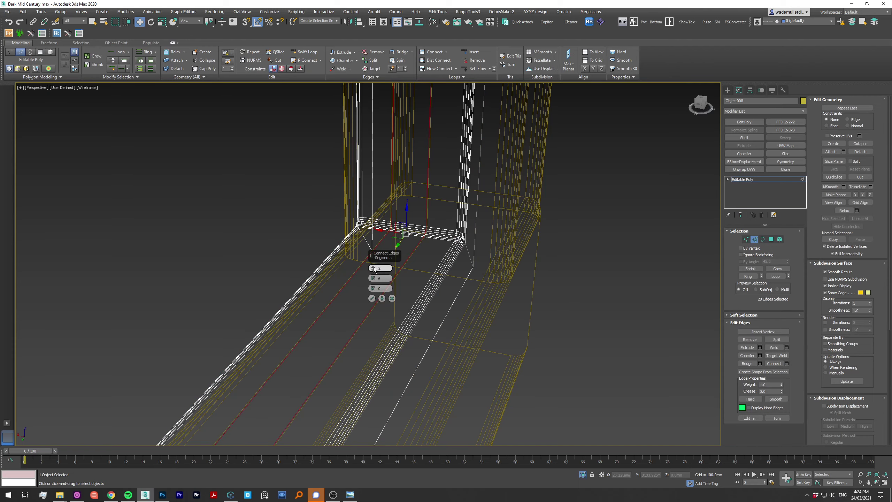
Step: Extrude the frame's edge-ring polygons -3mm into a groove and add a 1mm Chamfer modifier
key("F3")
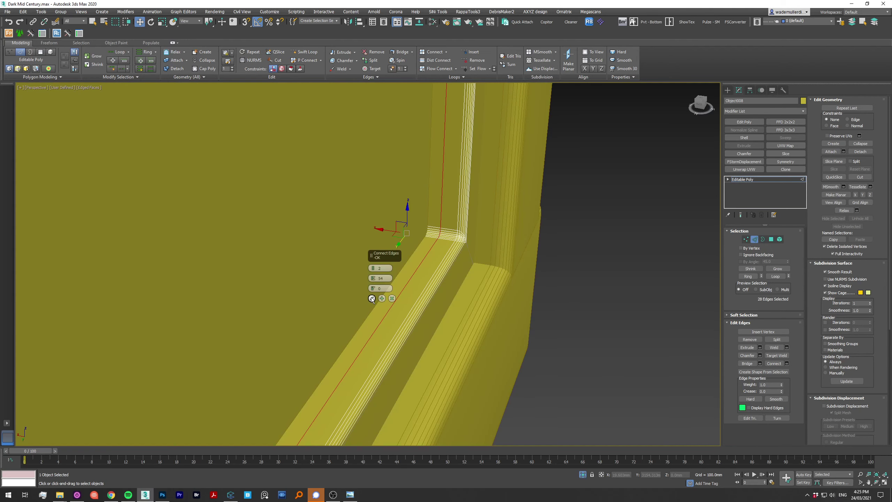
left_click(748, 276)
left_click(771, 239, "ctrl")
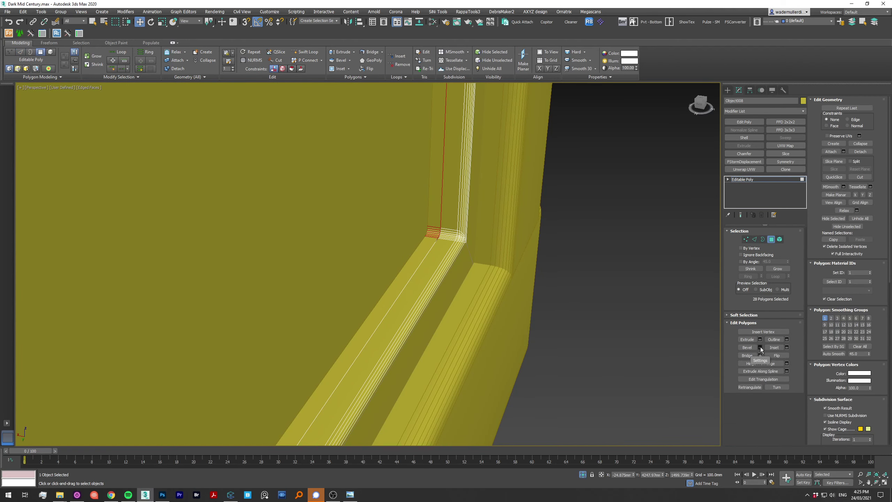
middle_click_drag(357, 278, 365, 270, "alt")
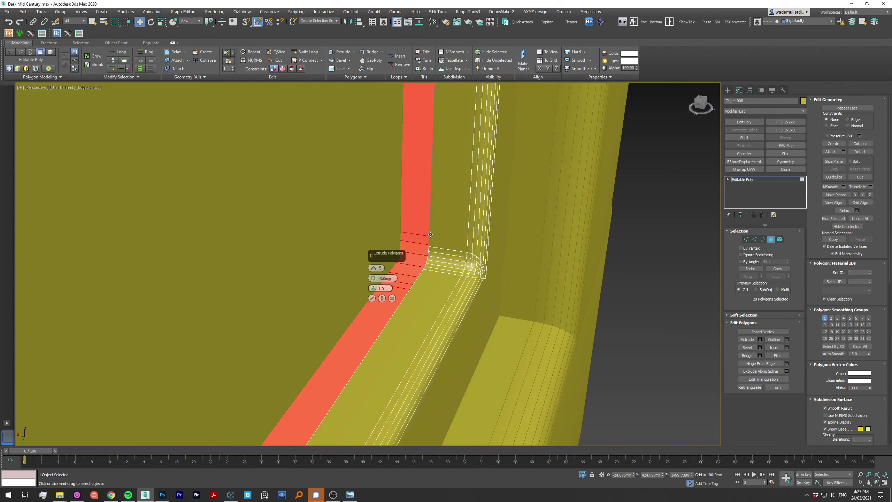
key("F3")
left_click(372, 298)
key("F3")
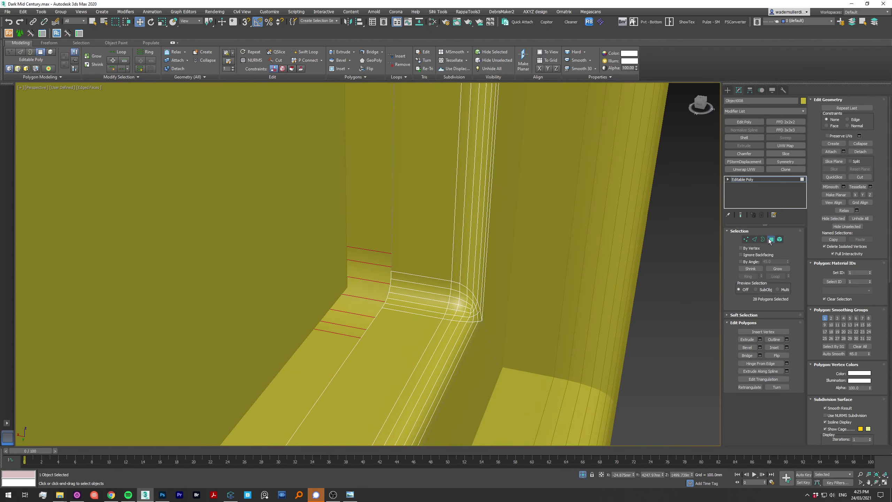
left_click(744, 154)
key("F3")
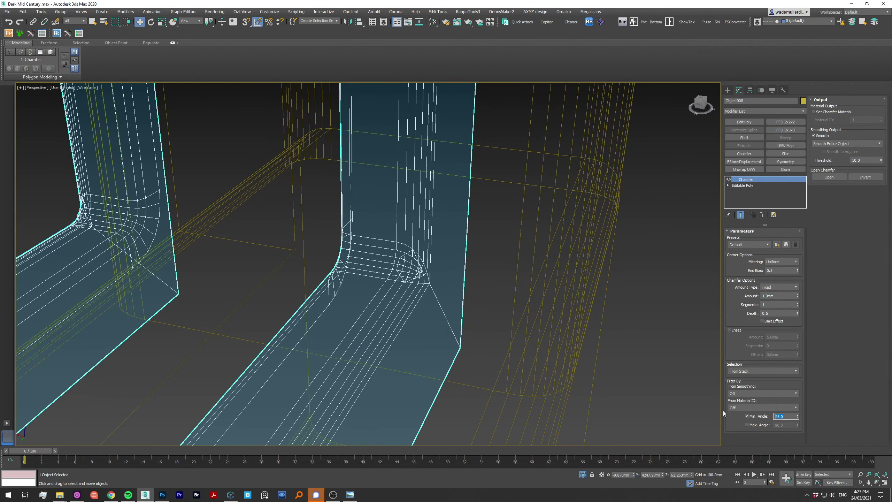
Step: Reduce the frame chamfer to 0.5mm and inspect the glass panel's base poly level
scroll(651, 339, "down", 2)
key("F3")
key("F3")
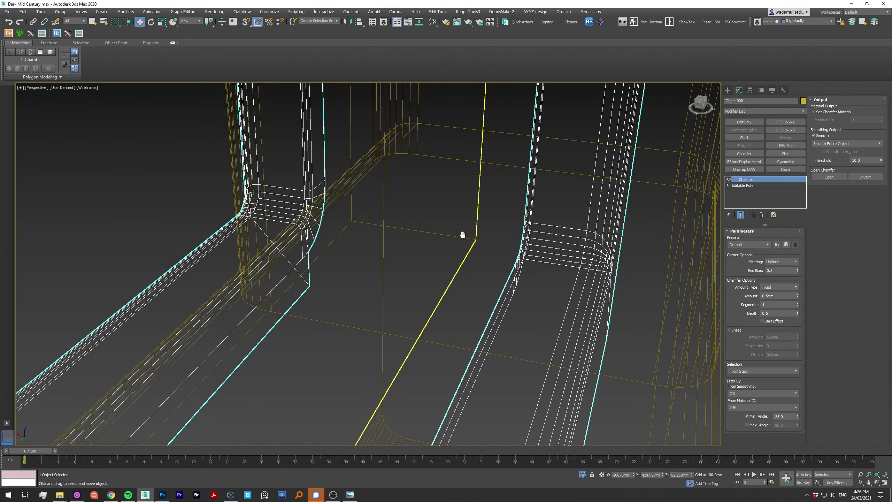
left_click(462, 235)
scroll(637, 244, "up", 5)
key("F3")
scroll(637, 244, "down", 5)
scroll(429, 347, "up", 4)
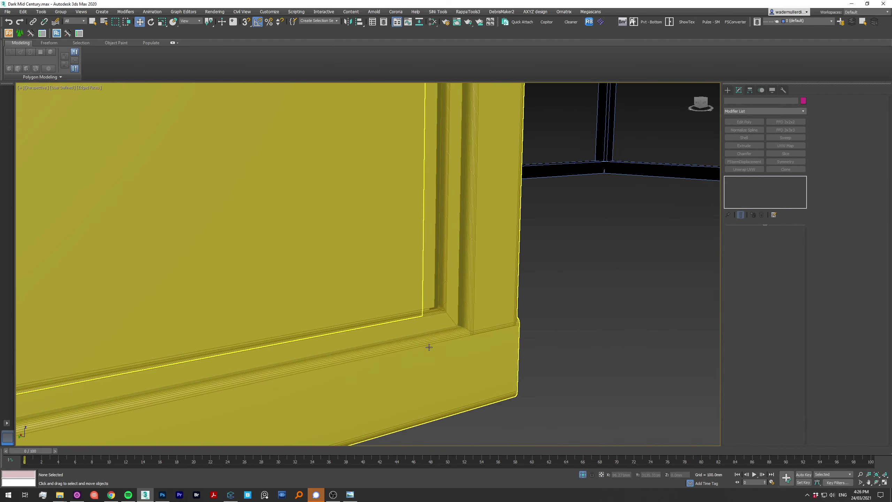
scroll(434, 333, "down", 3)
scroll(434, 333, "up", 3)
left_click(432, 355)
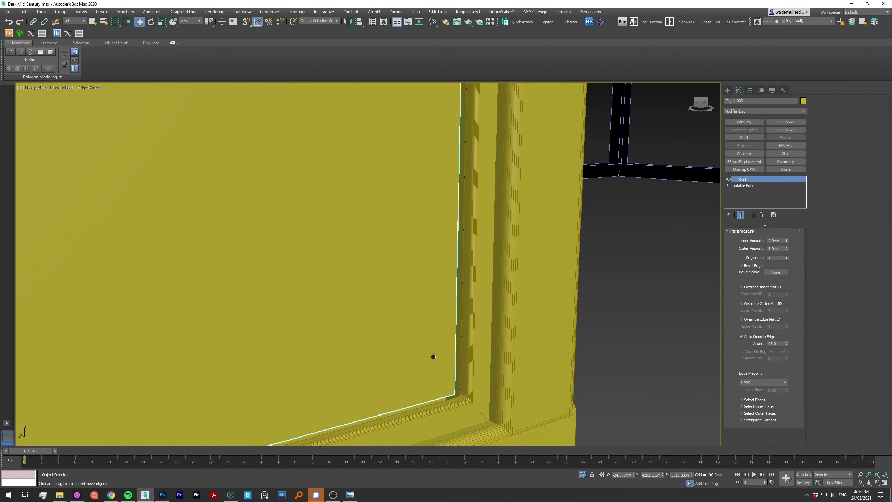
left_click(754, 185)
scroll(470, 380, "up", 2)
scroll(469, 380, "down", 3)
scroll(469, 380, "up", 3)
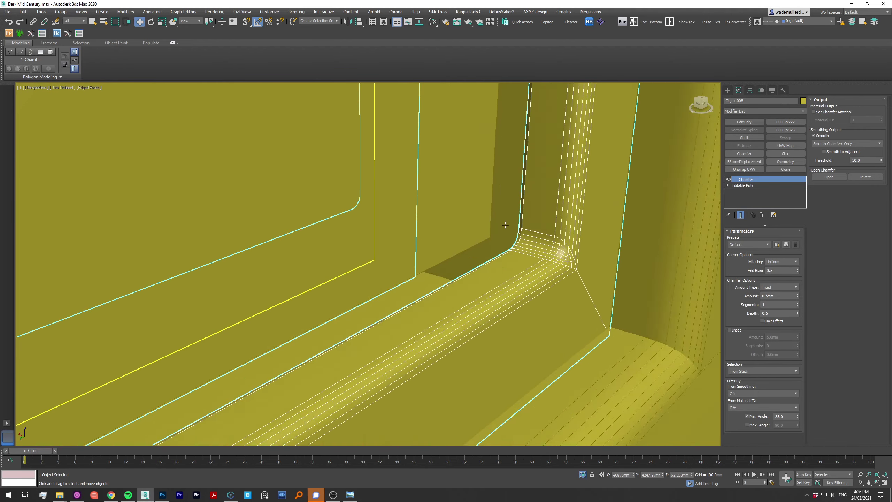
Step: Add Edit Poly above the chamfer and create a spline from the frame's bottom edge loop
left_click(744, 153)
left_click(744, 122)
key("2")
key("F3")
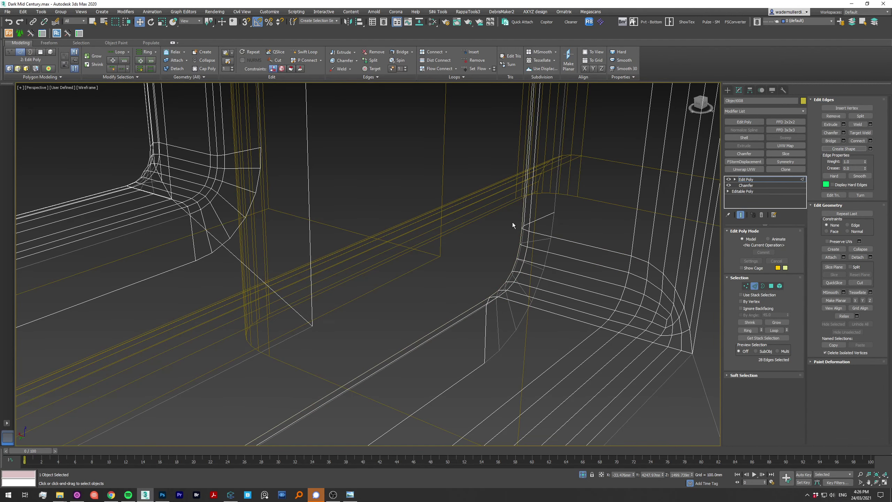
left_click(502, 269)
Step: Draw a curved skirting profile line, Line001, beside the frame in the front view
key("f")
key("alt+q")
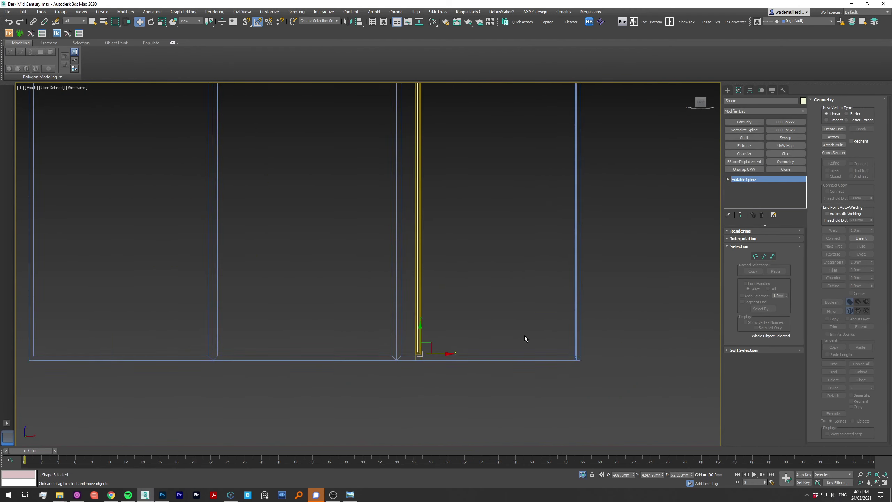
key("alt+q")
left_click(727, 90)
left_click(735, 100)
left_click(750, 137)
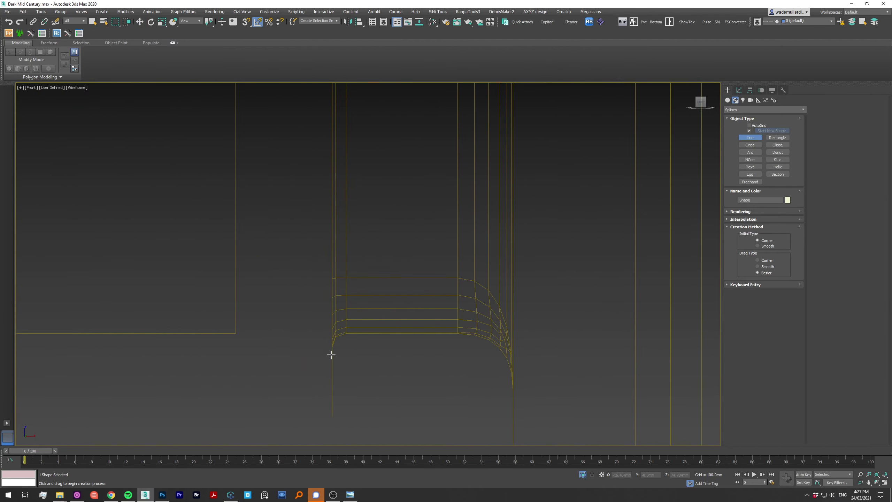
right_click(333, 288)
middle_click_drag(318, 355, 346, 360)
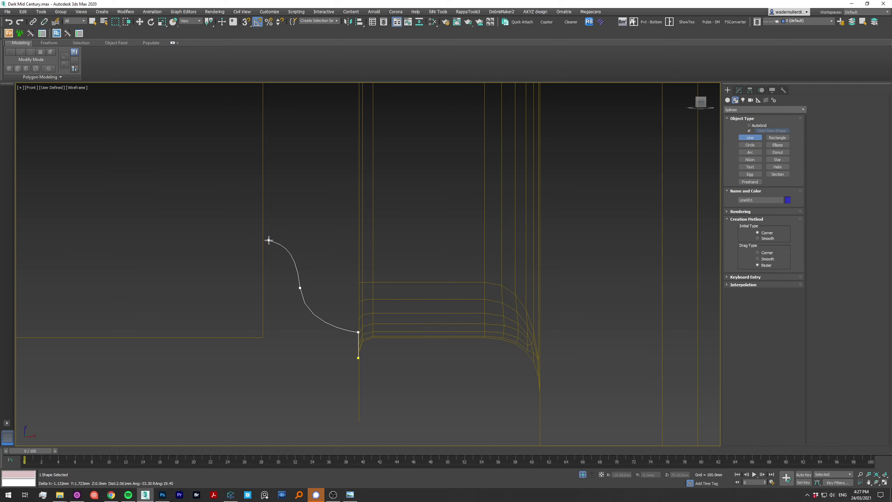
left_click(173, 341)
scroll(257, 307, "down", 3)
Step: Adjust the profile line's vertices, then add a Sweep modifier to the extracted path spline
left_click(740, 90)
key("1")
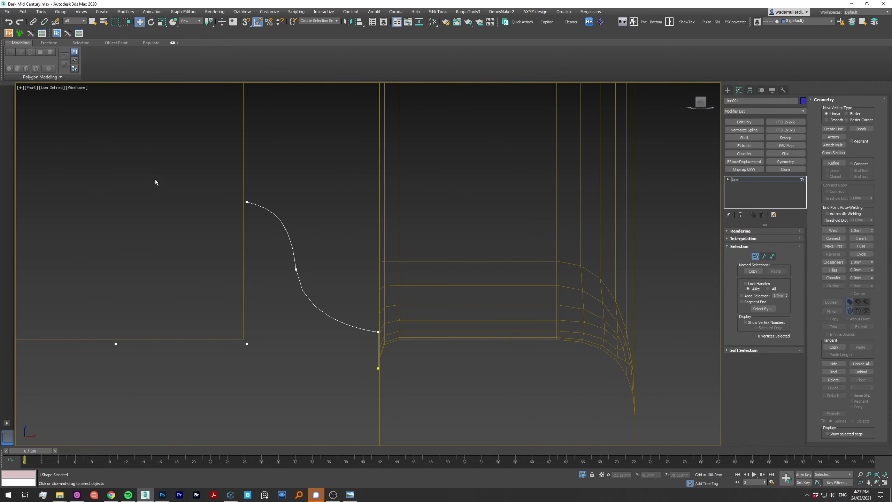
left_click(378, 331)
middle_click_drag(468, 344, 556, 283)
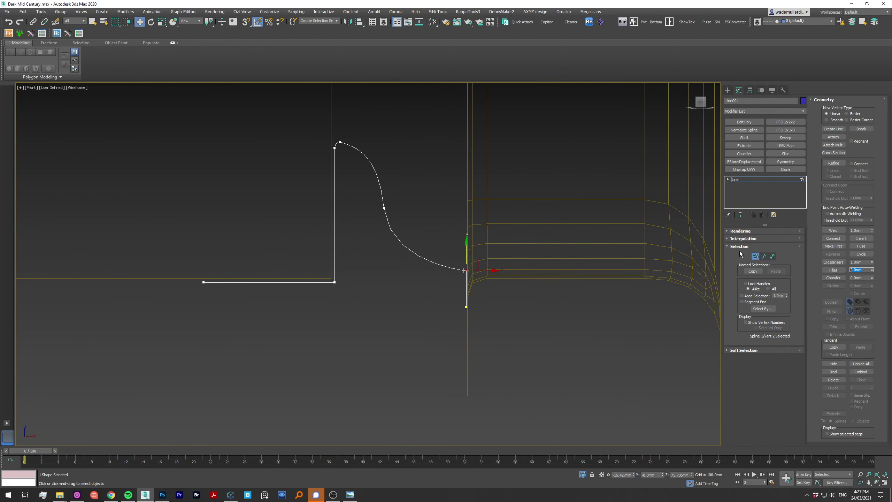
left_click(756, 256)
scroll(434, 279, "down", 5)
middle_click_drag(434, 279, 418, 289, "alt")
scroll(418, 289, "up", 10)
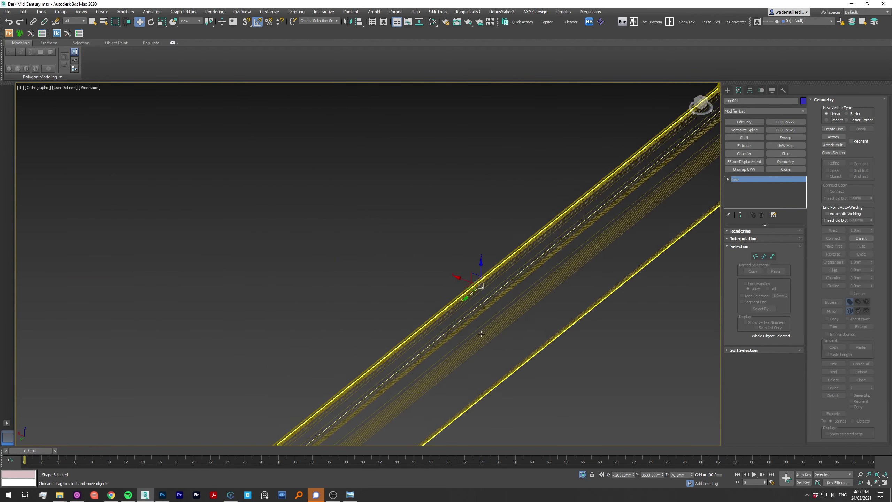
key("e")
left_click(785, 137)
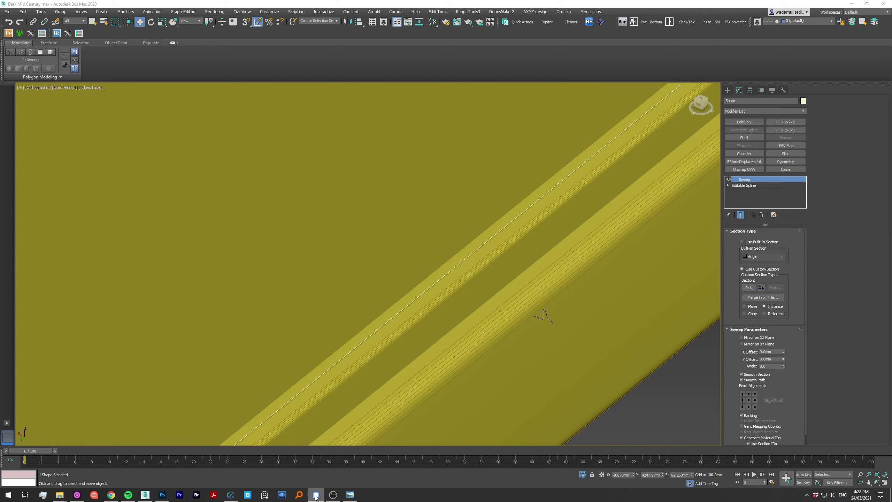
Step: Sweep with Line001 as the custom section, trying profile offsets of 3.5 and -1.0 mm
left_click(749, 288)
left_click(537, 279)
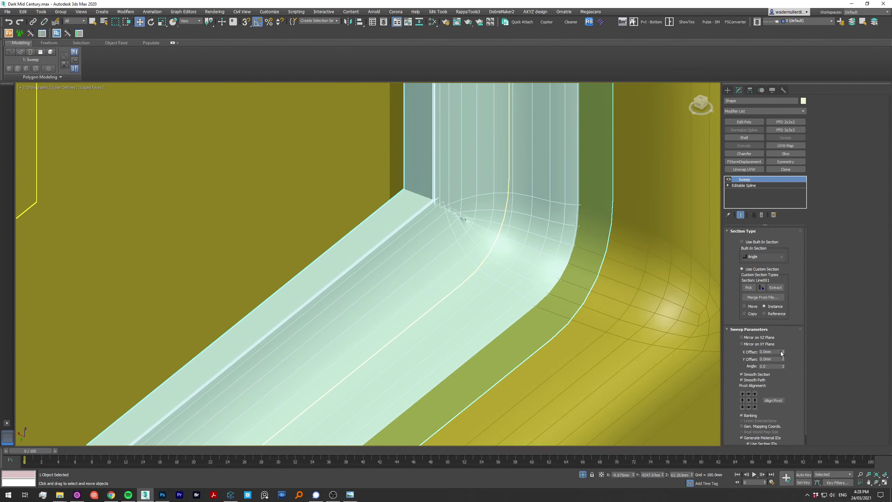
mouse_move(783, 351)
left_mouse_down()
mouse_move(784, 331)
mouse_move(784, 340)
left_mouse_up()
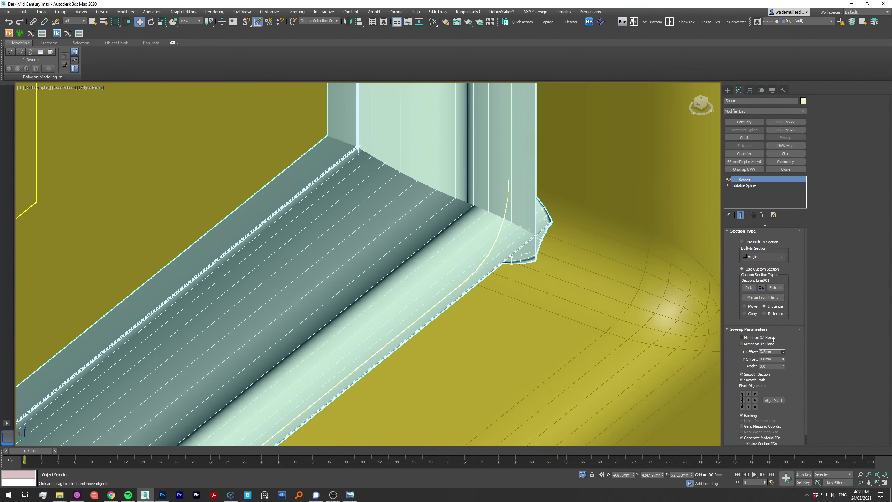
key("p")
middle_click_drag(412, 281, 458, 266, "alt")
scroll(459, 265, "up", 5)
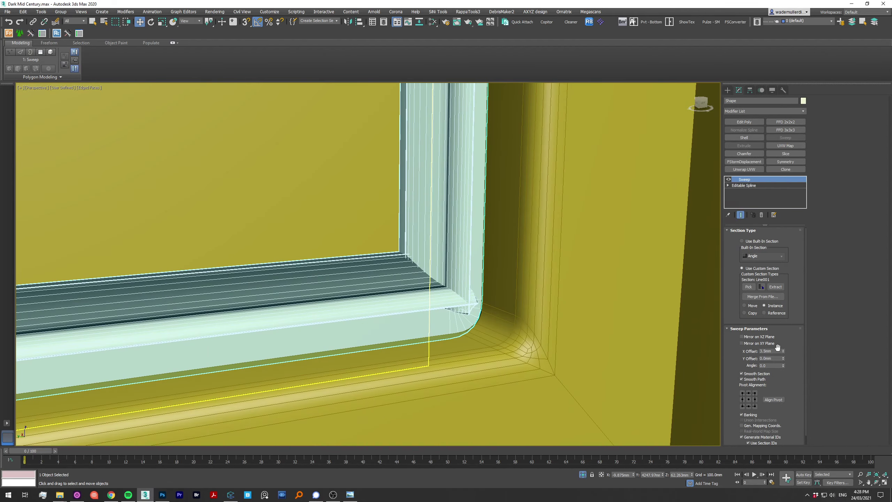
left_click_drag(783, 351, 783, 366)
middle_click_drag(547, 278, 618, 271)
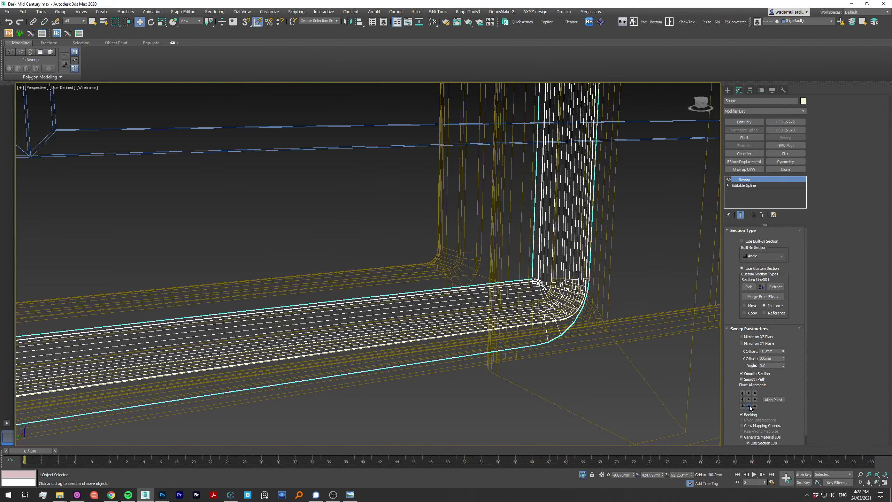
Step: Align the sweep pivot to top-centre and set the X offset to -1.8 mm
left_click(749, 393)
scroll(530, 284, "down", 5)
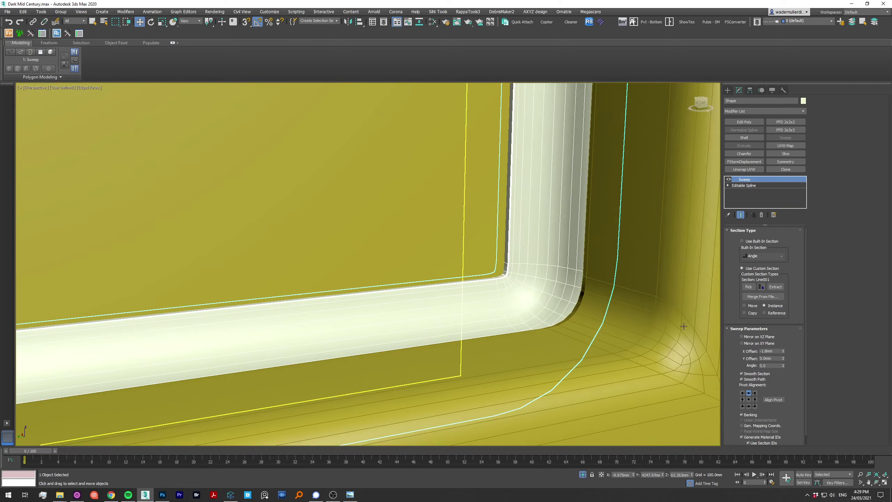
left_click_drag(783, 351, 852, 363)
left_click(879, 435)
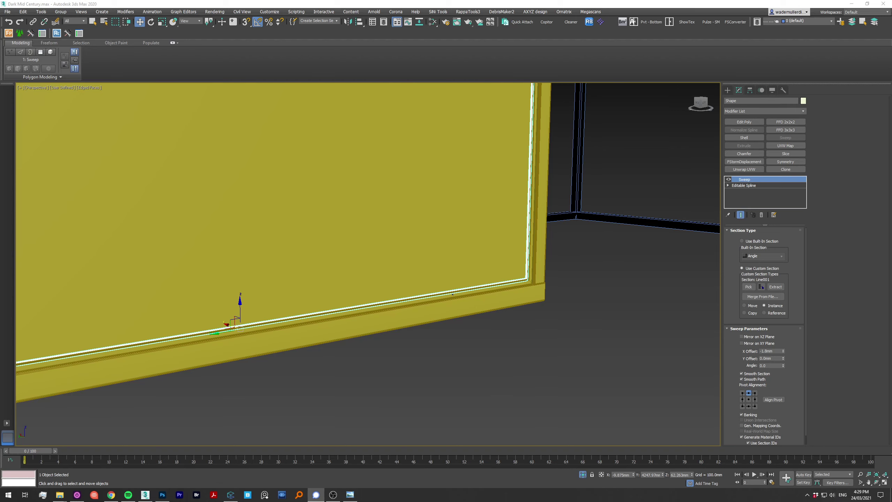
key("f")
scroll(523, 335, "down", 3)
key("F3")
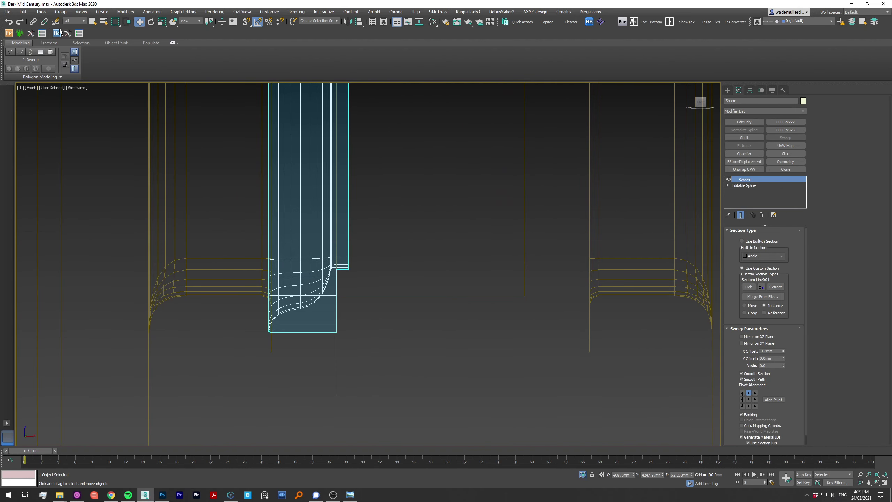
Step: Cancel Mirror and add a Z-axis Symmetry modifier to the swept skirting
left_click(348, 22)
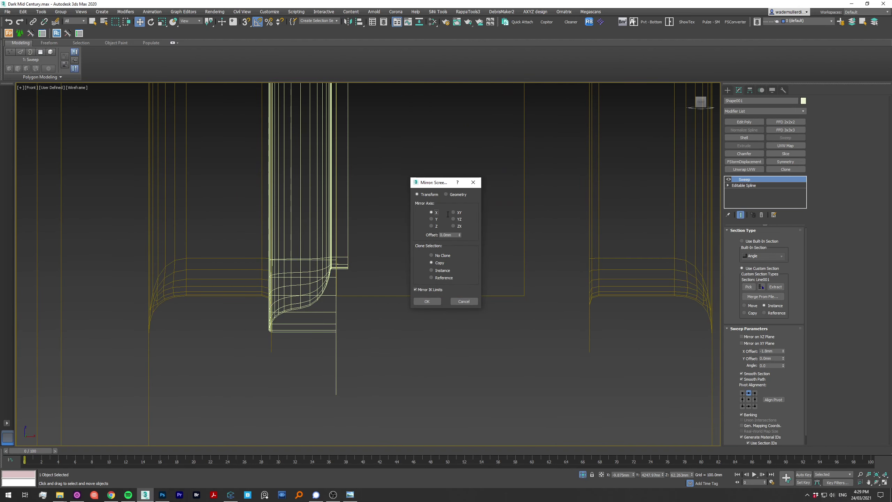
left_click(464, 301)
scroll(448, 282, "down", 3)
left_click(785, 161)
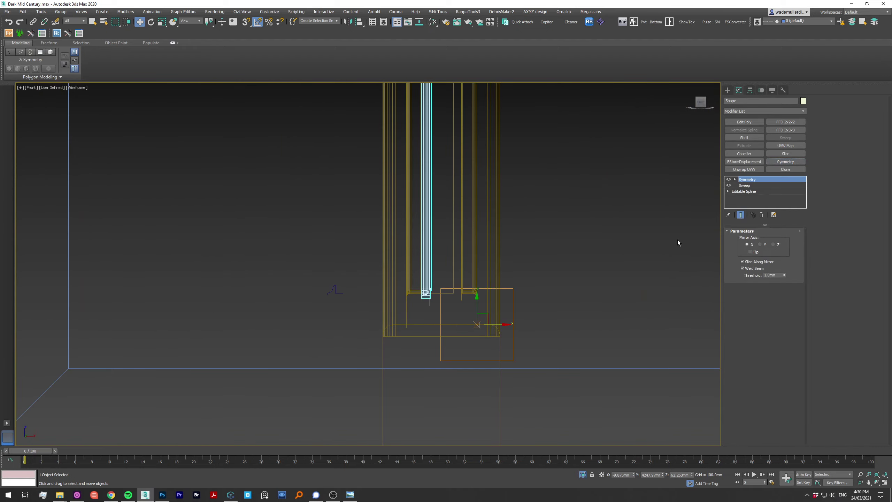
left_click(773, 244)
scroll(460, 321, "up", 5)
key("p")
mouse_move(411, 336)
middle_mouse_down("alt")
mouse_move(400, 272)
mouse_move(337, 395)
middle_mouse_up("alt")
Step: Select the door frame's bottom rail edges and create a new shape from them
left_click(337, 395)
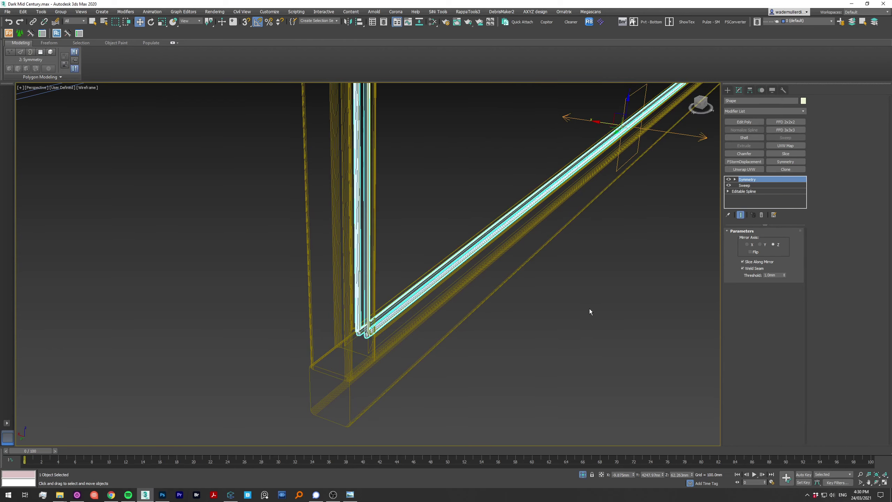
key("ctrl+d")
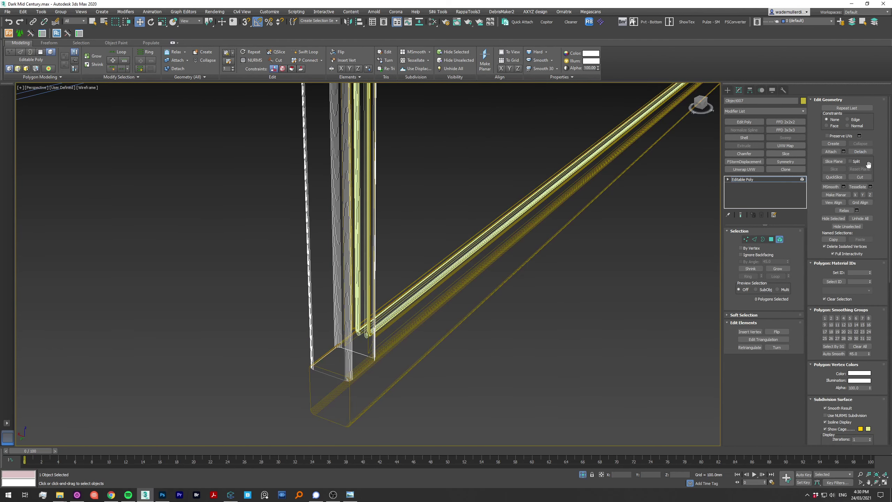
left_click(353, 393)
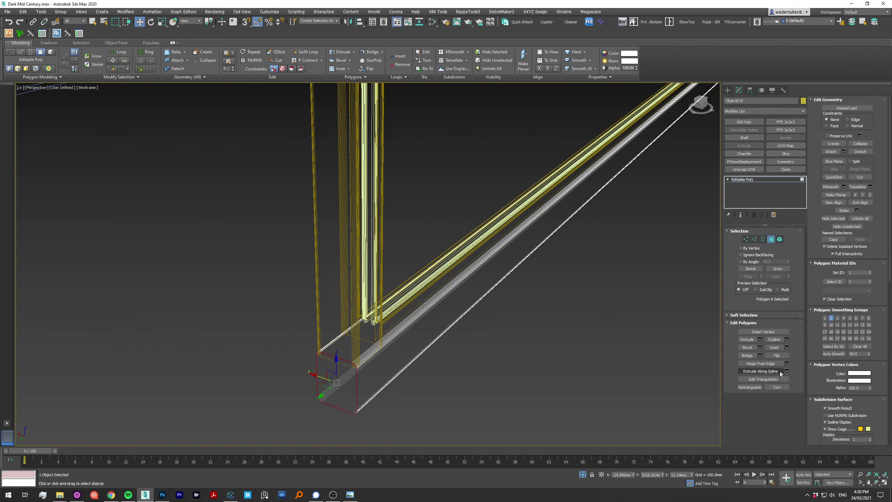
left_click(782, 372)
key("Return")
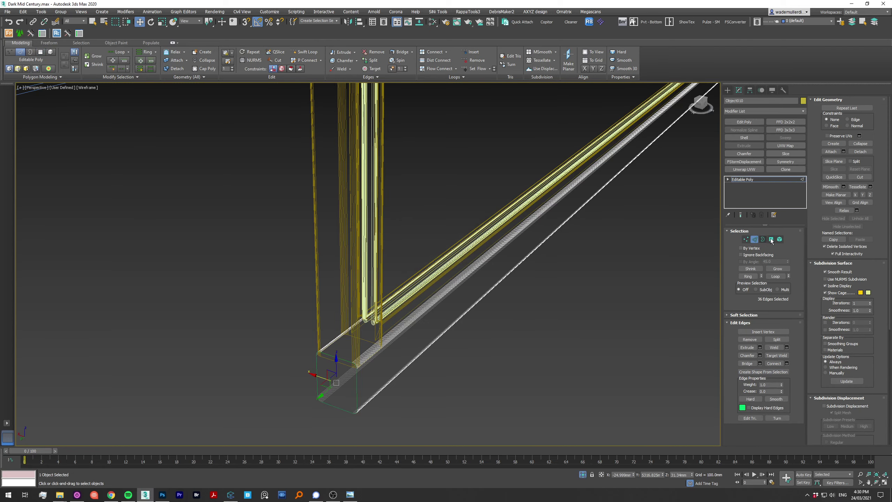
left_click(348, 387)
key("f")
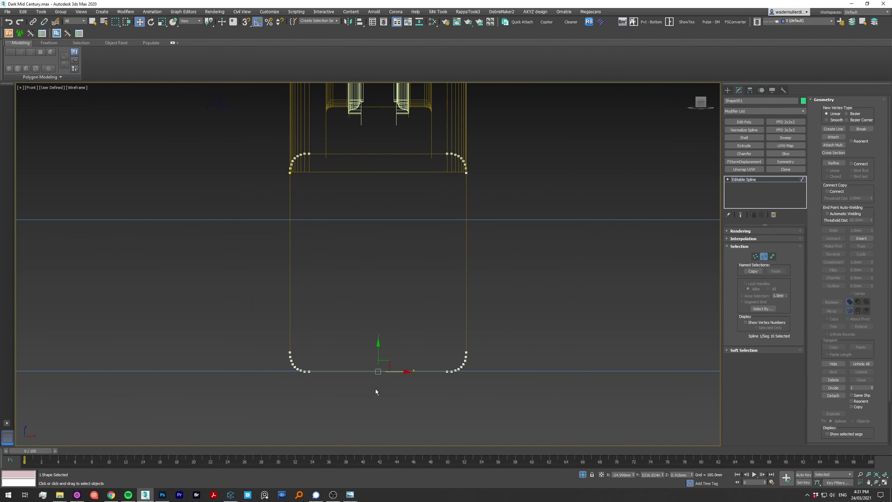
type("6")
Step: Divide the outline's bottom segments and select the bottom-edge vertices
left_click(833, 388)
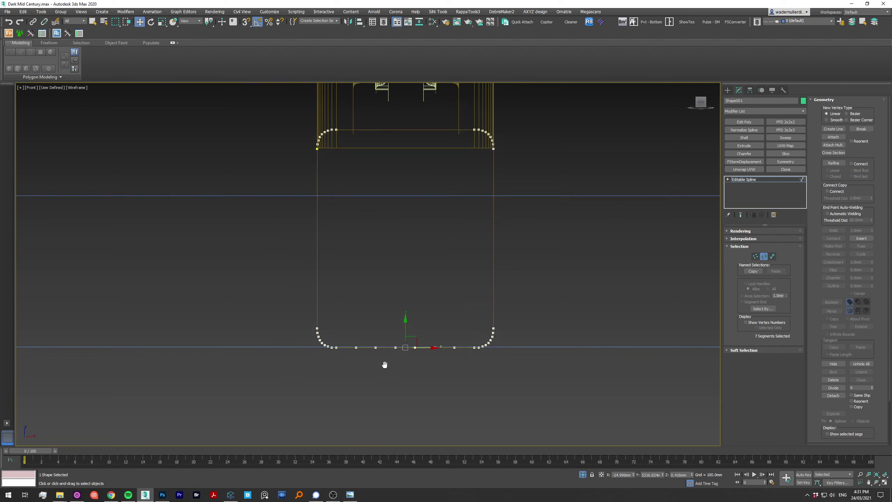
scroll(385, 364, "up", 3)
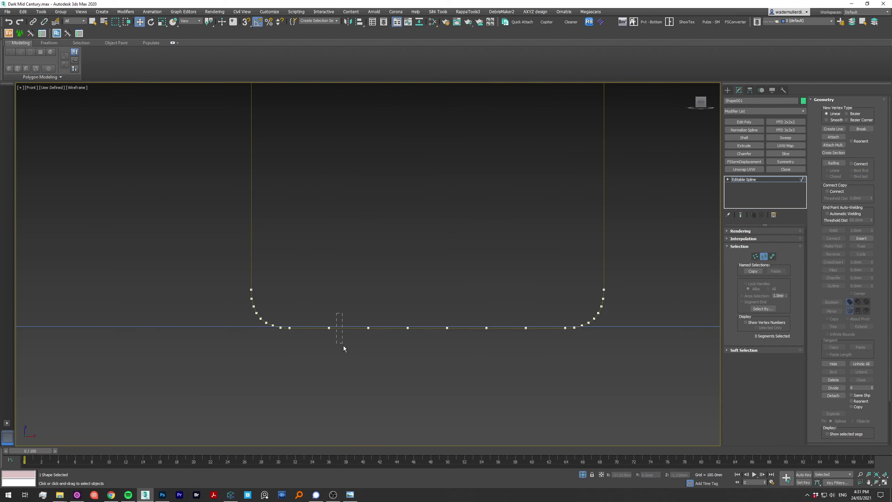
left_click(755, 256)
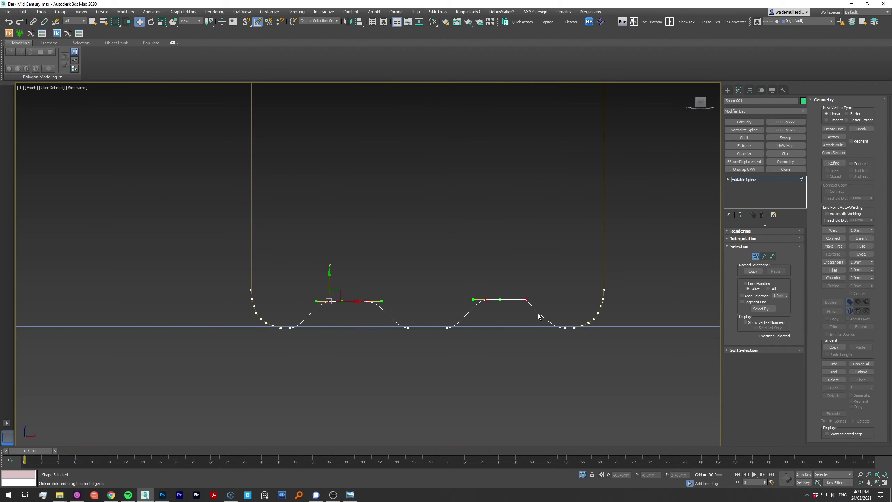
right_click(537, 329)
left_click(563, 370)
Step: Make the hump vertices Corner type and move them to shape the two notches
scroll(506, 355, "up", 2)
right_click(503, 351)
left_click(520, 404)
left_click(130, 330, "ctrl")
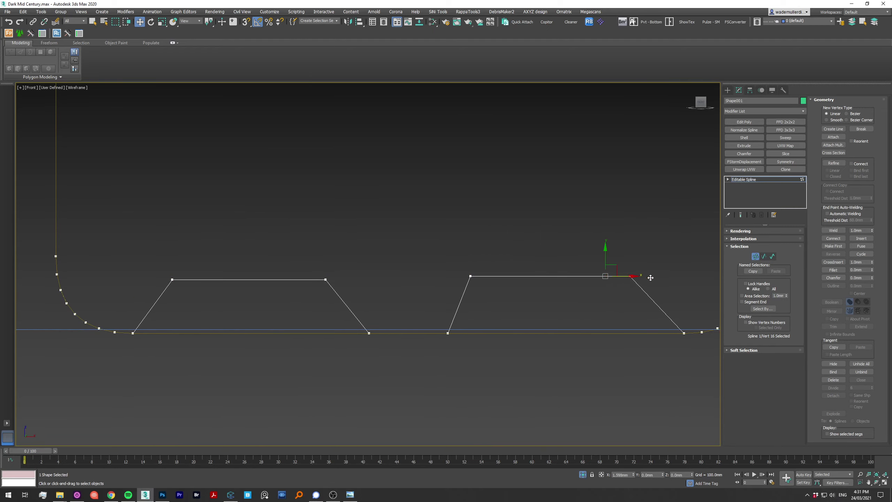
key("F3")
middle_click_drag(499, 302, 506, 342, "alt")
scroll(506, 343, "up", 2)
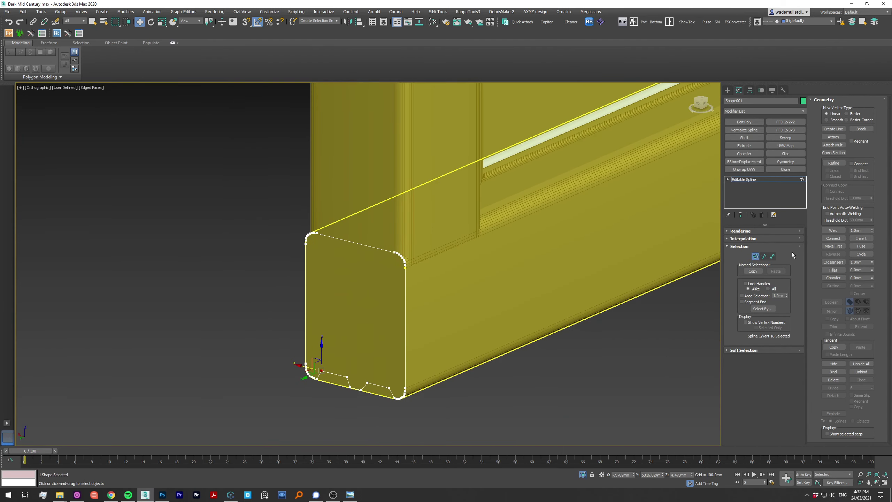
Step: Reset XForm on the notched profile and apply an Extrude modifier
left_click(744, 145)
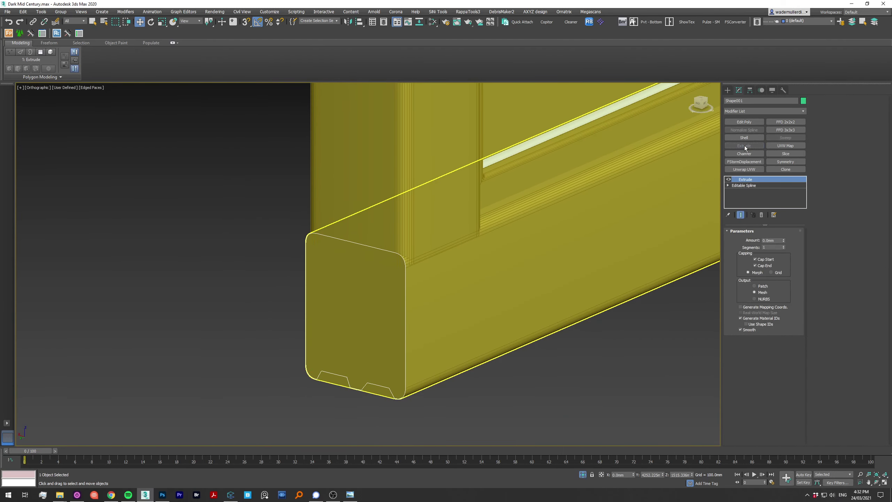
right_click(498, 294)
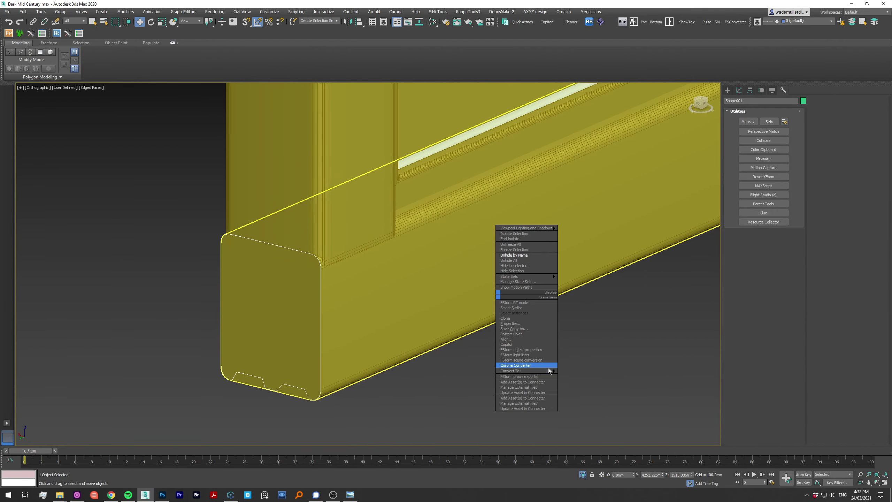
left_click(743, 92)
right_click(690, 293)
left_click(784, 90)
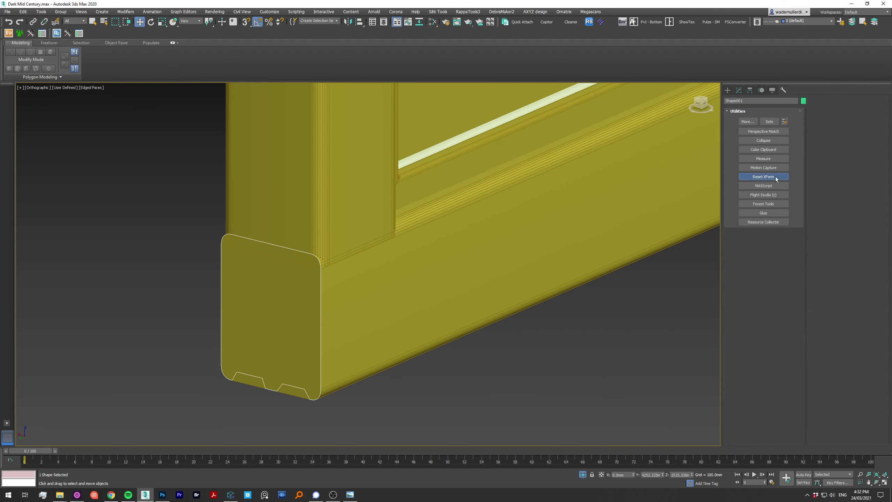
right_click(732, 250)
left_click(686, 398)
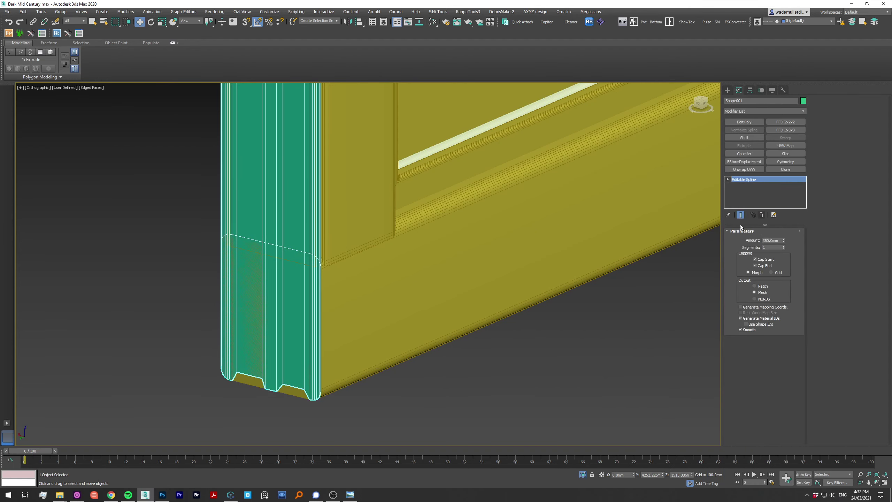
key("ctrl+z")
key("e")
left_click(783, 90)
right_click(689, 327)
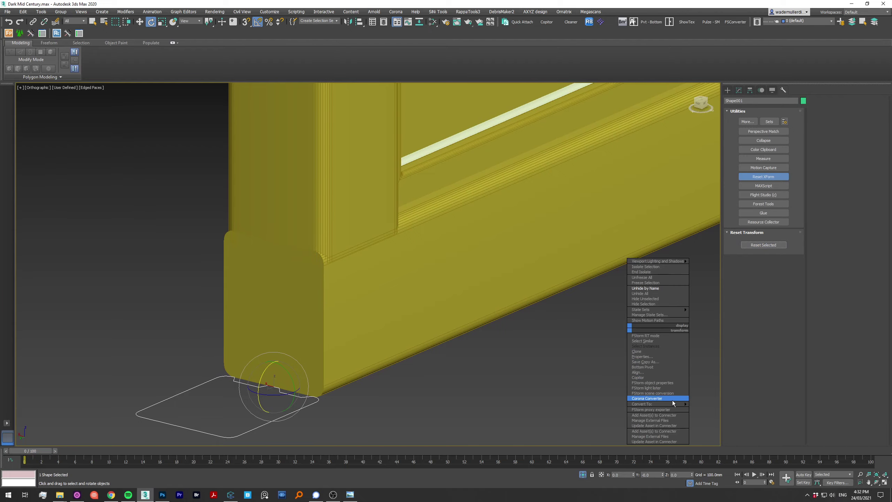
left_click(739, 90)
left_click(744, 145)
Step: Rotate the extruded strip 90° on X and add a 1 mm, 2-segment Chamfer
left_click_drag(270, 362, 283, 337)
left_click(744, 154)
key("F3")
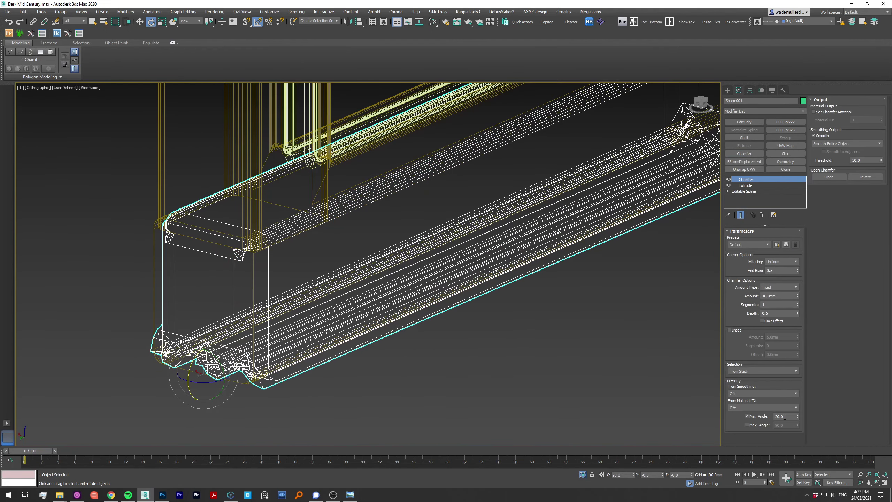
scroll(292, 345, "up", 5)
type("2")
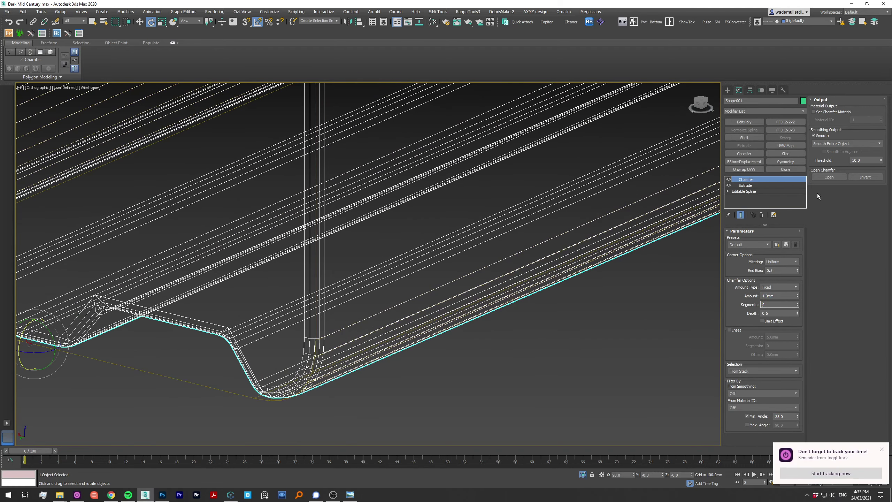
key("F3")
left_click(545, 343)
scroll(544, 343, "down", 5)
Step: Convert the chamfered strip to Editable Poly
left_click(279, 281)
right_click(279, 282)
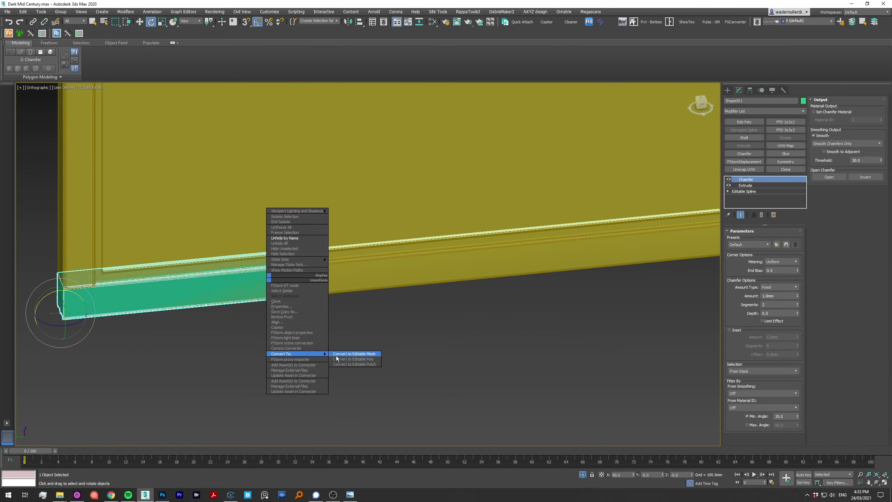
left_click(351, 359)
key("w")
scroll(246, 204, "down", 5)
scroll(418, 298, "up", 5)
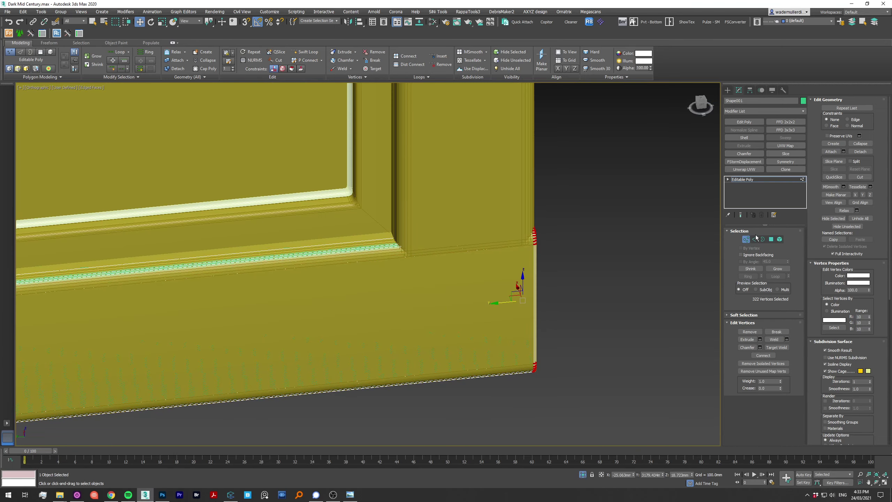
Step: Select the bottom frame piece and toggle wireframe to inspect the strip
left_click(531, 243)
scroll(530, 243, "down", 2)
key("F3")
key("F3")
left_click(524, 251)
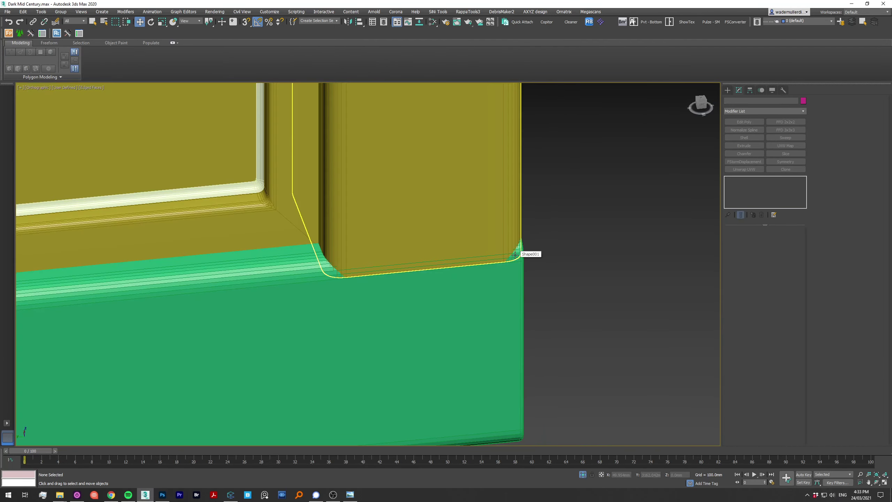
scroll(550, 279, "down", 5)
key("F3")
scroll(538, 267, "down", 2)
Step: Open the Slate Material Editor and add a new FStorm glass material
mouse_move(524, 259)
middle_mouse_down("alt")
mouse_move(528, 279)
mouse_move(499, 308)
middle_mouse_up("alt")
key("ctrl+a")
key("m")
left_click_drag(449, 201, 597, 253)
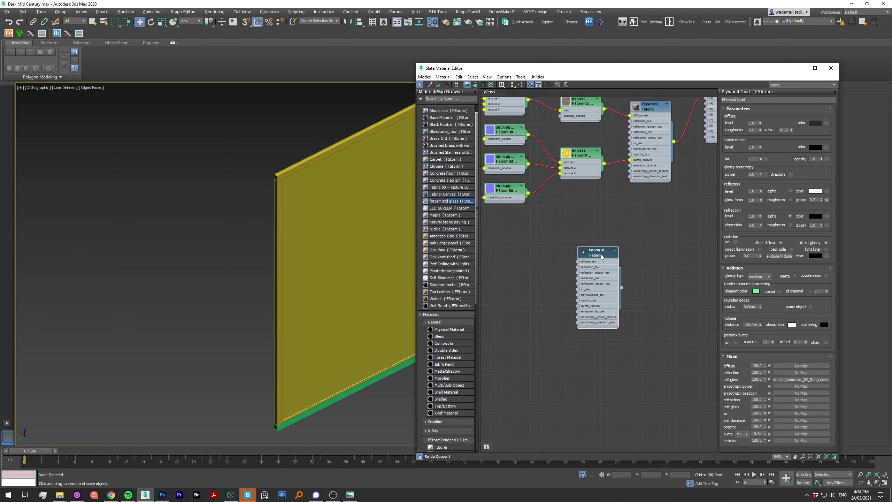
type("glass + dirt")
middle_click_drag(643, 294, 658, 276)
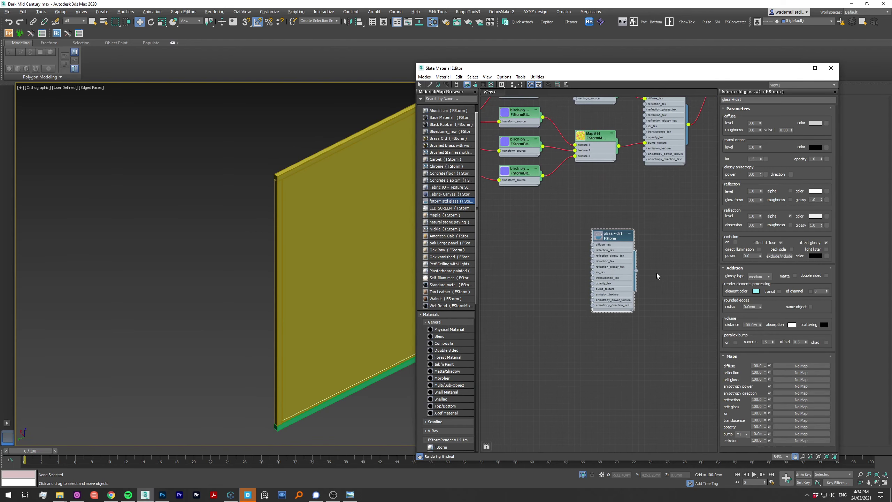
key("alt+Tab")
scroll(413, 313, "up", 4)
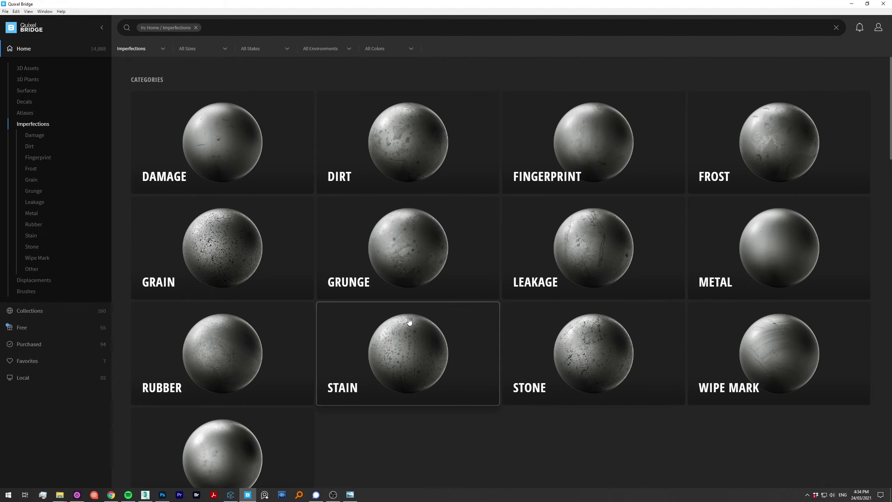
left_click(410, 390)
scroll(619, 369, "down", 5)
scroll(619, 365, "down", 5)
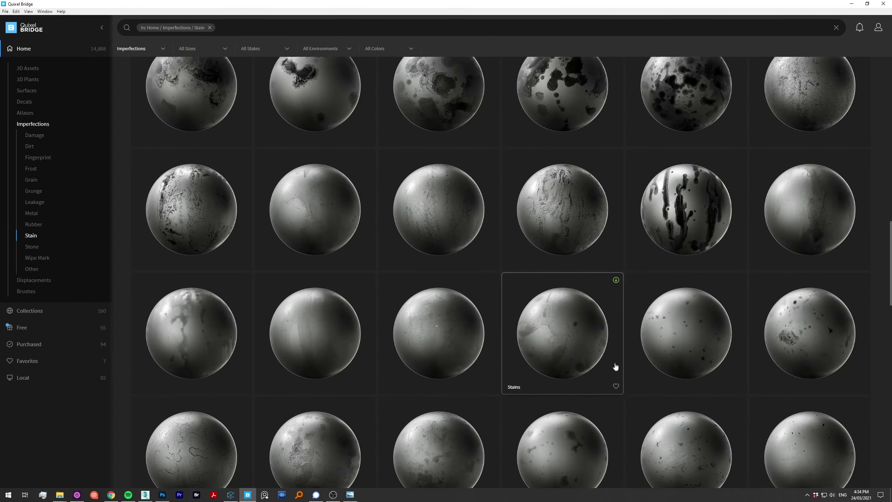
left_click(372, 343)
key("alt+Tab")
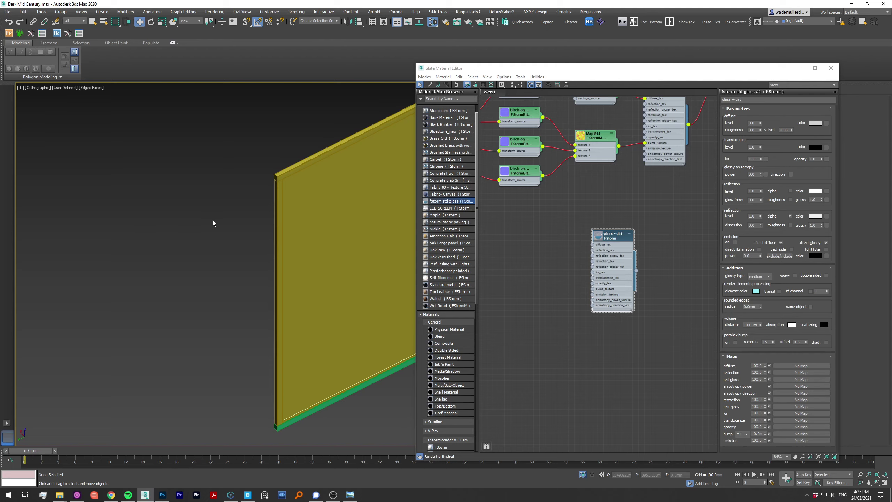
Step: Tile the diffuse dirt bitmap at 1000 mm
scroll(447, 246, "down", 5)
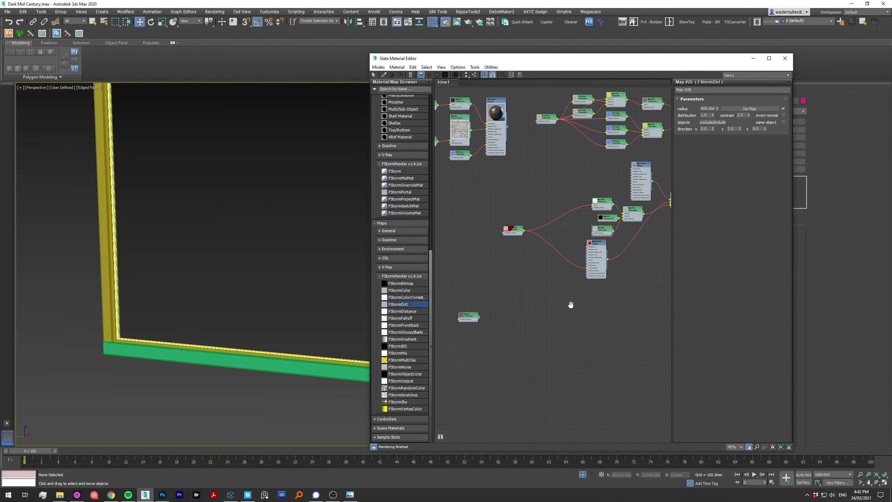
double_click(503, 291)
left_click(717, 117)
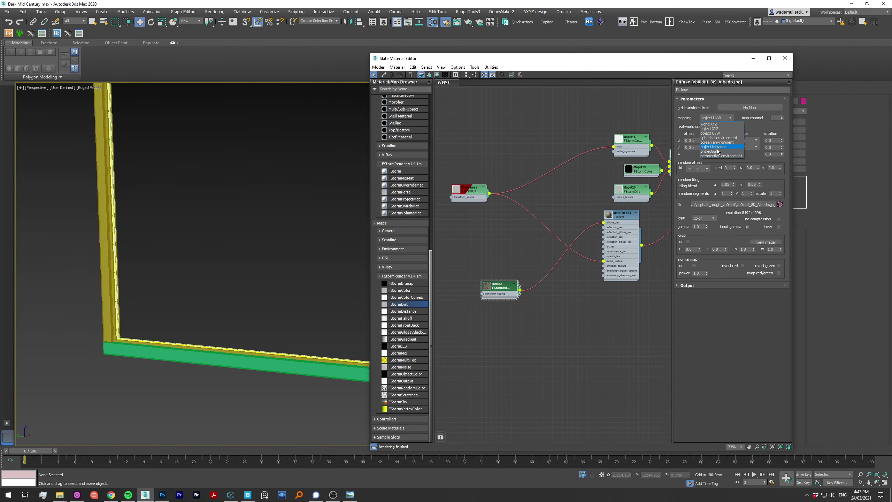
type("00")
key("Return")
middle_click_drag(364, 362, 221, 334)
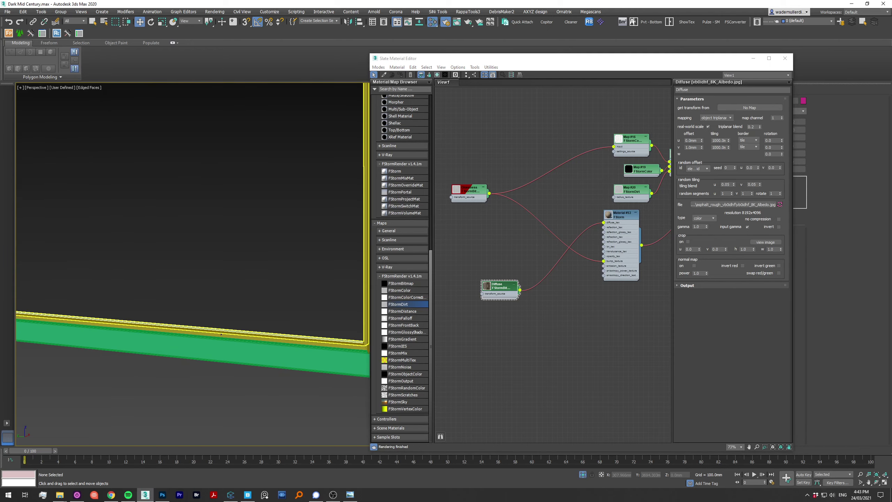
scroll(545, 188, "up", 3)
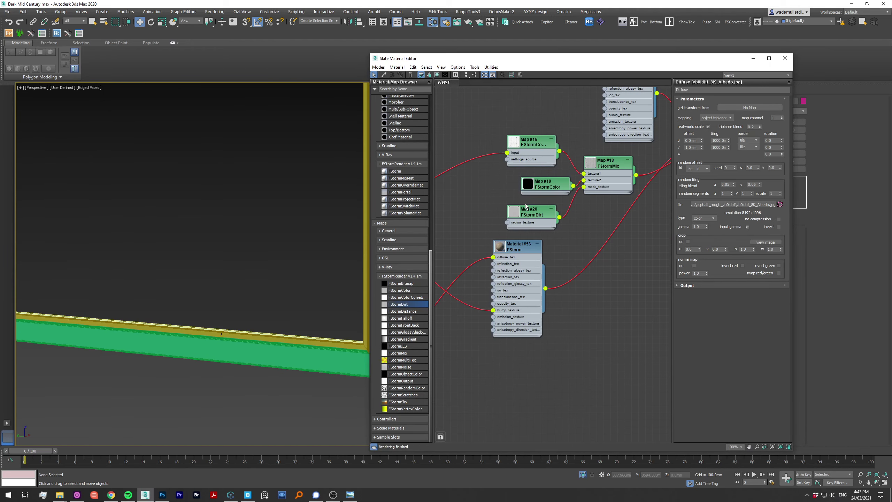
Step: Set the mix map's mask colour to black and choose subtract mix mode
double_click(608, 163)
left_click(708, 122)
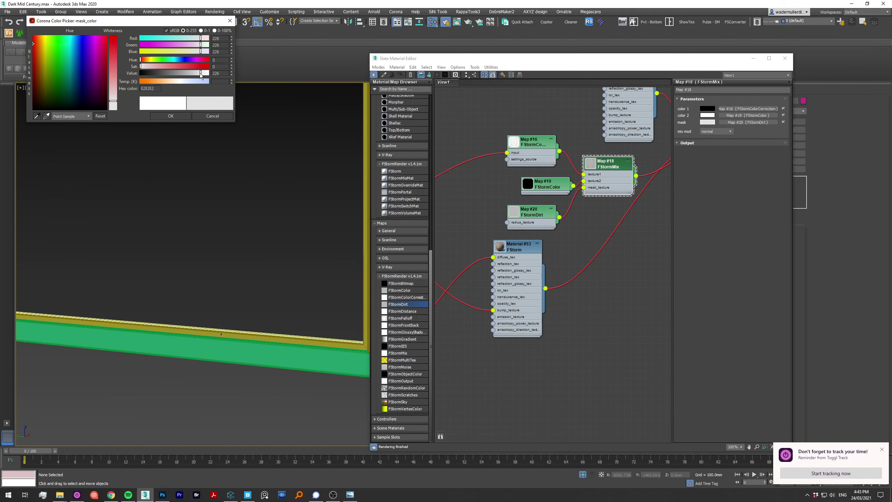
left_click(171, 116)
double_click(518, 246)
middle_click_drag(221, 335, 239, 217)
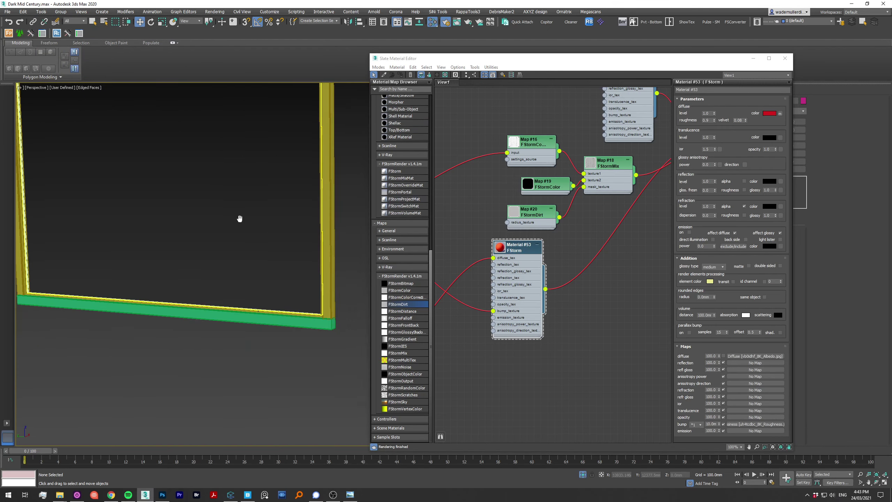
left_click(608, 163)
left_click(707, 122)
left_click_drag(173, 75, 102, 66)
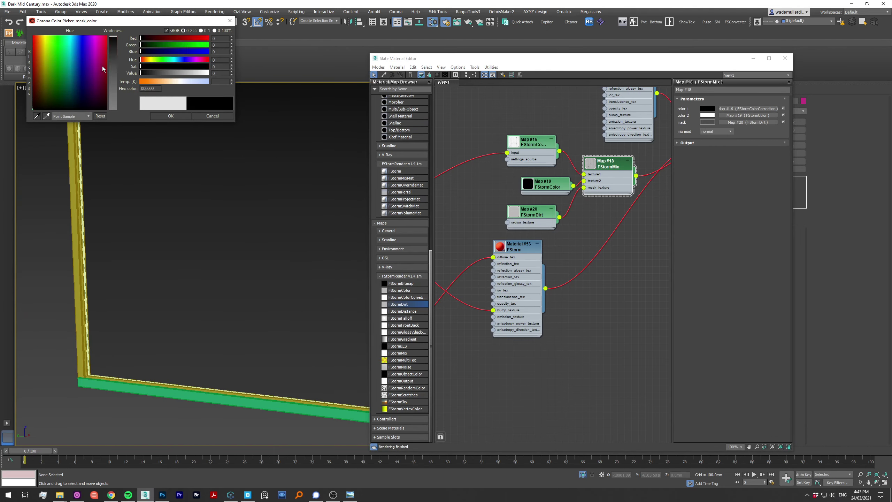
left_click(171, 116)
left_click(716, 131)
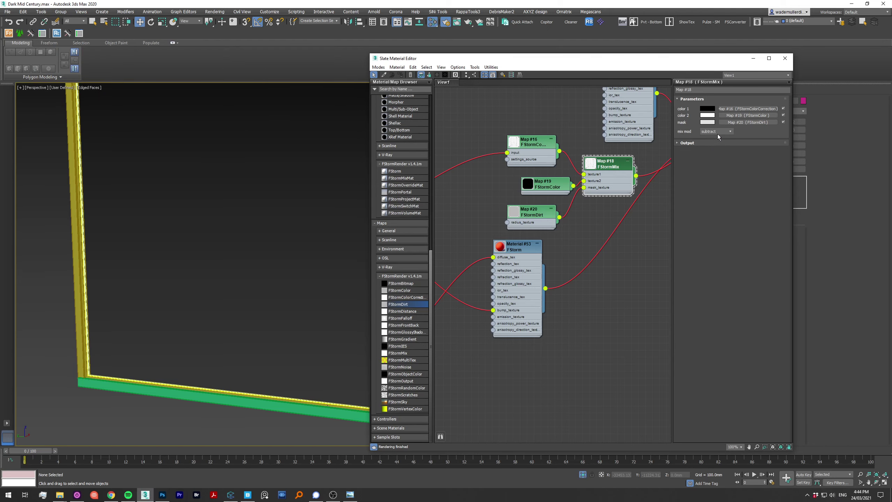
double_click(519, 246)
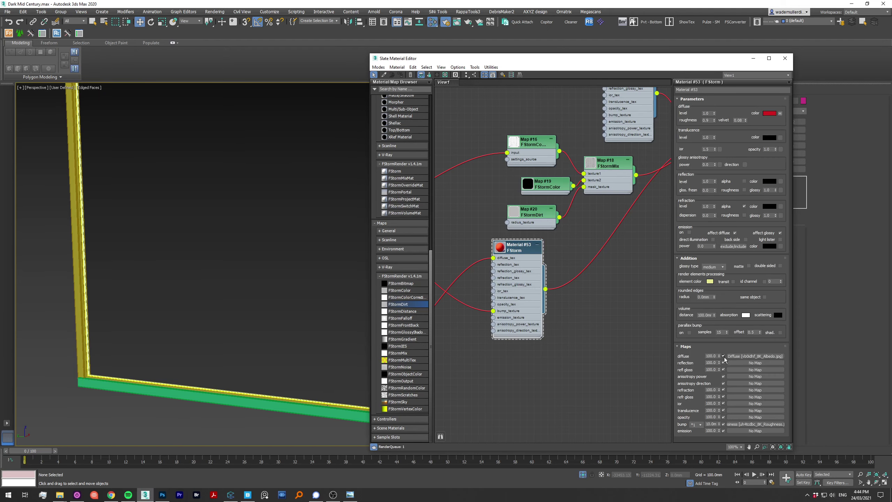
middle_click_drag(470, 320, 592, 291)
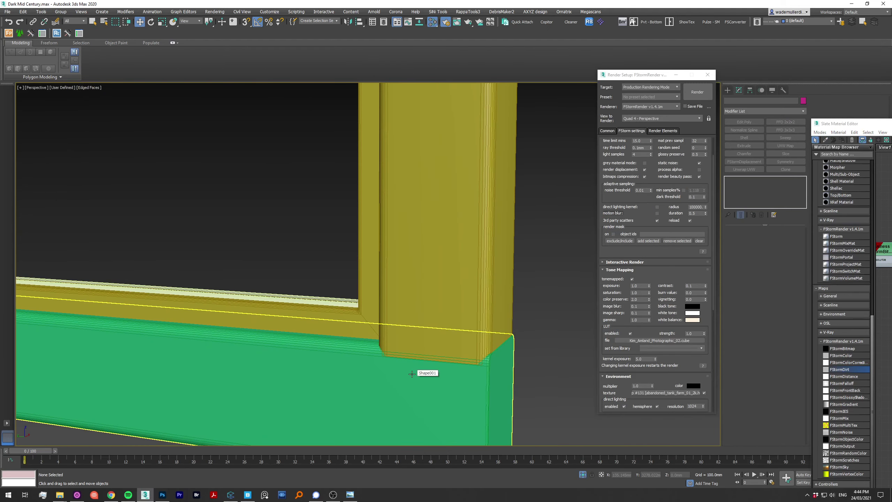
Step: Start the FStorm interactive render of the glass beside the material editor
key("shift+q")
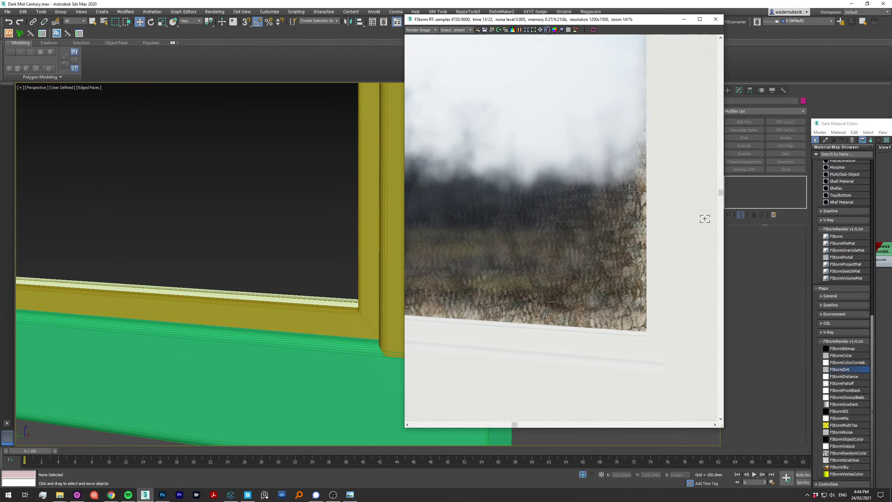
mouse_move(843, 123)
left_mouse_down()
mouse_move(350, 44)
mouse_move(30, 46)
left_mouse_up()
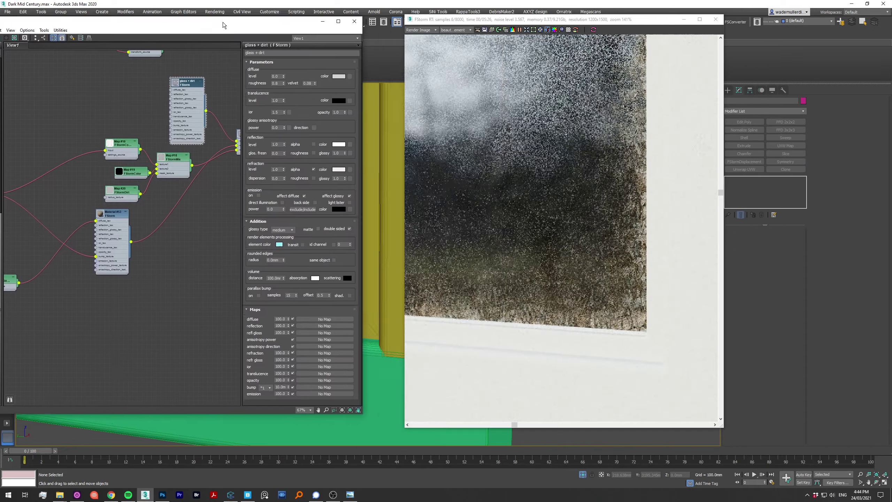
left_click(396, 180)
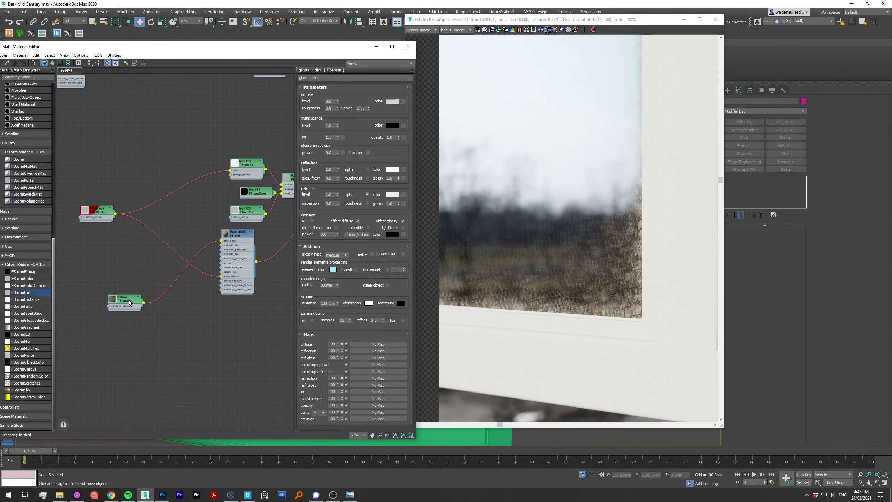
Step: Reveal the dirt bitmap file in Explorer and apply a Gaussian blur to it
double_click(125, 299)
right_click(374, 194)
left_click(410, 226)
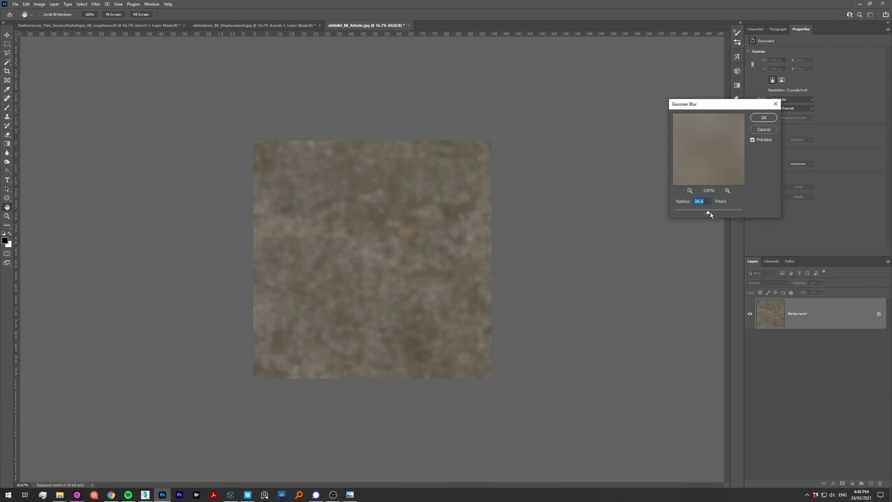
key("Return")
key("c")
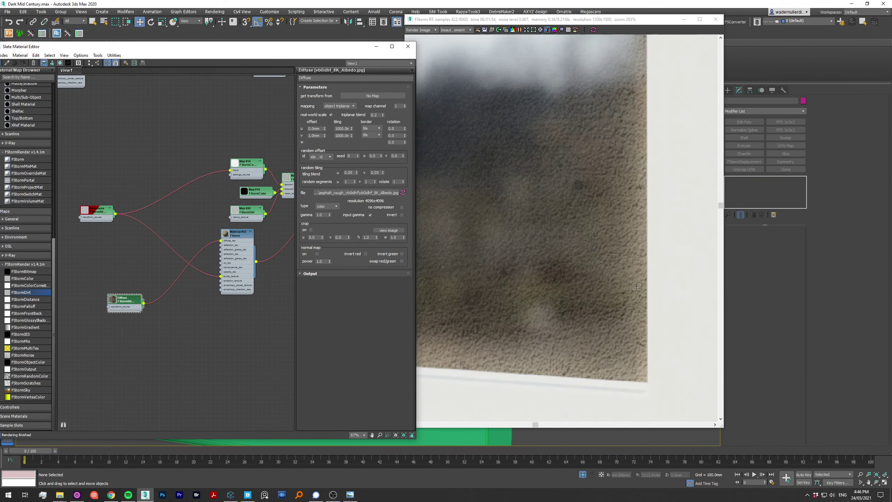
Step: Ctrl-click to add the extra frame object to the selection
middle_click_drag(156, 205, 158, 209)
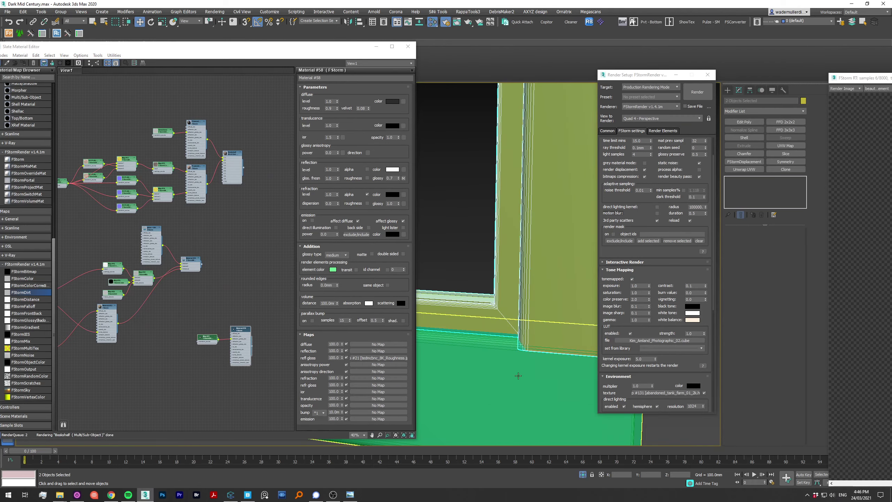
left_click(518, 376, "ctrl")
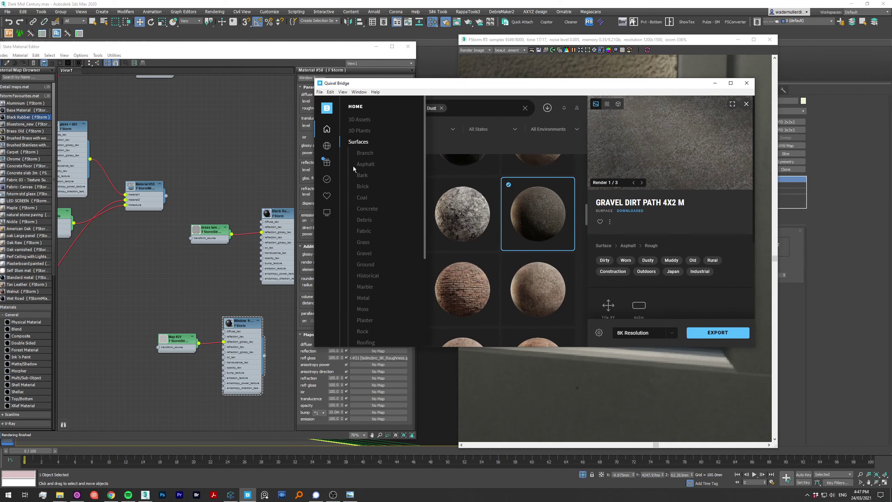
Step: Maximize Bridge and download Scratched Metal from Imperfections > Damage
scroll(353, 166, "down", 5)
left_click(369, 313)
left_click(731, 83)
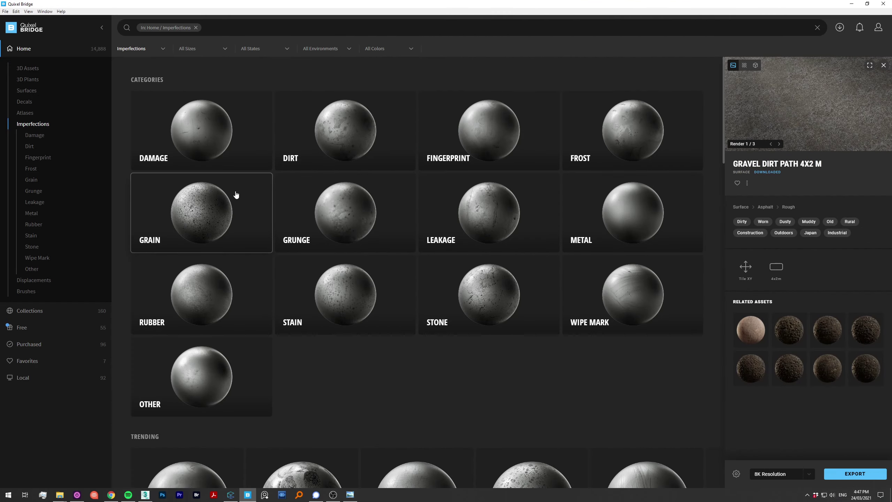
left_click(216, 156)
left_click(199, 295)
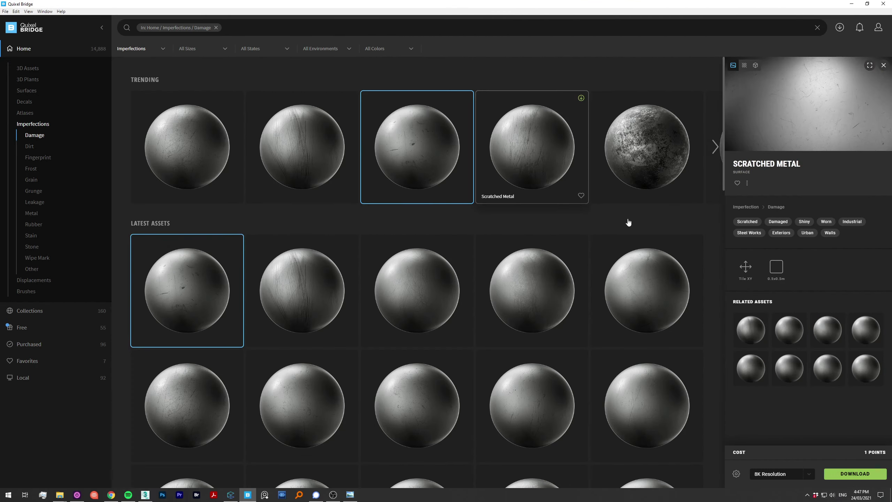
left_click(858, 474)
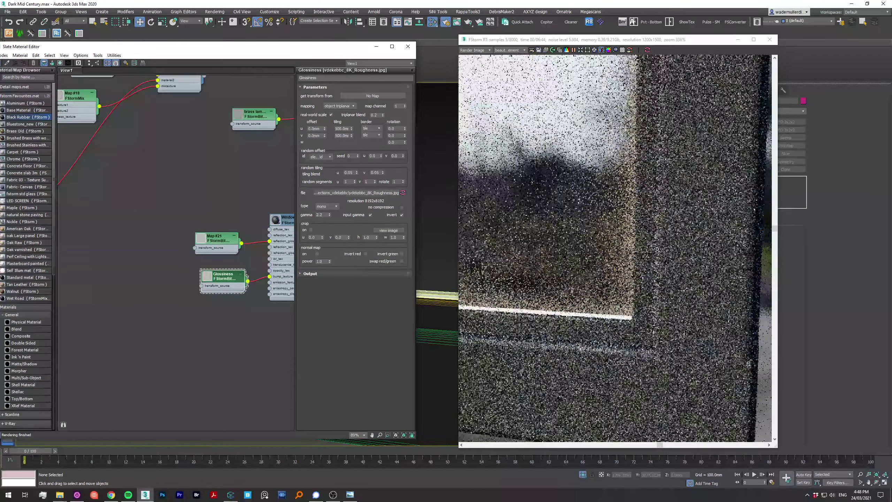
Step: Set the Window frame material's bump amount to 2 as a test
double_click(286, 228)
double_click(334, 412)
type("2")
key("Return")
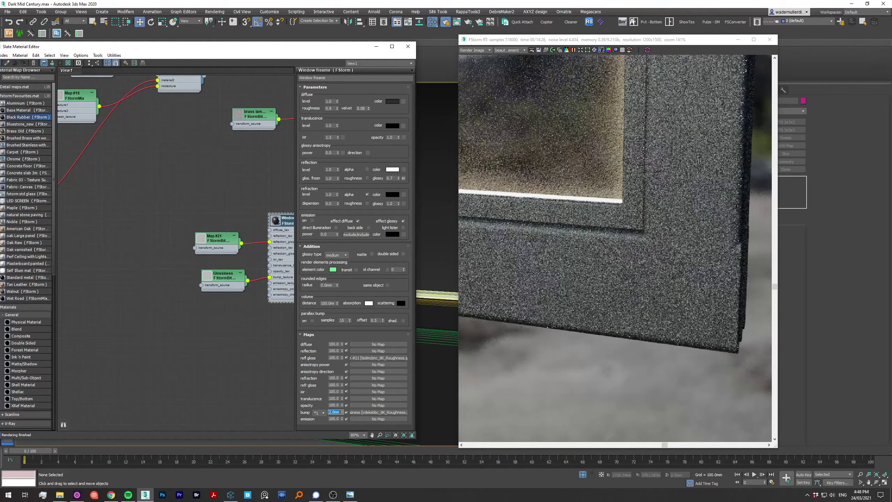
middle_click_drag(576, 278, 551, 285)
Step: Review the Glossiness bitmap, then lower the bump amount to 0.1
double_click(225, 277)
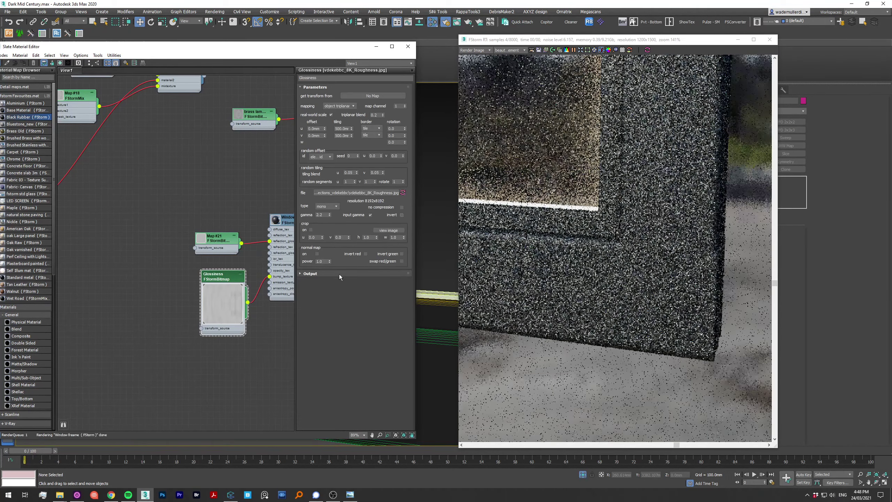
double_click(286, 219)
double_click(333, 412)
type("0.1")
key("Return")
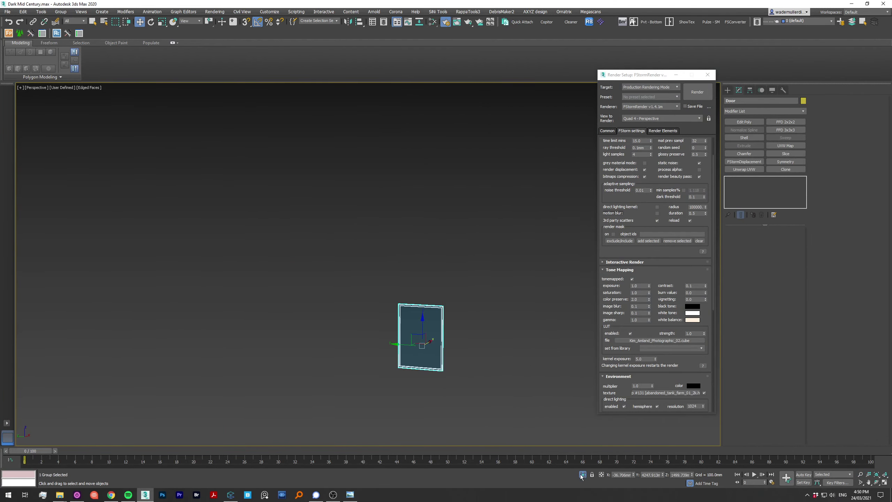
Step: Exit isolation, then select the Door group and isolate it in Front view
left_click(582, 474)
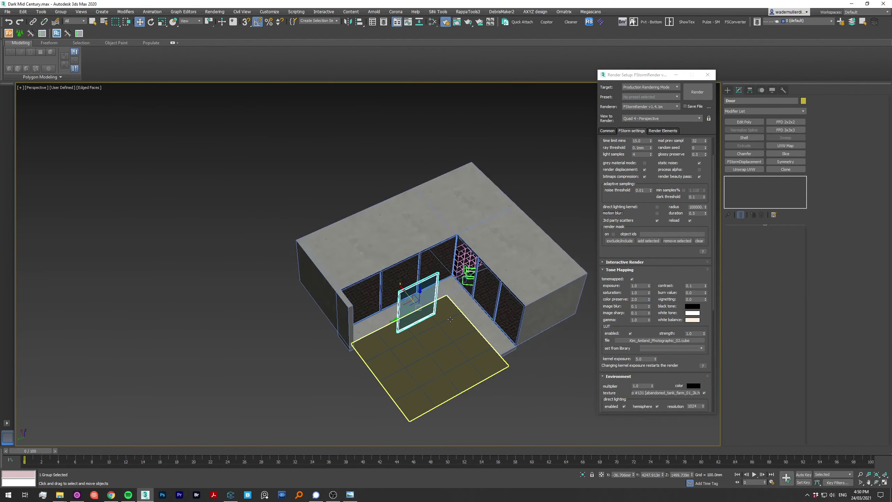
scroll(394, 247, "up", 3)
scroll(394, 247, "up", 4)
left_click(393, 247)
scroll(394, 247, "down", 2)
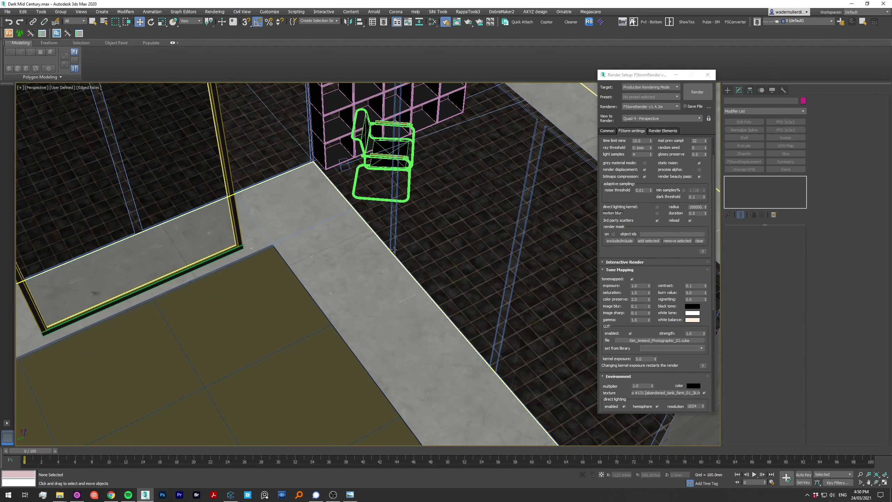
middle_click_drag(351, 229, 229, 213)
left_click(229, 213)
key("alt+q")
key("f")
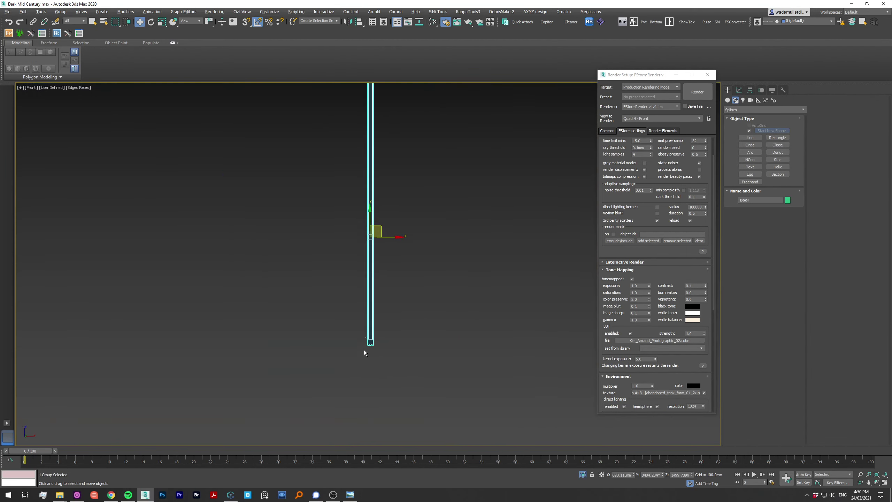
Step: Trace the notched door-bottom profile as a new Line002 spline
left_click(708, 75)
left_click(750, 137)
left_click(269, 332)
left_click(270, 308)
left_click(329, 309)
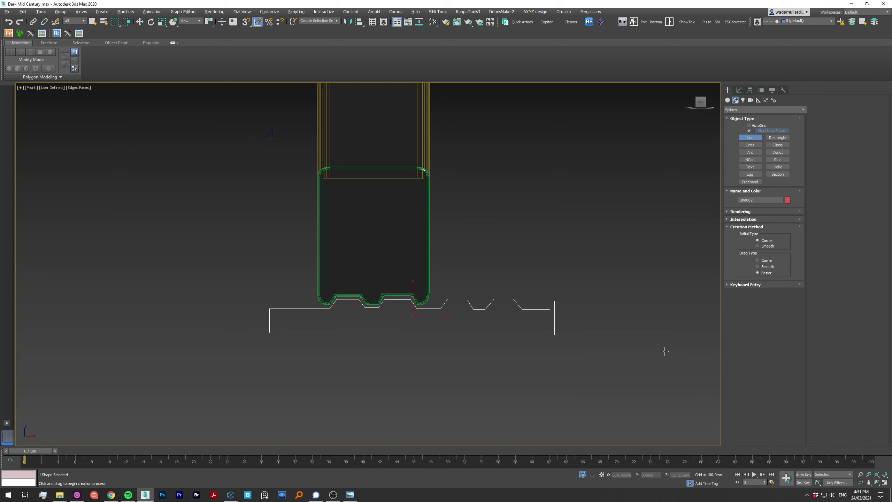
key("p")
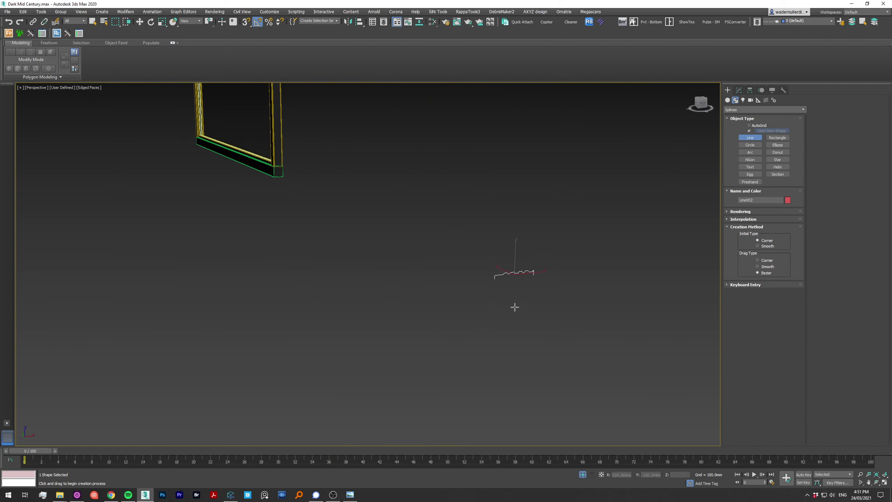
key("e")
middle_click_drag(517, 268, 523, 289, "alt")
Step: Extract Shape002 from the floor's base edges
left_click(486, 244)
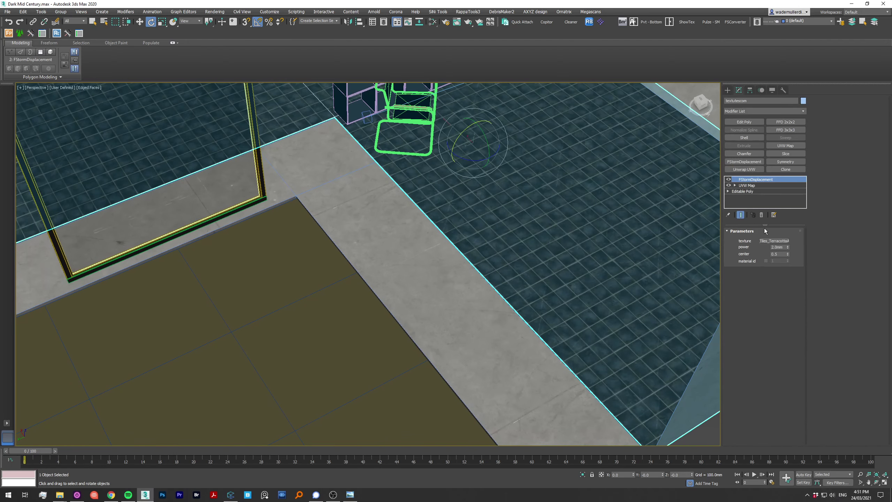
key("2")
scroll(397, 254, "down", 5)
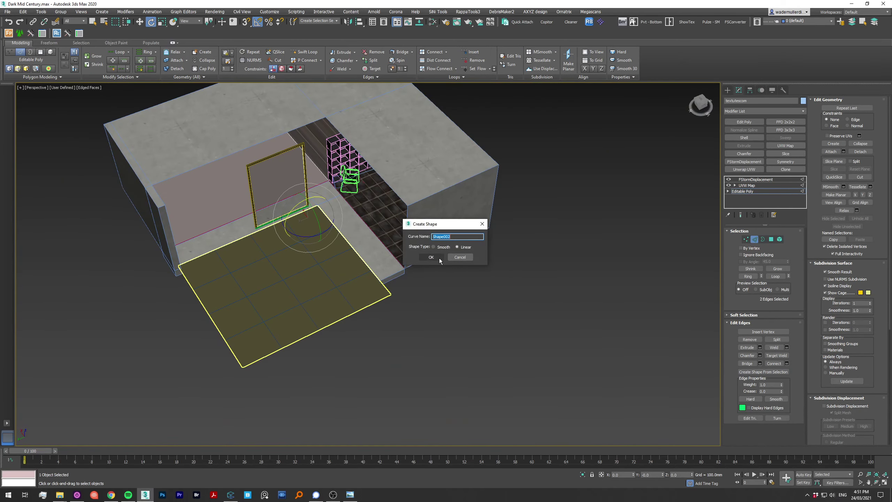
left_click(439, 260)
scroll(351, 246, "up", 5)
Step: Sweep Shape002 using the Line002 profile as its custom section
left_click(786, 137)
middle_click_drag(351, 211, 394, 223)
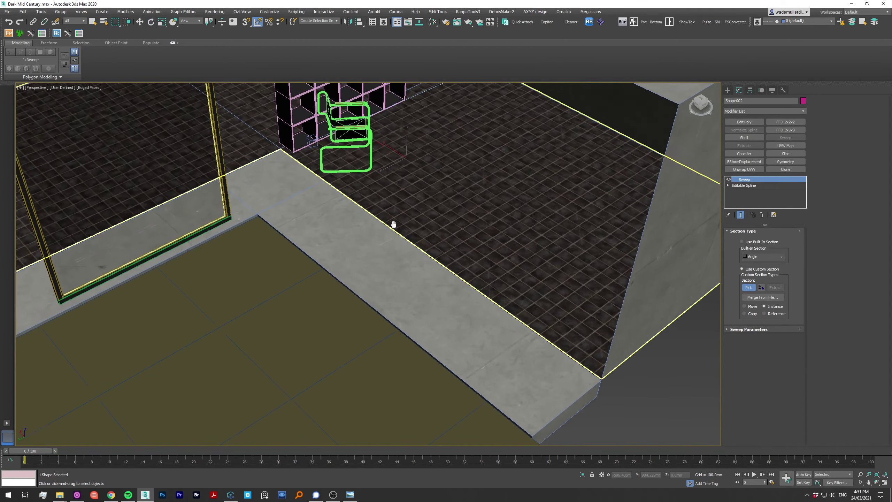
key("F3")
scroll(334, 219, "down", 5)
middle_click_drag(334, 220, 501, 202, "alt")
scroll(502, 201, "up", 8)
left_click(520, 203)
scroll(394, 234, "down", 6)
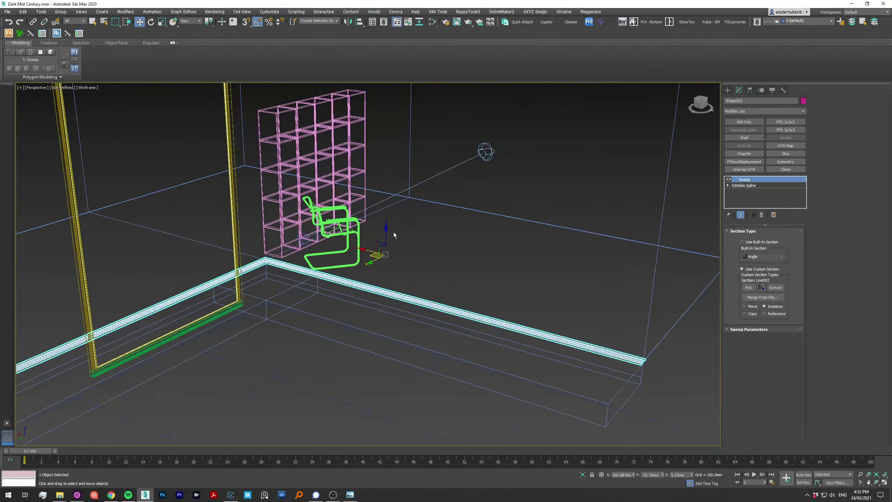
key("F3")
scroll(394, 235, "up", 5)
scroll(394, 235, "down", 4)
scroll(394, 235, "up", 4)
mouse_move(393, 235)
middle_mouse_down()
mouse_move(336, 208)
mouse_move(211, 197)
middle_mouse_up()
Step: Set the sweep's pivot alignment to the profile's top-left corner
left_click(749, 329)
left_click(742, 383)
scroll(186, 173, "up", 6)
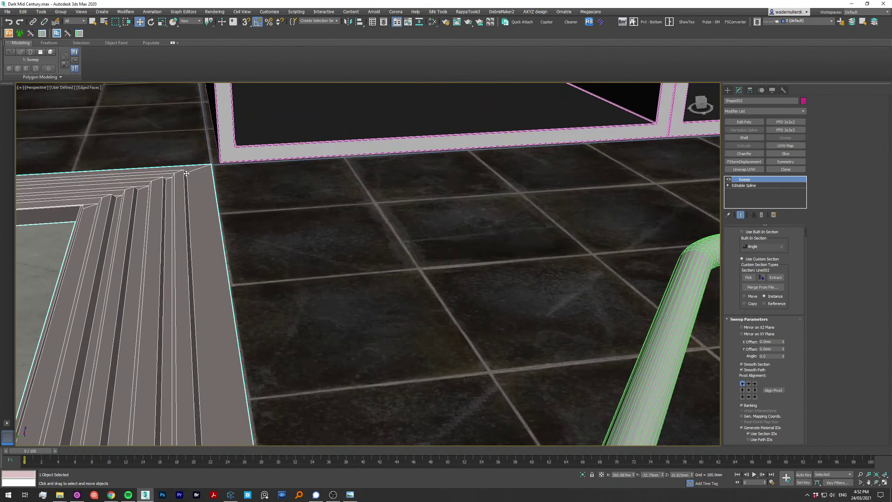
scroll(186, 173, "up", 5)
scroll(452, 241, "down", 6)
scroll(348, 183, "up", 3)
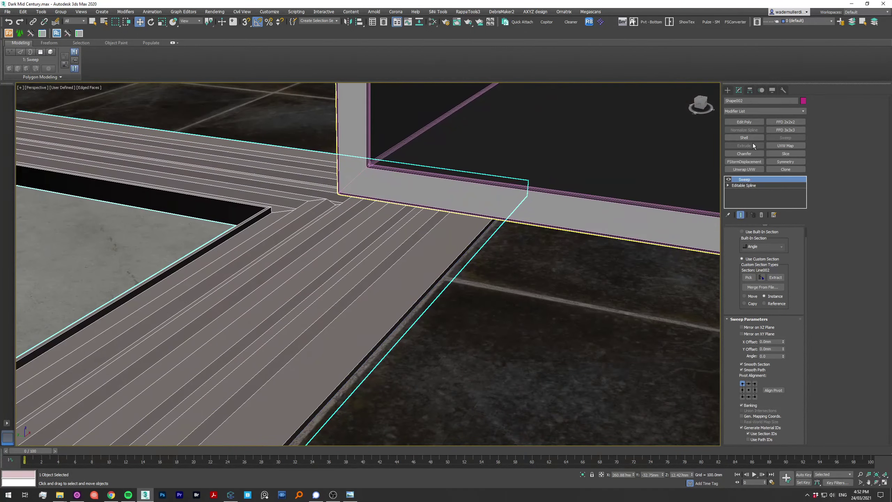
Step: Add a 0.5 mm, 1-segment Chamfer modifier to the skirting
left_click(744, 154)
scroll(387, 246, "down", 3)
middle_click_drag(386, 281, 464, 353)
key("m")
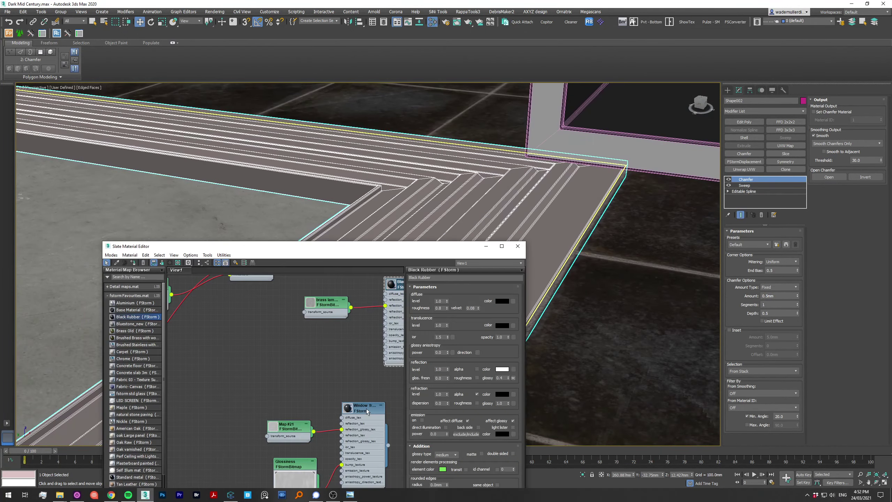
left_click(517, 247)
scroll(352, 247, "down", 5)
middle_click_drag(351, 246, 387, 282, "alt")
Step: Clone the door frame group as a copy while rotating it
left_click(353, 212)
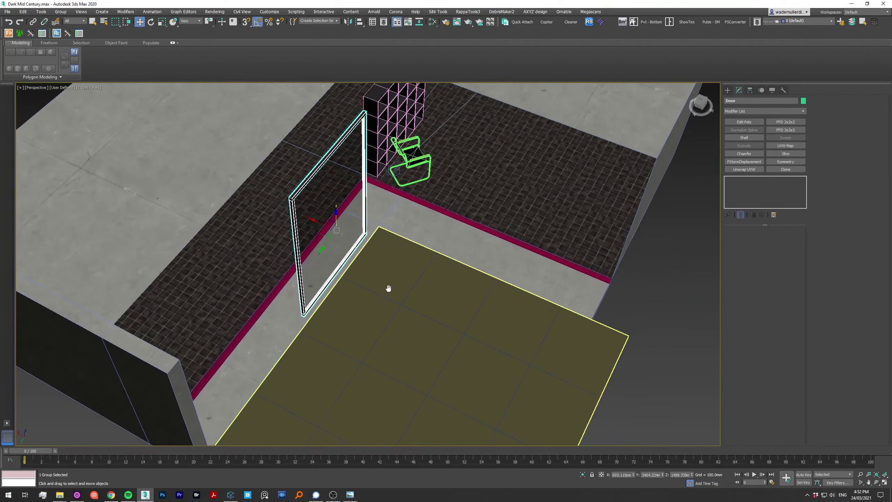
key("Return")
key("e")
mouse_move(354, 211)
left_mouse_down("shift")
mouse_move(362, 215)
mouse_move(316, 204)
left_mouse_up("shift")
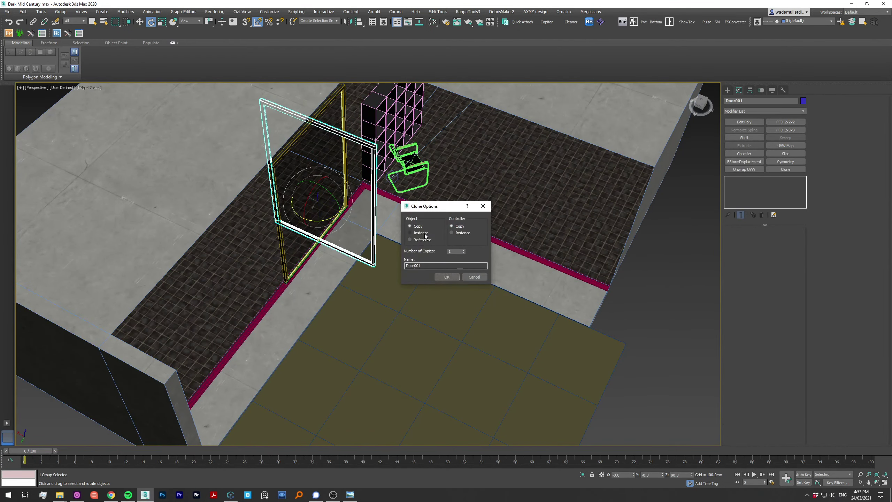
key("Return")
key("w")
Step: In a side wireframe view, slide a door copy further right
key("t")
key("f")
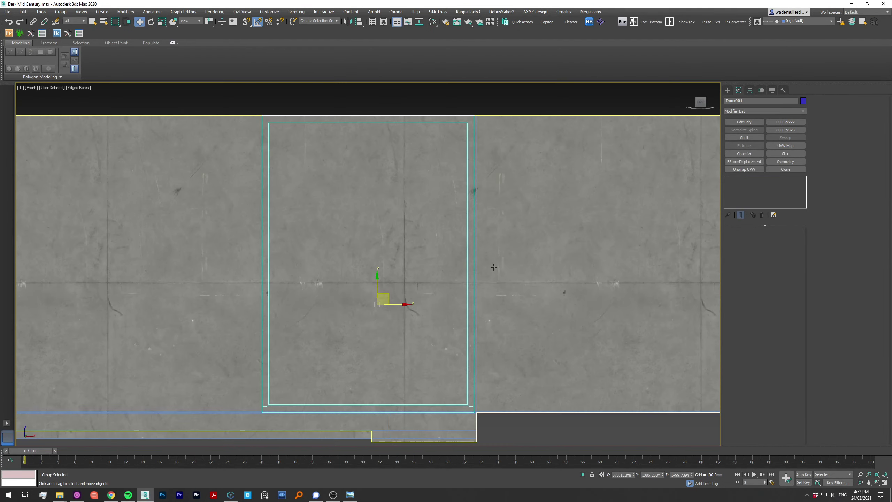
key("l")
key("F3")
key("z")
key("shift+z")
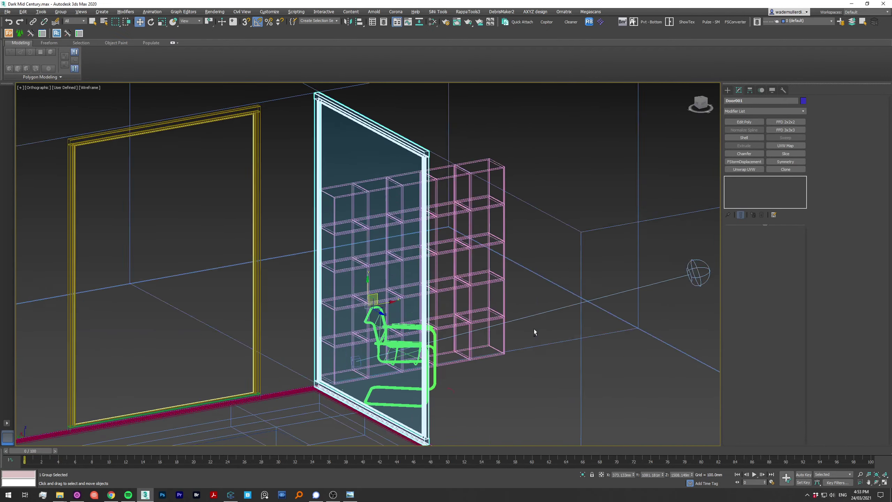
scroll(354, 329, "down", 3)
scroll(353, 330, "up", 5)
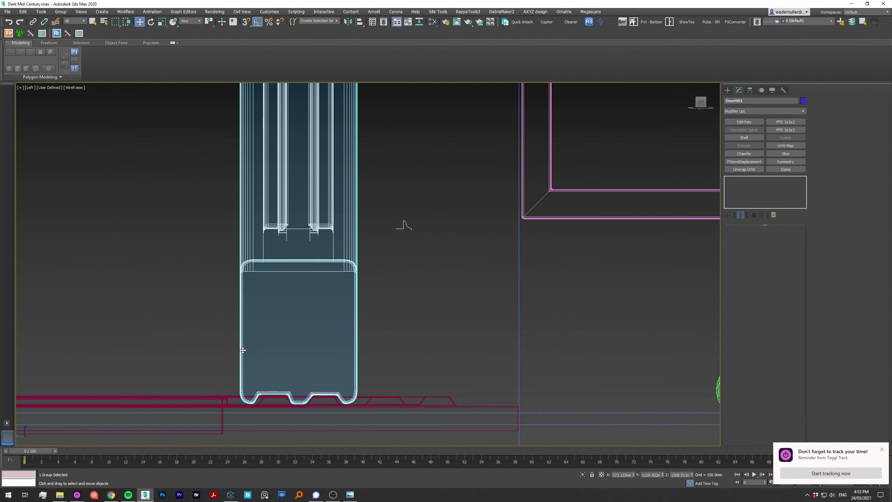
left_click_drag(335, 283, 446, 283, "shift")
key("shift+z")
key("shift+z")
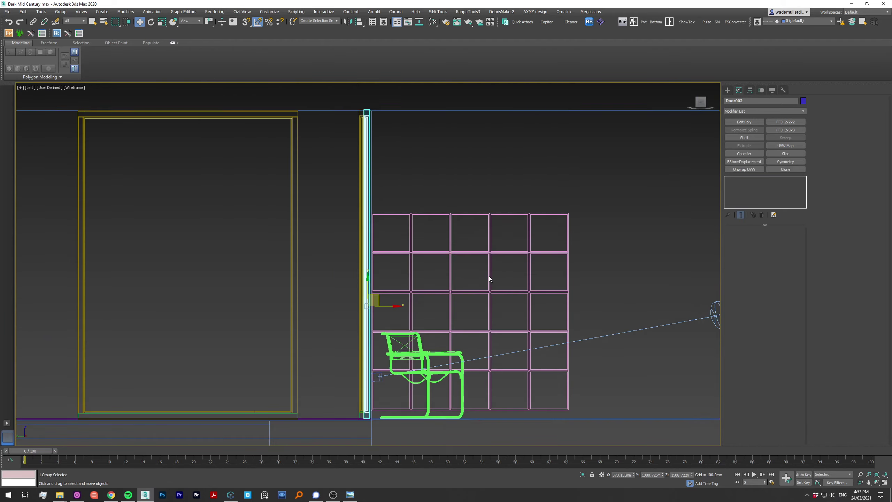
key("shift+y")
key("shift+y")
scroll(379, 349, "up", 2)
Step: Adjust the first door copy and the profile line, undoing the unwanted changes
left_click(378, 349)
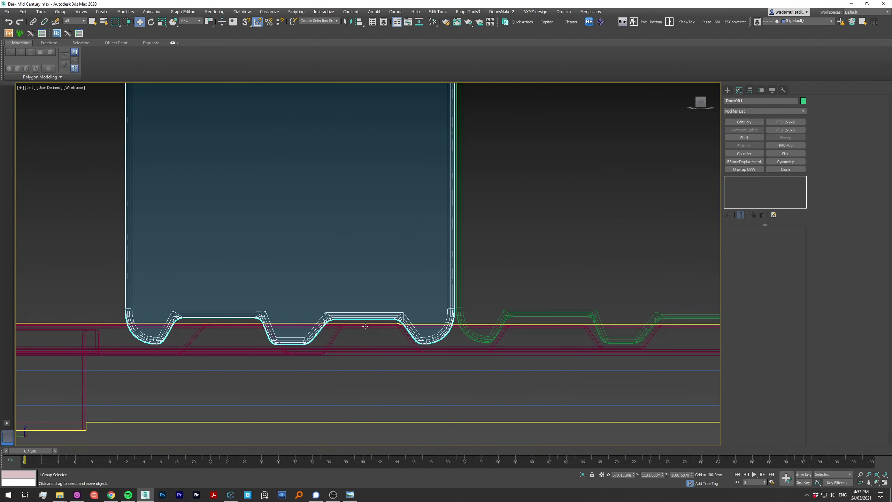
key("shift+z")
key("e")
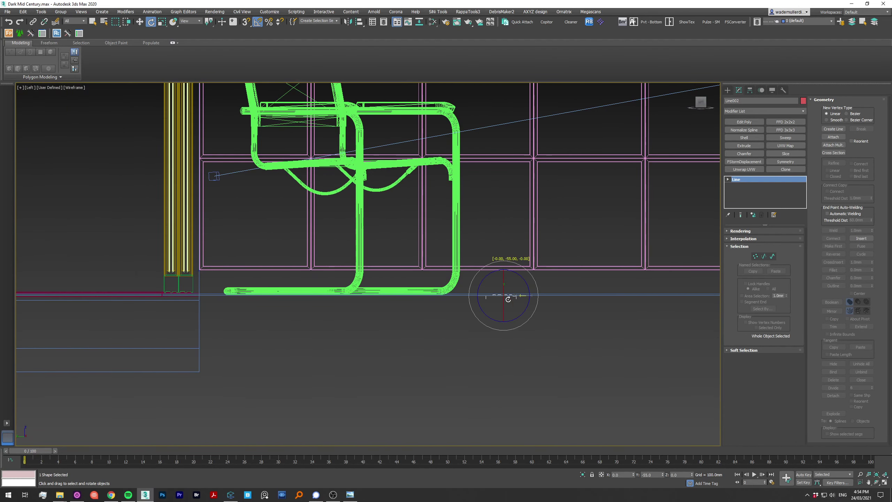
key("w")
key("shift+z")
key("1")
scroll(386, 368, "up", 2)
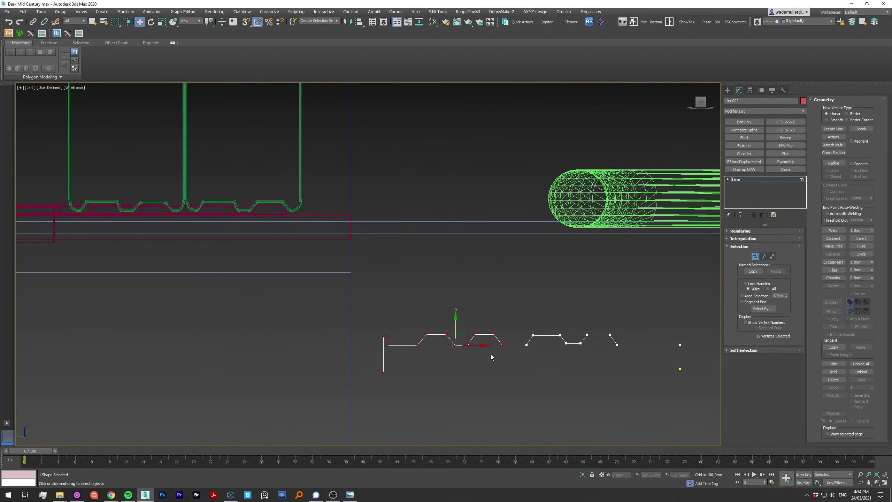
key("ctrl+z")
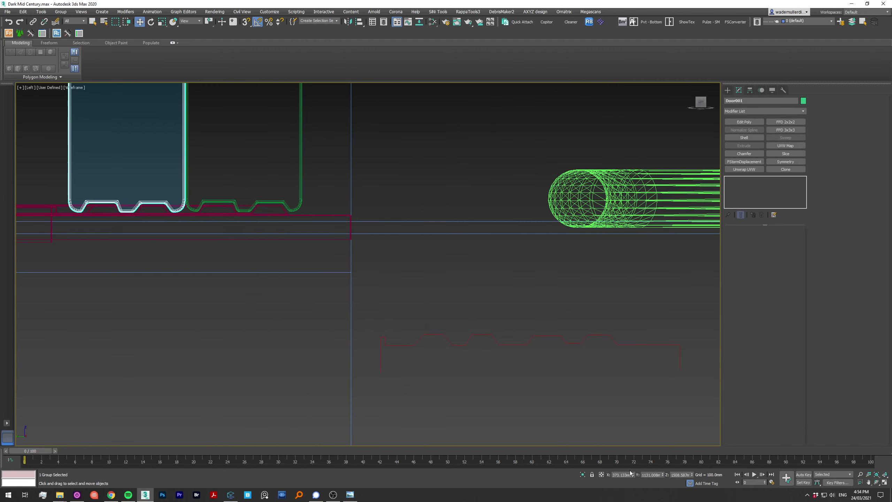
key("ctrl+z")
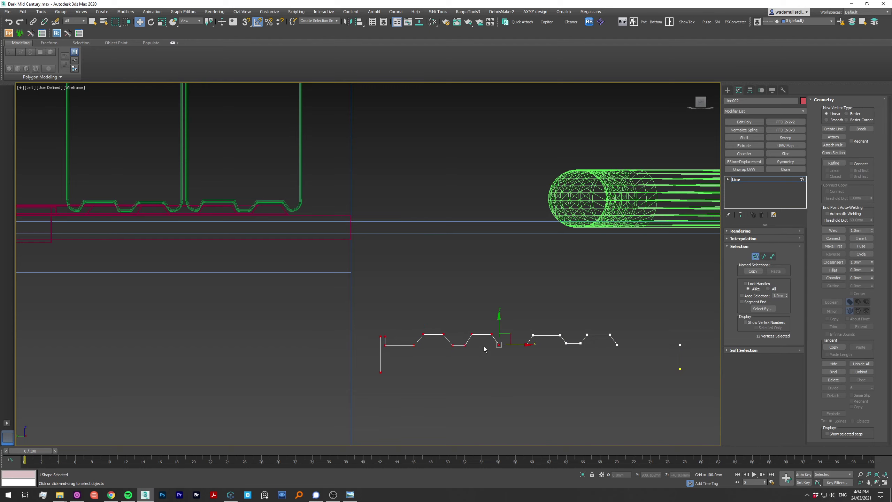
key("shift+z")
key("ctrl+z")
key("shift+z")
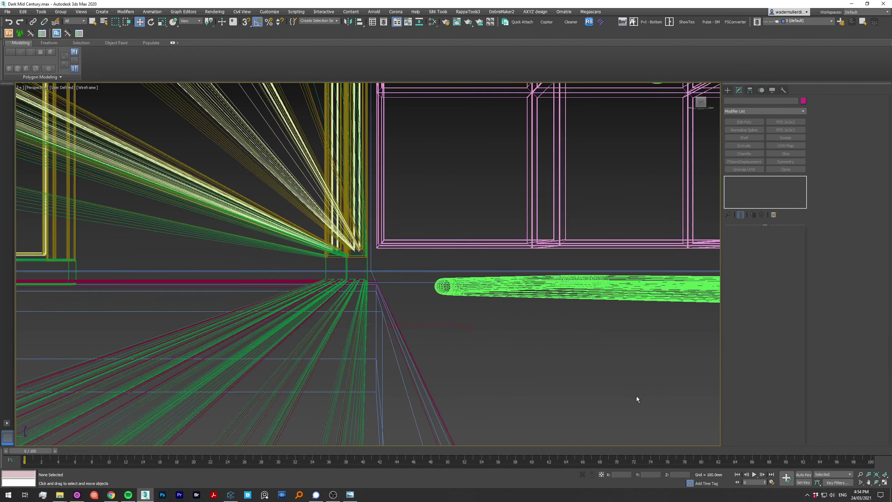
key("shift+z")
key("shift+z")
Step: Move the door copies down onto the floor and spread them along the wall
left_click(303, 333)
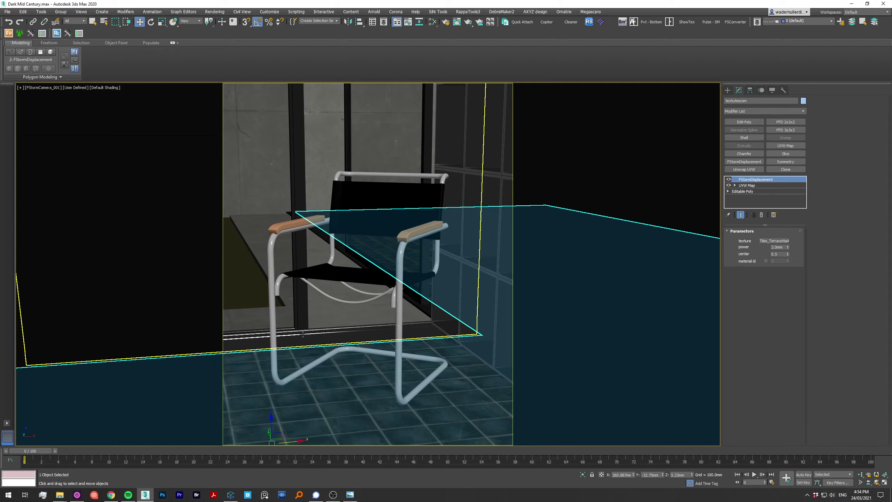
left_click(303, 319)
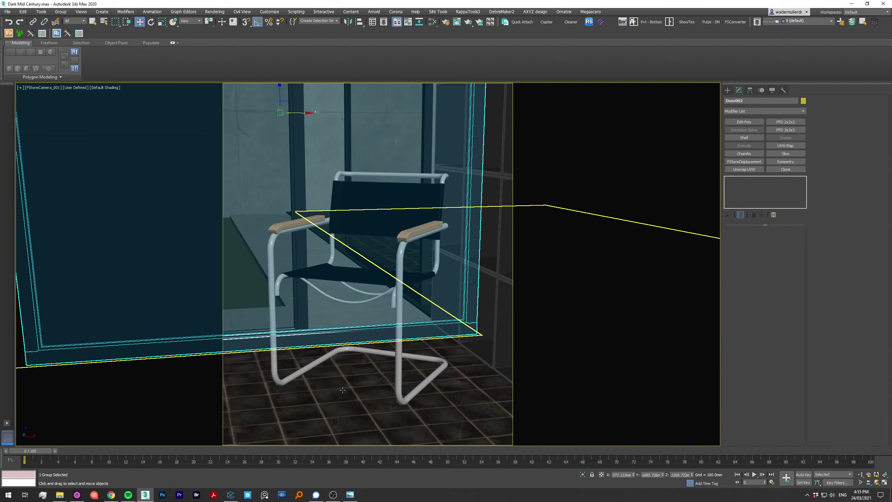
key("shift+z")
key("shift+z")
key("shift+z")
scroll(520, 252, "up", 3)
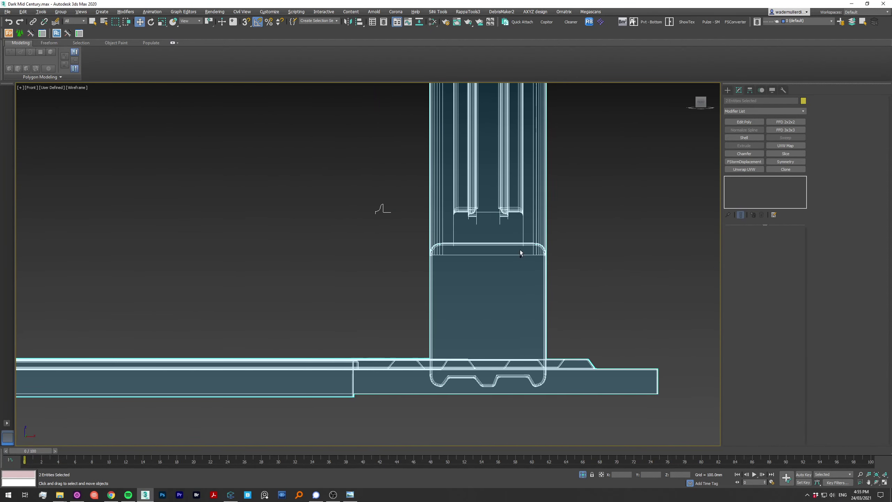
left_click(520, 252)
mouse_move(520, 252)
left_mouse_down()
mouse_move(487, 222)
mouse_move(604, 222)
left_mouse_up()
scroll(454, 279, "down", 2)
scroll(454, 279, "up", 5)
mouse_move(455, 280)
middle_mouse_down("alt")
mouse_move(529, 202)
mouse_move(493, 281)
middle_mouse_up("alt")
scroll(494, 281, "down", 1)
left_click(494, 281)
left_click_drag(494, 282, 132, 278)
Step: Add one more door copy to complete the row
middle_click_drag(132, 278, 279, 234, "alt")
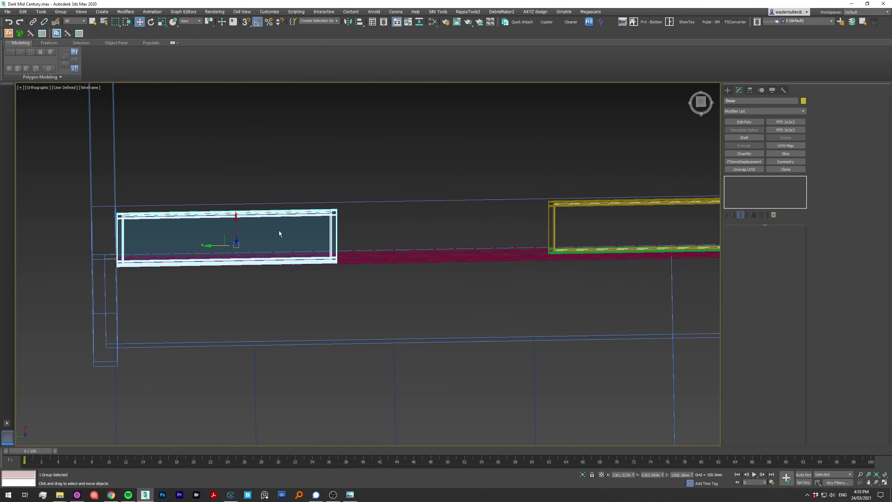
mouse_move(279, 234)
left_mouse_down()
mouse_move(386, 233)
mouse_move(287, 232)
left_mouse_up()
left_click(427, 274)
key("F3")
middle_click_drag(427, 275, 378, 288, "alt")
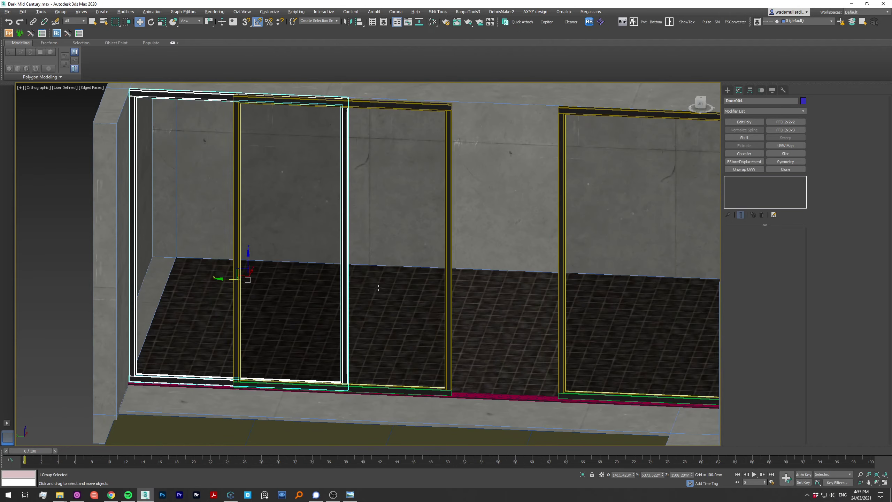
key("p")
Step: Check the tiled floor's base mesh, then start an interactive render from the camera
left_click(478, 378)
scroll(387, 282, "up", 4)
key("F3")
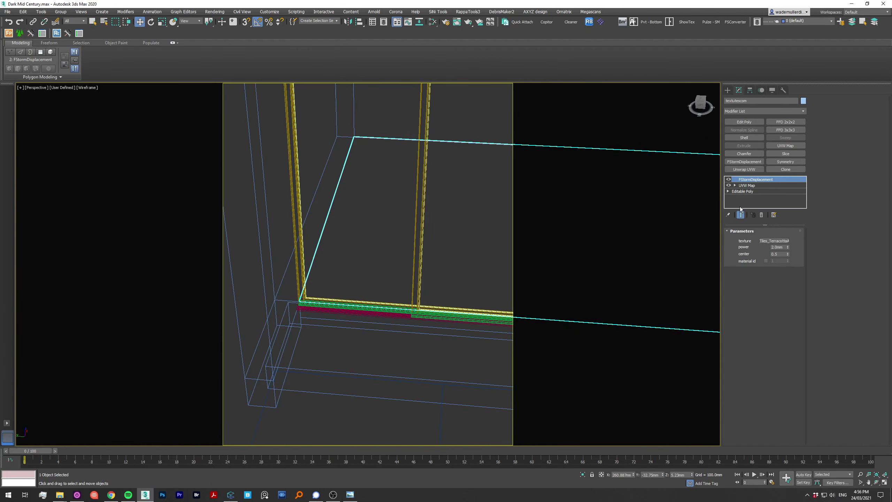
left_click(745, 191)
key("c")
key("ctrl+d")
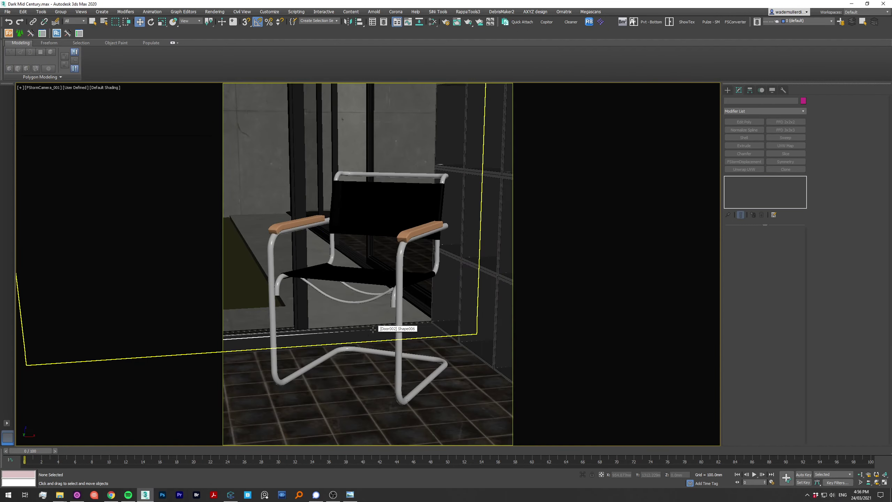
key("shift+q")
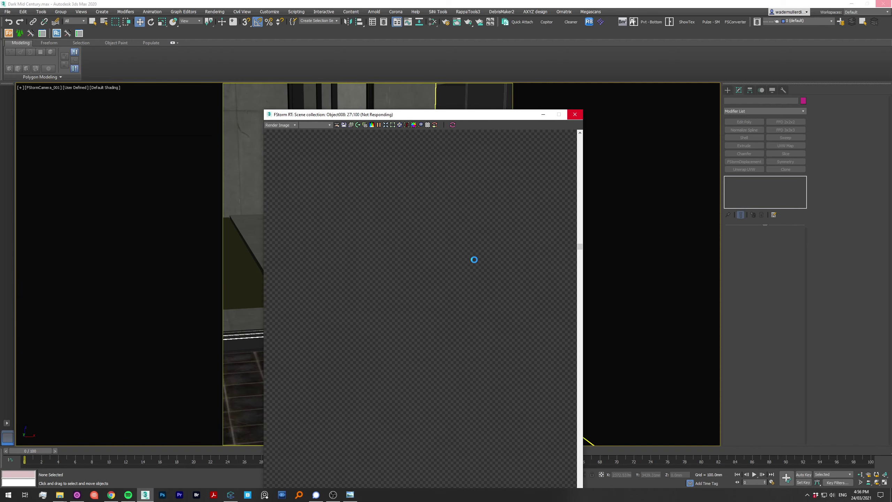
Step: Set render exposure to 5.0 and max depth to 32
left_click_drag(499, 117, 484, 46)
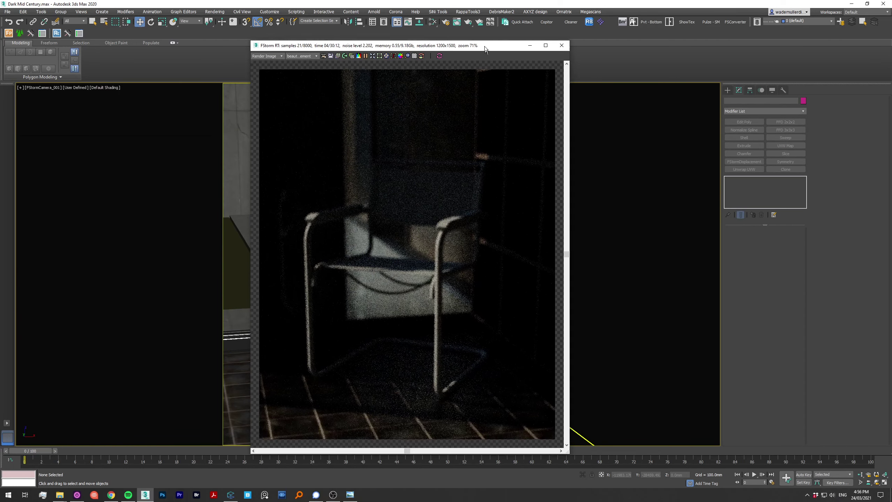
key("F10")
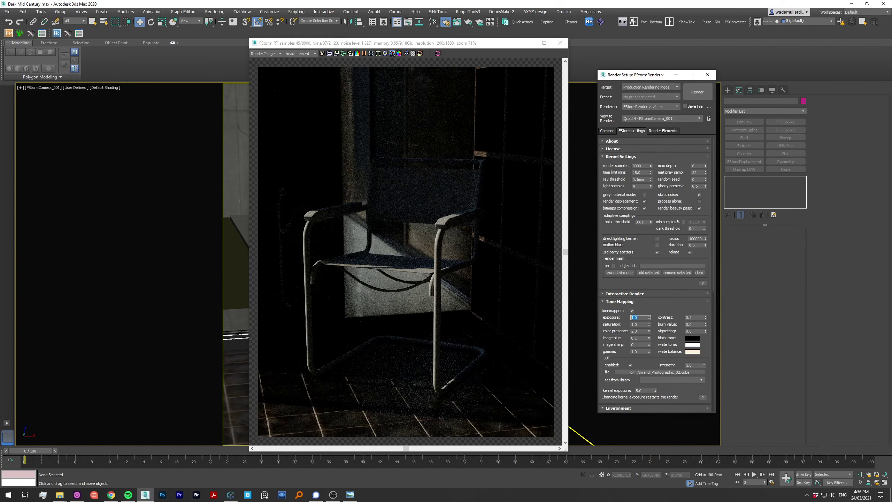
type("5")
key("Return")
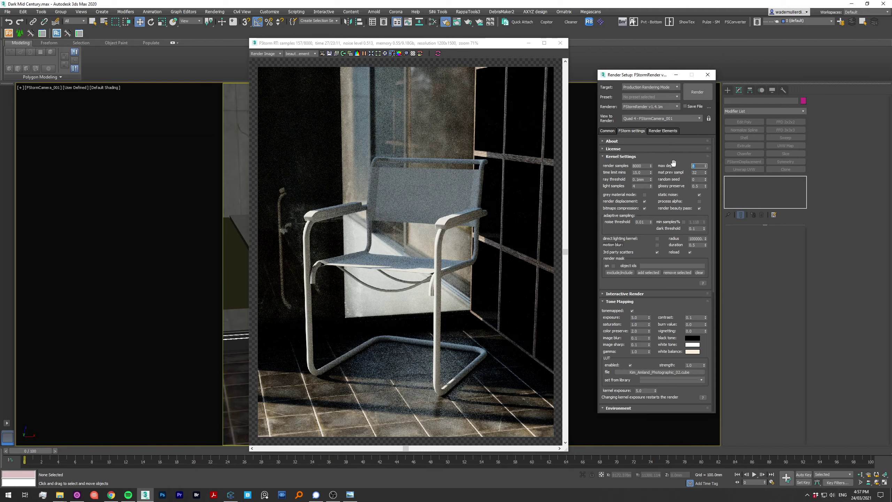
type("32")
key("Return")
Step: Open the glass + dirt material's settings in the Slate Material Editor
key("m")
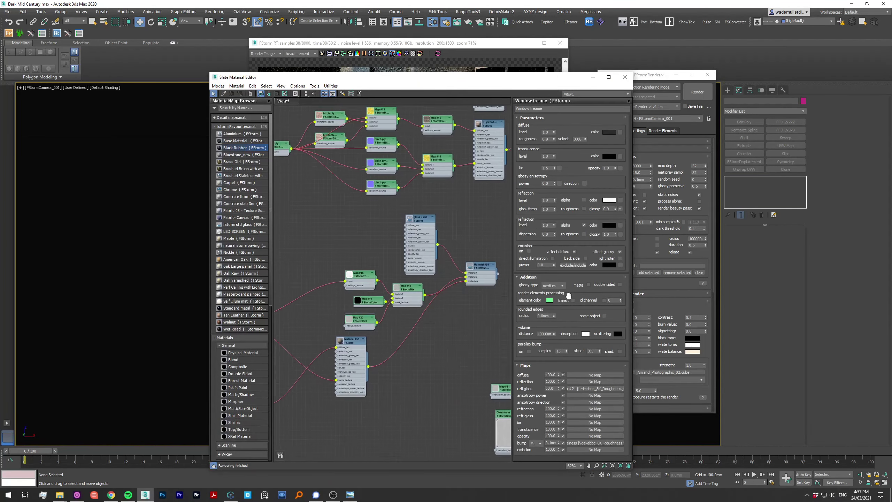
middle_click_drag(456, 211, 479, 219)
double_click(443, 228)
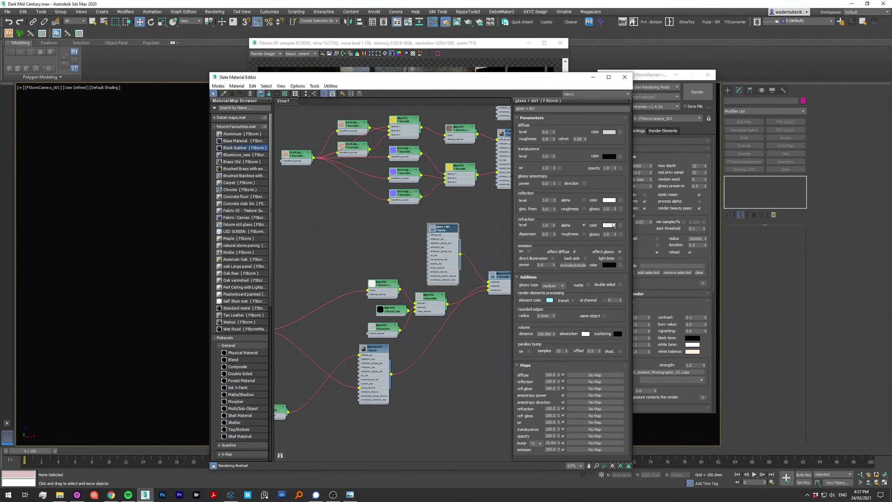
left_click(624, 77)
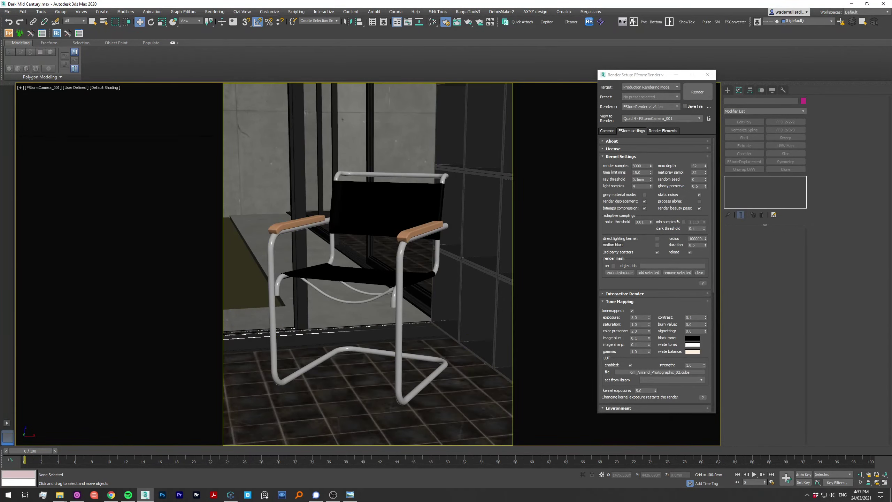
Step: Zoom the perspective view to the chair and move the door frame group left
key("p")
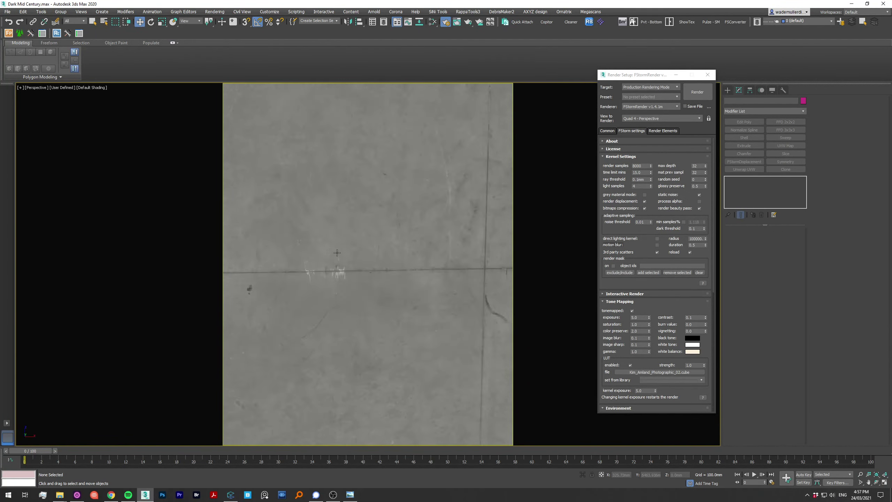
key("shift+z")
key("shift+z")
key("shift+z")
key("ctrl+w")
key("shift+z")
key("shift+z")
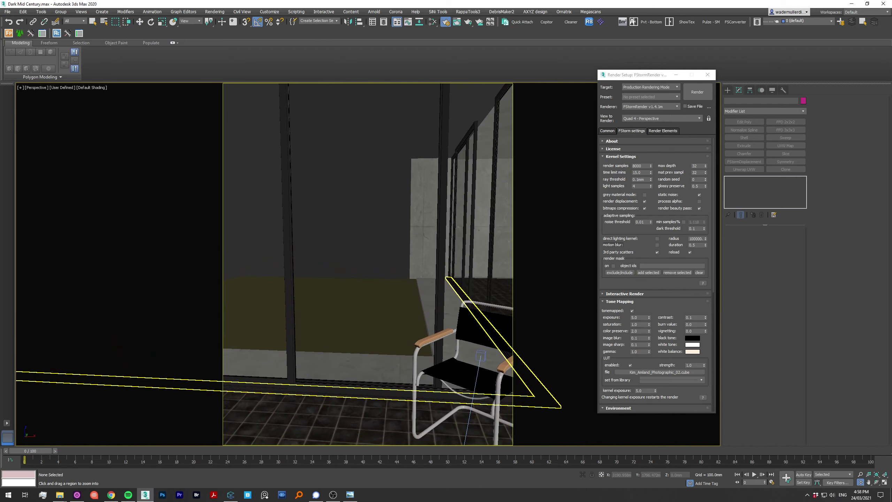
key("shift+z")
key("shift+z")
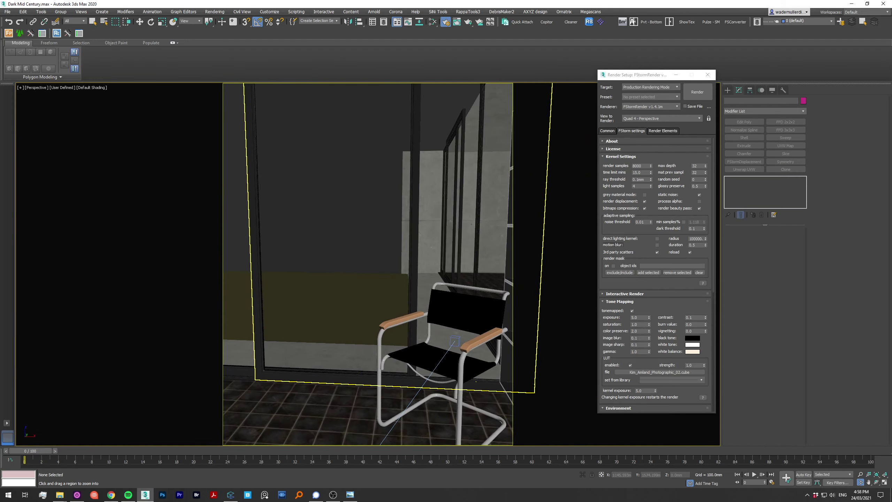
key("w")
mouse_move(313, 361)
left_mouse_down()
mouse_move(288, 244)
mouse_move(188, 238)
mouse_move(253, 245)
left_mouse_up()
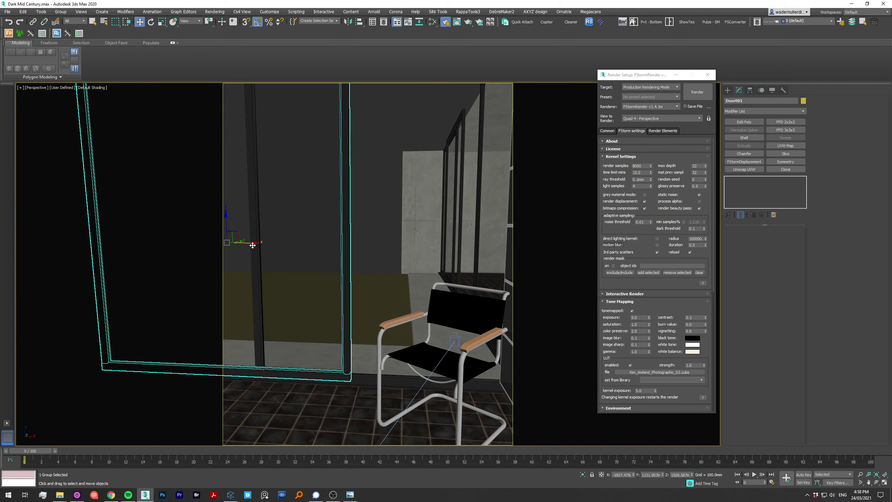
Step: In Slate, wire the Map #18 FStormMix map into the blend material
key("m")
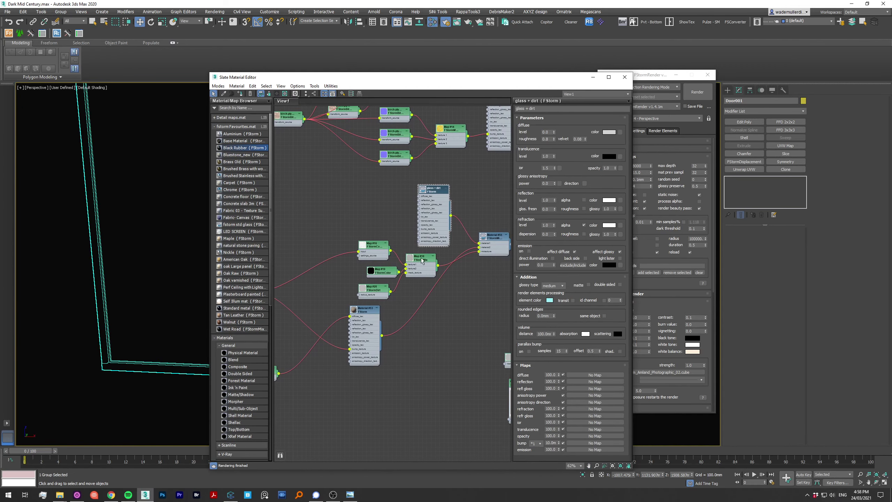
double_click(421, 260)
left_click(555, 150)
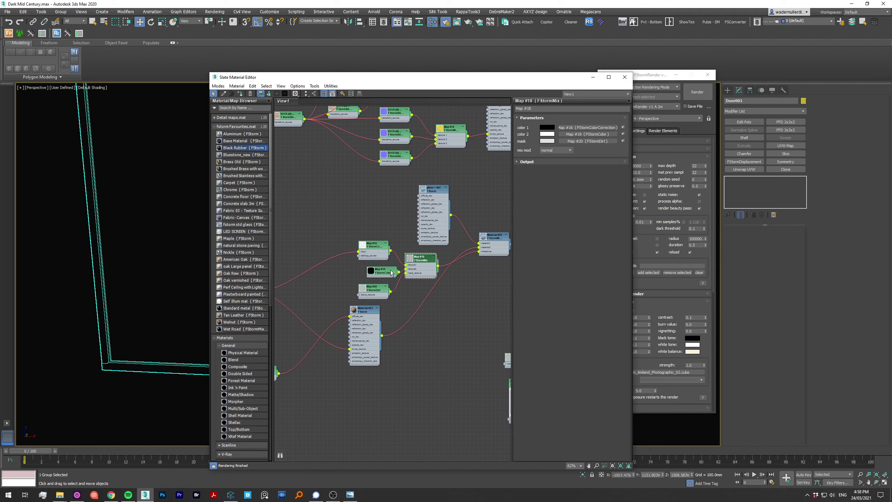
scroll(407, 267, "up", 4)
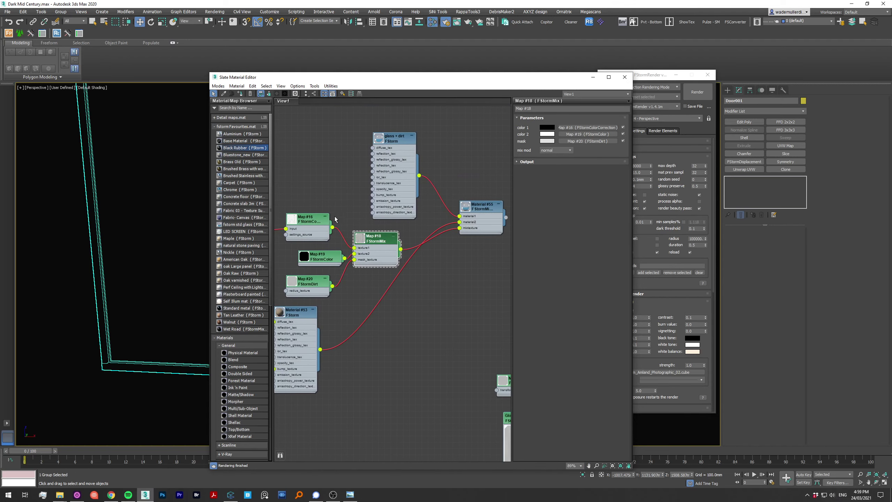
middle_click_drag(461, 231, 454, 221)
left_click_drag(394, 239, 463, 227)
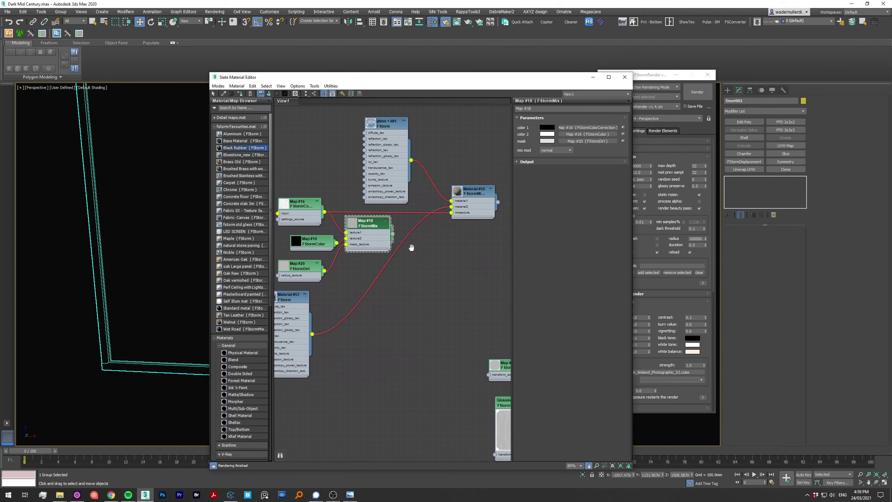
Step: Set the Map #20 FStormDirt distribution to 5
left_click(639, 174)
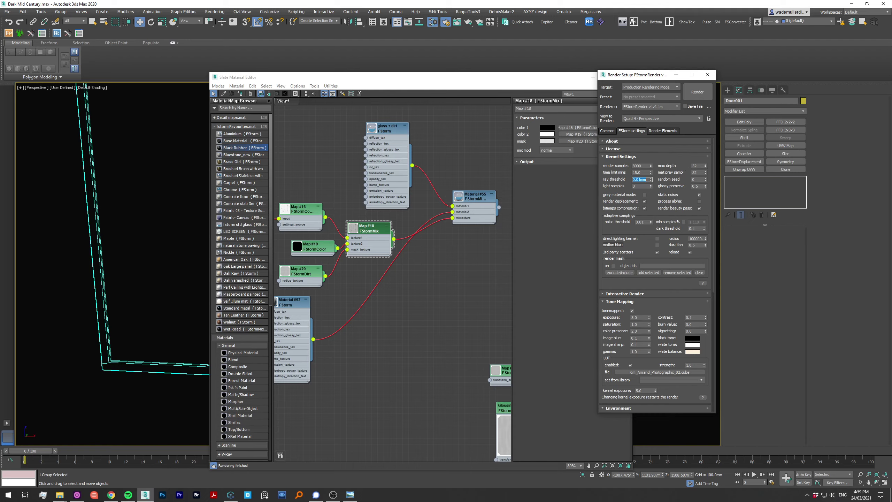
middle_click_drag(404, 270, 433, 270)
double_click(330, 270)
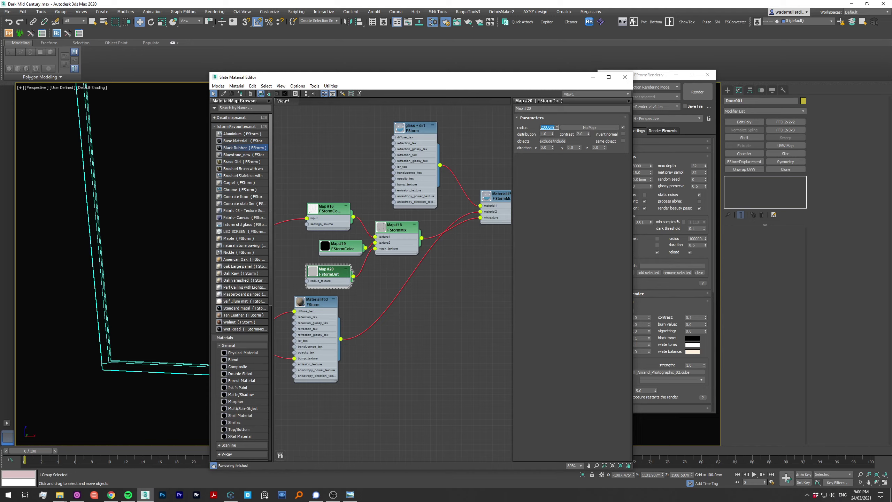
key("Tab")
type("5")
key("Return")
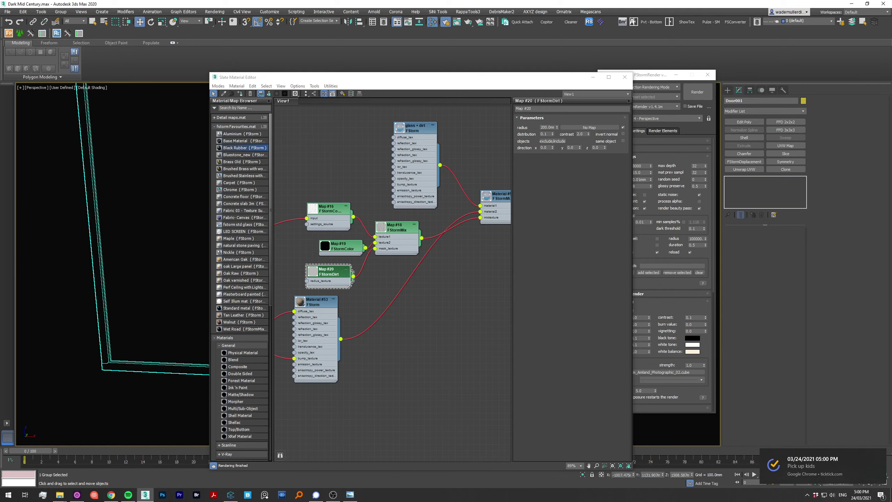
left_click(626, 77)
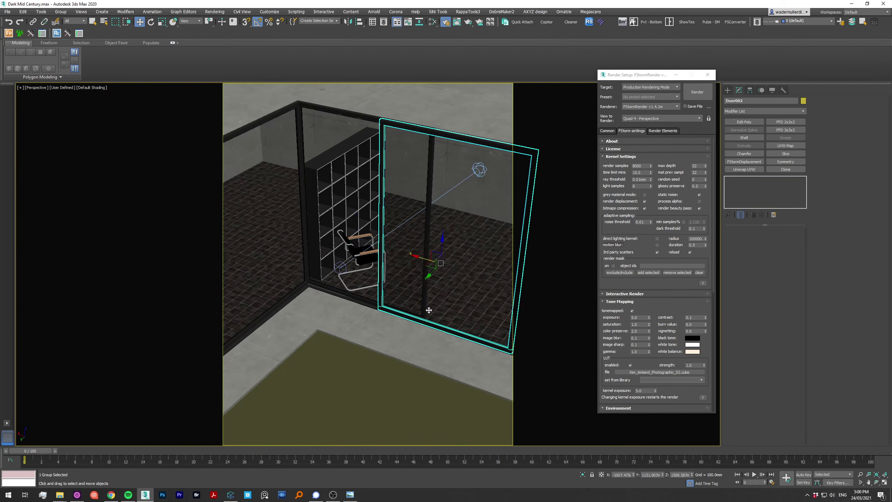
Step: Look through FStormCamera_001 and start an FStorm RT interactive render
left_click(429, 310)
key("c")
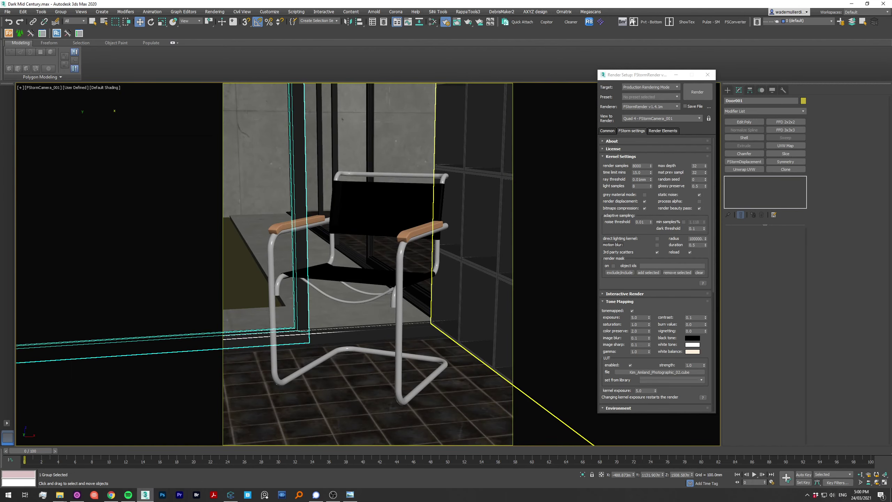
key("shift+q")
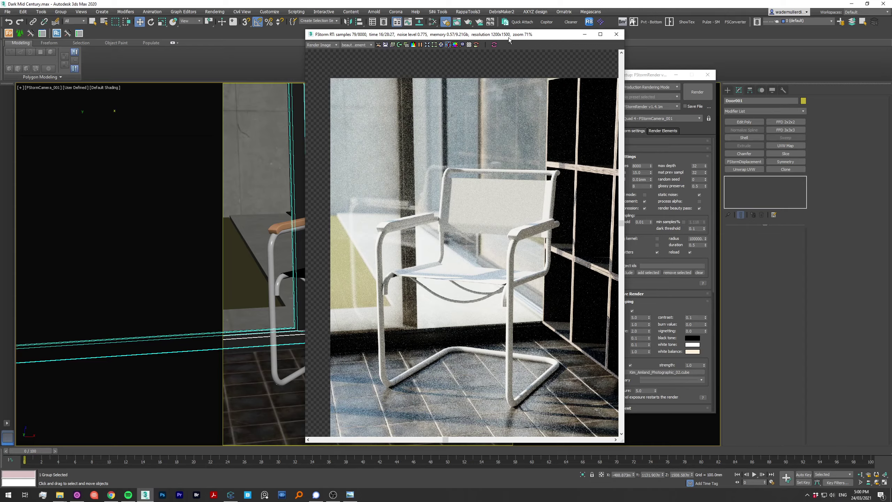
left_click_drag(508, 37, 260, 39)
Step: Raise the Map #15 colour-correction saturation to 2
key("m")
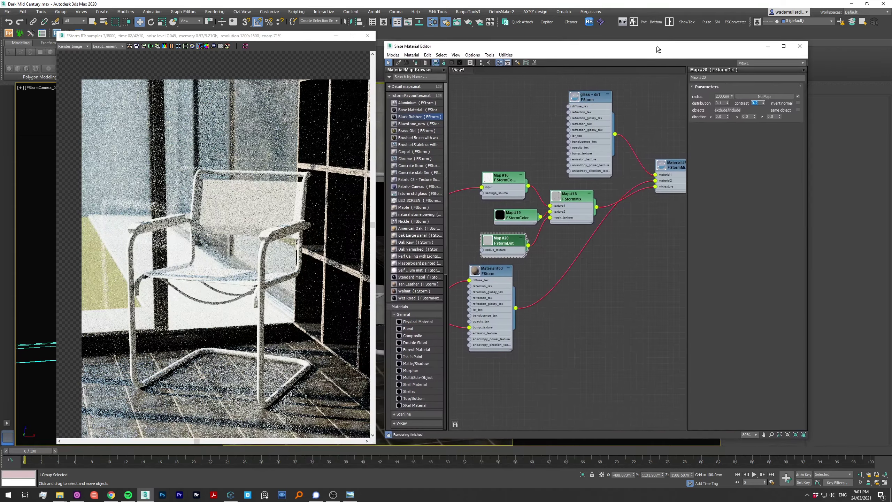
left_click_drag(658, 49, 658, 47)
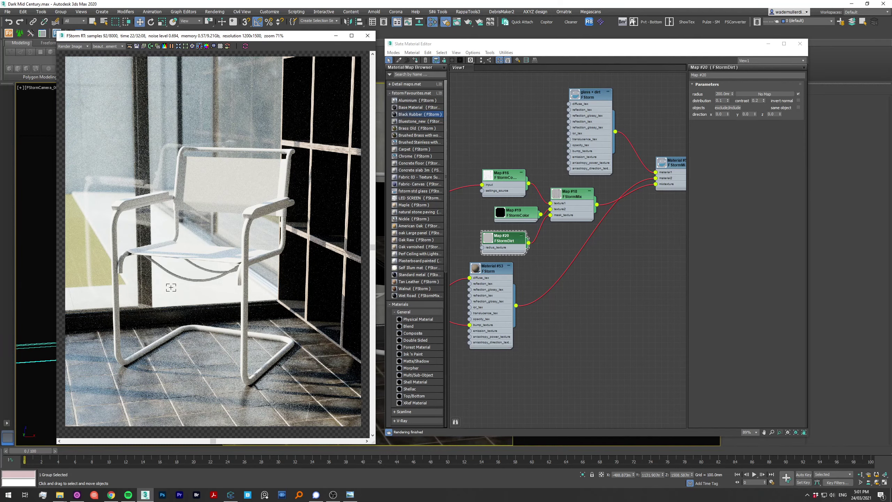
left_click_drag(516, 42, 576, 60)
middle_click_drag(709, 91, 708, 246)
scroll(709, 247, "down", 2)
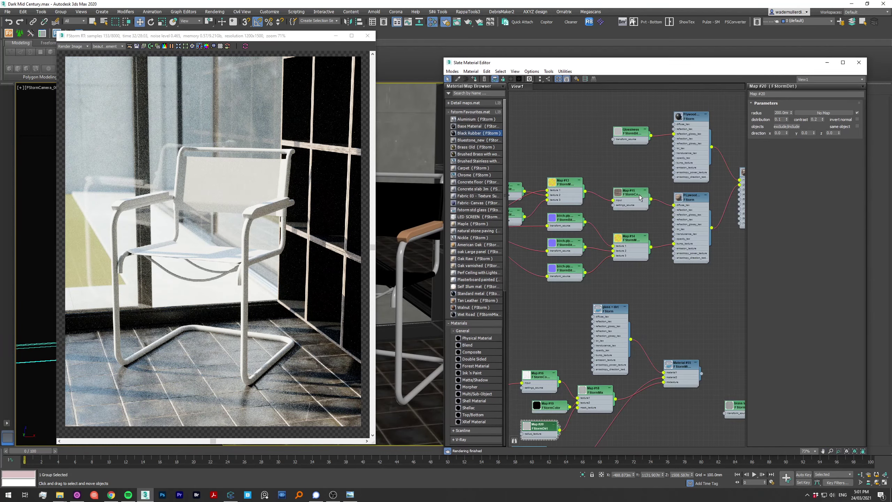
left_click(631, 193)
double_click(781, 146)
type("2")
key("Tab")
key("Tab")
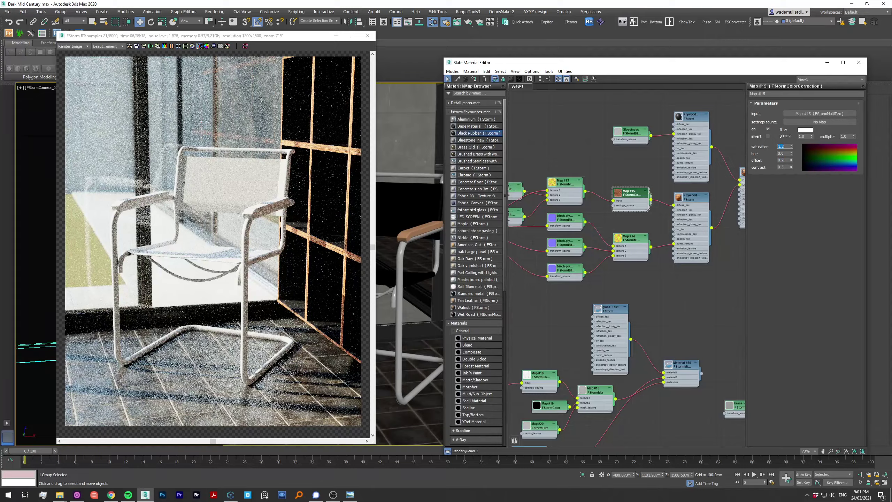
key("m")
Step: Refresh the interactive render size to 1600x2000 in Render Setup
key("F10")
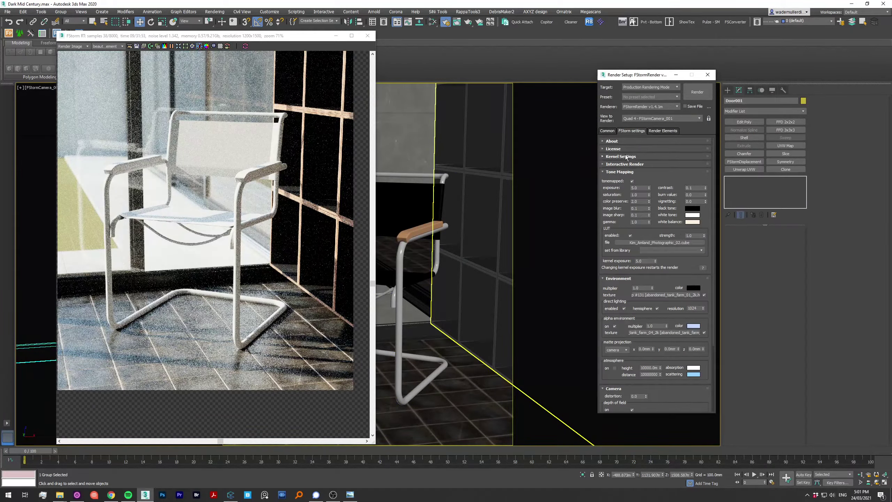
left_click(627, 164)
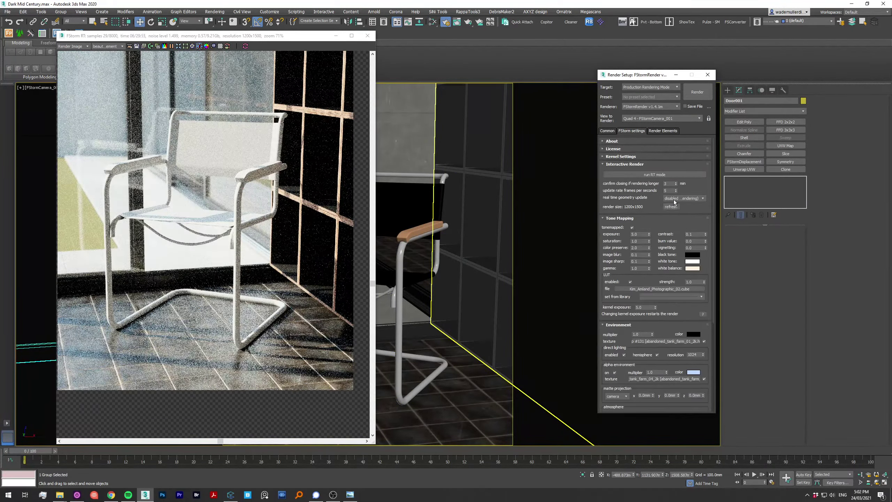
left_click(670, 207)
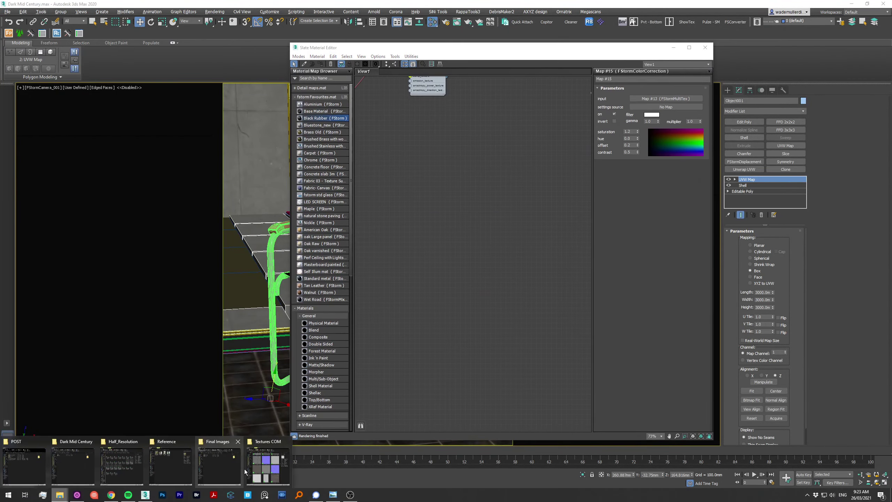
Step: Bring the concrete texture bitmaps into the Slate node view
left_click(245, 471)
left_click_drag(497, 211, 369, 278)
scroll(411, 314, "up", 2)
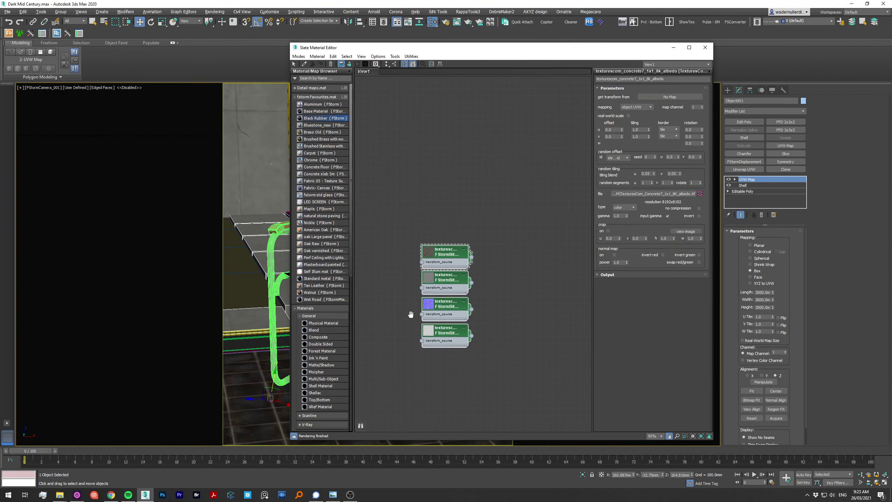
scroll(411, 314, "up", 3)
scroll(320, 292, "down", 5)
Step: Build a new FStorm concrete material with roughness driving glossiness and assign it to the tiles
left_click_drag(315, 215, 508, 172)
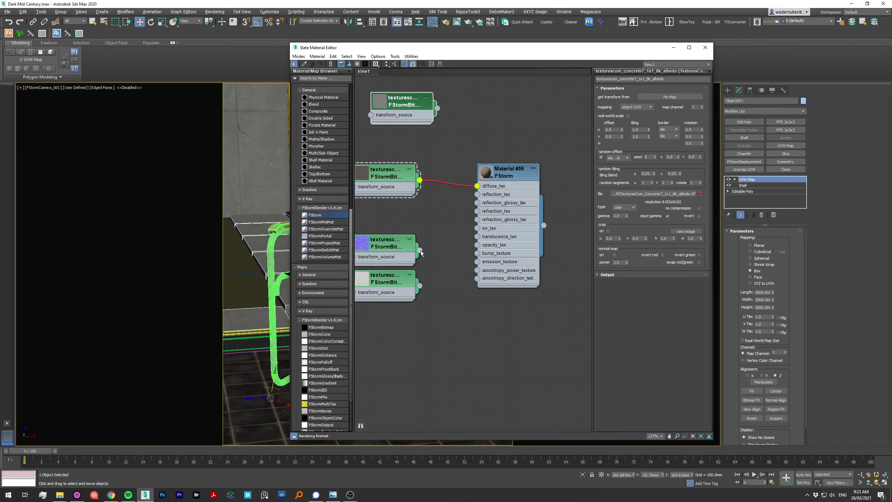
left_click_drag(484, 201, 477, 203)
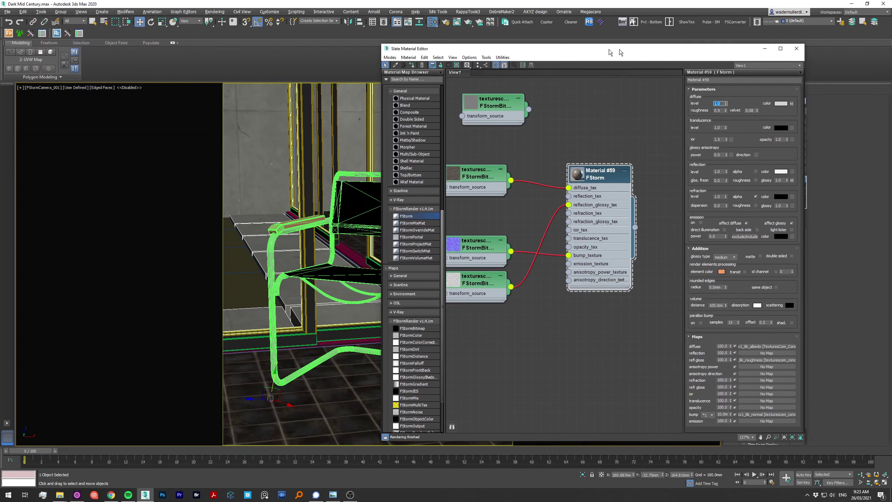
scroll(302, 306, "down", 10)
scroll(310, 311, "down", 10)
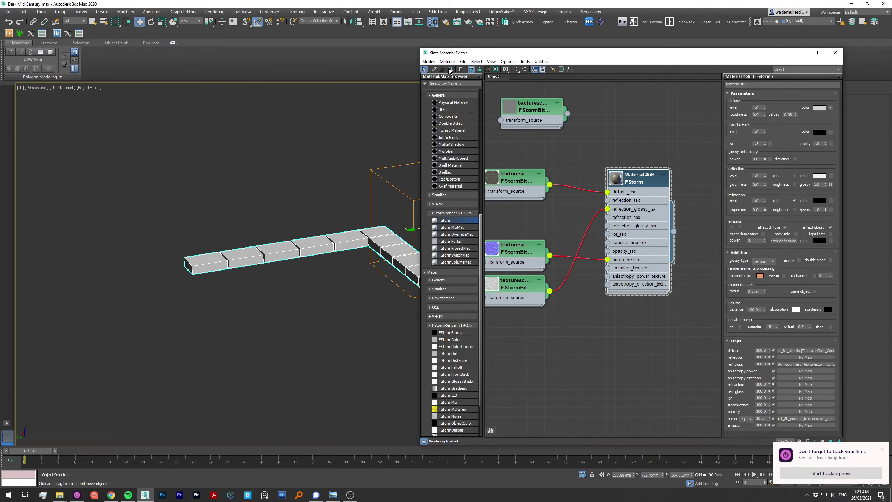
left_click(516, 178)
left_click(488, 70)
Step: Collapse the step tiles to Editable Poly
scroll(387, 246, "up", 10)
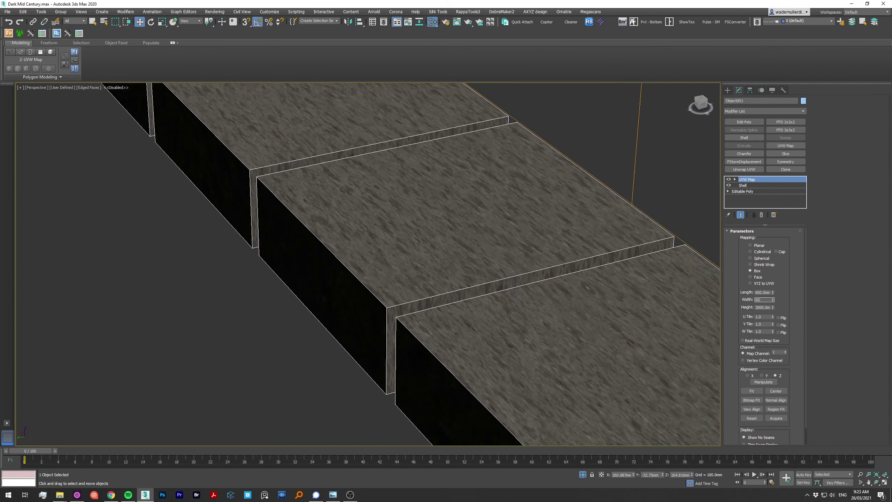
scroll(478, 299, "down", 5)
scroll(492, 281, "down", 3)
scroll(514, 311, "up", 2)
right_click(514, 311)
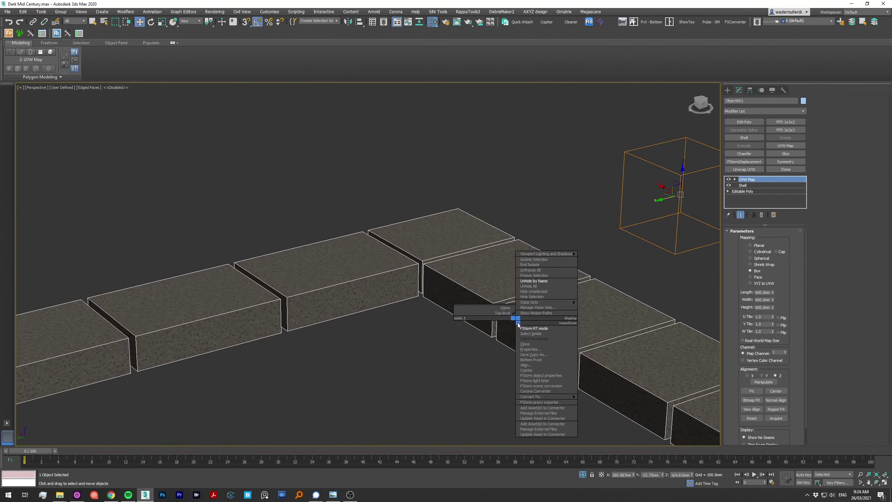
left_click(563, 394)
Step: Extrude the tile top polygons 11.287 mm and add a Chamfer modifier
key("4")
scroll(529, 322, "down", 3)
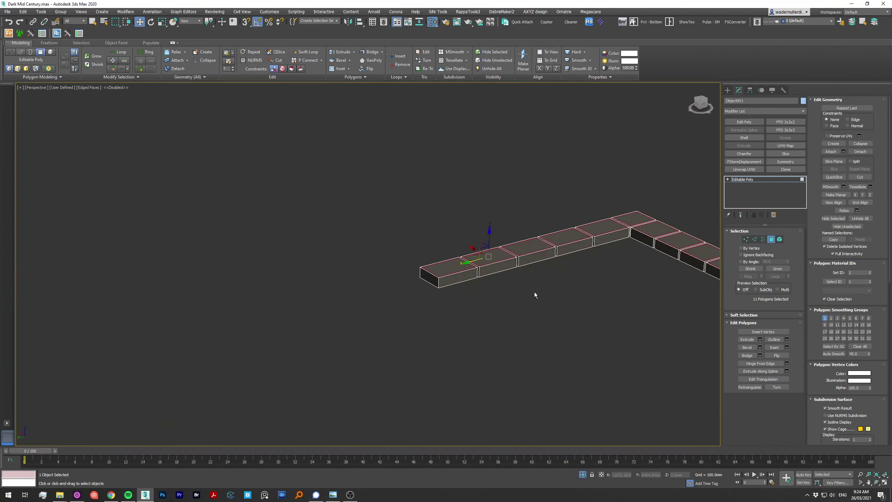
left_click(760, 339)
left_click_drag(373, 278, 386, 355)
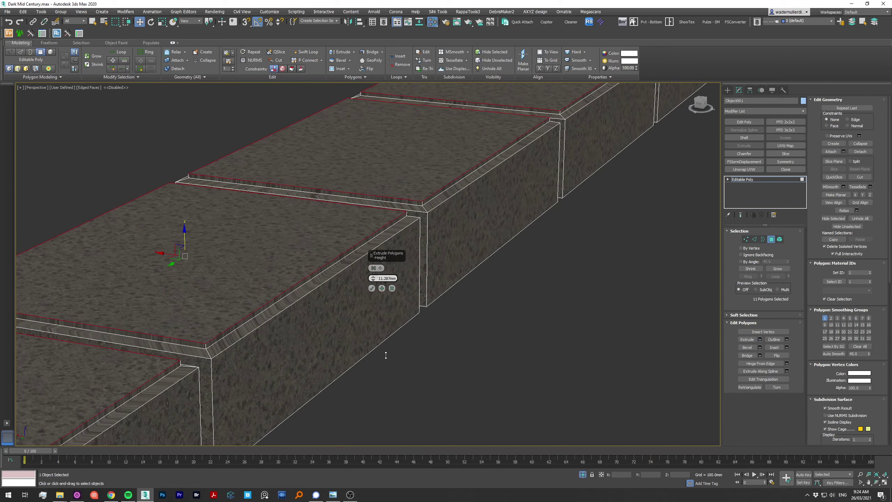
left_click(744, 154)
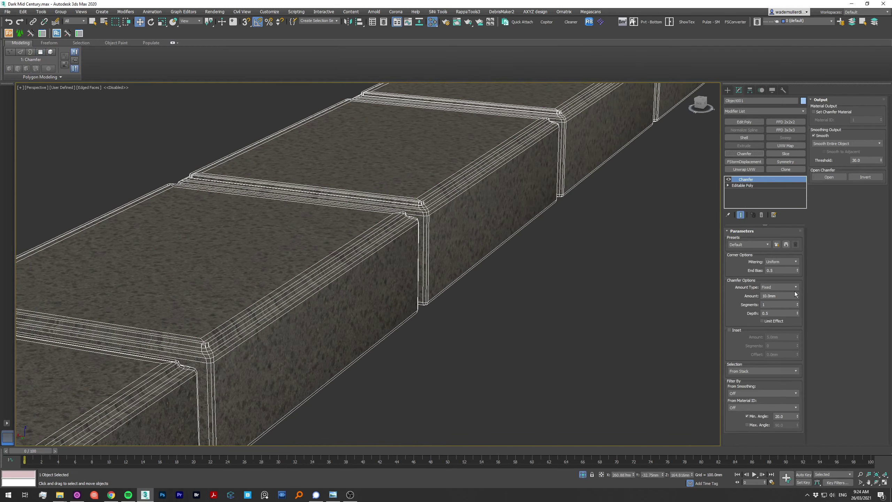
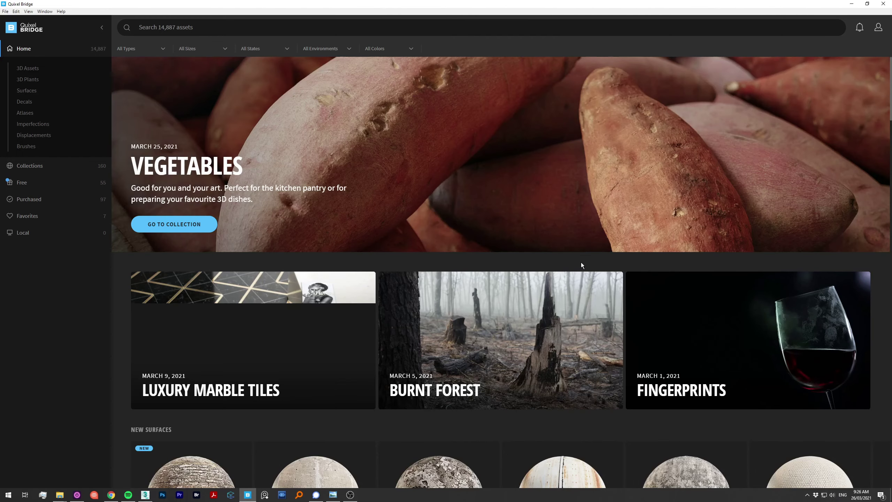
Step: Download the Mossy Ground 2x2 M surface from the Surfaces > Moss category
scroll(581, 262, "down", 5)
scroll(612, 248, "down", 10)
scroll(611, 249, "down", 4)
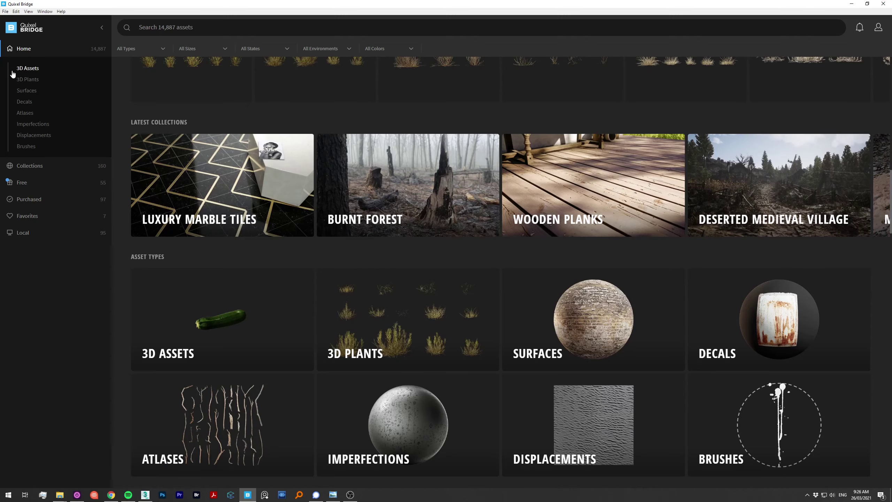
left_click(26, 90)
left_click(217, 27)
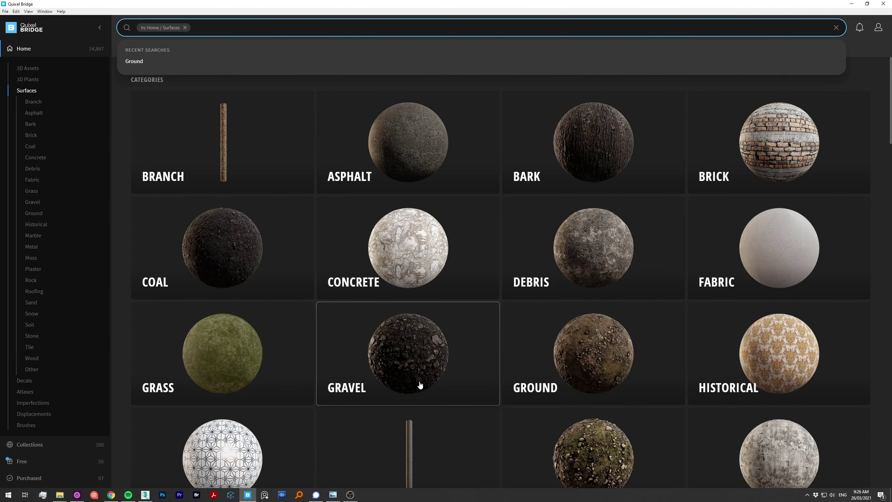
scroll(582, 207, "down", 4)
left_click(591, 310)
left_click(558, 292)
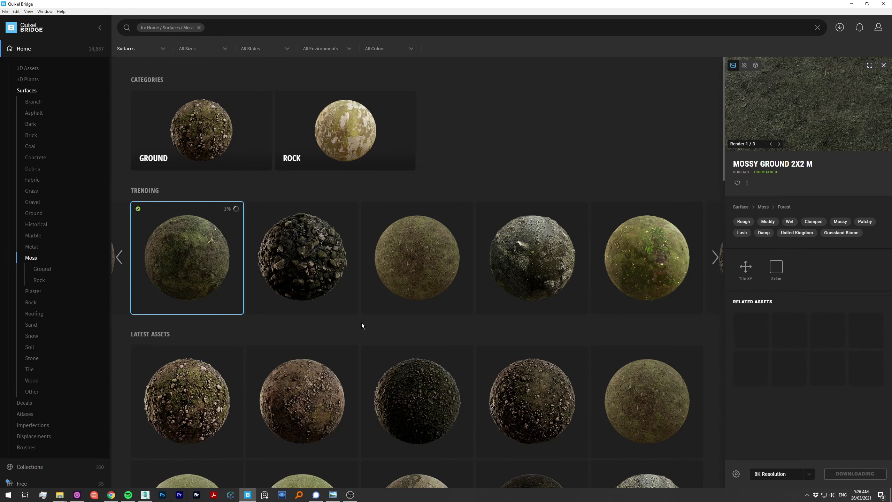
Step: Download the Rock Granite and Granite Rock Assembly assets from 3D Assets > Nature > Rock > Granite
left_click(26, 69)
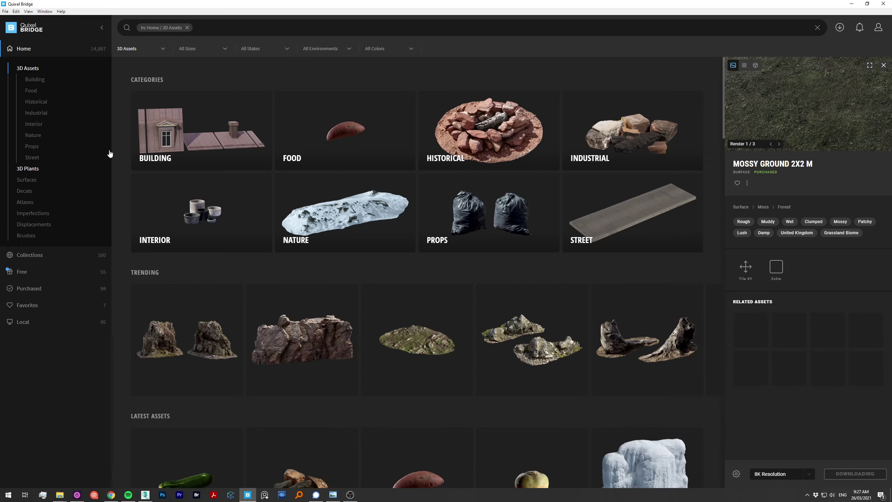
left_click(313, 199)
left_click(40, 192)
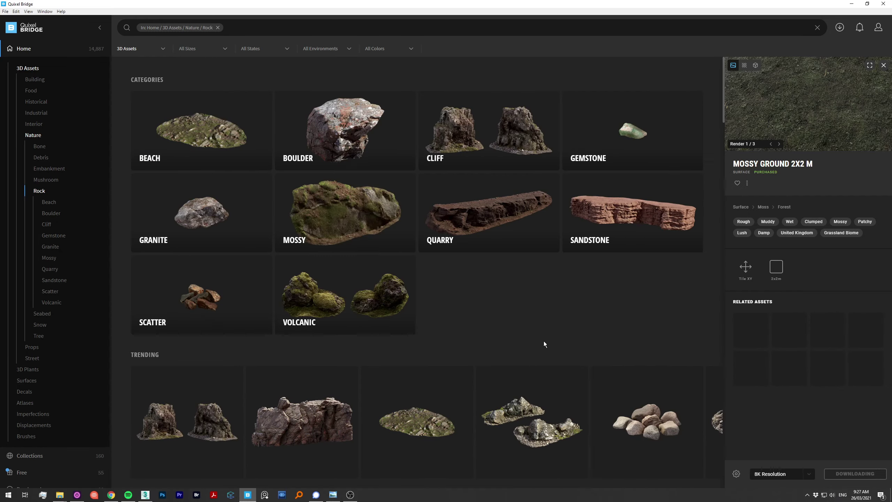
scroll(471, 324, "down", 5)
scroll(270, 252, "up", 5)
left_click(219, 219)
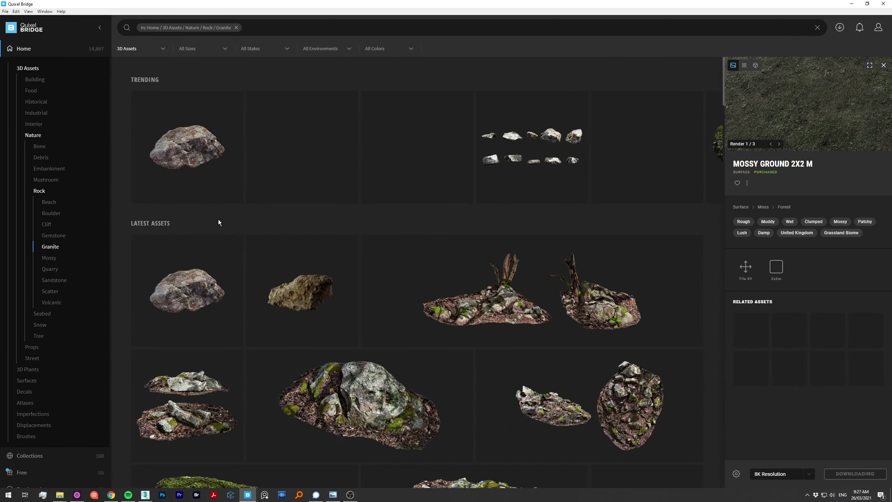
scroll(475, 356, "down", 5)
scroll(475, 355, "up", 2)
left_click(281, 365)
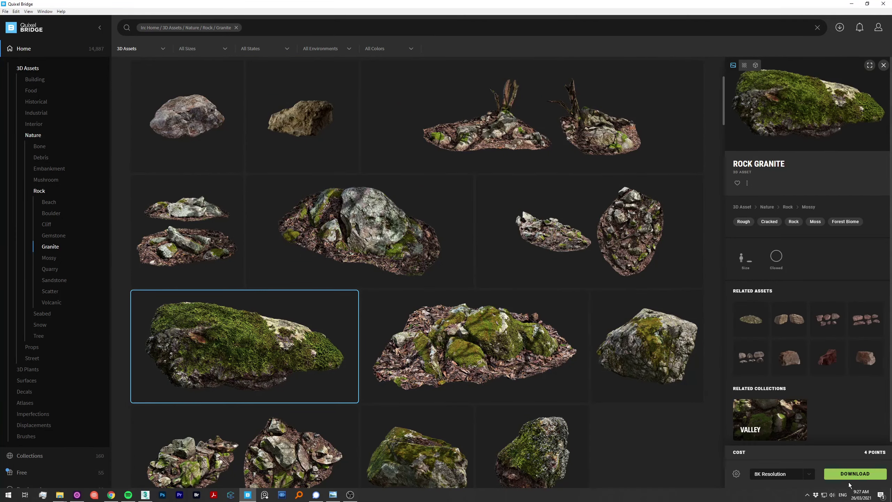
left_click(856, 475)
scroll(422, 317, "down", 5)
left_click(246, 228)
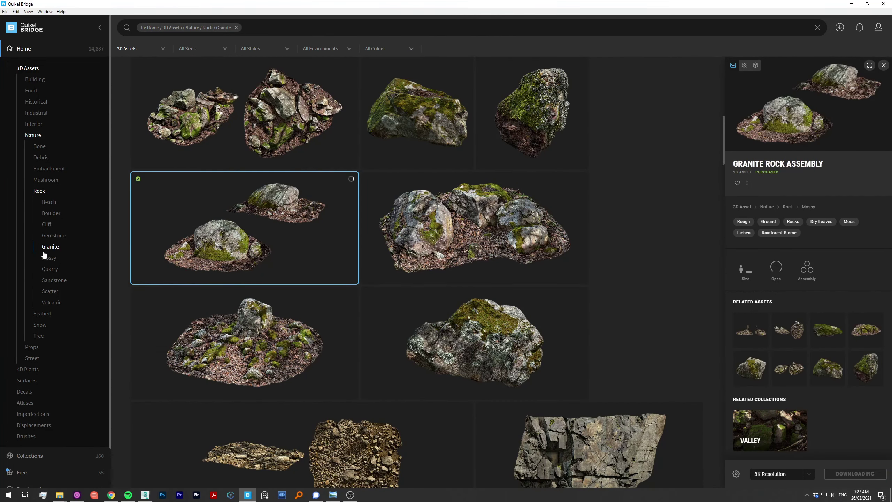
Step: Export Mossy Ground 2x2 M from the Purchased collection to 3ds Max
left_click(42, 335)
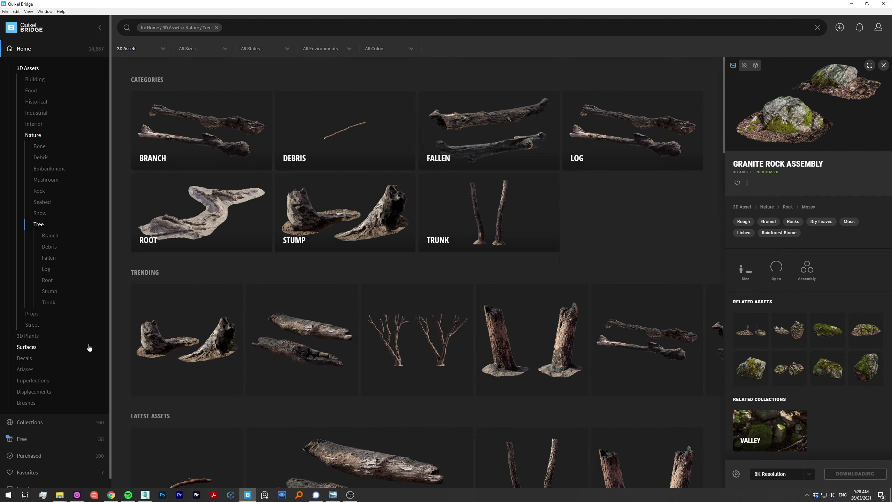
scroll(211, 331, "down", 5)
scroll(211, 331, "down", 3)
left_click(29, 423)
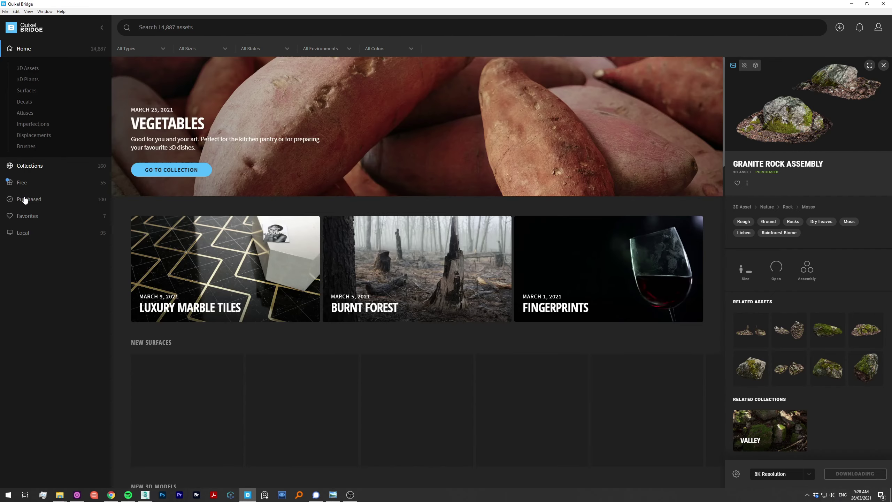
left_click(29, 203)
left_click(137, 296)
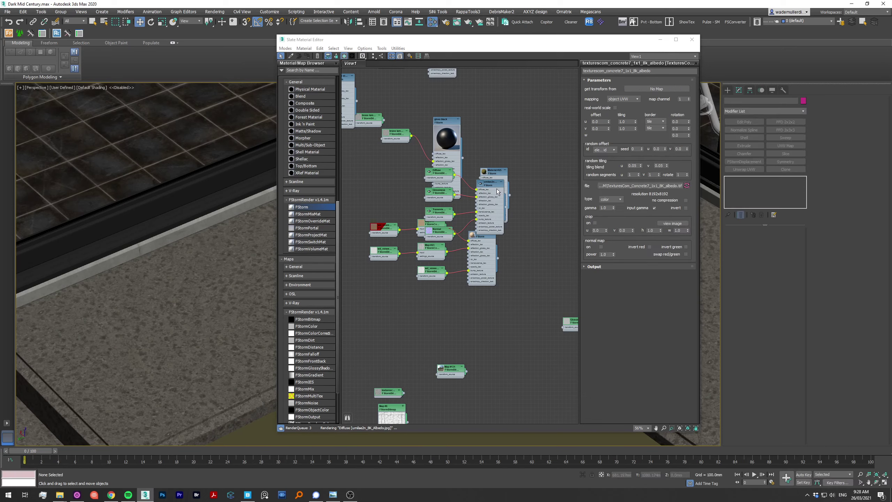
Step: Connect the Normal map to Material #60's bump input and set the reflection colour to white
scroll(533, 353, "down", 5)
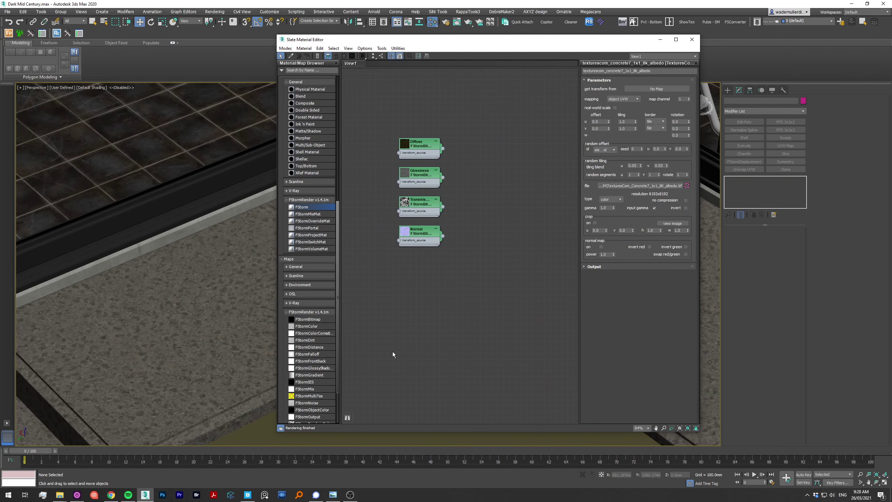
left_click_drag(411, 214, 402, 299)
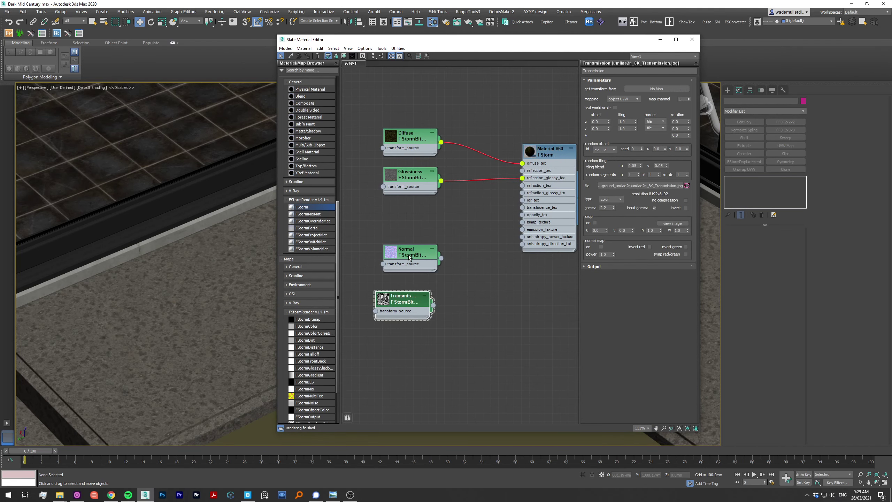
left_click_drag(441, 259, 506, 220)
left_click(559, 153)
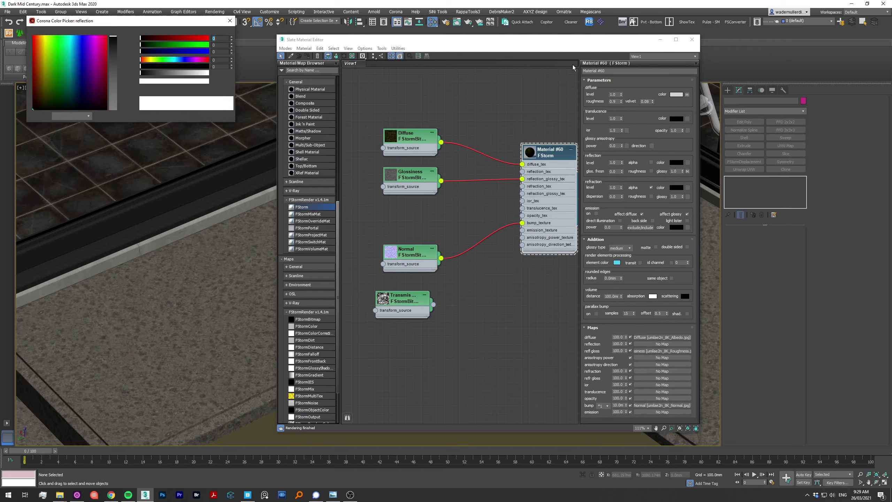
left_click(409, 136)
left_click(672, 223)
Step: Route the Diffuse map through an FStormColorCorrection map into the material, then close the editor
left_click(380, 61)
left_click_drag(313, 333, 491, 160)
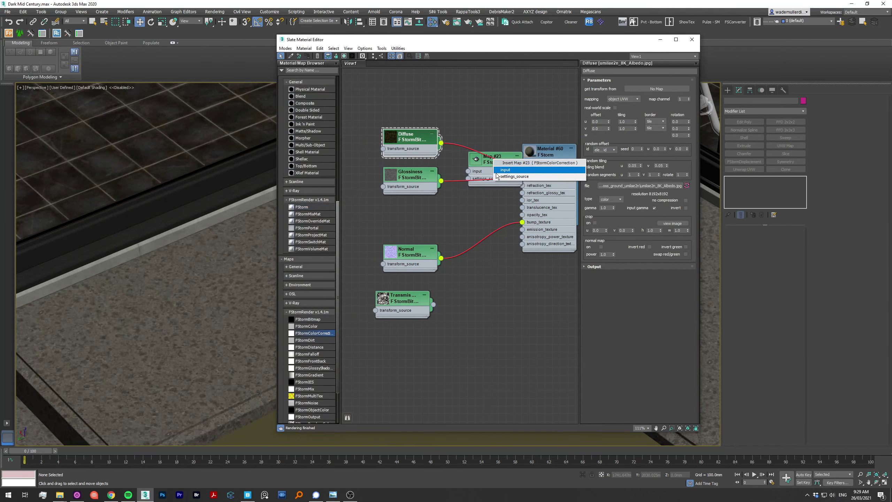
left_click(548, 151)
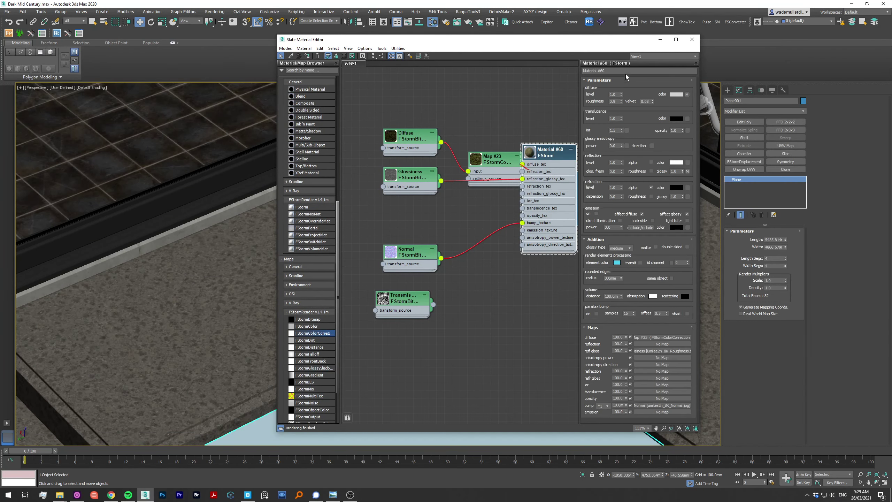
key("m")
scroll(467, 254, "down", 3)
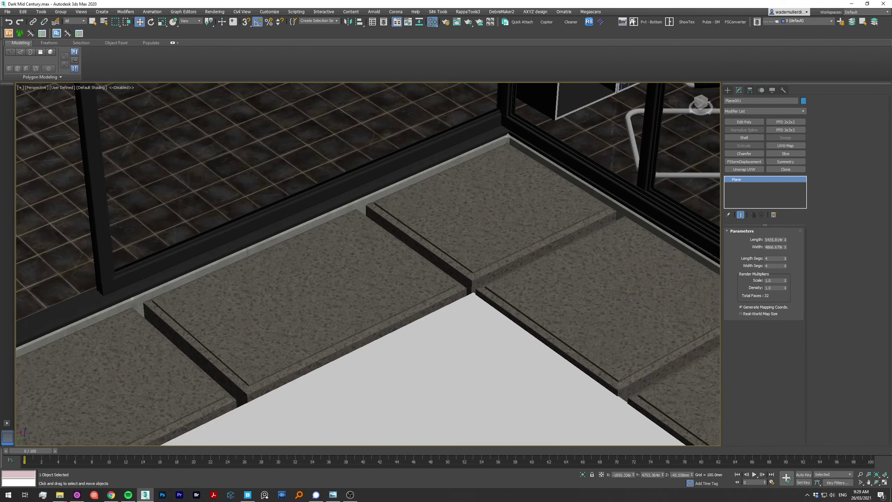
Step: Convert the ground plane Plane001 to Editable Poly and select its edges
scroll(436, 293, "down", 5)
middle_click_drag(436, 293, 452, 295, "alt")
key("F3")
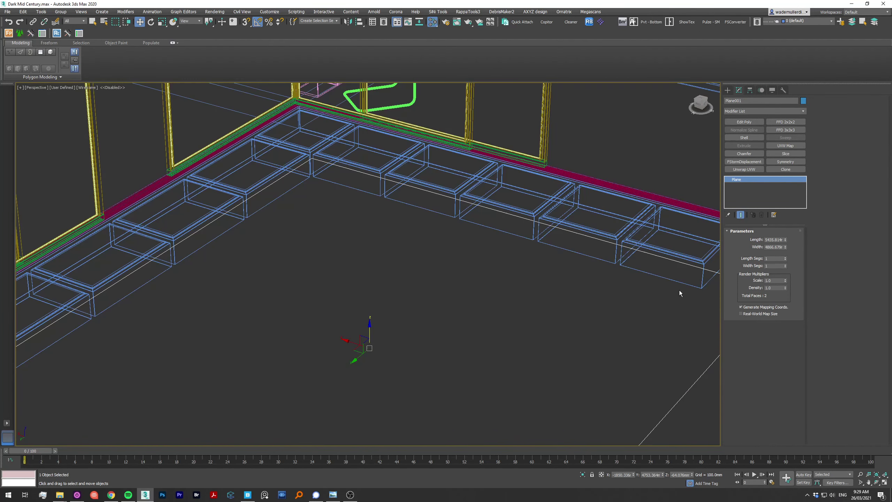
right_click(680, 294)
left_click(618, 393)
key("2")
key("z")
key("F3")
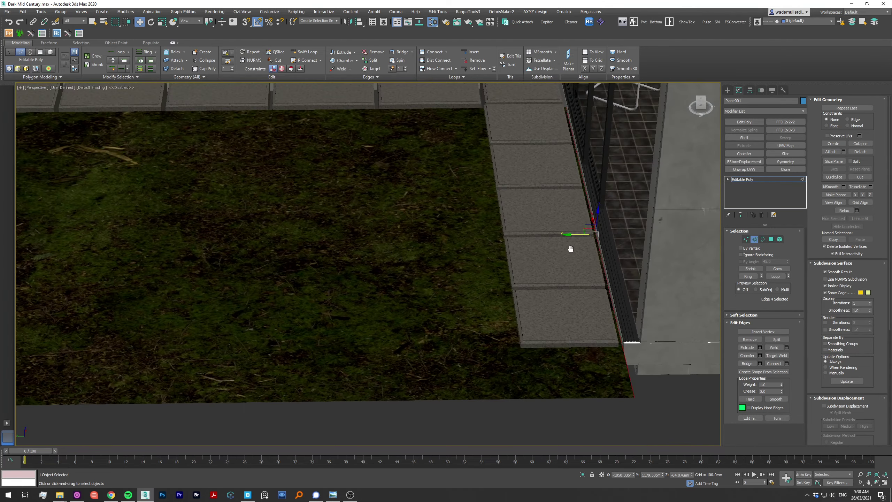
middle_click_drag(570, 249, 429, 174, "alt")
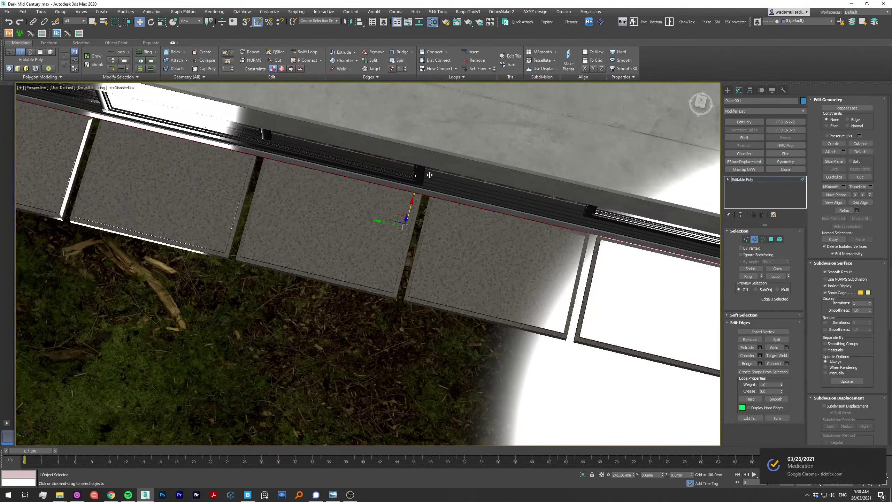
scroll(430, 175, "down", 10)
scroll(559, 262, "up", 8)
mouse_move(404, 274)
middle_mouse_down("alt")
mouse_move(559, 262)
mouse_move(262, 240)
mouse_move(258, 148)
middle_mouse_up("alt")
Step: Select the plane's border edges and Connect them to add a grid across the ground
key("3")
scroll(348, 260, "down", 6)
scroll(270, 239, "up", 8)
key("F4")
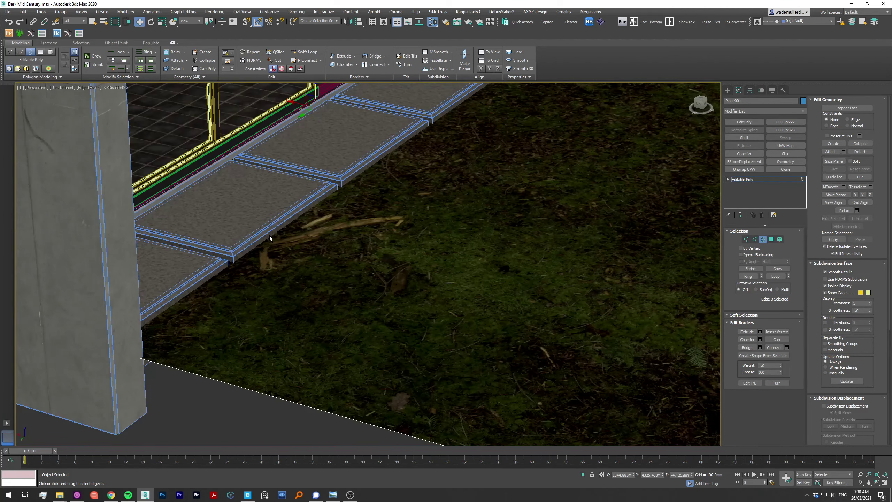
scroll(134, 321, "down", 8)
key("w")
middle_click_drag(387, 275, 527, 267, "alt")
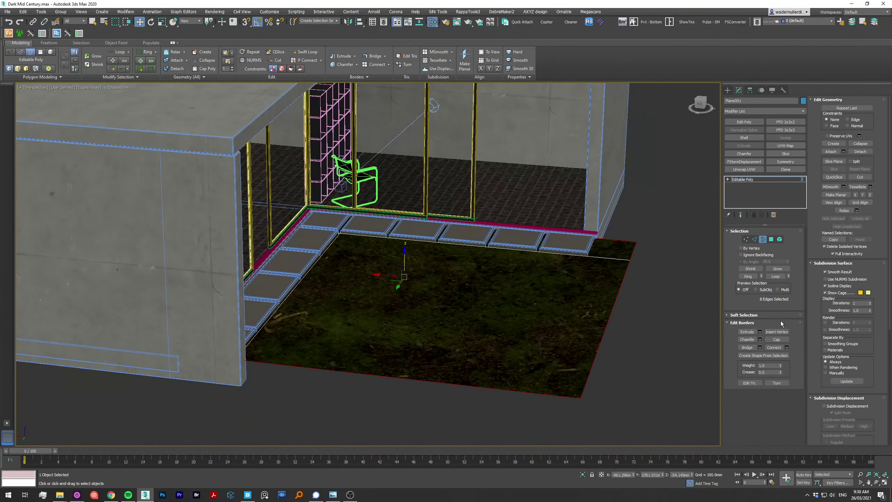
middle_click_drag(394, 301, 421, 297, "alt")
key("2")
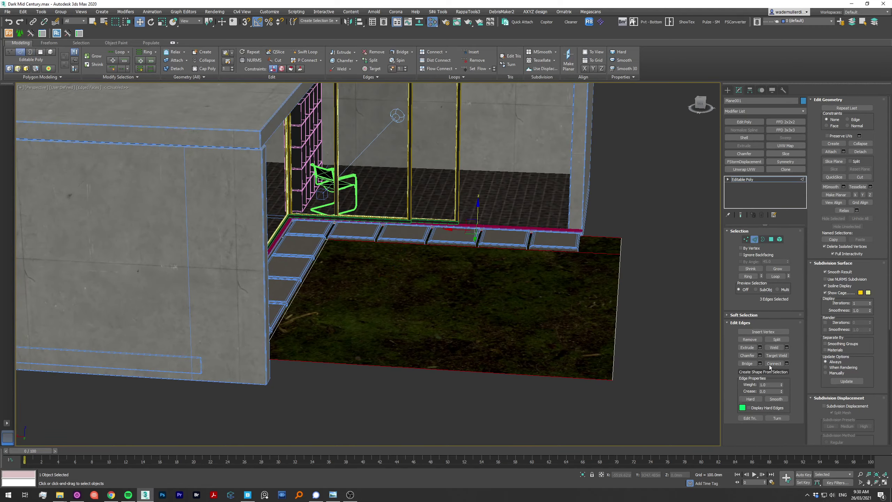
left_click(372, 299)
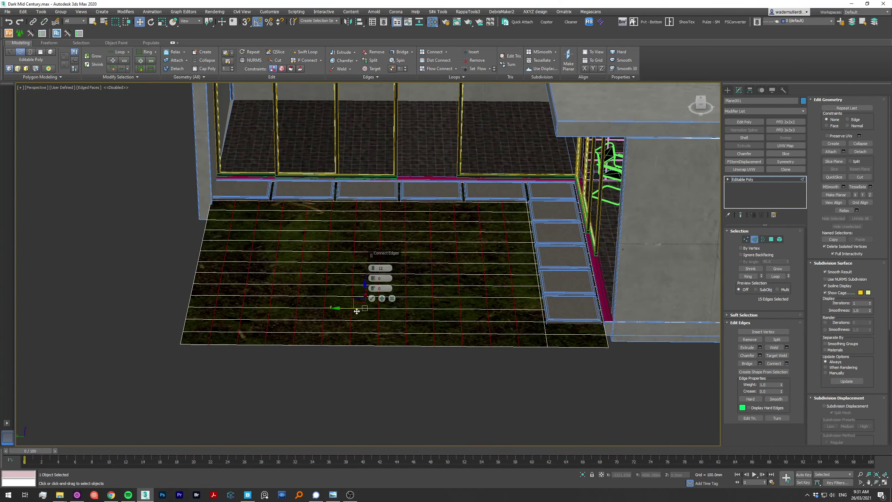
left_click(368, 303)
Step: Sculpt gentle bumps into the ground polygons with Paint Deformation Push/Pull
scroll(358, 308, "up", 4)
key("4")
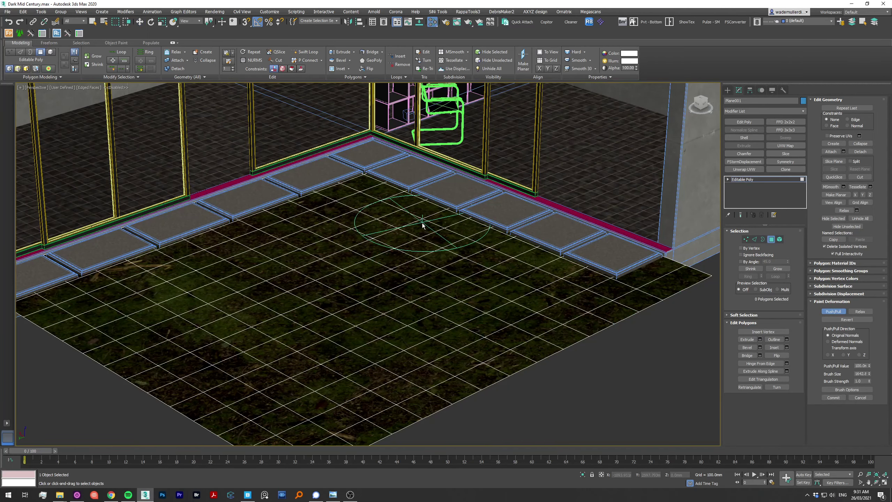
mouse_move(422, 225)
left_mouse_down()
mouse_move(253, 253)
mouse_move(316, 351)
mouse_move(342, 206)
left_mouse_up()
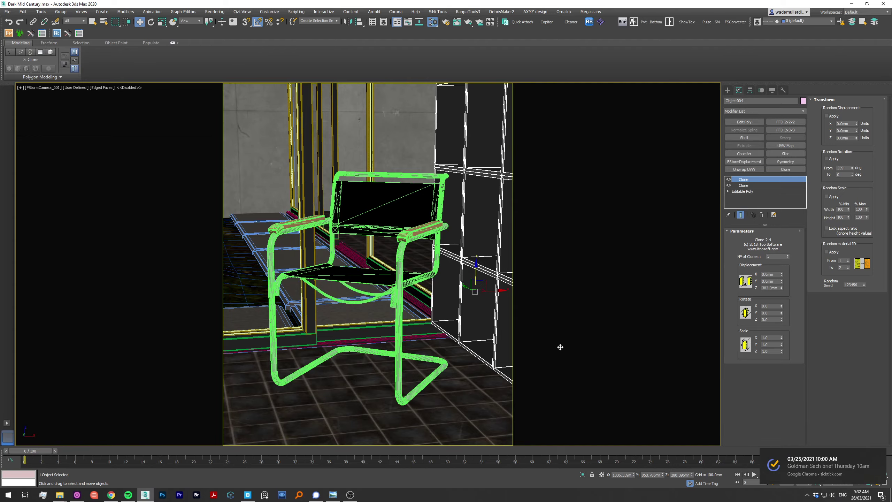
left_click(561, 346)
Step: Export Rock Granite from Bridge's Purchased 3D Assets and return to 3ds Max
key("p")
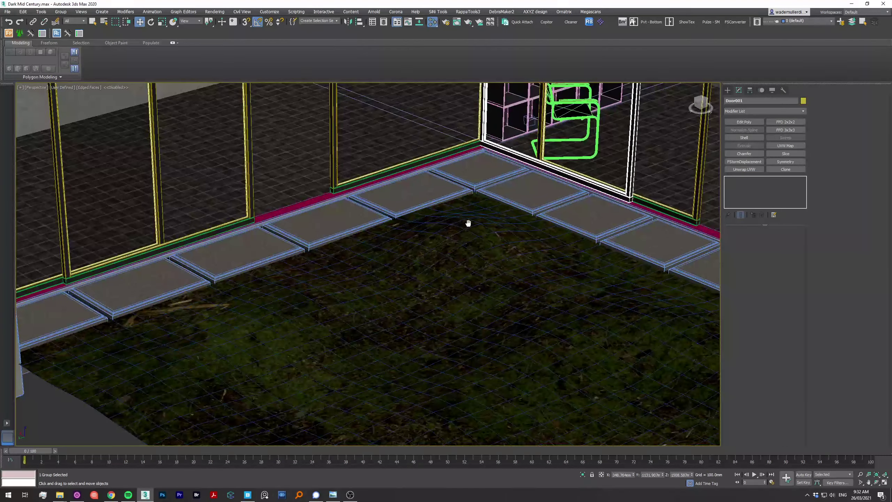
left_click(247, 495)
double_click(499, 93)
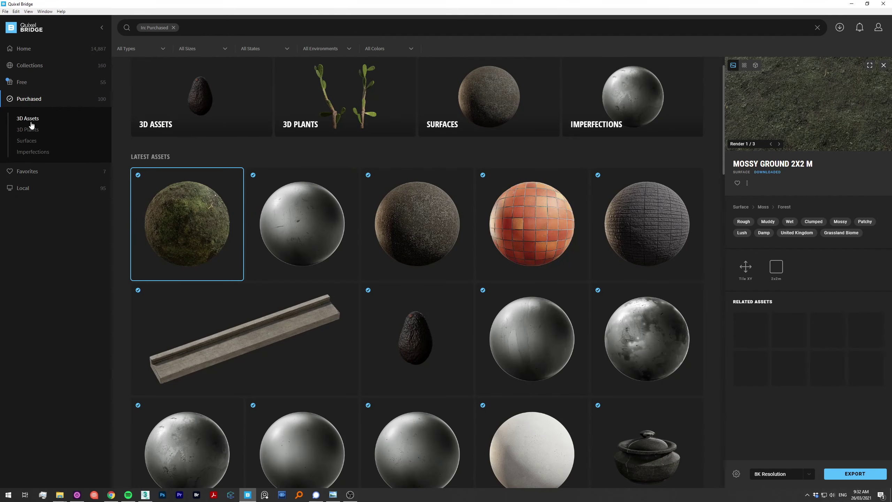
left_click(32, 120)
left_click(844, 475)
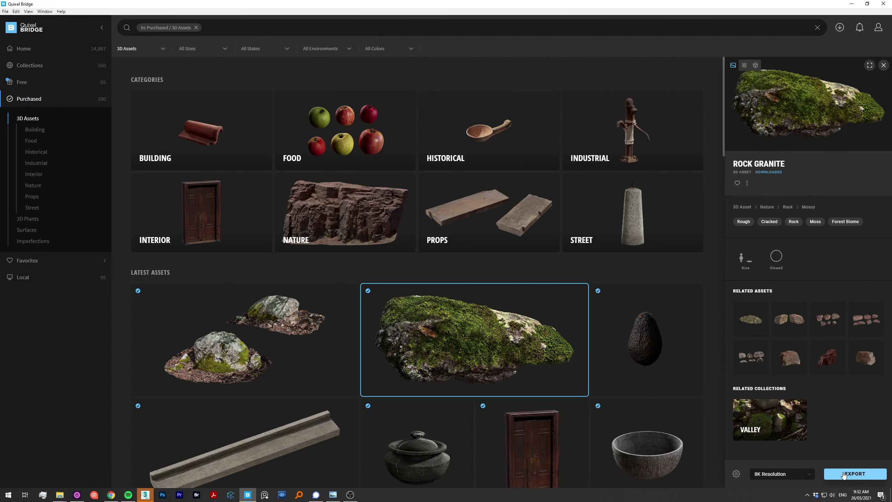
key("alt+Tab")
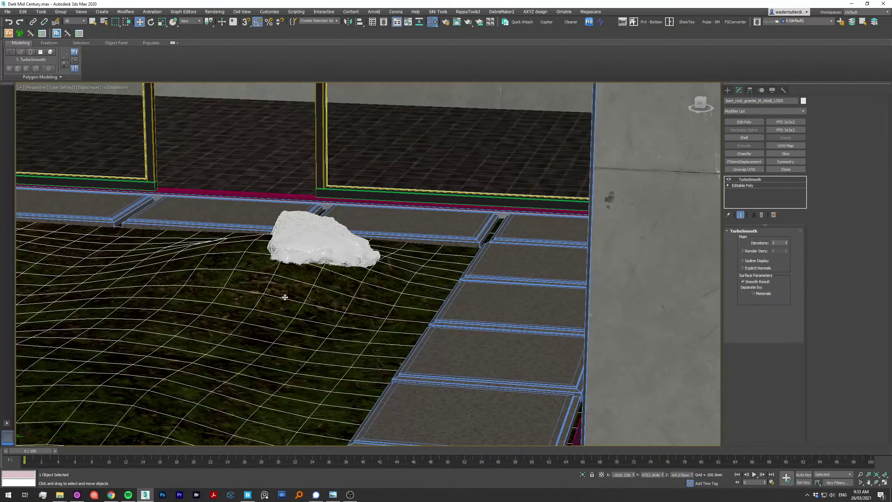
Step: Select the rock in the garden bed and rotate it (Y 55, Z -55)
mouse_move(351, 246)
middle_mouse_down("alt")
mouse_move(269, 199)
mouse_move(230, 160)
middle_mouse_up("alt")
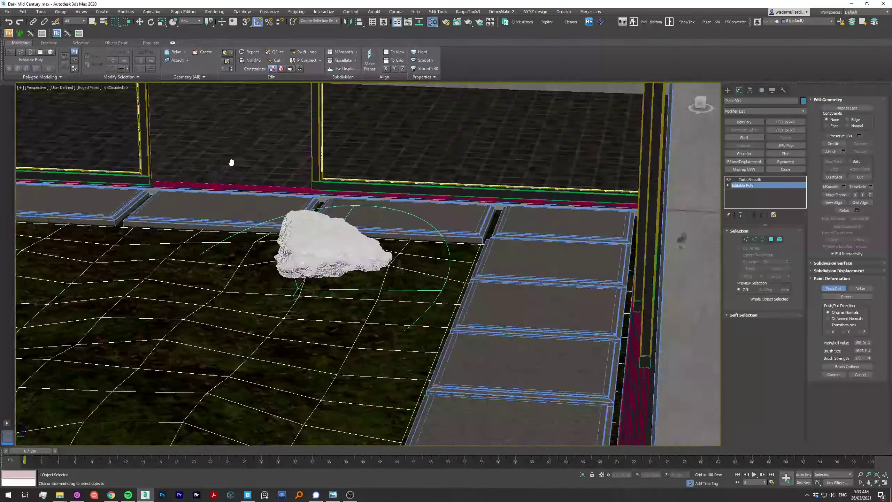
left_click(337, 242)
key("t")
key("p")
mouse_move(333, 263)
middle_mouse_down("alt")
mouse_move(310, 270)
mouse_move(324, 275)
middle_mouse_up("alt")
key("c")
key("shift+f")
key("p")
key("z")
key("e")
middle_click_drag(372, 294, 386, 298, "alt")
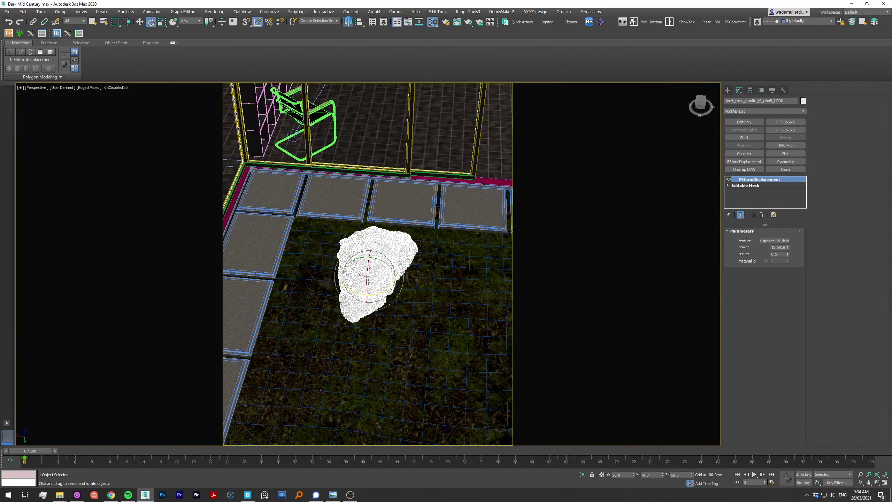
mouse_move(386, 292)
left_mouse_down("shift")
mouse_move(407, 282)
mouse_move(331, 296)
left_mouse_up("shift")
left_click(428, 299)
Step: Check the rock through FStormCamera_001 with a quick FStorm test render, then close it
key("c")
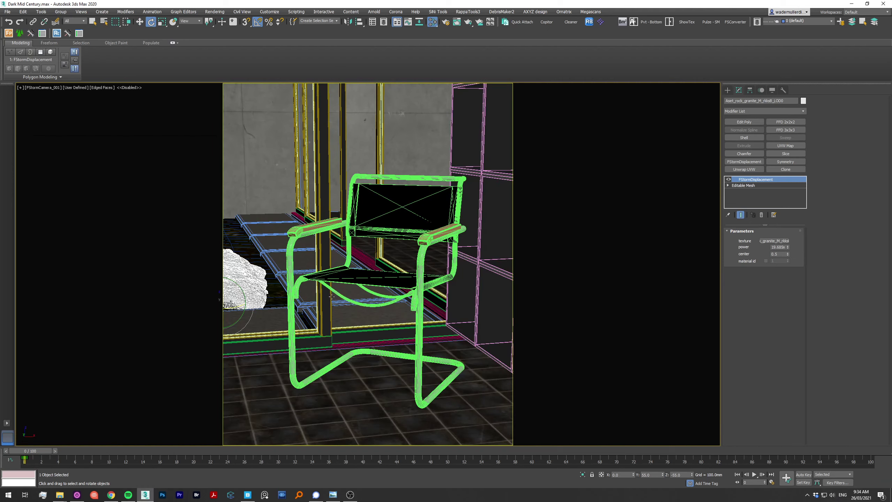
right_click(332, 298)
left_click(352, 284)
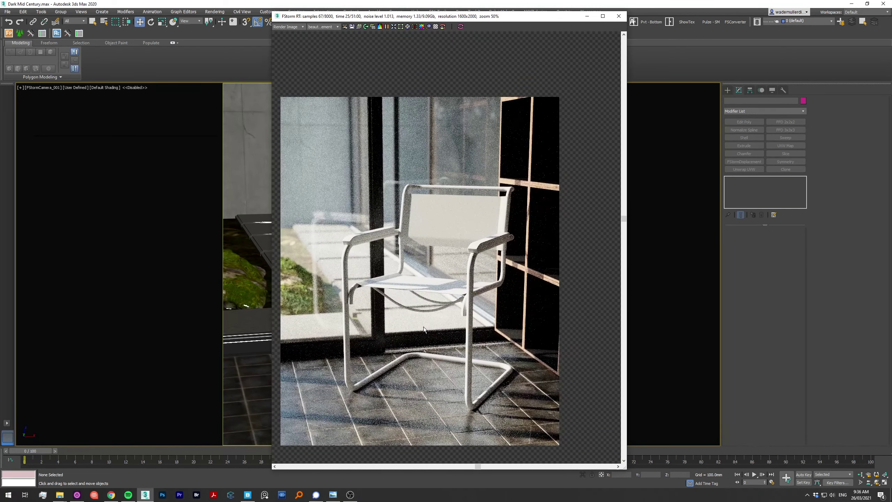
left_click_drag(423, 327, 433, 332)
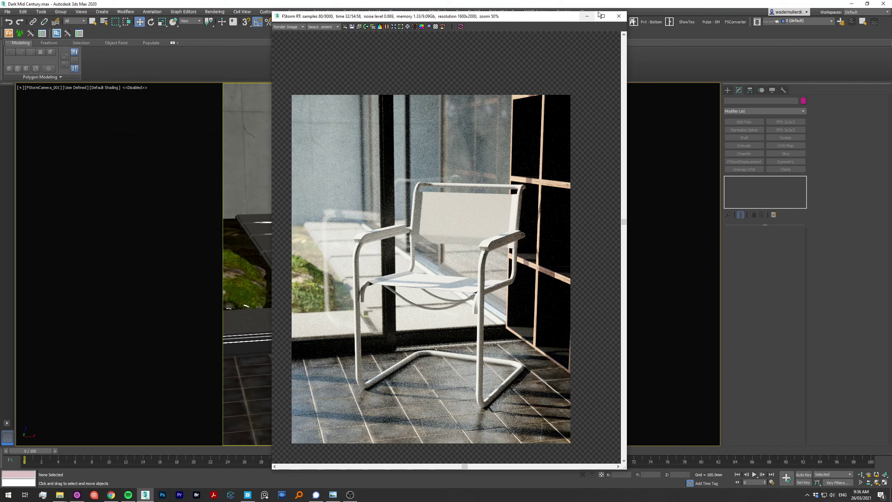
left_click(619, 16)
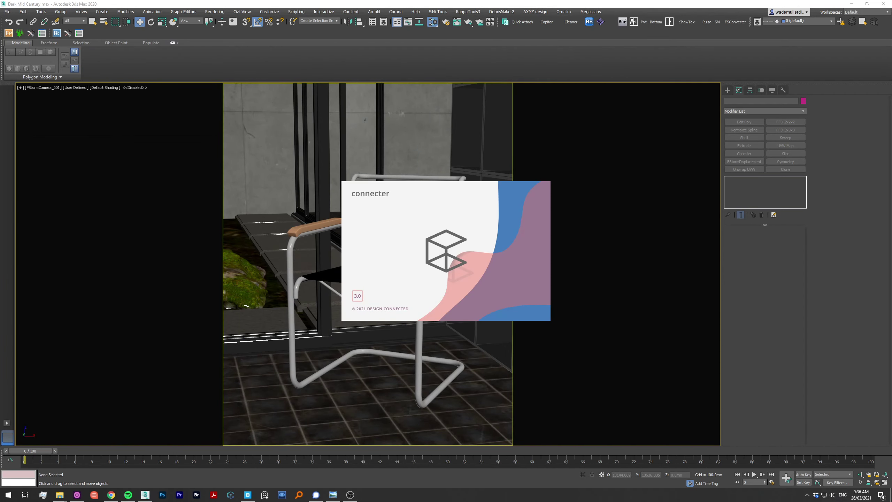
left_click(252, 498)
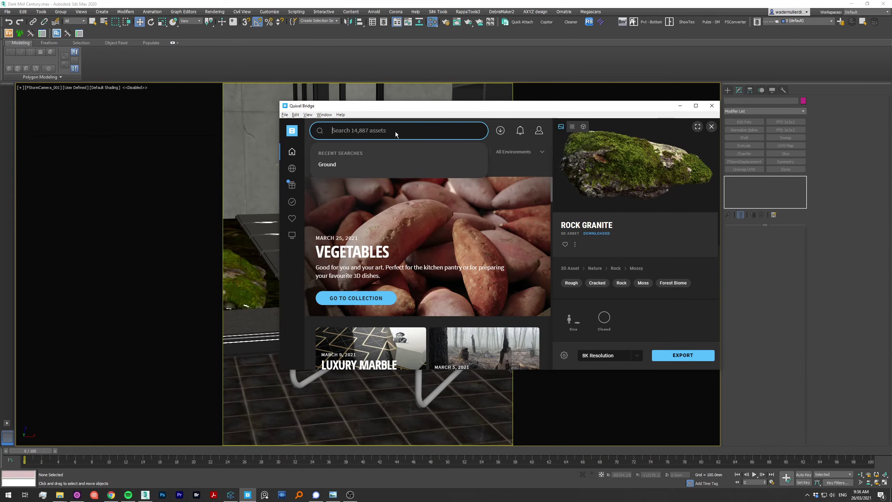
type("moss")
key("Return")
key("super+Up")
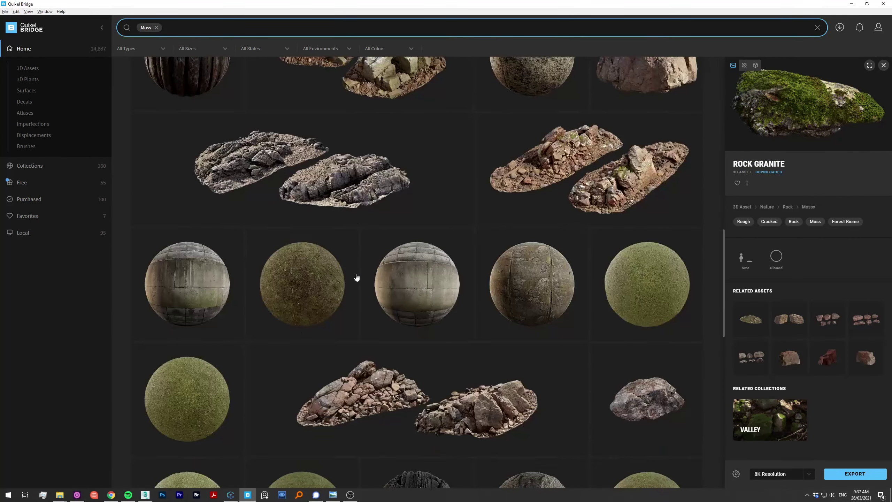
left_click(28, 79)
left_click(223, 27)
left_click(132, 61)
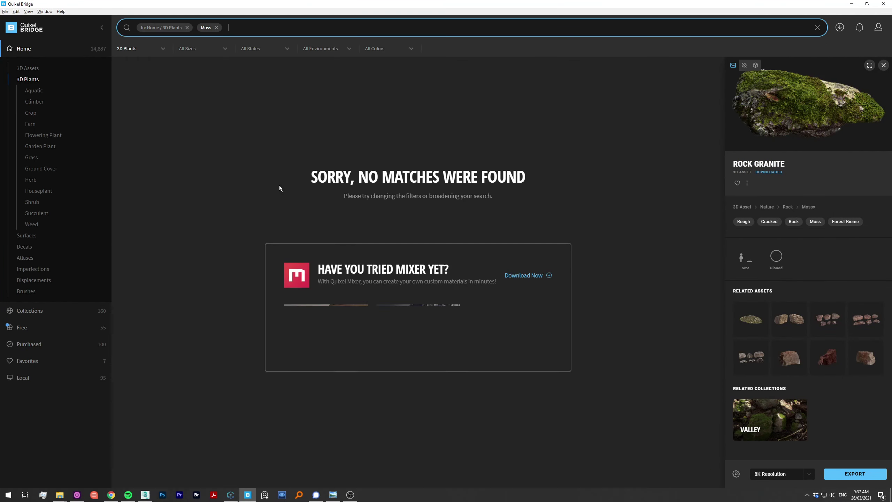
key("alt+Tab")
left_click(383, 323)
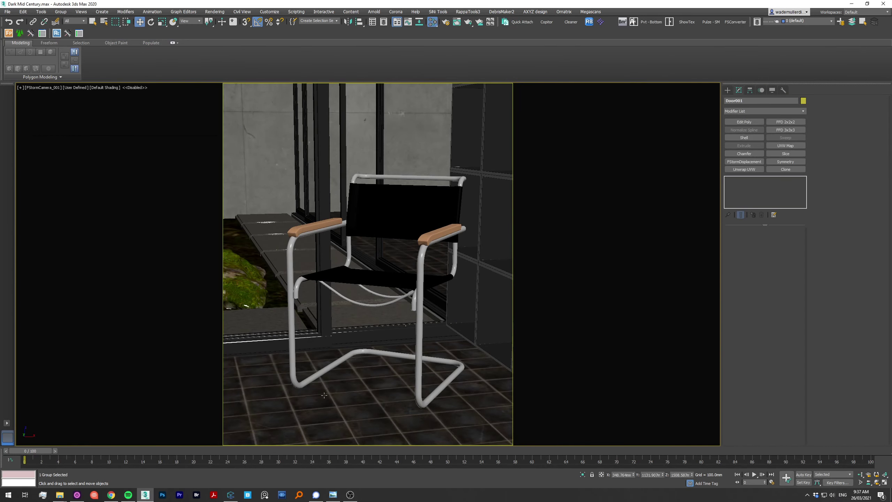
key("p")
key("alt+q")
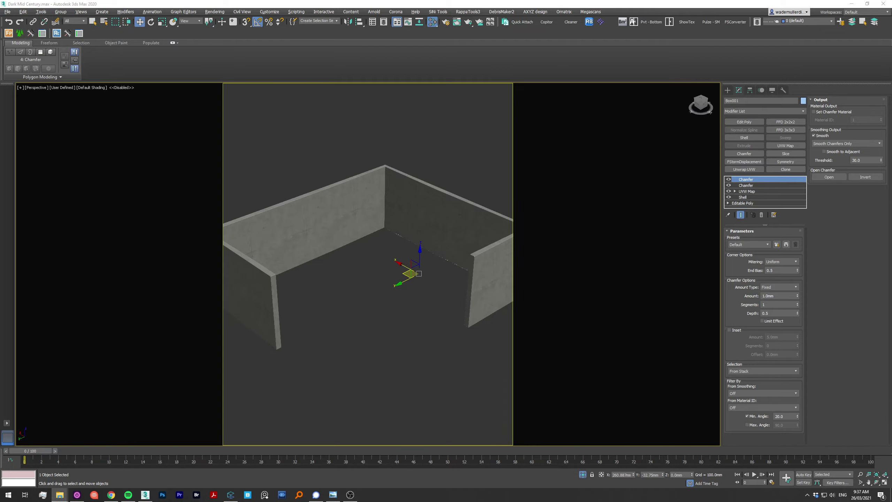
Step: Search the Textures COM library folder for 'concrete'
key("alt+Tab")
scroll(534, 307, "down", 5)
scroll(534, 307, "down", 3)
left_click(624, 273)
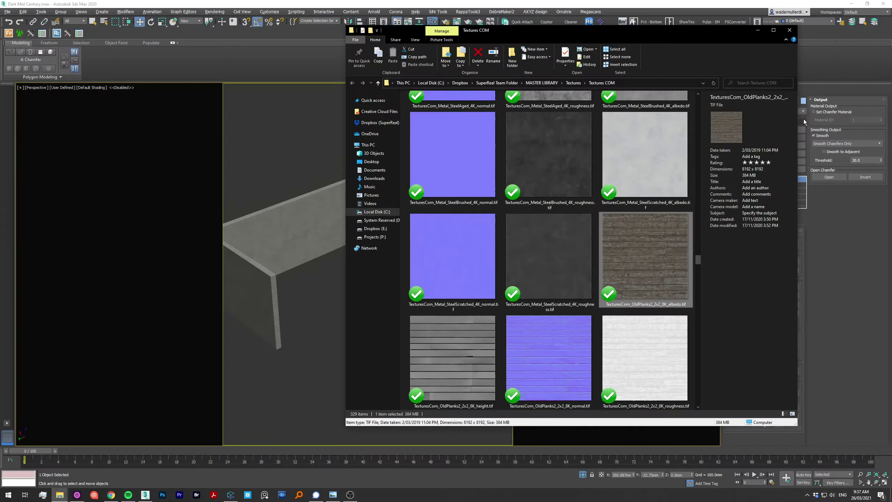
mouse_move(698, 258)
left_mouse_down()
mouse_move(720, 154)
mouse_move(719, 99)
left_mouse_up()
type("concr")
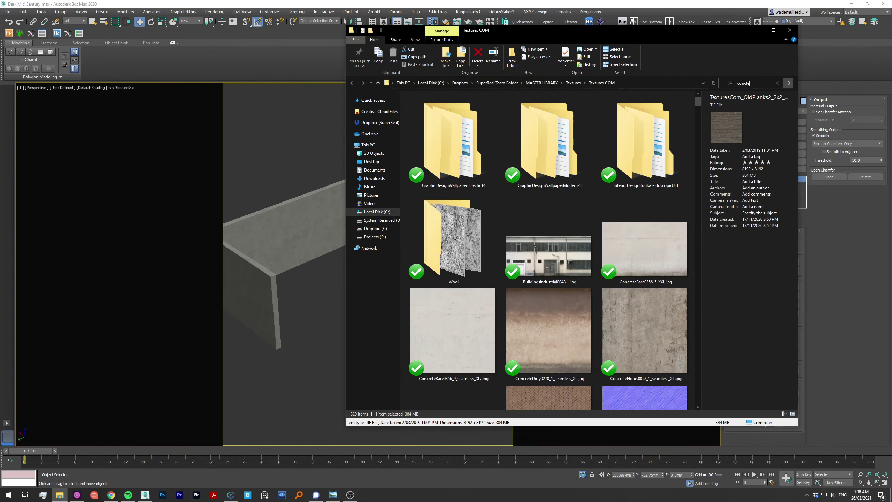
type("ete")
Step: Show the results as Extra large icons and preview the ConcreteBunker4 albedo map
left_click(415, 40)
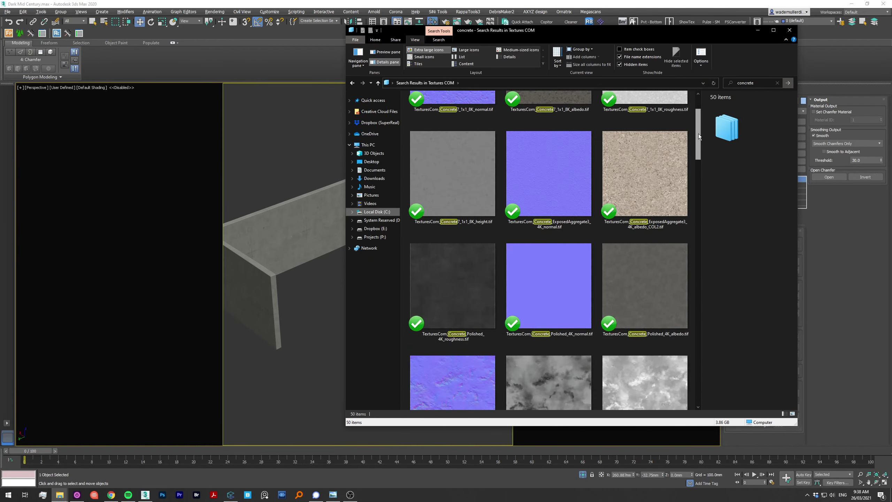
left_click_drag(699, 134, 690, 239)
scroll(691, 239, "down", 3)
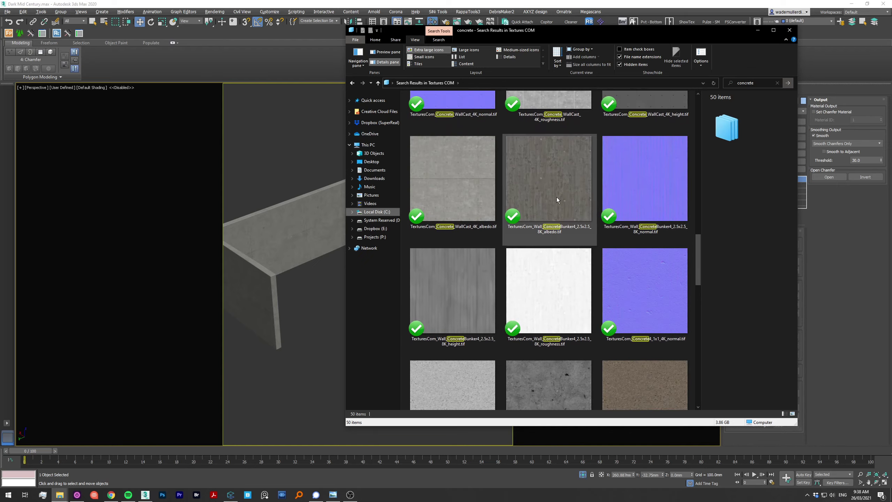
double_click(556, 197)
key("alt+F4")
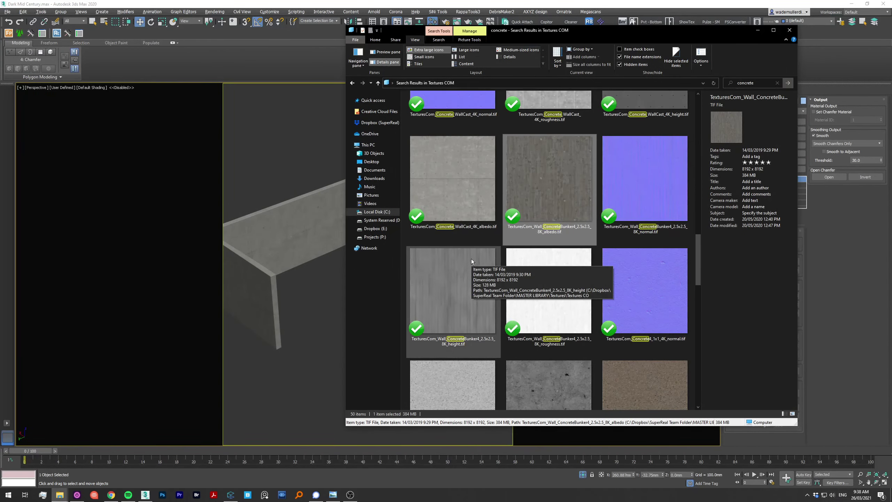
key("alt+Tab")
left_click(60, 494)
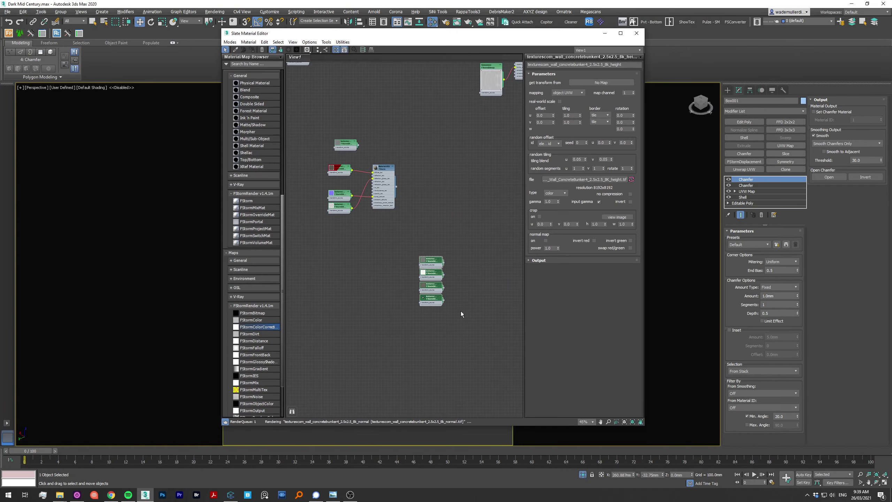
Step: Load the ConcreteBunker4 maps into Slate and wire the albedo into a new FStorm material's diffuse
left_click_drag(549, 292, 384, 220)
left_click(384, 221)
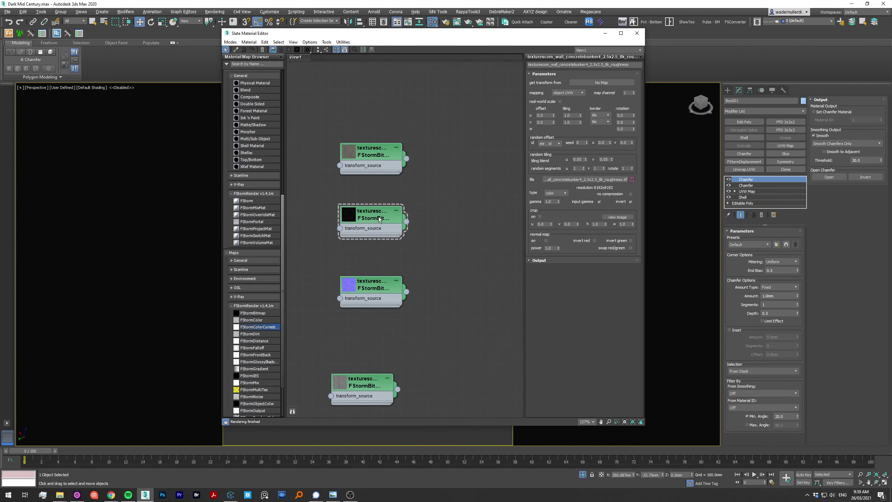
left_click_drag(247, 200, 467, 174)
left_click_drag(407, 159, 440, 182)
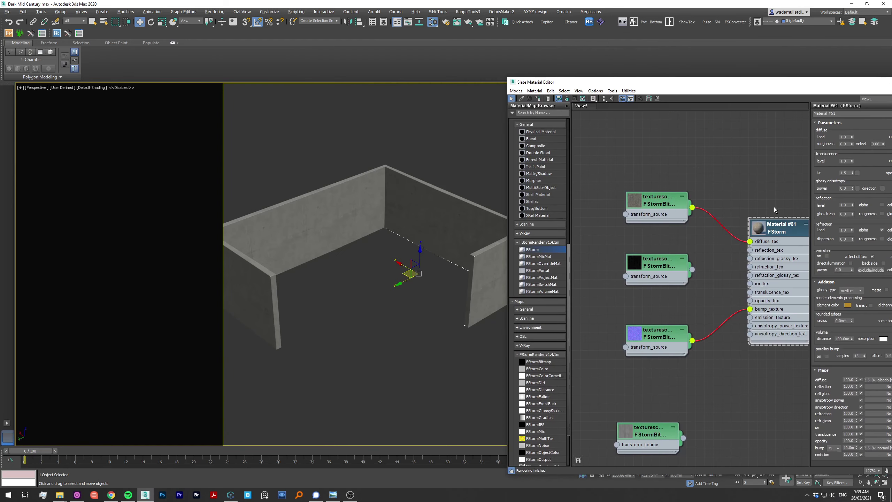
left_click_drag(511, 34, 797, 82)
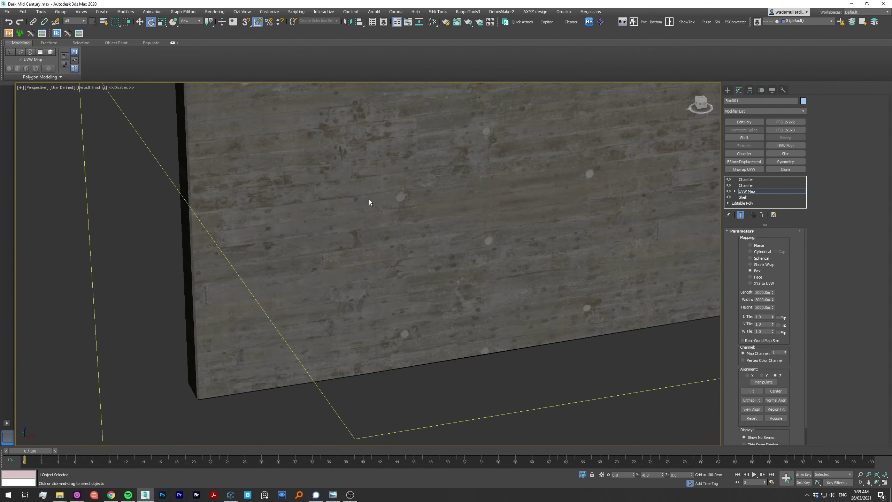
key("c")
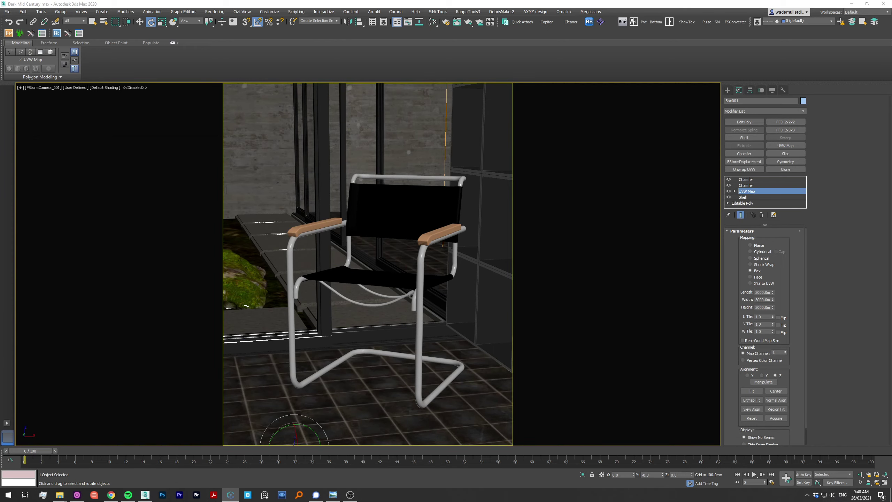
Step: Pick Buxus sempervirens spherical 2_fstorm, then preview and open the ForestMoss ground cover asset
scroll(493, 299, "down", 5)
scroll(494, 299, "down", 5)
scroll(304, 309, "up", 1)
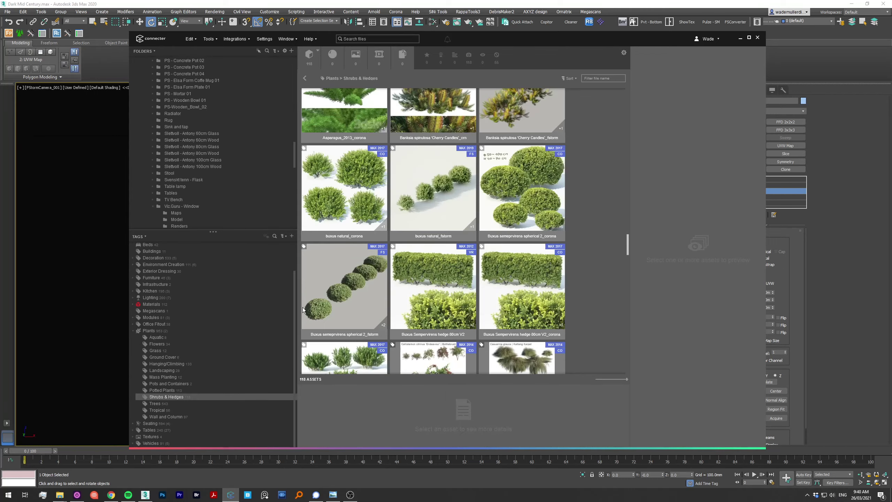
left_click(584, 314)
left_click(492, 365)
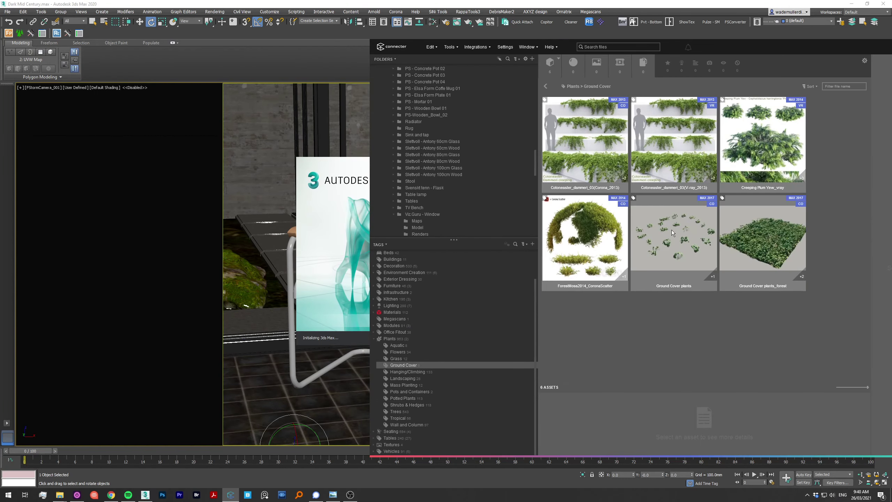
key("space")
right_click(615, 254)
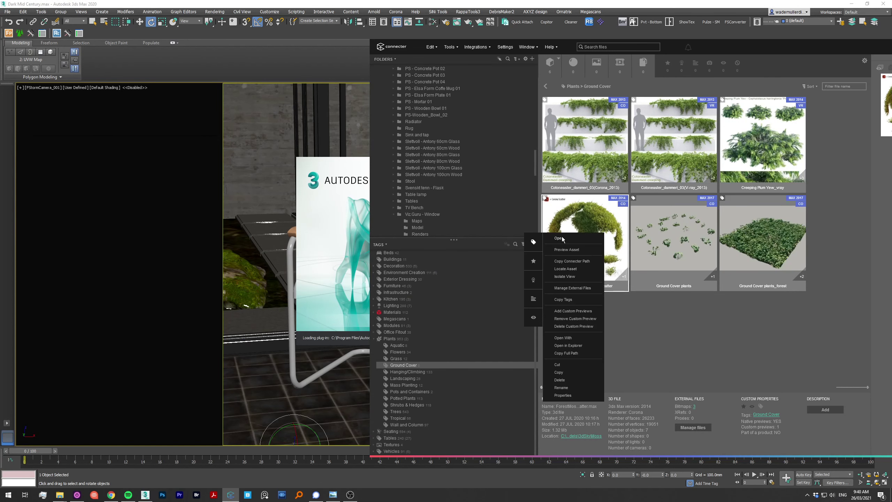
right_click(617, 233)
key("Escape")
right_click(762, 242)
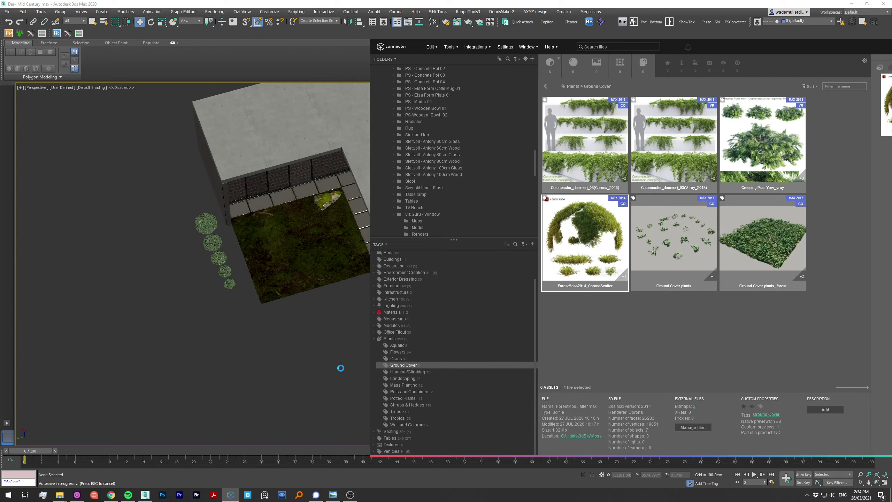
Step: Move a Buxus shrub into line with the others and nudge the rock sideways
left_click(339, 368)
scroll(201, 354, "up", 5)
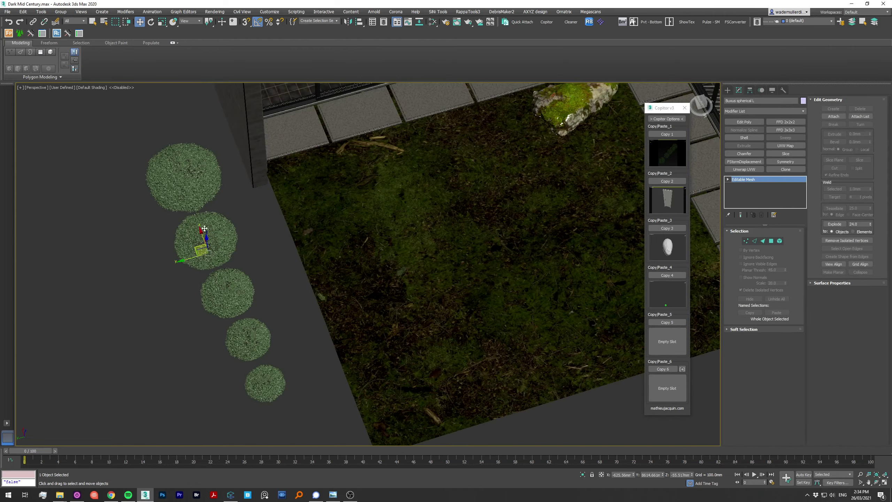
left_click_drag(202, 236, 280, 188)
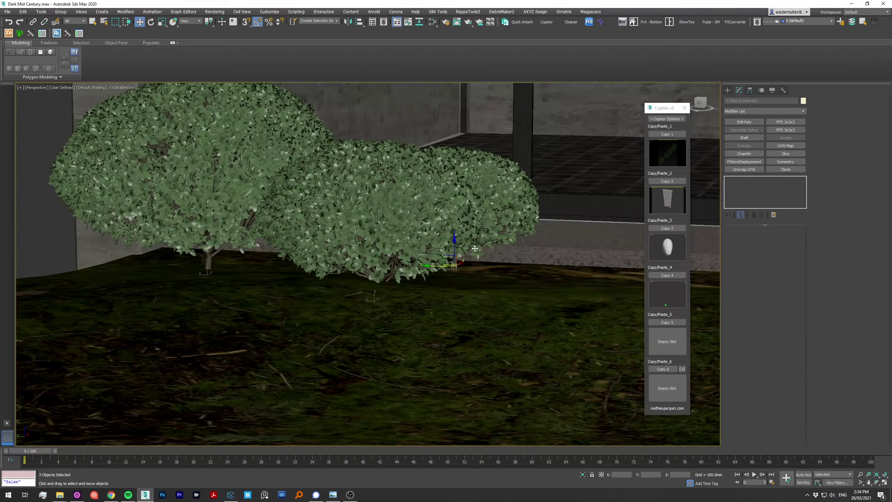
key("shift+f")
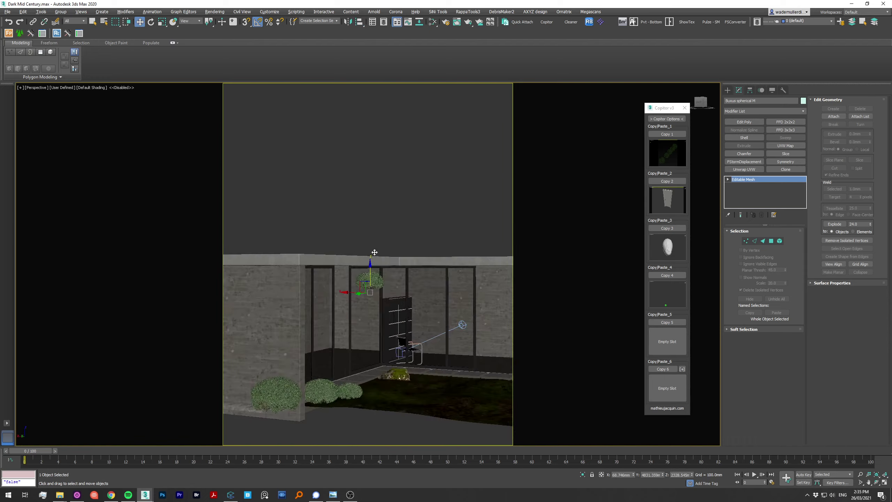
key("c")
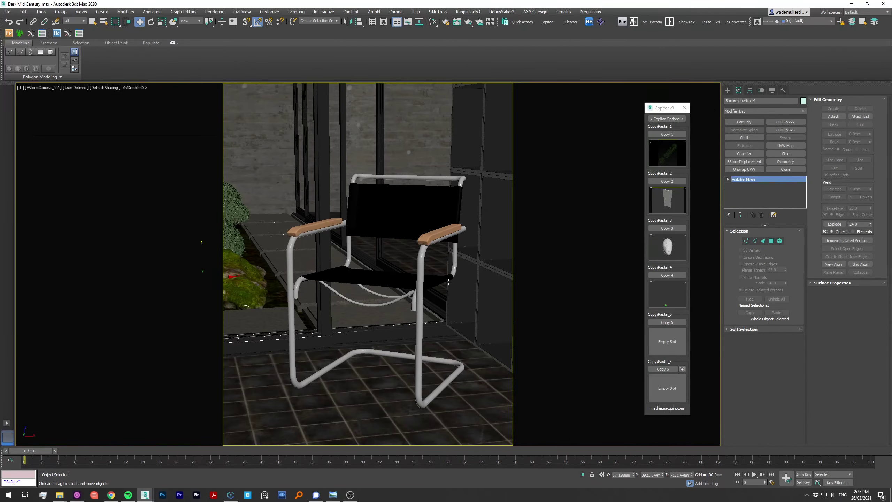
left_click_drag(242, 297, 246, 302)
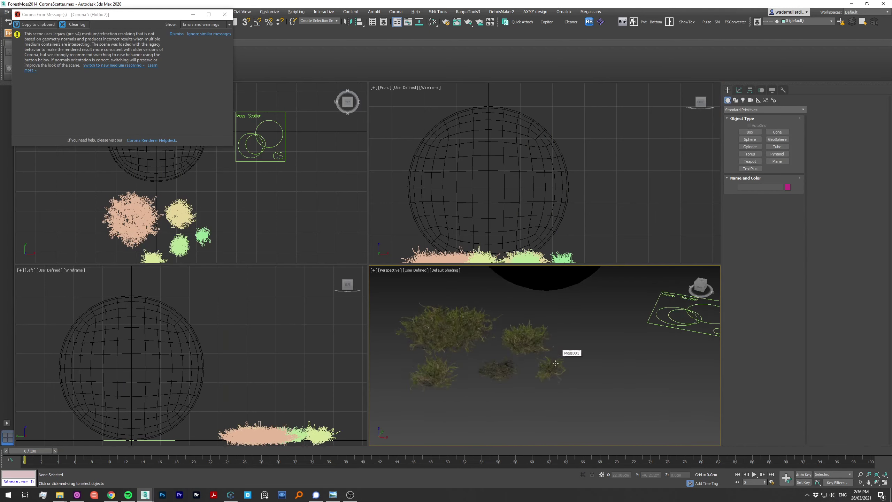
Step: Test-render the ForestMoss scene in FStorm, then Copitor-copy all four moss clumps to slot 1
scroll(555, 363, "up", 3)
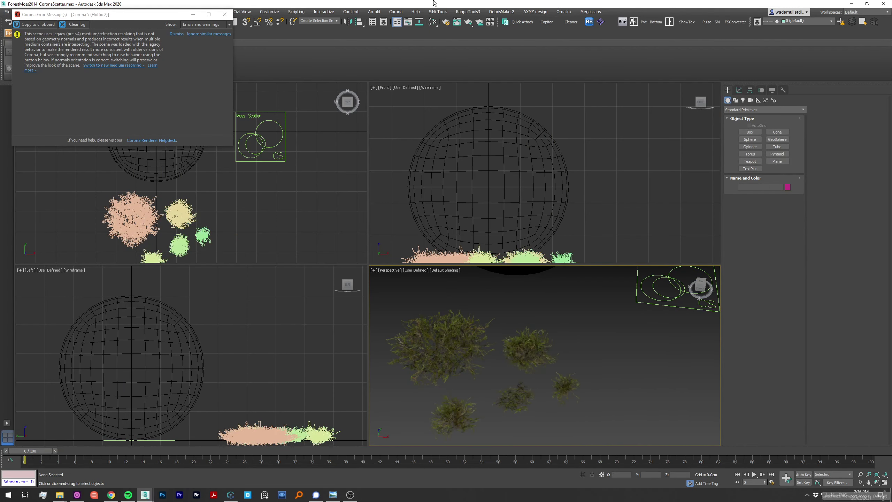
left_click(446, 22)
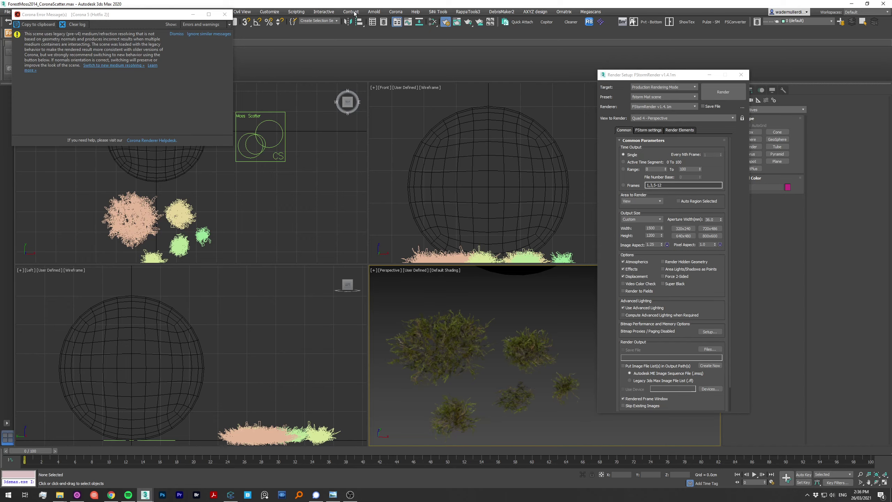
left_click(648, 130)
key("shift+q")
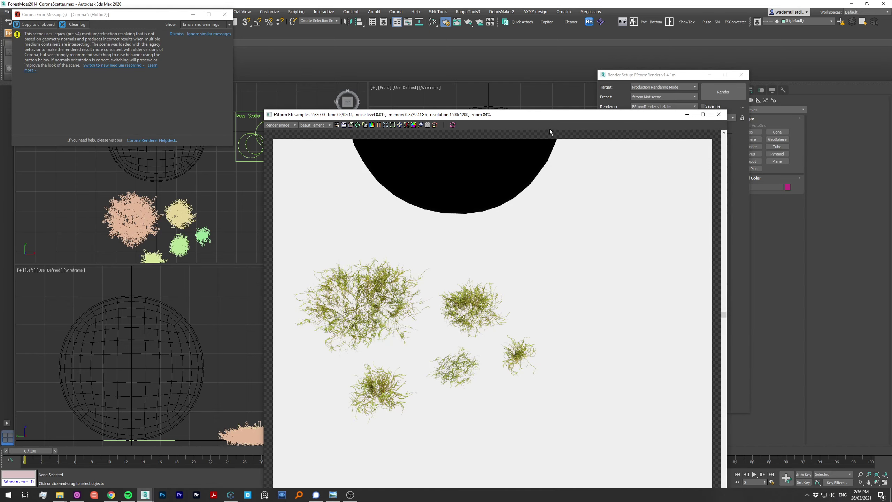
left_click(719, 114)
key("ctrl+a")
left_click(547, 22)
left_click(667, 134)
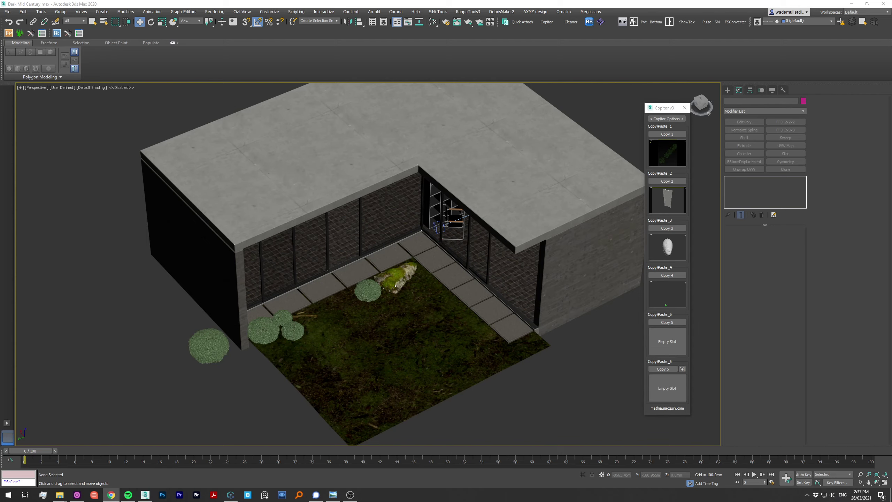
Step: Paste the four moss clumps from Copitor into the house scene
middle_click_drag(425, 304, 421, 306)
key("ctrl+v")
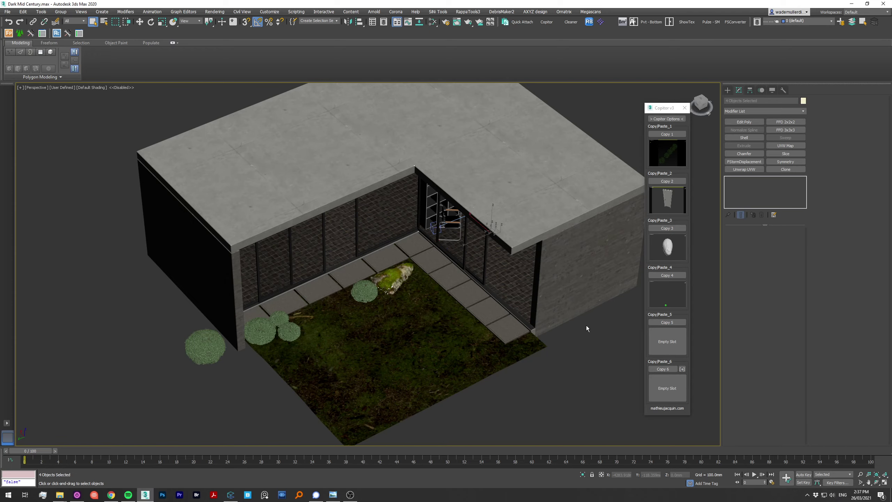
scroll(628, 417, "down", 5)
key("w")
scroll(428, 279, "up", 8)
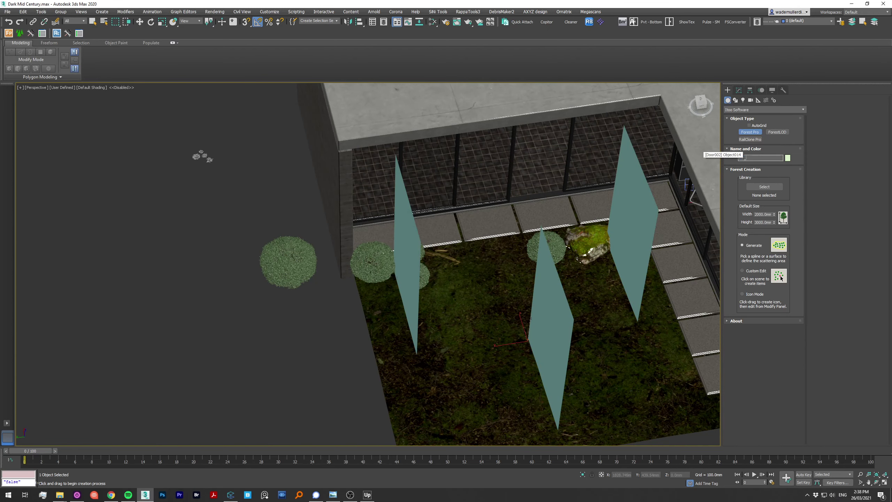
Step: Create a Forest Pro scatter using Moss001–004 as its geometry
left_click(739, 90)
left_click(858, 159)
left_click(173, 104)
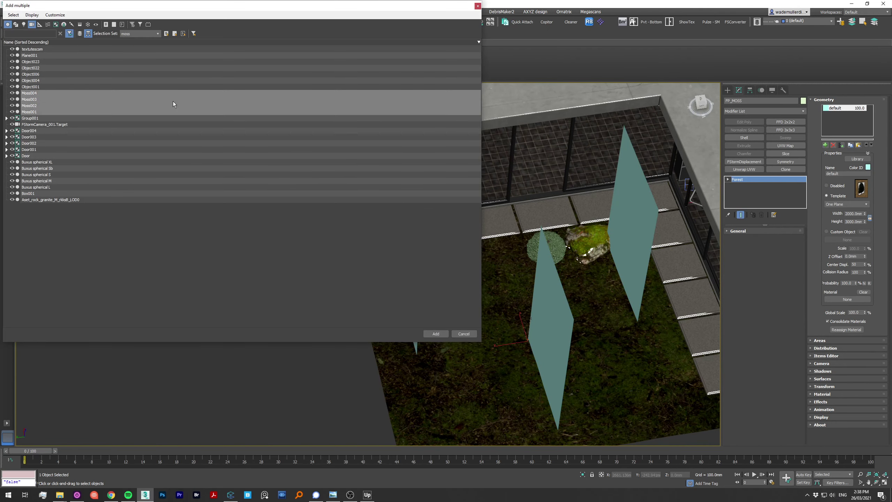
left_click(436, 336)
left_click(478, 268)
Step: Set the moss scatter's Density to 1000 mm
middle_click_drag(478, 268, 446, 258)
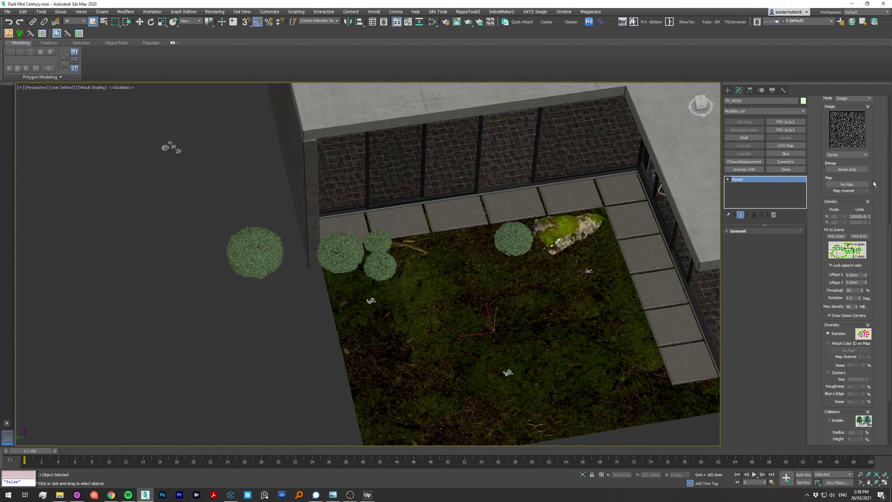
scroll(846, 246, "down", 10)
middle_click_drag(678, 232, 644, 222)
double_click(857, 216)
type("1000")
key("Return")
left_click(479, 270)
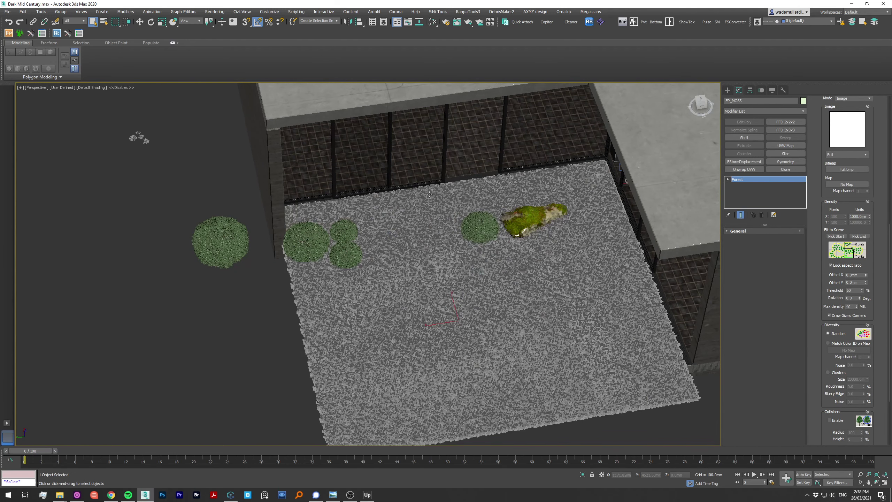
Step: Pick Object001 as the moss scatter's area in wireframe view
scroll(876, 216, "up", 5)
scroll(823, 202, "up", 5)
scroll(823, 203, "up", 5)
scroll(823, 203, "up", 5)
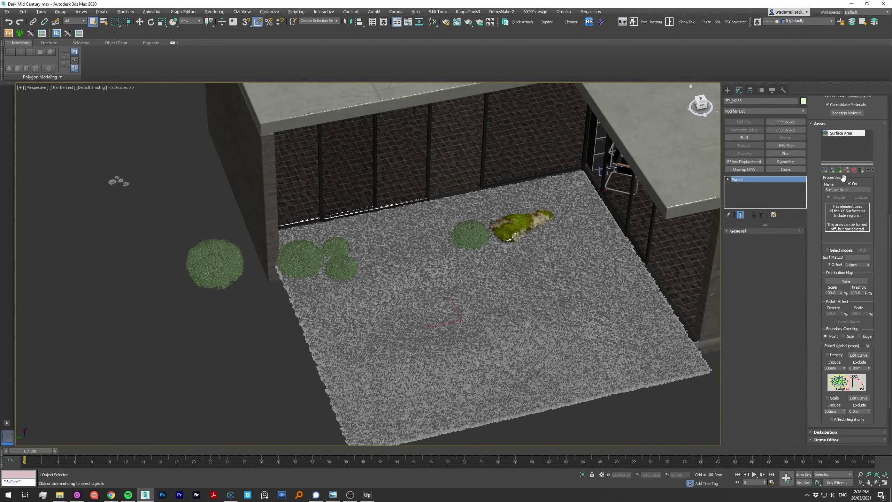
key("F3")
scroll(423, 220, "up", 5)
left_click(474, 209)
Step: Draw a rectangle over the garden in Top view and add it as a scatter area
scroll(498, 246, "down", 5)
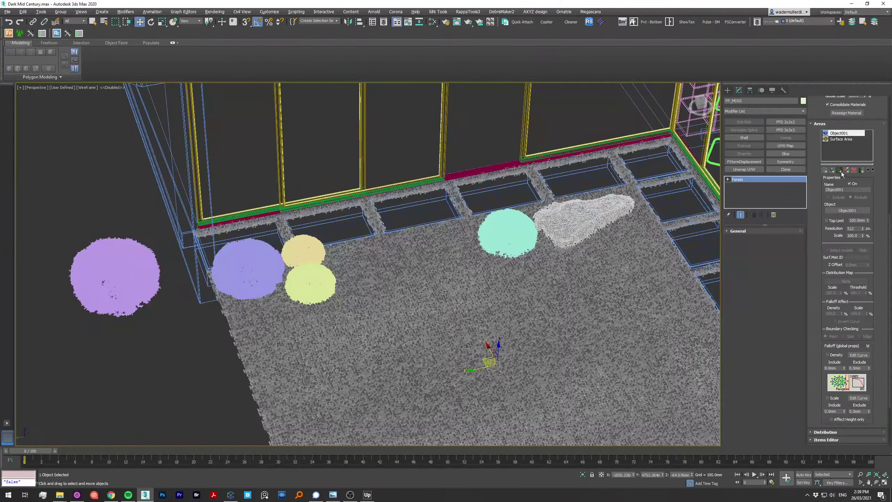
key("w")
key("t")
key("shift+r")
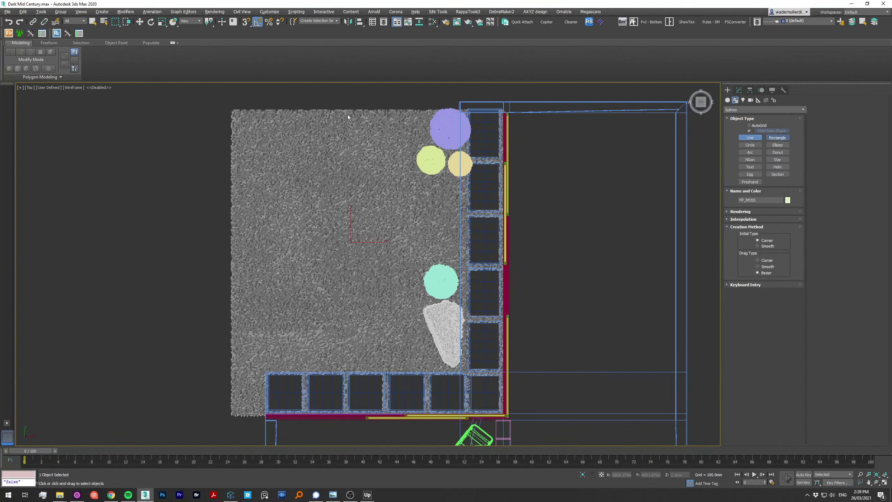
left_click_drag(195, 98, 458, 370)
right_click(458, 369)
left_click(453, 362)
left_click(739, 90)
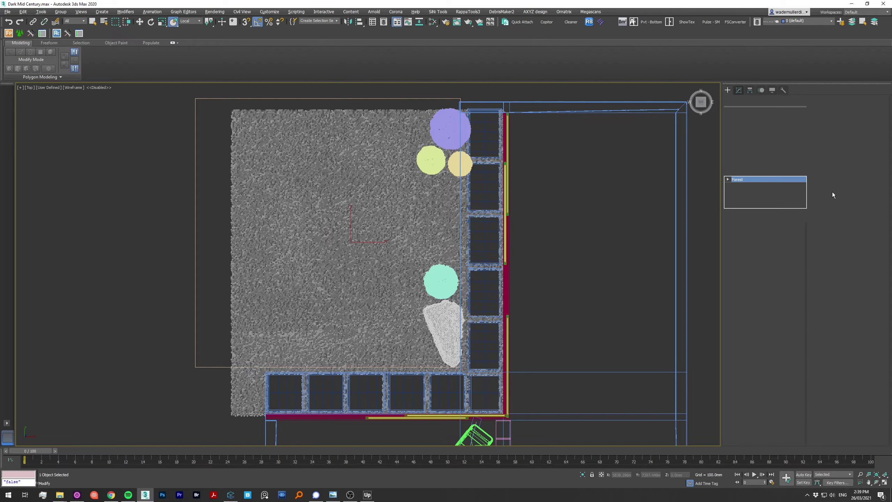
Step: Return to shaded view and show the scatter's transform settings instead of areas
key("F3")
middle_click_drag(301, 98, 351, 176, "alt")
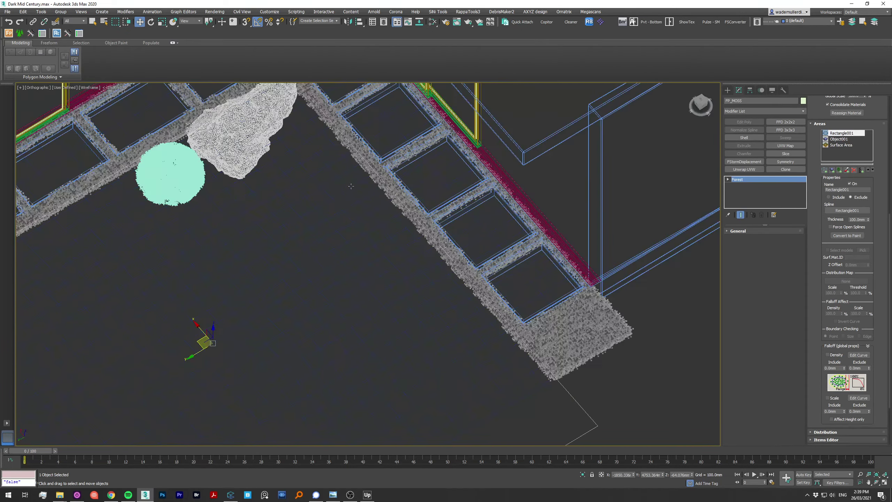
scroll(351, 210, "up", 10)
left_click(820, 124)
left_click(824, 389)
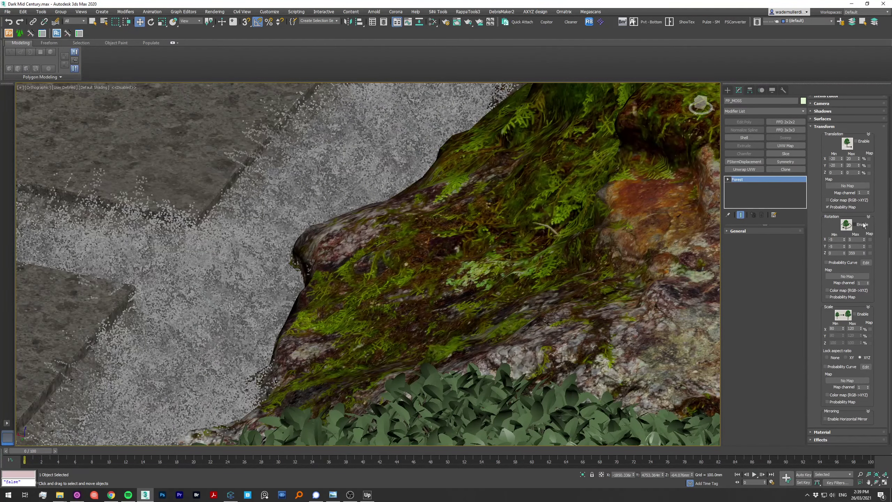
Step: Open the Ground Cover plants asset from Connecter's Ground Cover collection in 3ds Max
key("z")
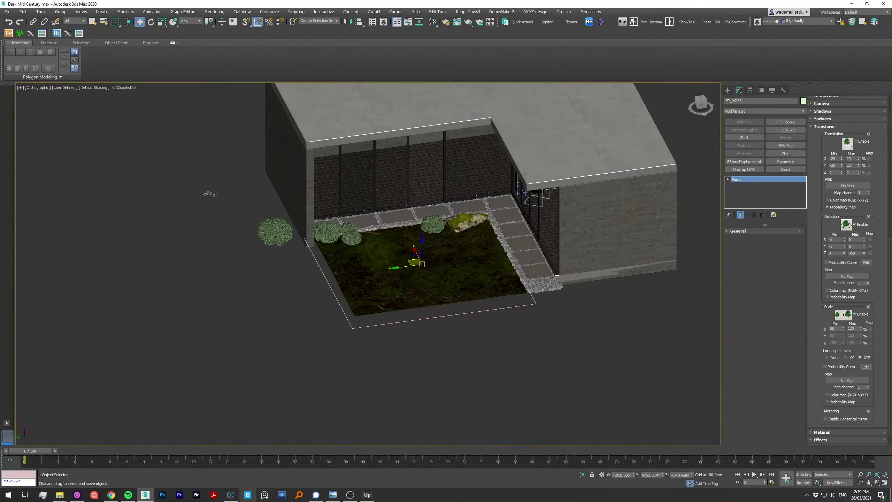
left_click(230, 495)
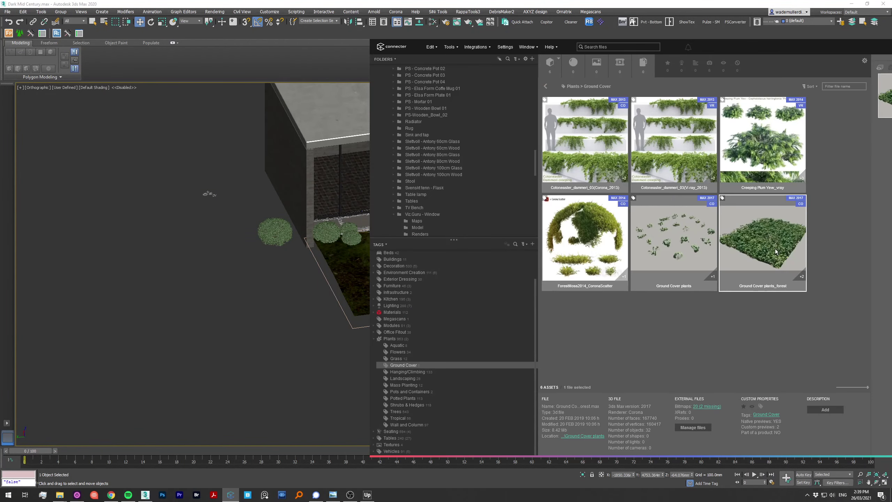
left_click(674, 243)
right_click(673, 227)
left_click(625, 246)
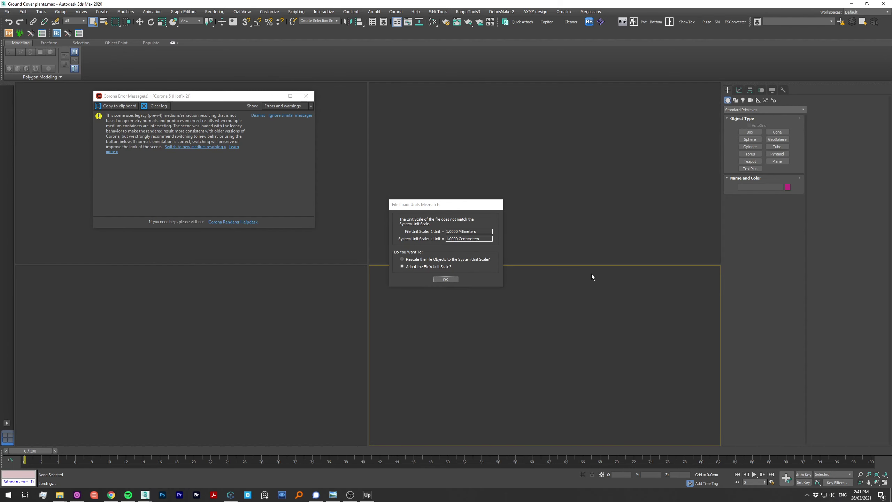
Step: Accept the unit scale, convert the scene to FStorm, and paste the 21 plants into the house
key("Return")
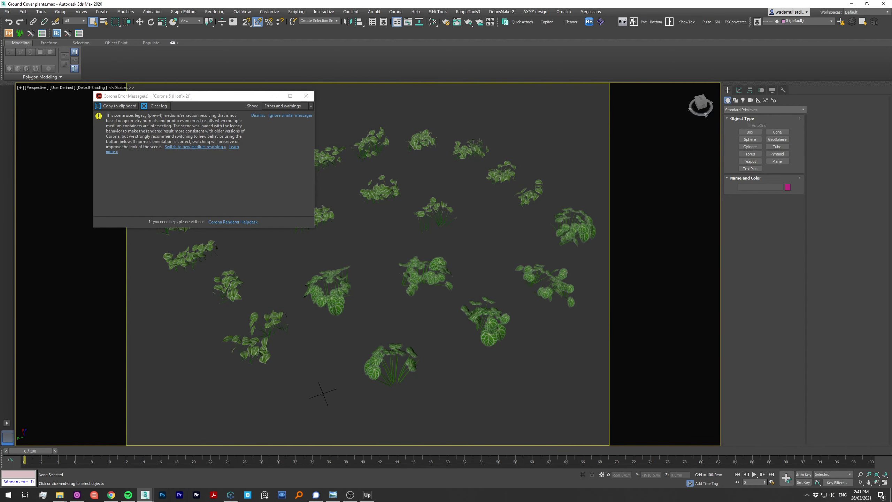
left_click(521, 3)
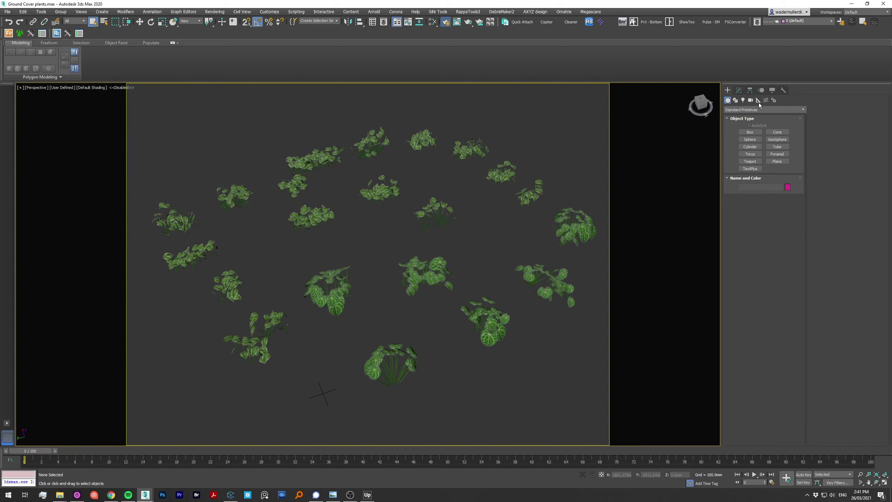
key("F10")
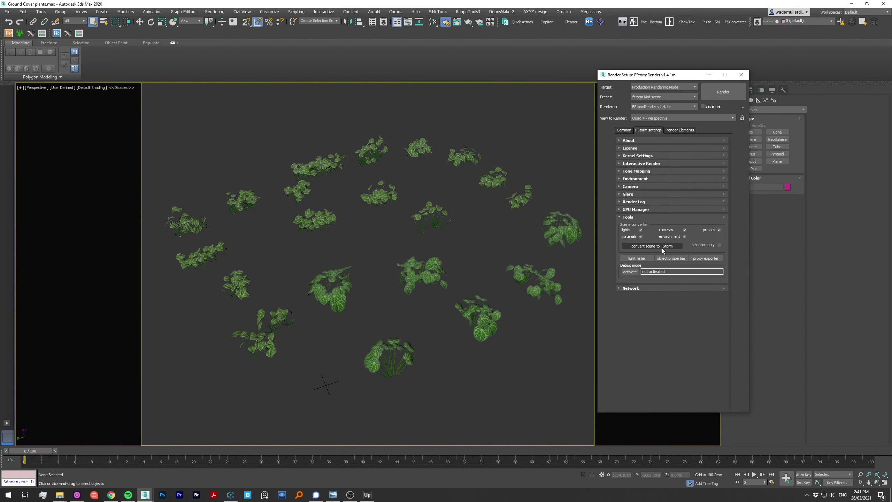
left_click(663, 246)
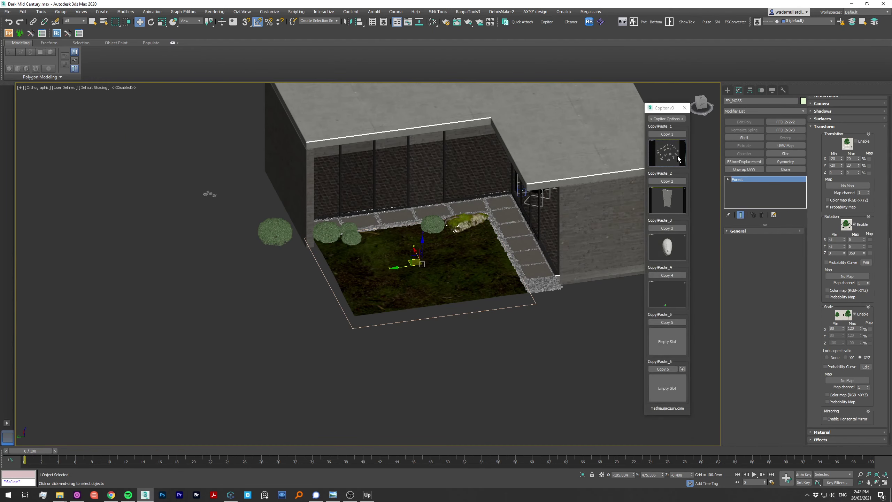
left_click(678, 156)
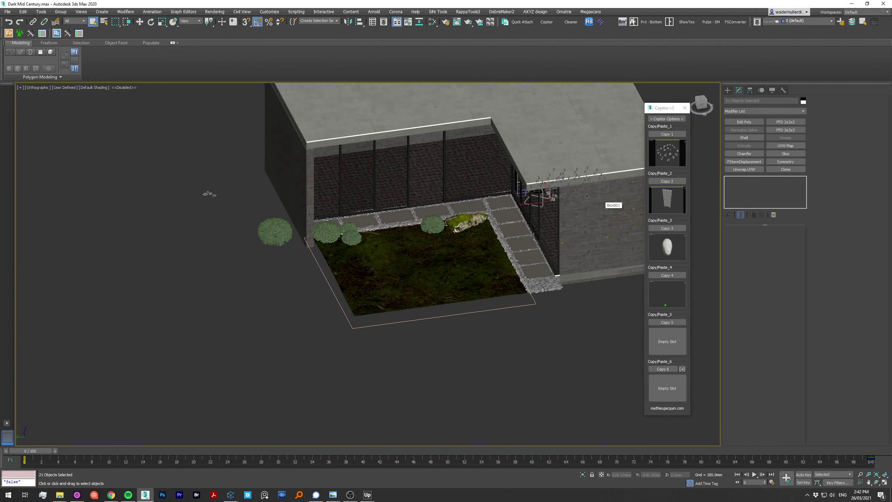
Step: Move the pasted plants away from the garden and select the FP_Cover scatter
middle_click_drag(457, 211, 471, 182, "alt")
left_click_drag(530, 194, 183, 112)
left_click(513, 332)
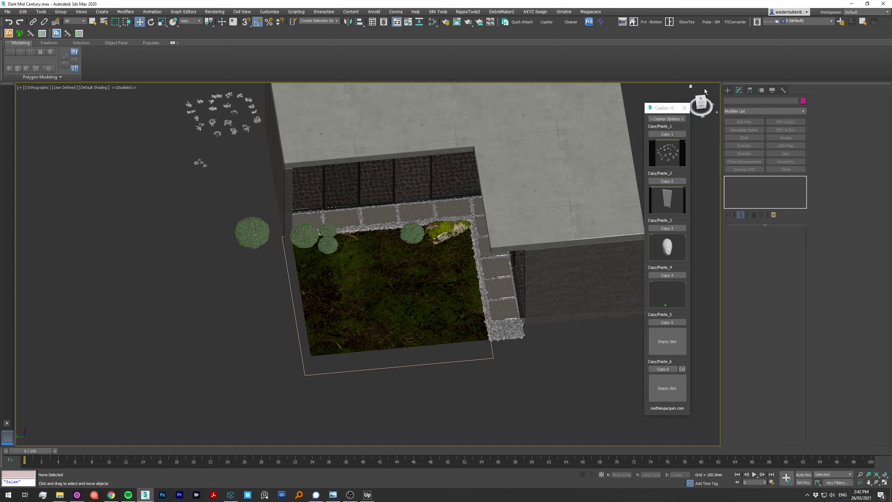
left_click(502, 327)
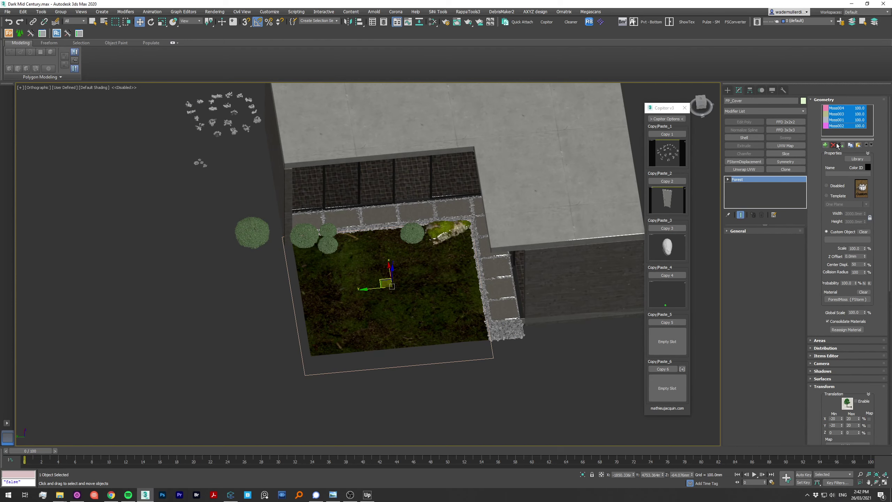
key("h")
key("Return")
Step: Set FP_Cover's rectangle area to Include and expand its Distribution settings
left_click(823, 100)
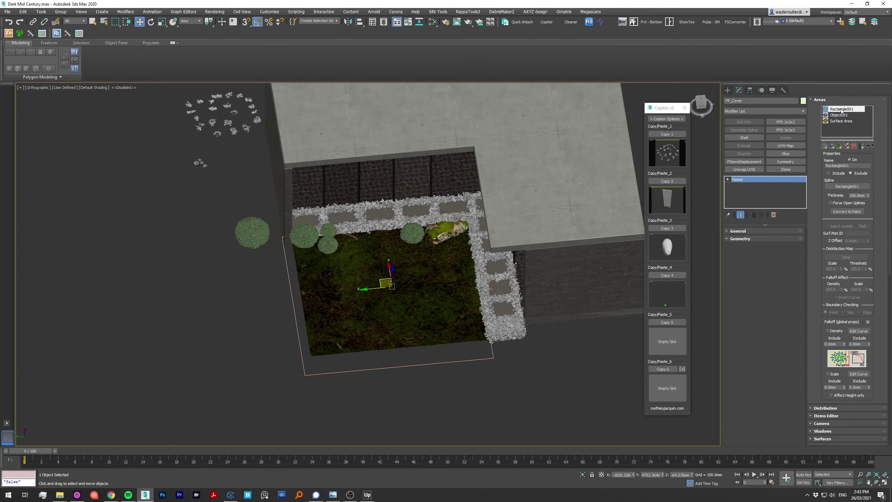
left_click(837, 174)
left_click(841, 121)
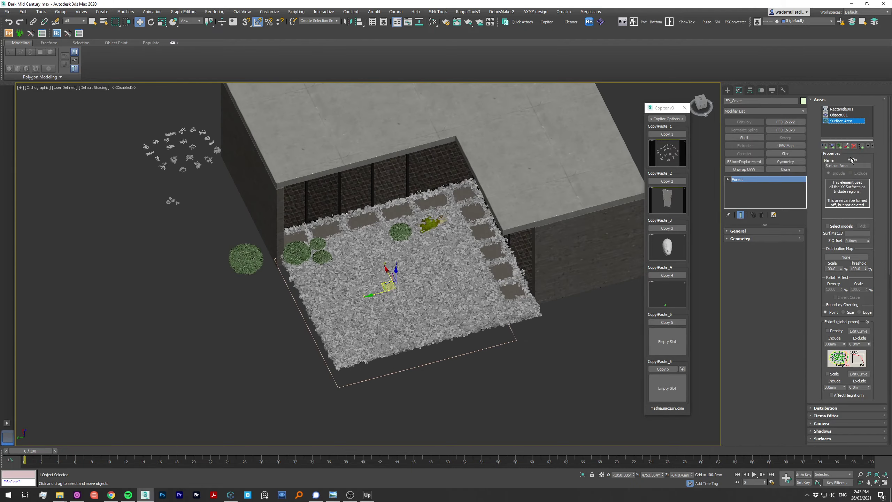
scroll(387, 247, "up", 5)
left_click(826, 408)
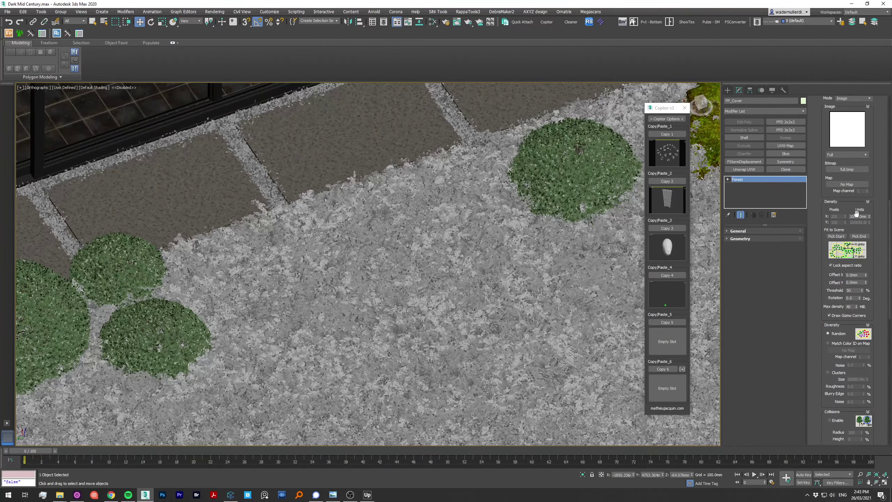
Step: Select Rectangle002 in Top view and open its context menu
key("c")
key("t")
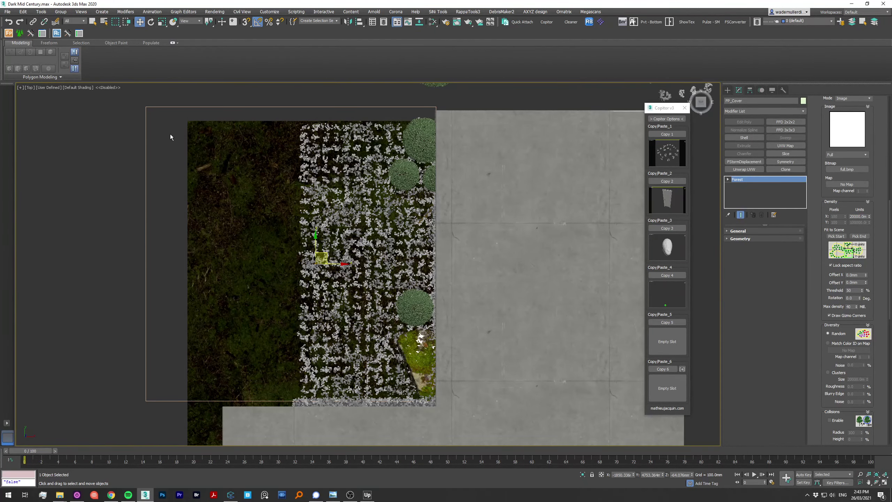
left_click(165, 170)
right_click(456, 253)
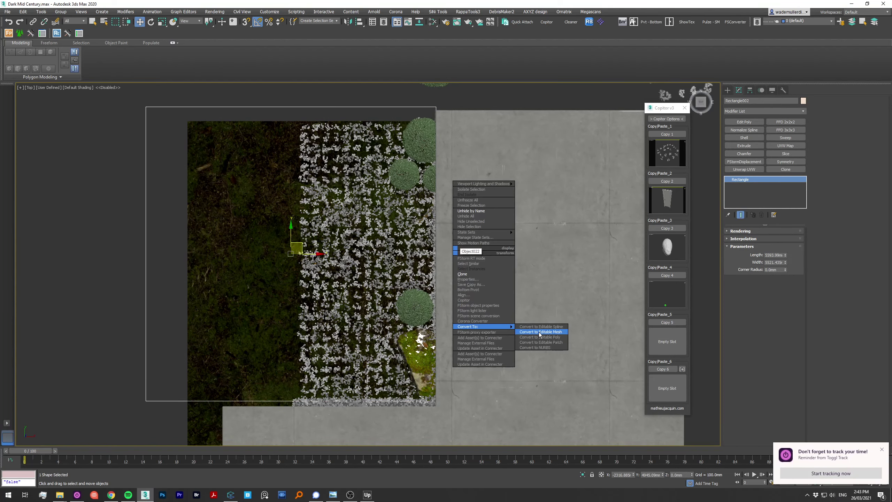
Step: Browse the Plants > Trees assets in Connecter by scrolling the grid
left_click(480, 338)
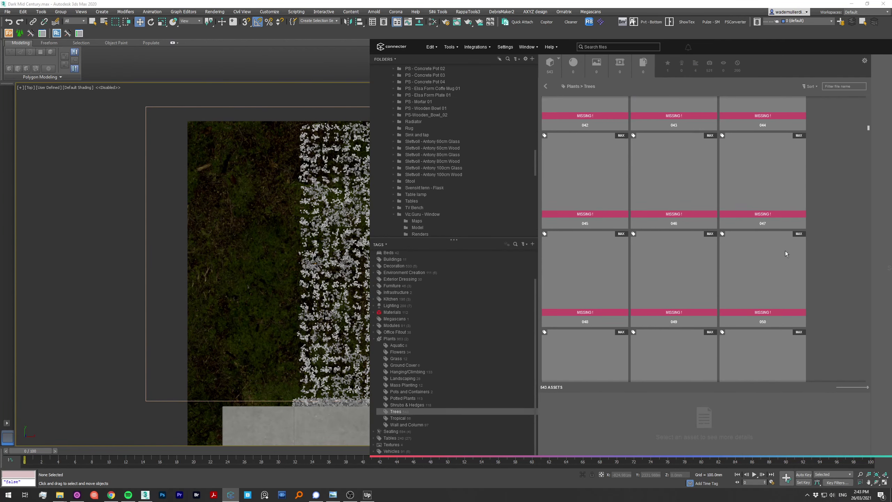
scroll(799, 180, "down", 5)
scroll(799, 180, "down", 5)
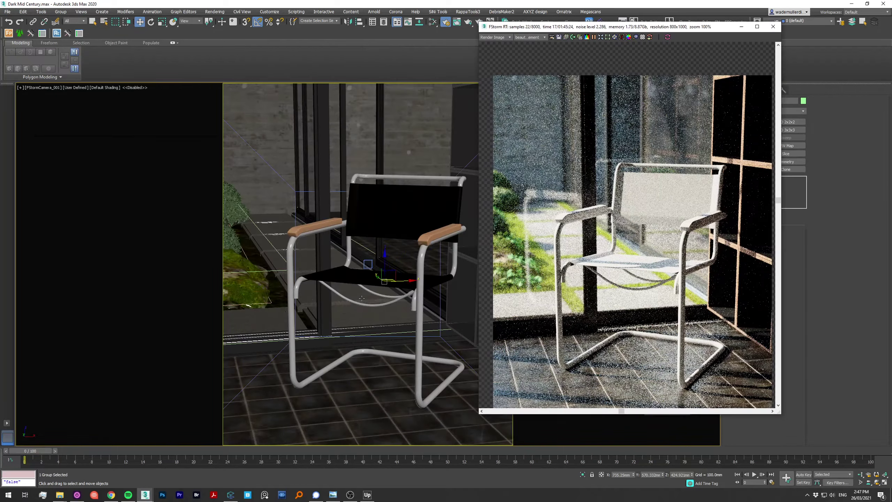
Step: Darken FStormMix color1 to deeper green and color2 to olive
key("alt+z")
mouse_move(316, 301)
left_mouse_down()
mouse_move(350, 304)
mouse_move(428, 259)
left_mouse_up()
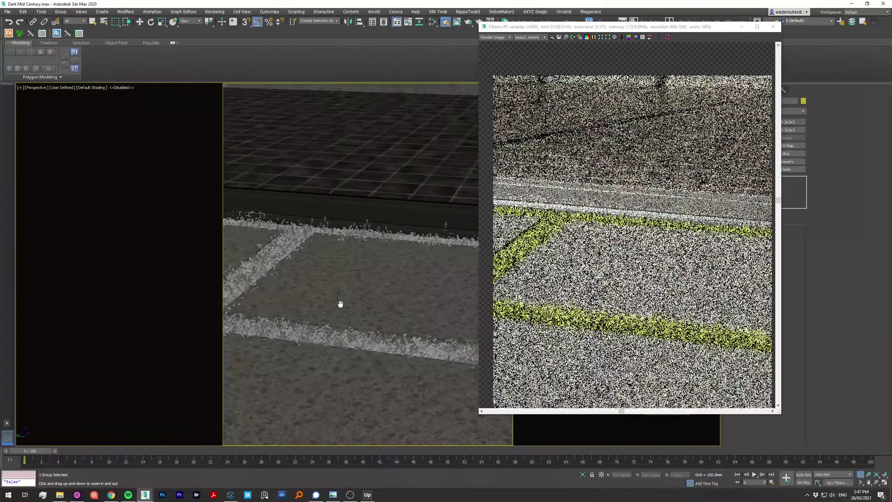
left_click_drag(339, 304, 389, 304)
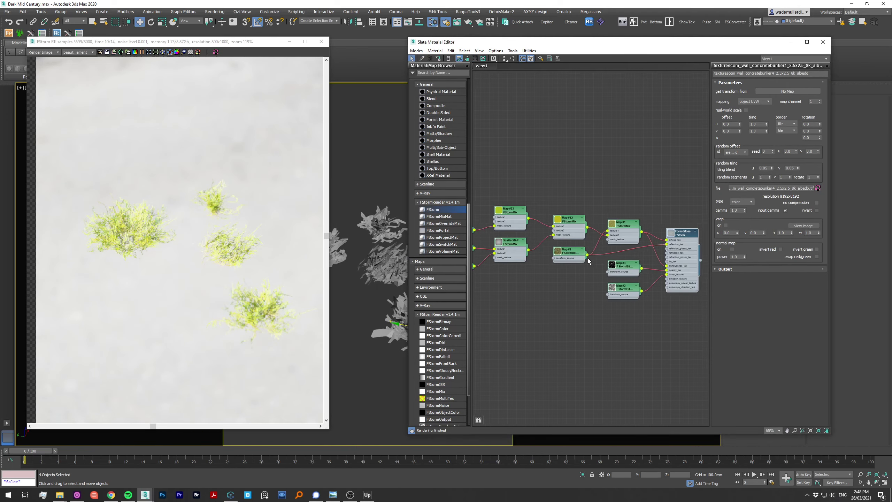
scroll(601, 228, "up", 4)
left_click(745, 92)
mouse_move(190, 73)
left_mouse_down()
mouse_move(165, 73)
mouse_move(173, 73)
left_mouse_up()
left_click(171, 116)
left_click(746, 99)
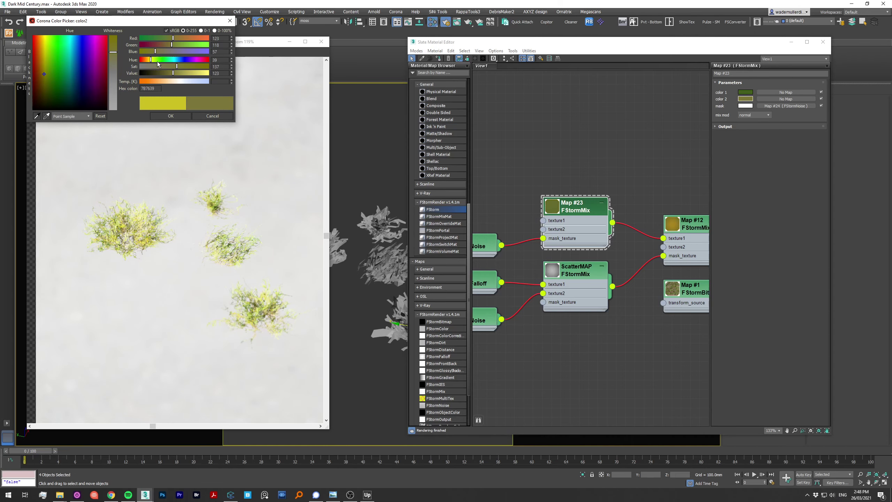
left_click(171, 116)
Step: Insert an FStormColorCorrection before the ForestMoss diffuse and adjust its offset
middle_click_drag(790, 190, 600, 197)
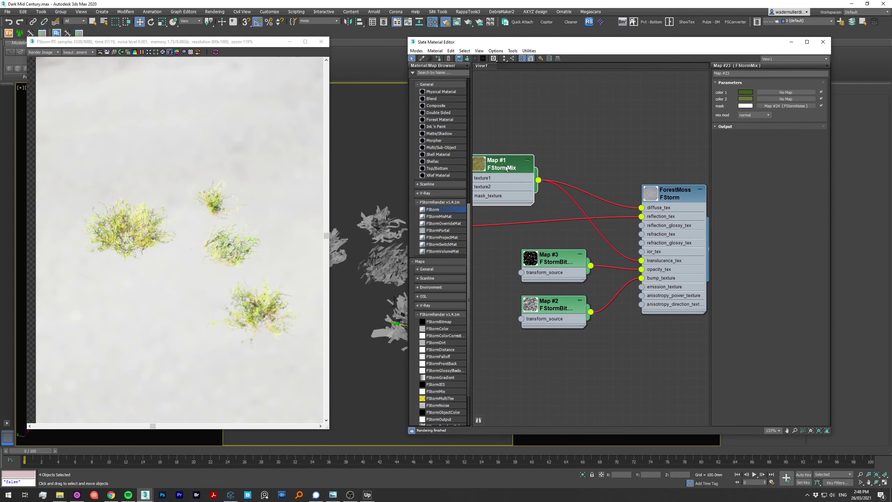
left_click_drag(600, 197, 601, 197)
double_click(534, 150)
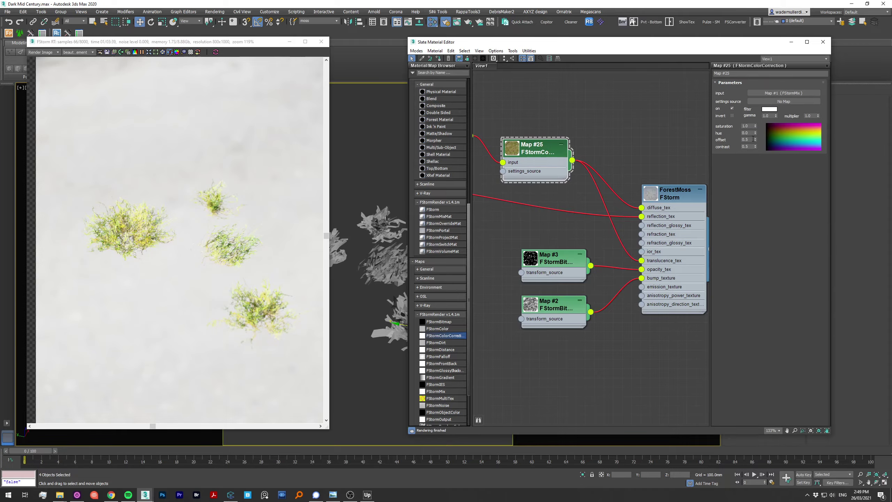
left_click_drag(756, 139, 753, 150)
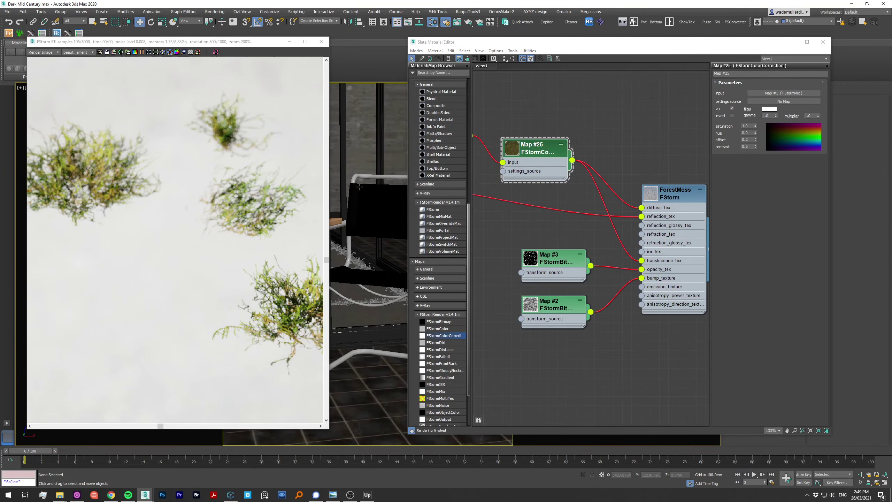
scroll(220, 318, "up", 2)
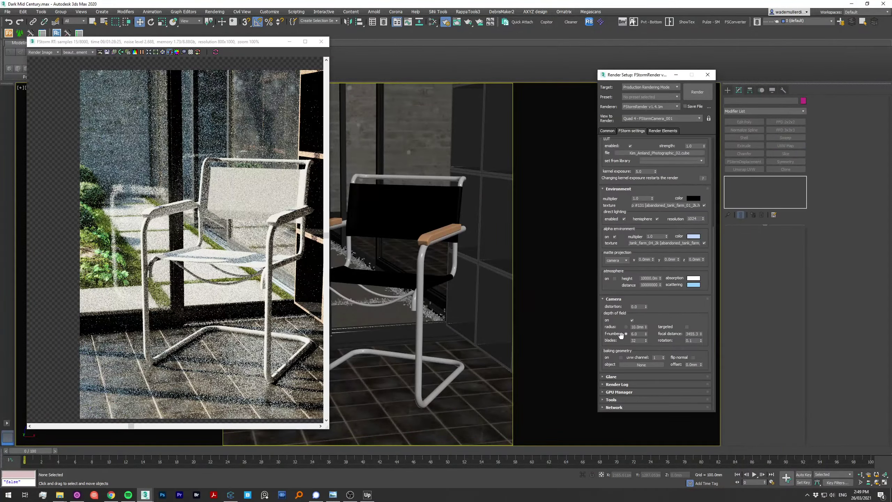
Step: Raise FP_MOSS's Z offset and tweak the moss colour correction's saturation
scroll(141, 273, "up", 2)
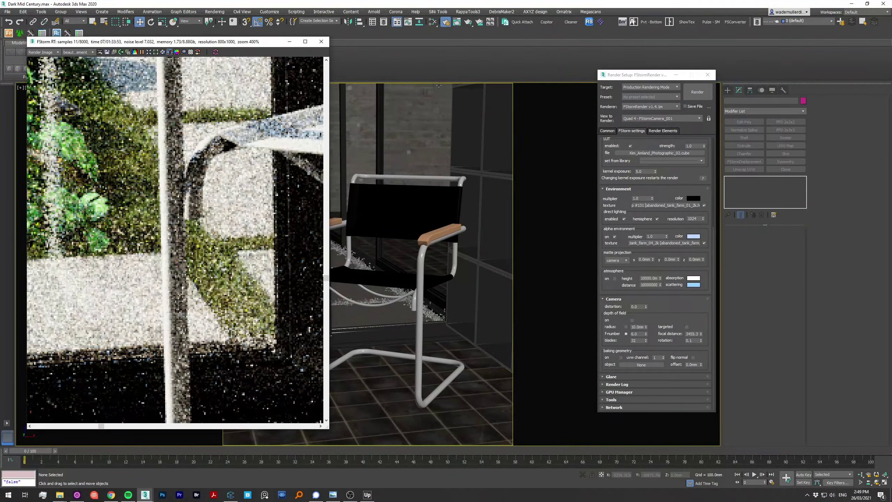
left_click(528, 156)
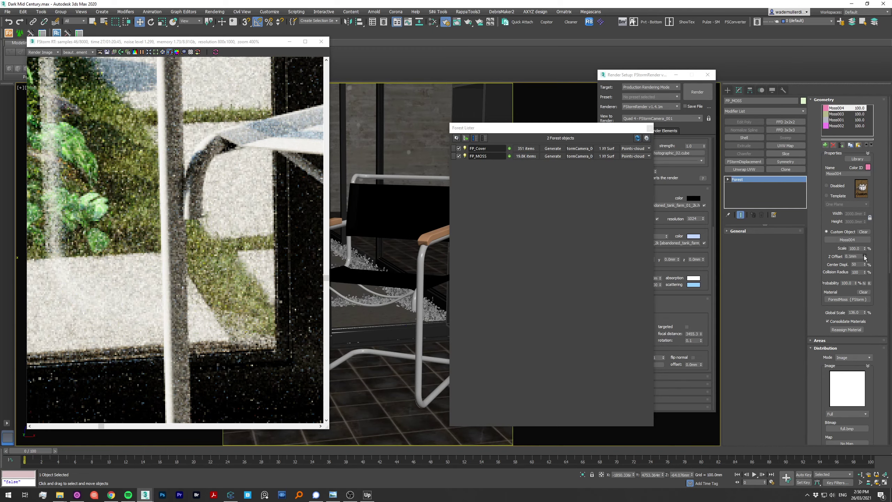
left_click_drag(864, 258, 865, 251)
scroll(224, 105, "down", 3)
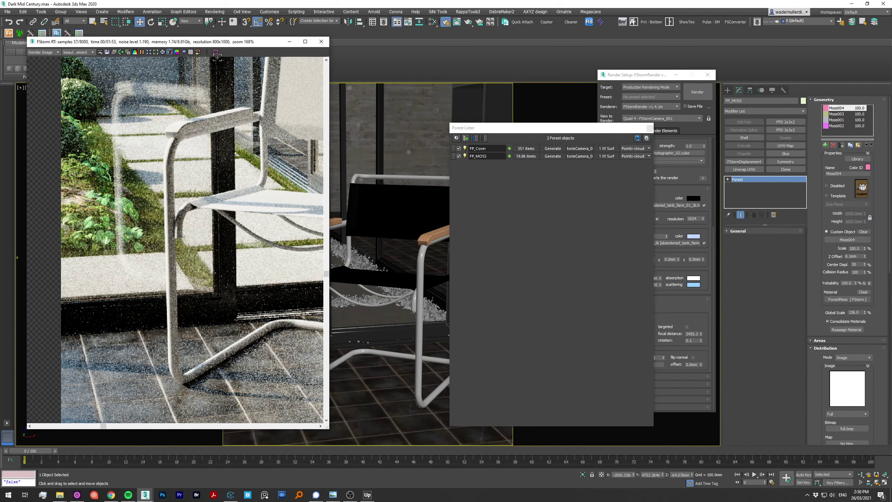
left_click(216, 52)
scroll(193, 239, "down", 2)
left_click(434, 22)
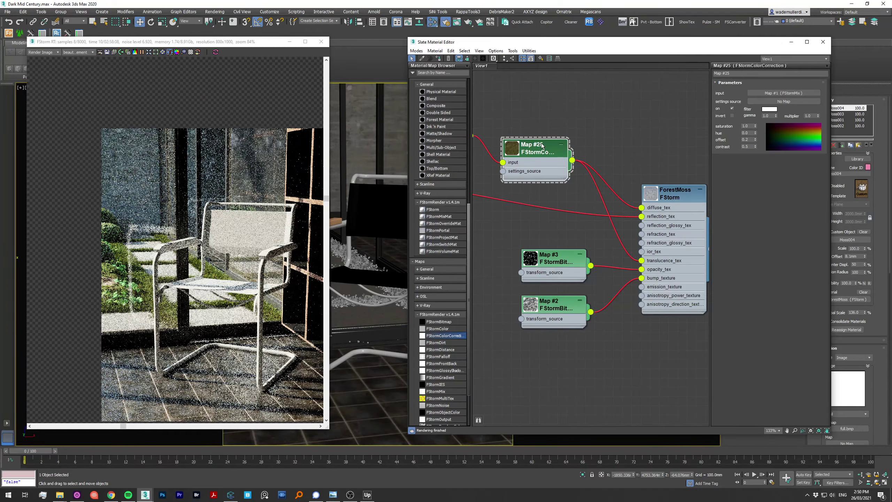
left_click(746, 126)
left_click(823, 42)
Step: Set FP_MOSS Z Offset to 0 mm and Global Scale to 120
left_click_drag(865, 258, 865, 259)
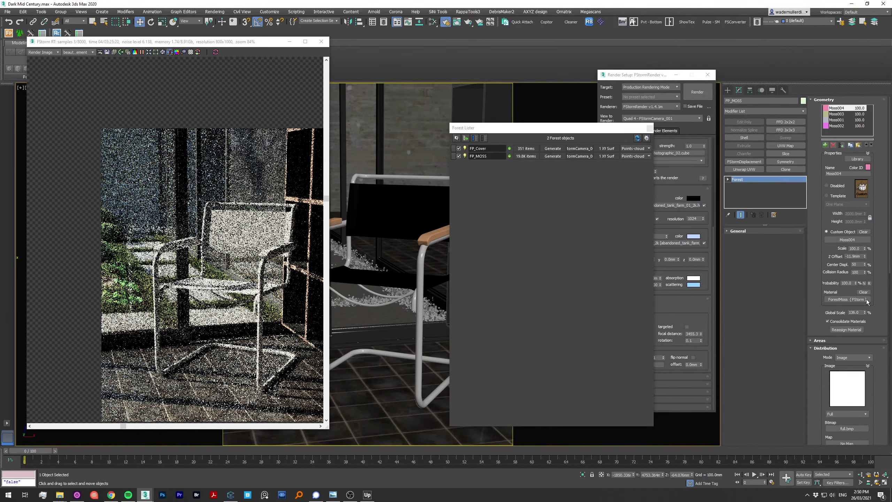
left_click_drag(865, 312, 865, 321)
left_click(217, 54)
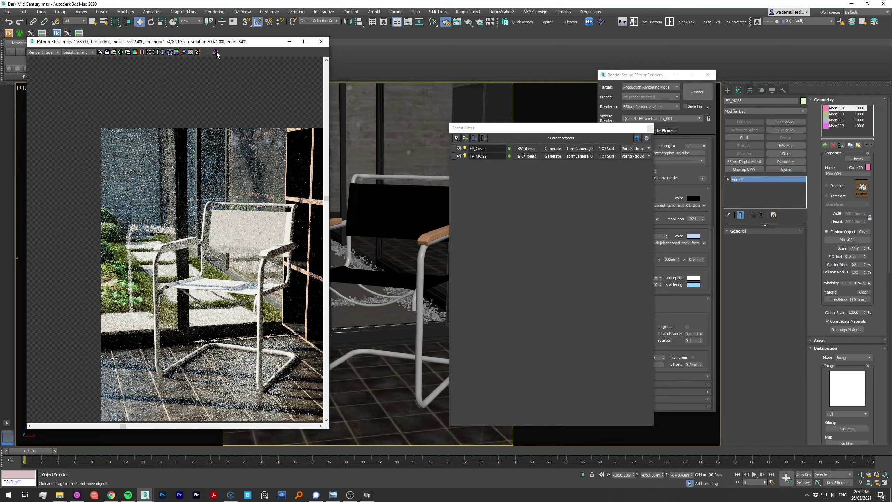
left_click_drag(176, 41, 855, 61)
Step: Add colour-correction Map #26 feeding the leaf material's translucence
key("p")
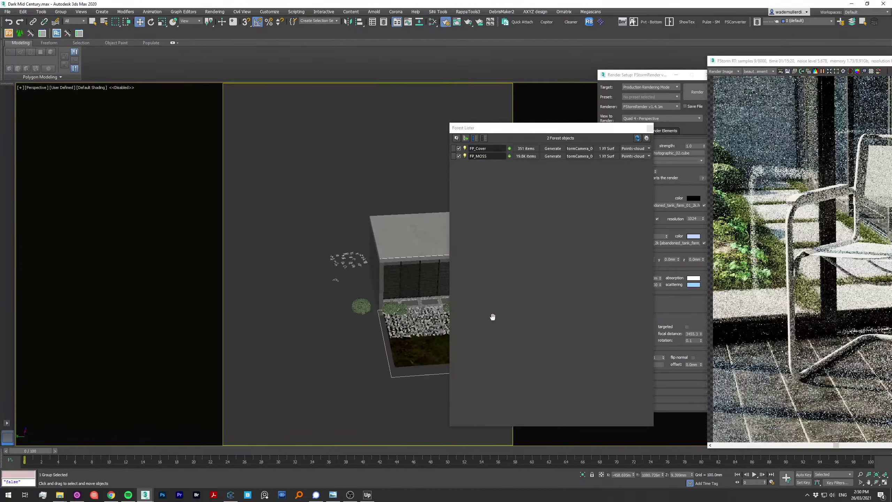
key("m")
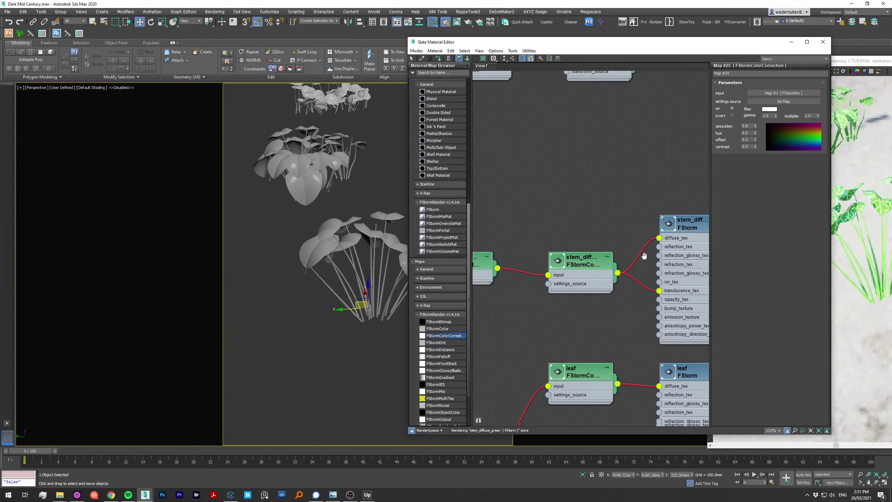
middle_click_drag(644, 256, 601, 79)
mouse_move(445, 335)
left_mouse_down()
mouse_move(543, 228)
mouse_move(508, 223)
mouse_move(635, 218)
left_mouse_up()
scroll(504, 234, "down", 2)
left_click(635, 218)
Step: Give Map #26 saturation 0.7 and offset 0.2, tidying it beside the leaf material
type("0.7")
key("Tab")
key("Tab")
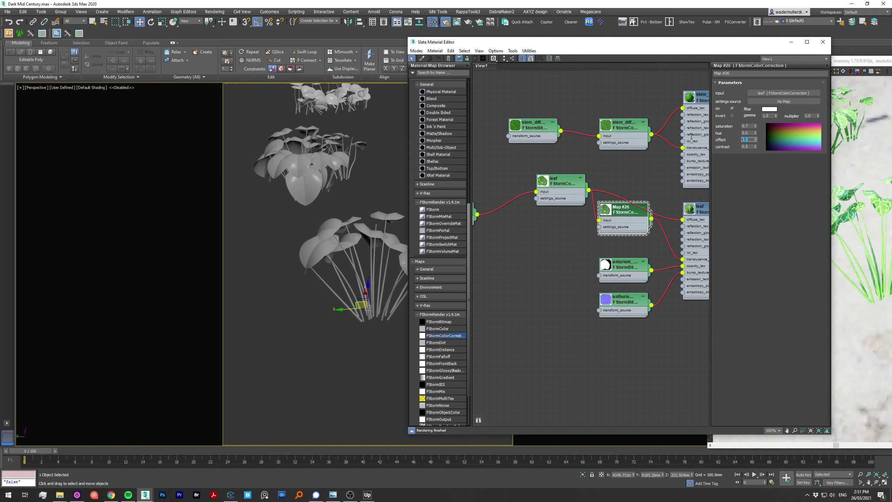
type("0.2")
key("Return")
middle_click_drag(632, 216, 549, 216)
left_click_drag(549, 216, 532, 227)
Step: Check the FStormCamera_001 view, then raise Map #26's offset to 0.4
key("m")
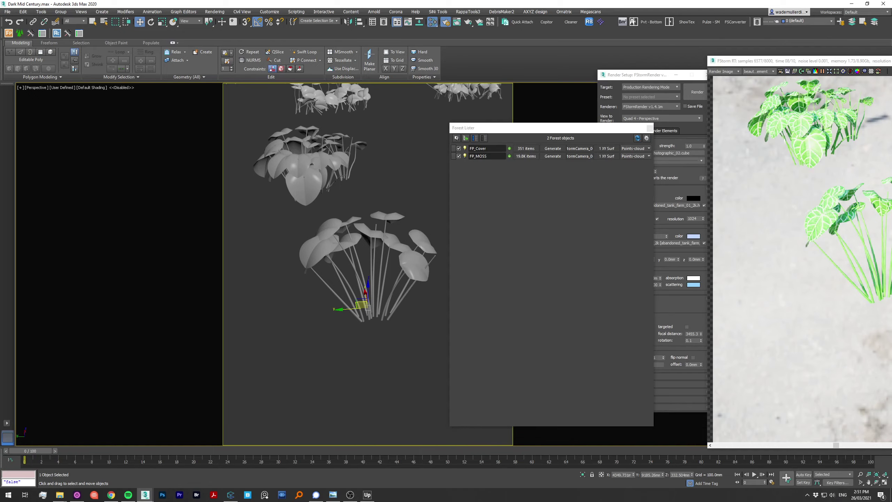
key("c")
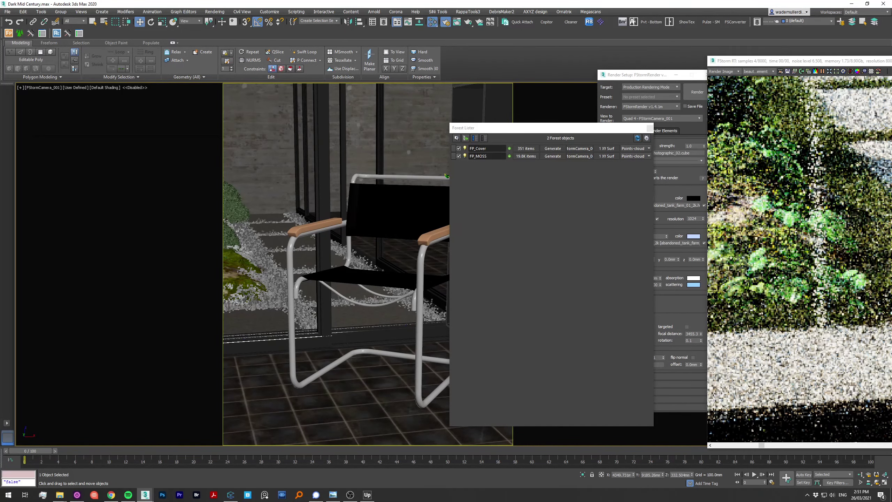
key("m")
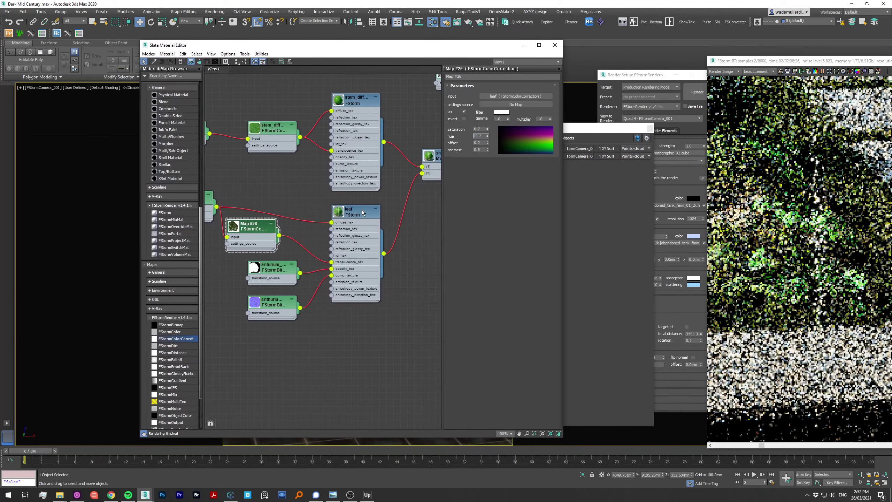
double_click(275, 237)
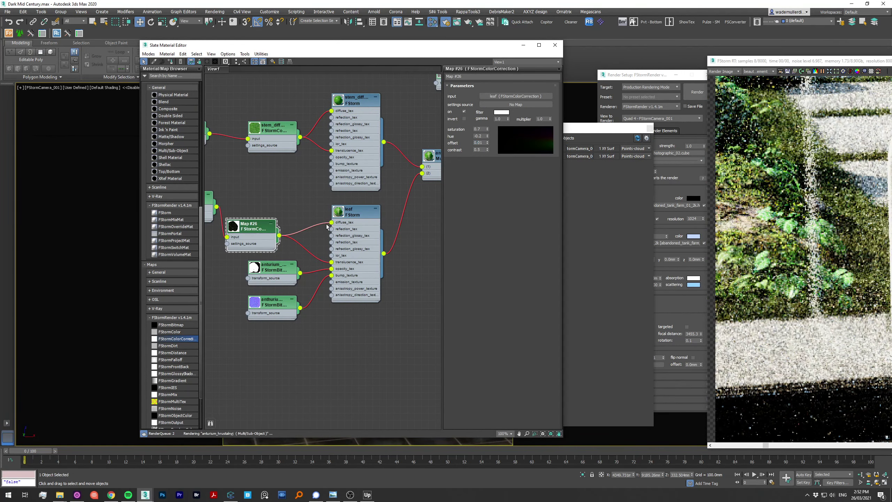
type("0.4")
key("Return")
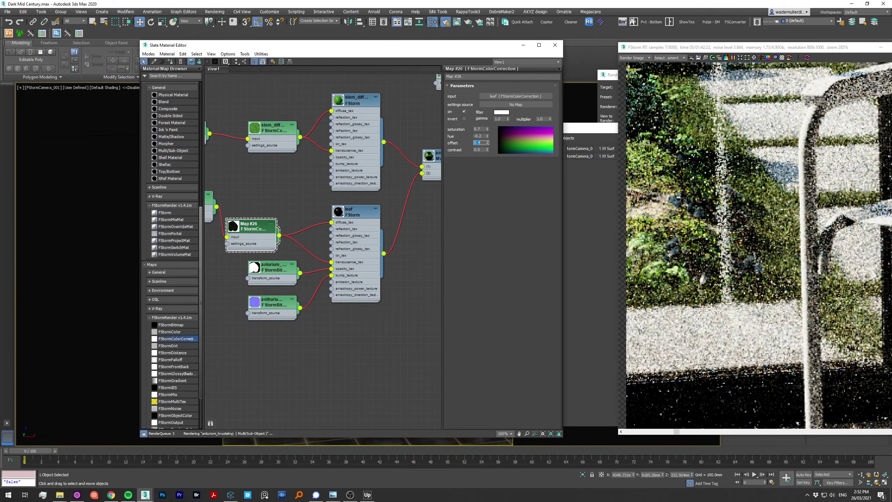
scroll(709, 256, "down", 2)
mouse_move(386, 45)
left_mouse_down()
mouse_move(129, 43)
mouse_move(738, 145)
left_mouse_up()
Step: Insert colour correction Map #27 before Material #59's diffuse with offset 0.3
left_click(385, 317)
scroll(384, 318, "up", 5)
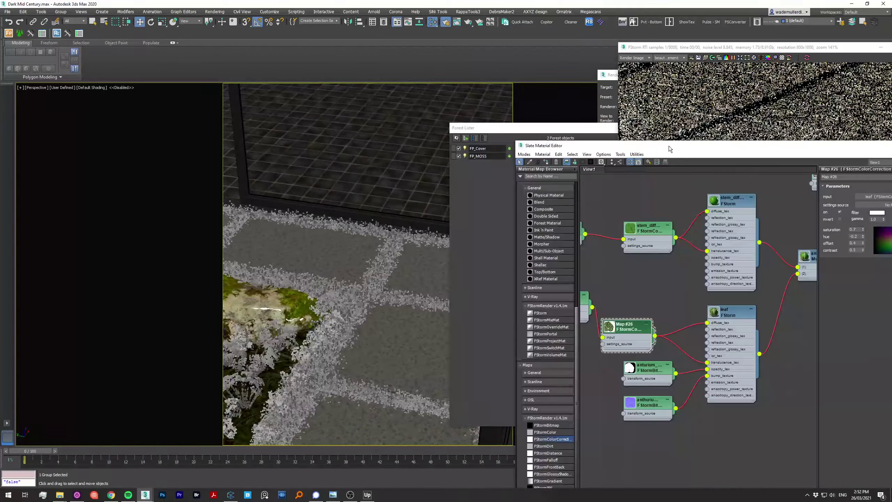
left_click(364, 255)
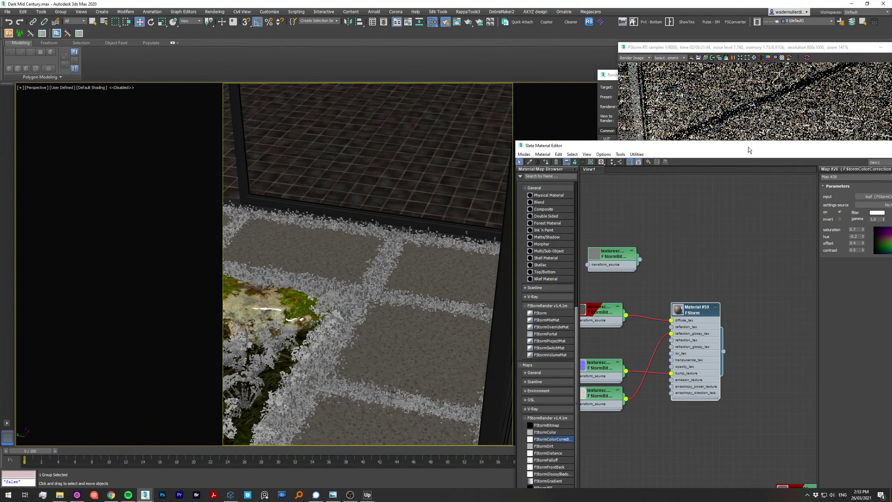
left_click_drag(597, 145, 217, 52)
left_click_drag(311, 223, 265, 225)
left_click(475, 149)
type("0.3")
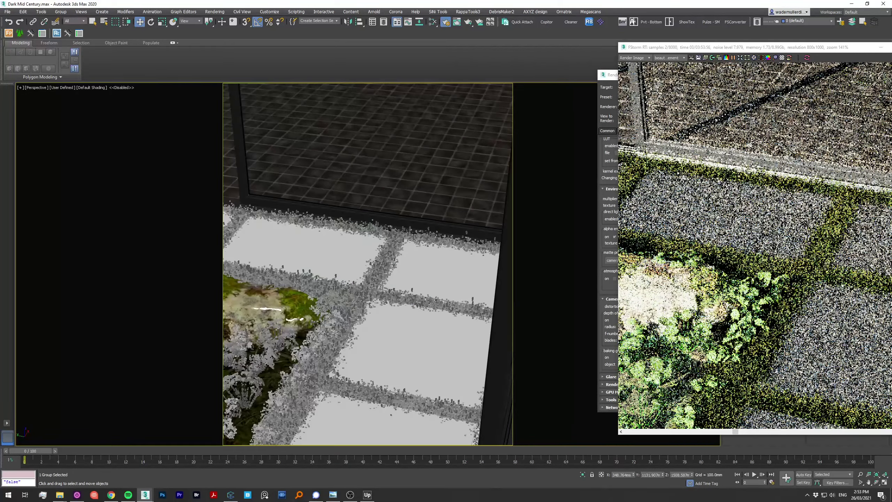
Step: Paste the Fraxinus tree from Copitor beside the building, then return to FStormCamera_001
scroll(416, 302, "down", 5)
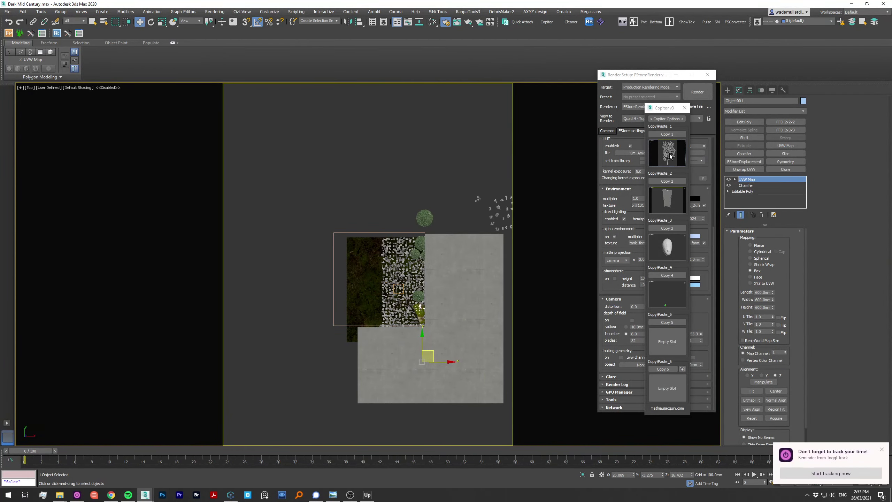
key("ctrl+v")
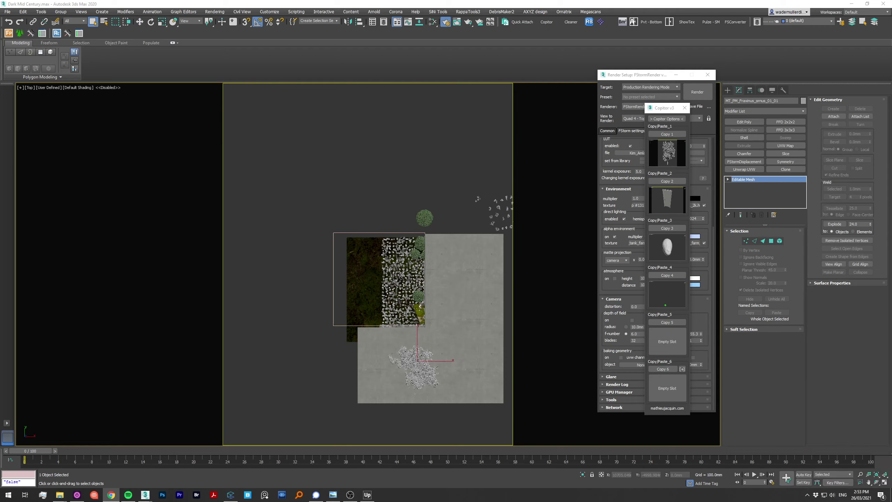
key("w")
middle_click_drag(525, 378, 365, 247, "alt")
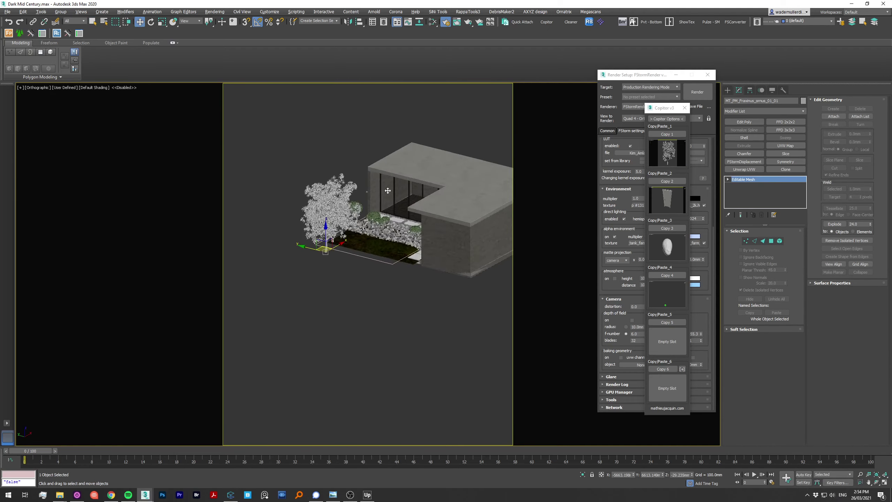
key("c")
left_click(685, 108)
scroll(688, 200, "up", 3)
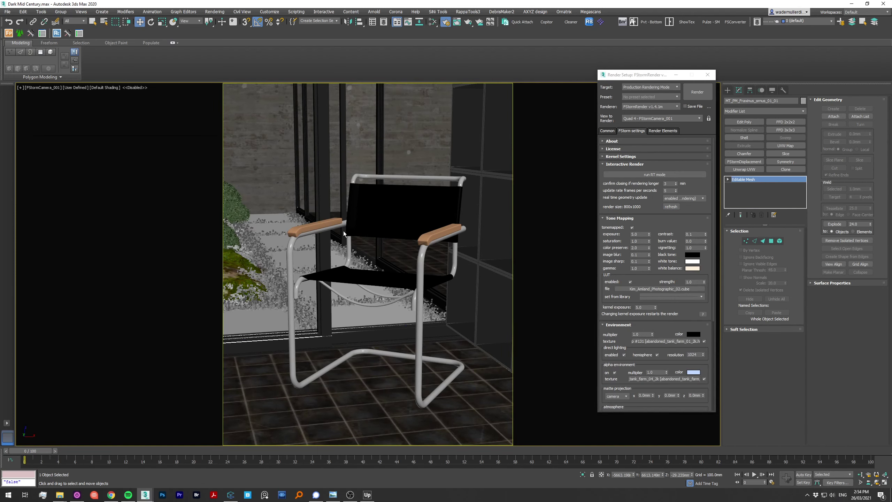
Step: Raise the camera's f-number from 6 to 10, then close the FStorm render window
left_click(330, 498)
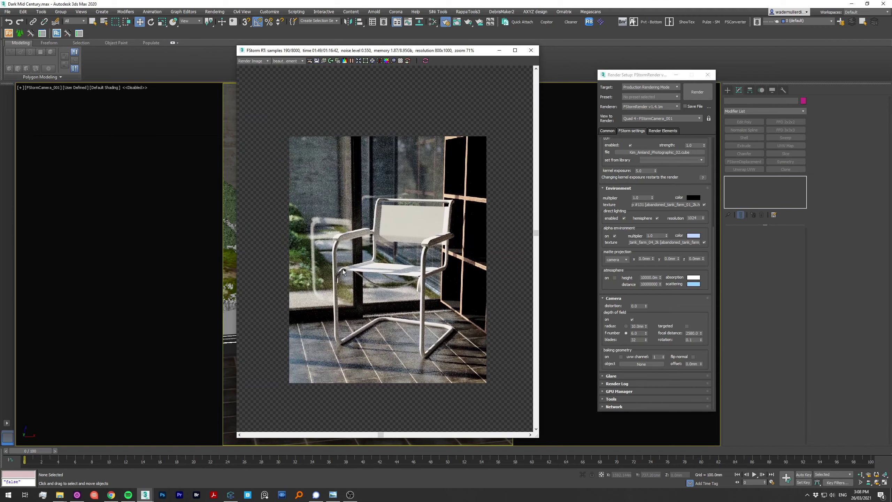
type("10")
key("Return")
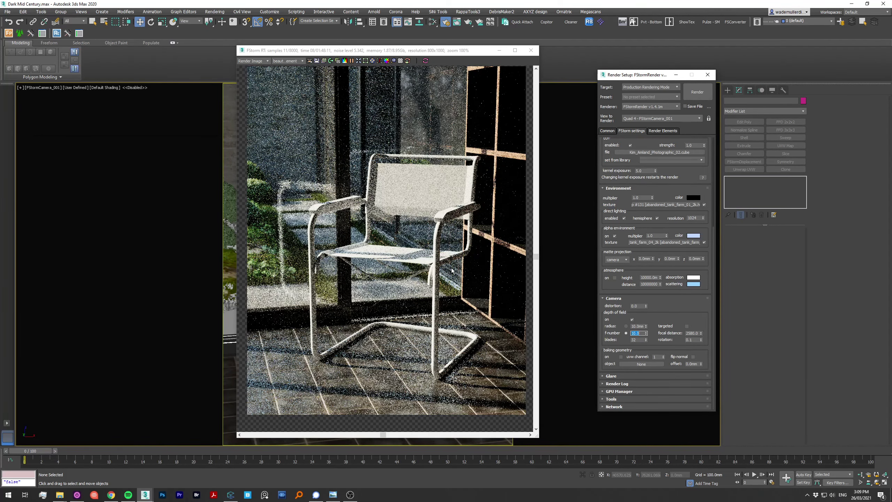
key("alt+Tab")
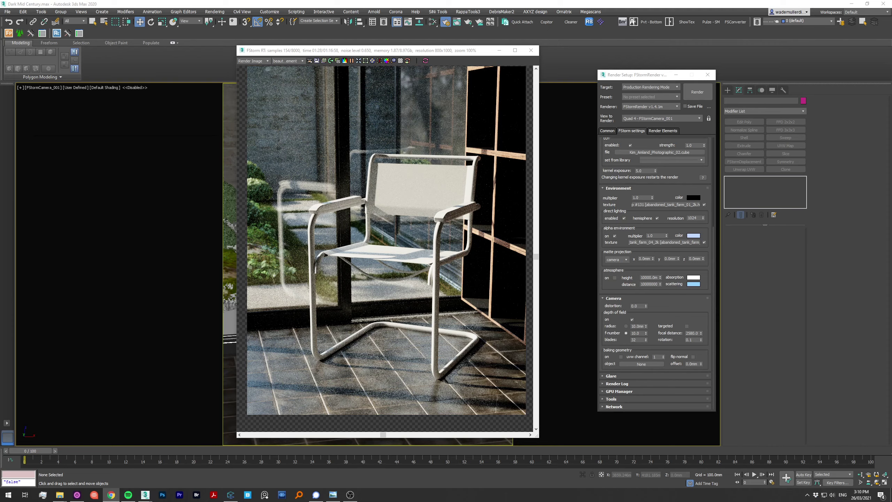
left_click(531, 51)
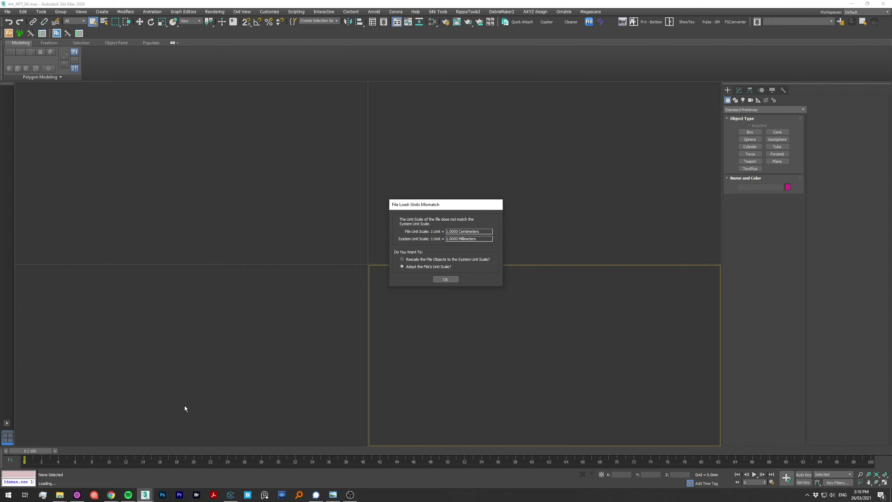
Step: Accept the scene's unit settings so the empty Untitled session is ready
left_click(442, 279)
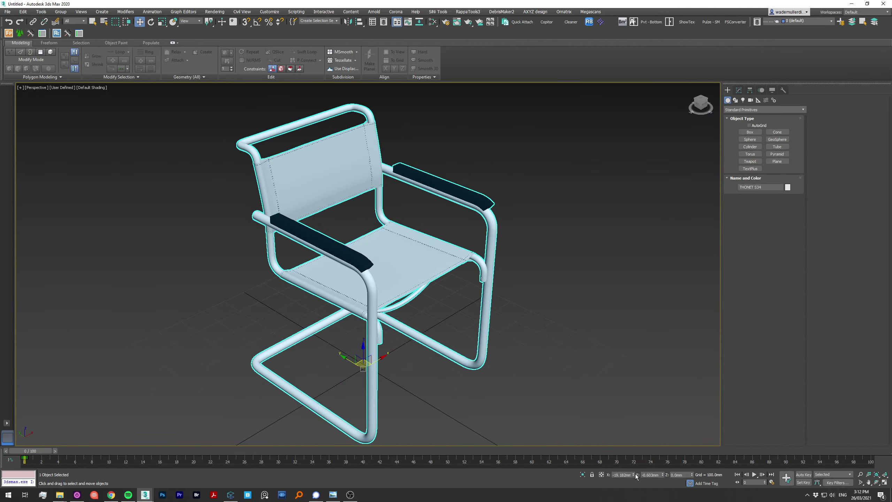
Step: Bring the THONET S34 cantilever chair into the scene and select it
left_click(590, 338)
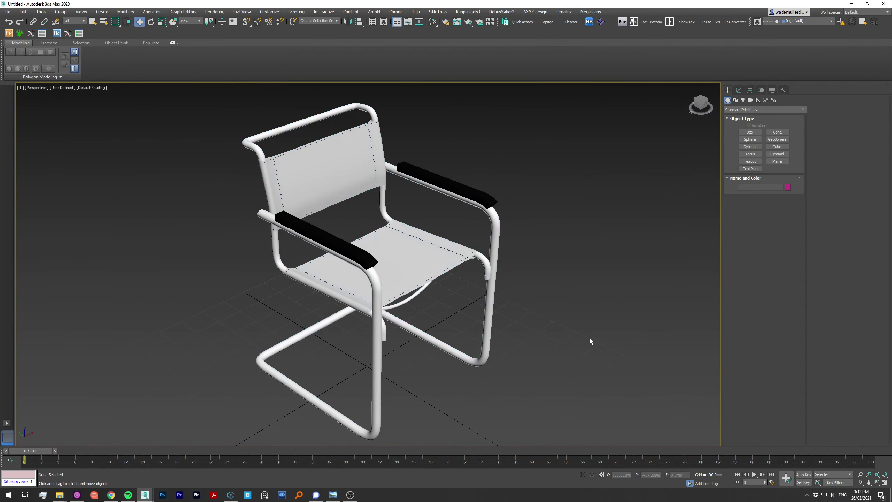
mouse_move(590, 338)
middle_mouse_down("alt")
mouse_move(508, 293)
mouse_move(648, 294)
mouse_move(500, 273)
mouse_move(474, 260)
middle_mouse_up("alt")
scroll(509, 292, "up", 5)
scroll(598, 301, "down", 8)
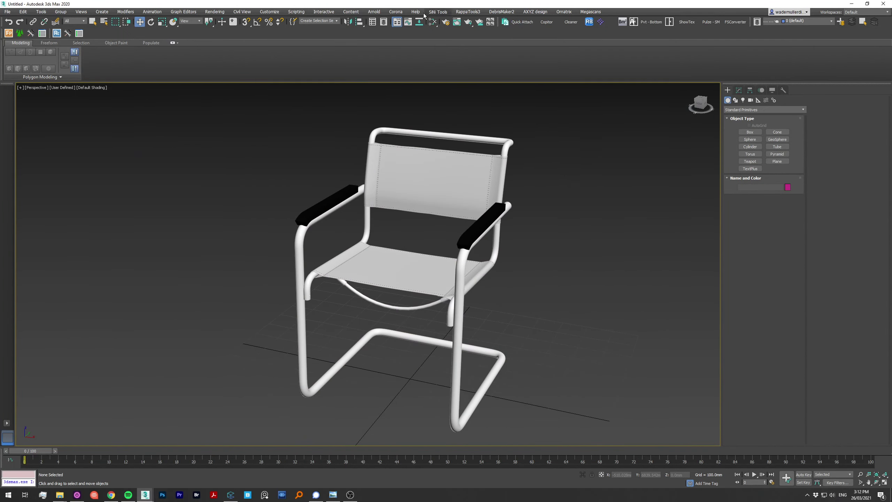
middle_click_drag(672, 275, 444, 251)
left_click(249, 316)
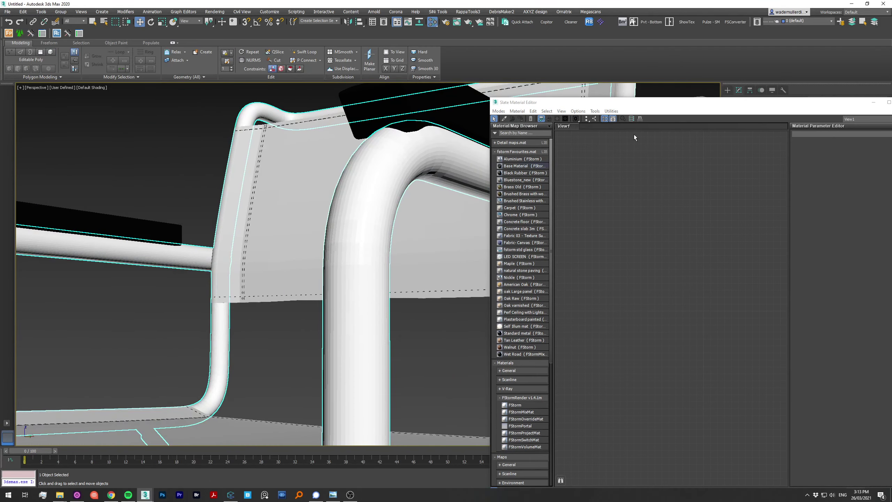
Step: Apply the Chrome (FStorm) material to the chair frame and restart the interactive render
left_click(772, 240)
key("m")
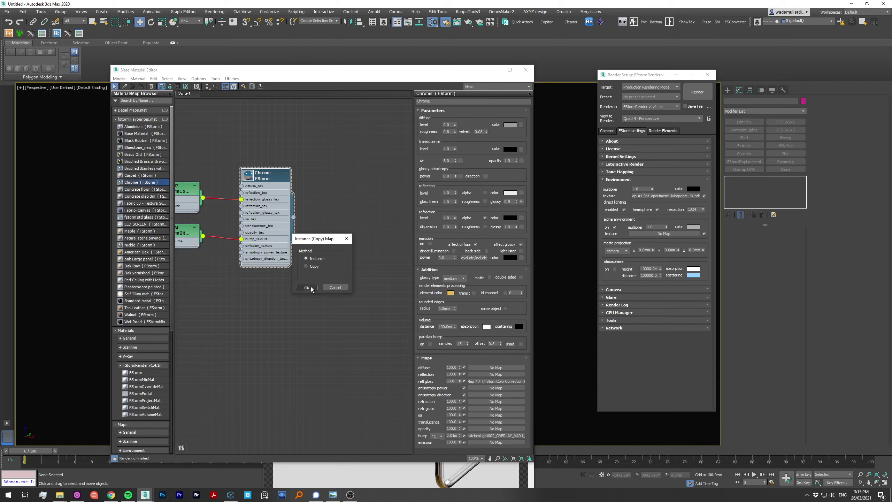
left_click(311, 287)
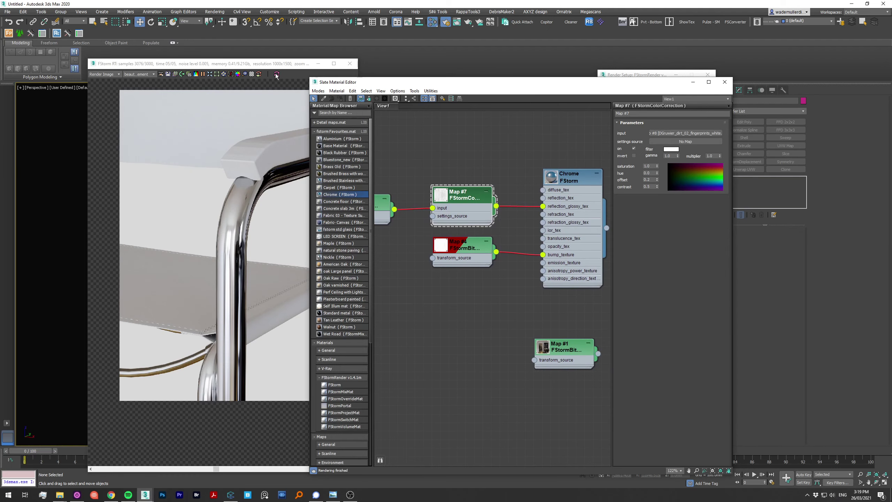
left_click(276, 75)
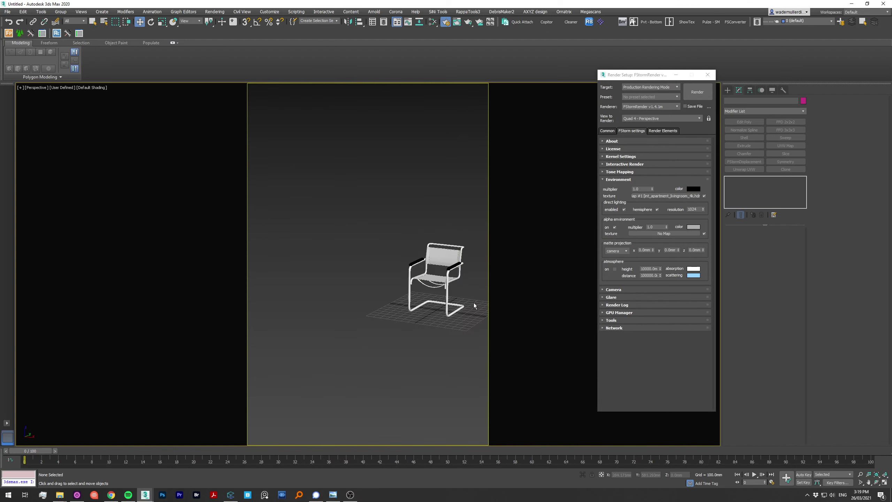
Step: Select the chair frame and start an FStorm interactive render of it
left_click(773, 161)
left_click(774, 161)
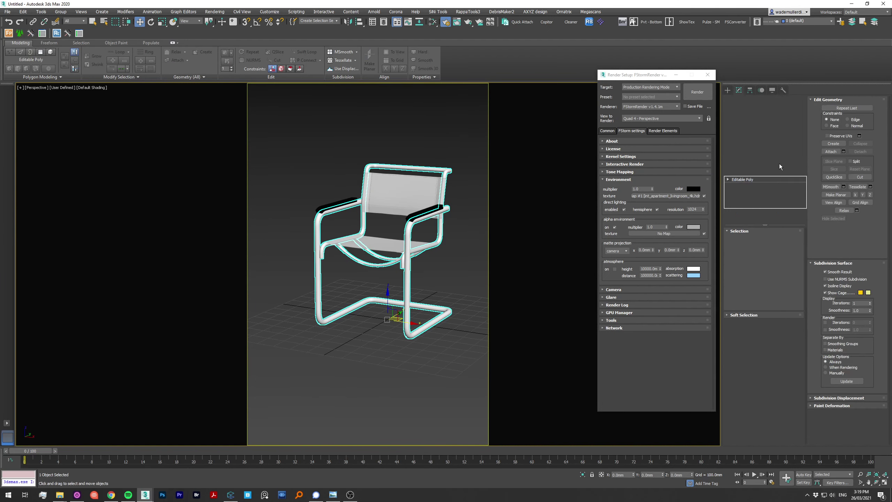
right_click(410, 306)
left_click(457, 293)
scroll(408, 267, "up", 5)
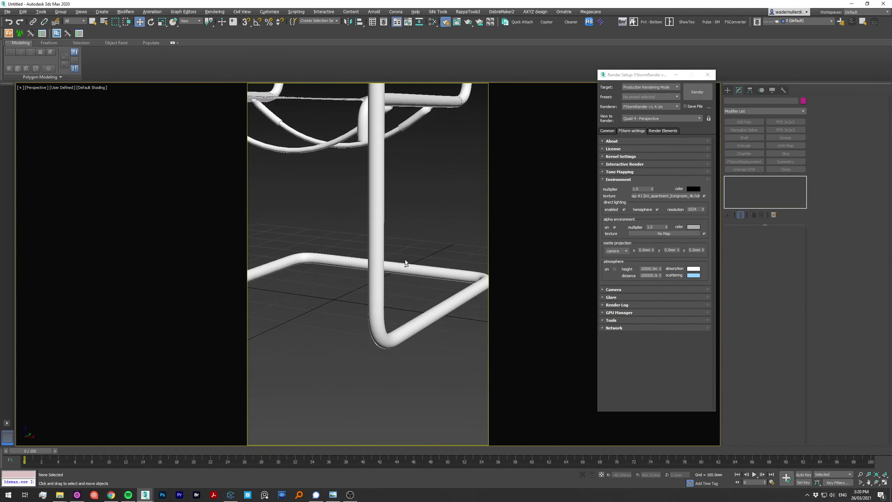
scroll(378, 358, "up", 5)
left_click(378, 358)
key("shift+q")
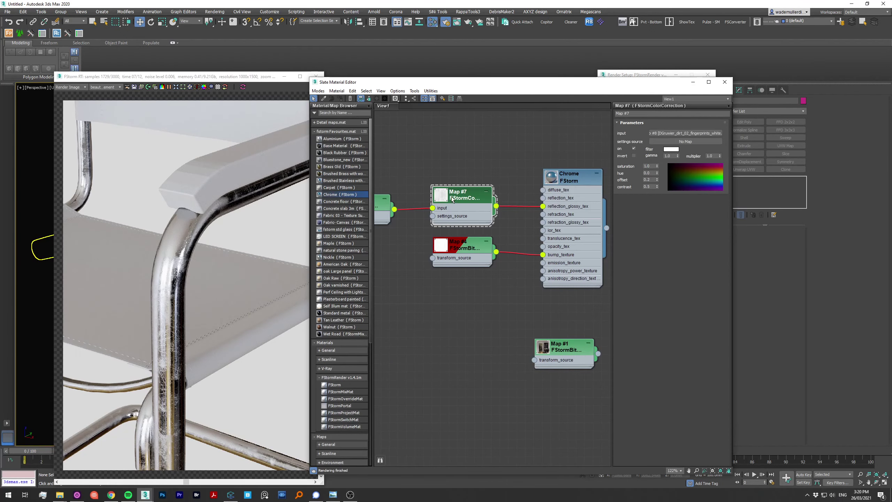
Step: Adjust the Map #7 FStormColorCorrection offset on the chrome's glossiness
left_click_drag(657, 180, 657, 176)
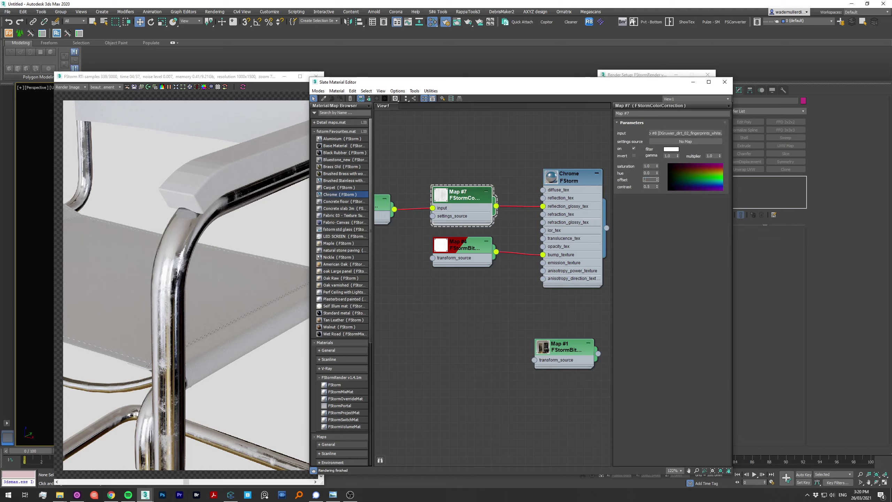
scroll(253, 234, "up", 3)
left_click(191, 257)
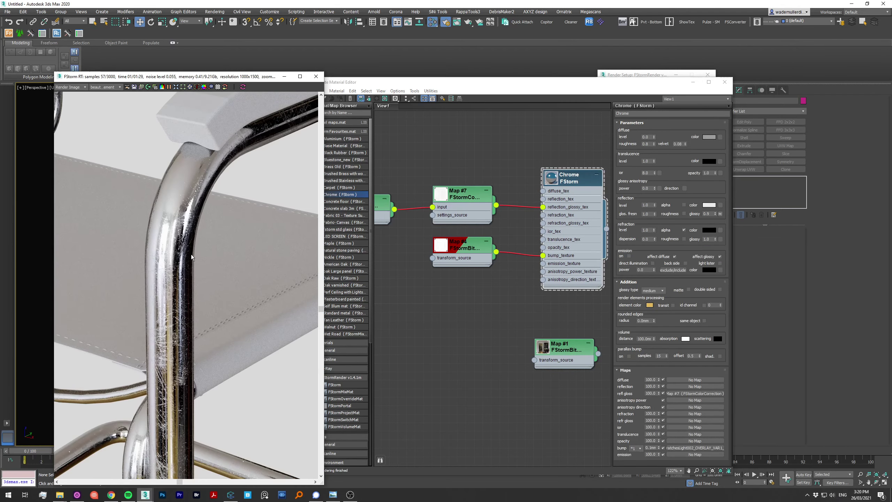
scroll(192, 258, "down", 2)
scroll(192, 257, "down", 3)
left_click_drag(457, 82, 513, 67)
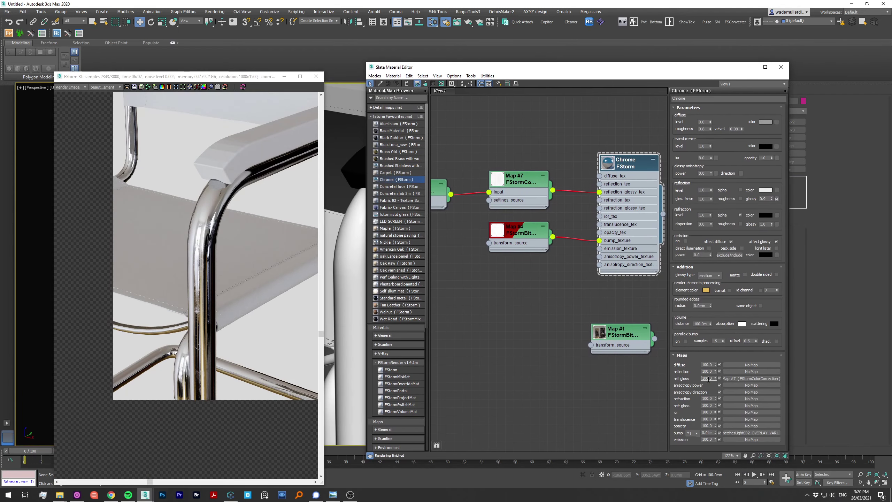
scroll(191, 228, "up", 3)
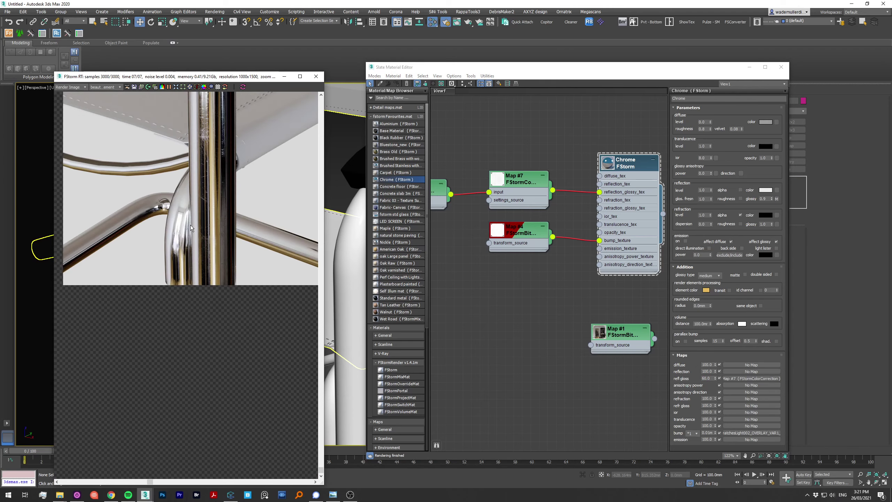
middle_click_drag(492, 316, 559, 365)
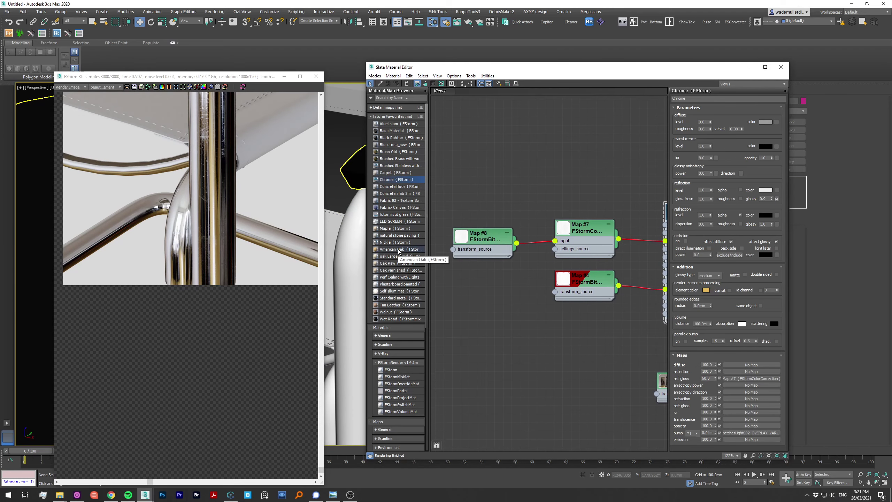
Step: Add the Tan Leather material to the View1 node view and close the render window
left_click_drag(395, 308, 559, 317)
left_click_drag(456, 67, 614, 67)
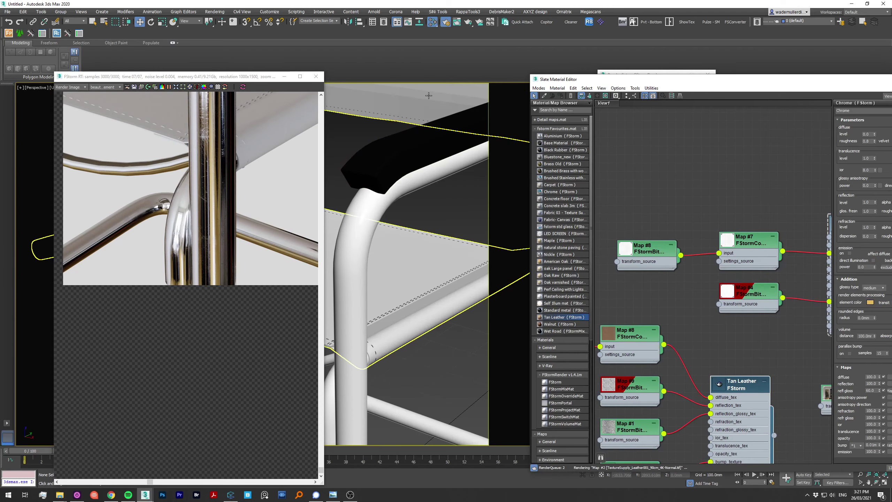
left_click(316, 77)
Step: Close the material editor and show edged faces around the chair-back seam
key("m")
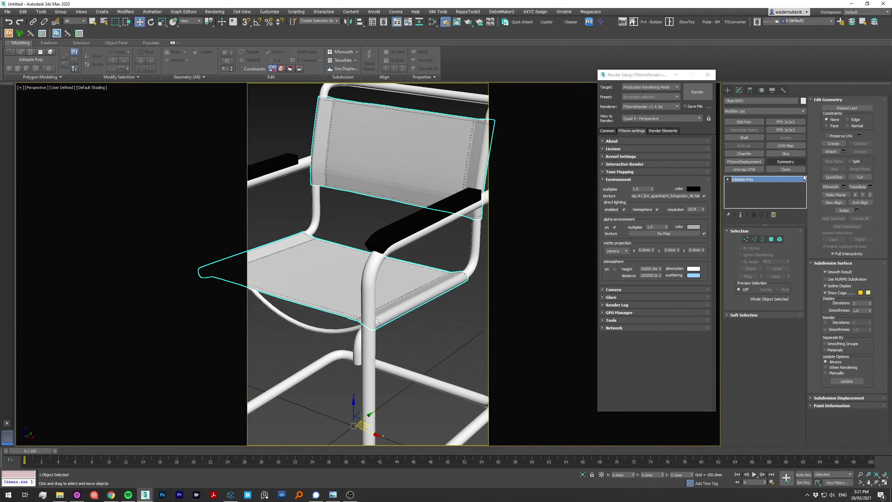
scroll(423, 132, "up", 3)
scroll(423, 132, "up", 4)
middle_click_drag(423, 132, 432, 197)
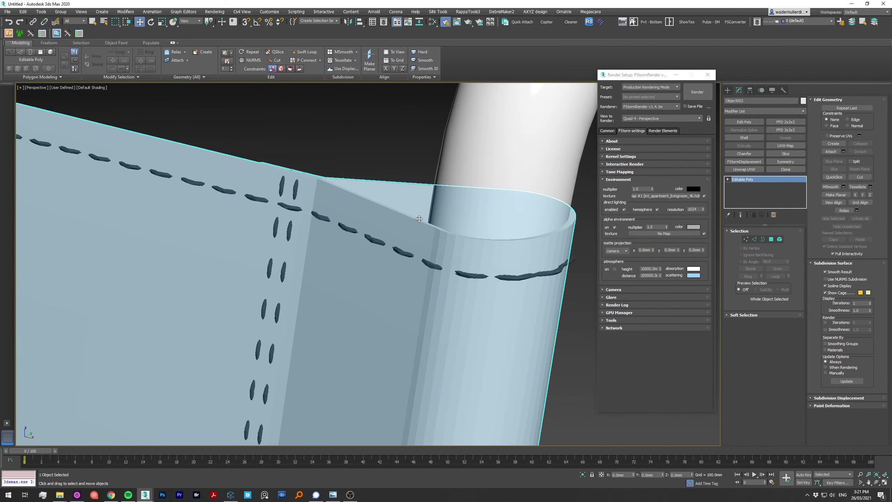
key("F4")
Step: Select all seat and back sling polygons with Tan Leather and preview them in FStorm RT
left_click(771, 239)
left_click(771, 239)
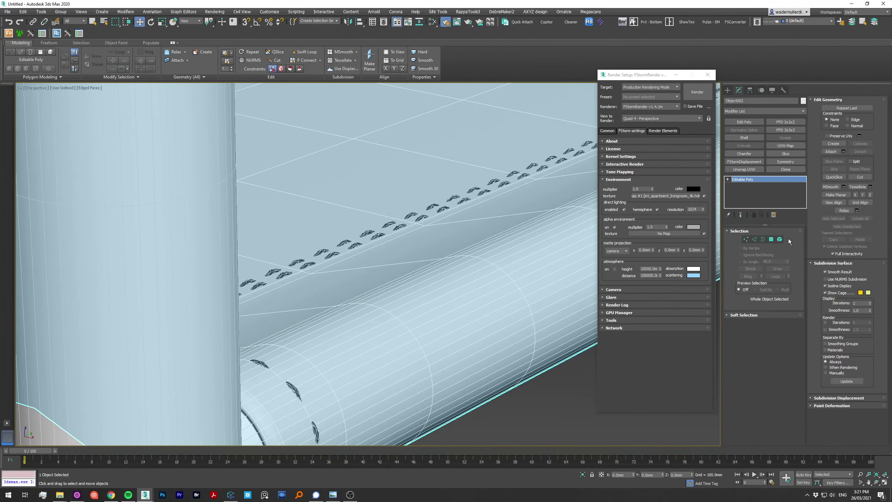
left_click(779, 239)
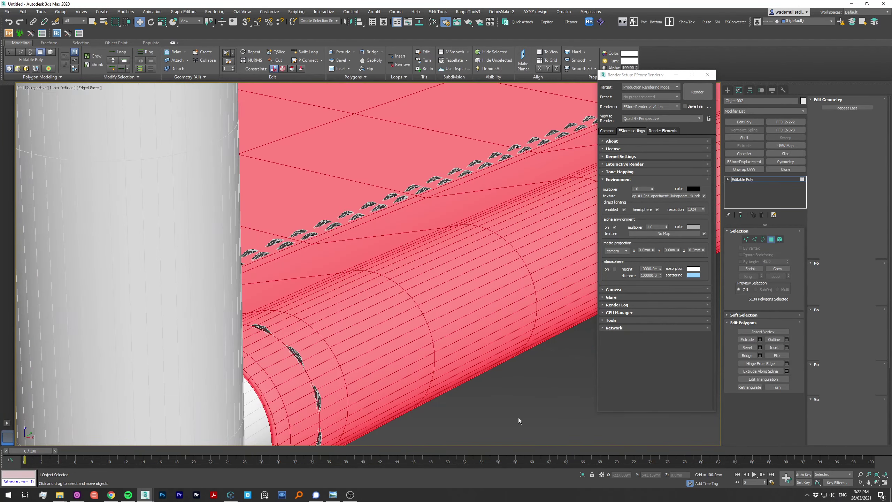
right_click(625, 282)
left_click(626, 283)
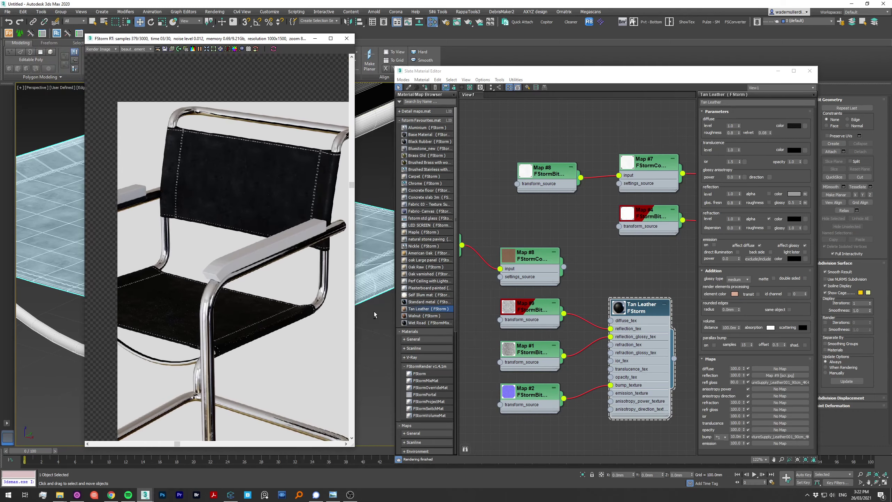
Step: Tweak the Map #8 leather colour correction and set a new Tan Leather reflection colour
middle_click_drag(375, 314, 376, 298, "alt")
double_click(530, 256)
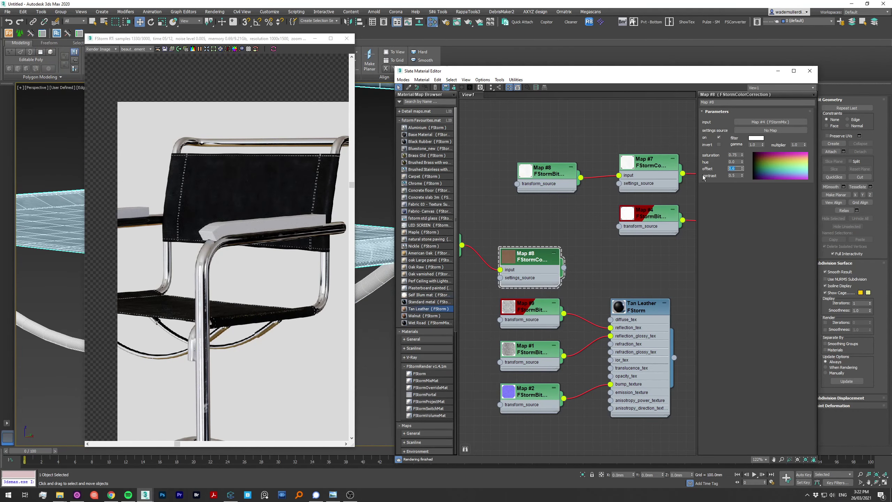
scroll(289, 209, "up", 2)
double_click(639, 307)
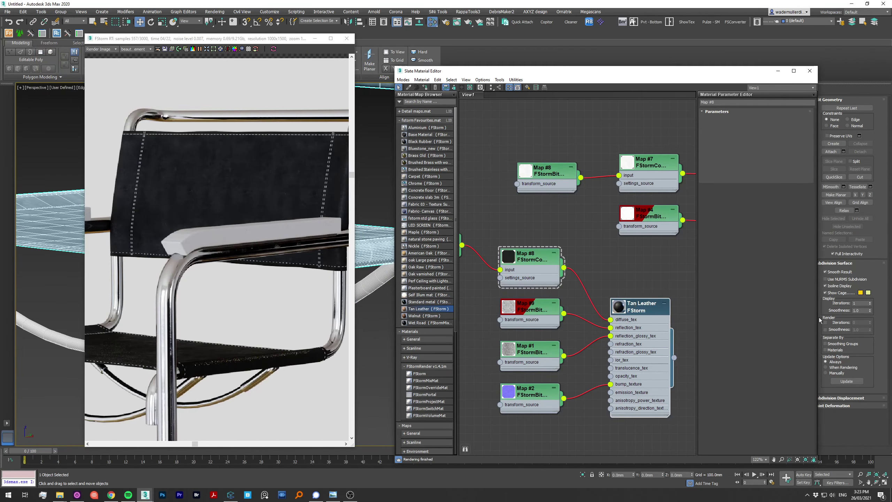
scroll(246, 299, "up", 2)
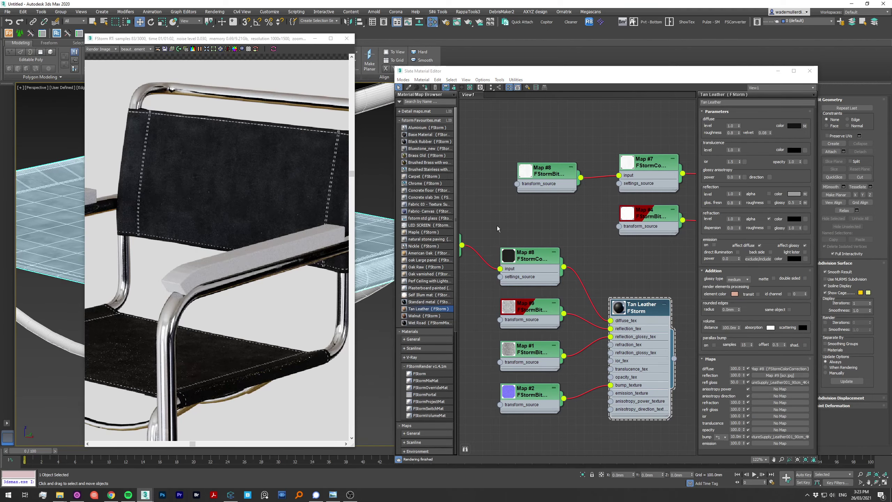
scroll(242, 309, "up", 2)
scroll(239, 316, "up", 3)
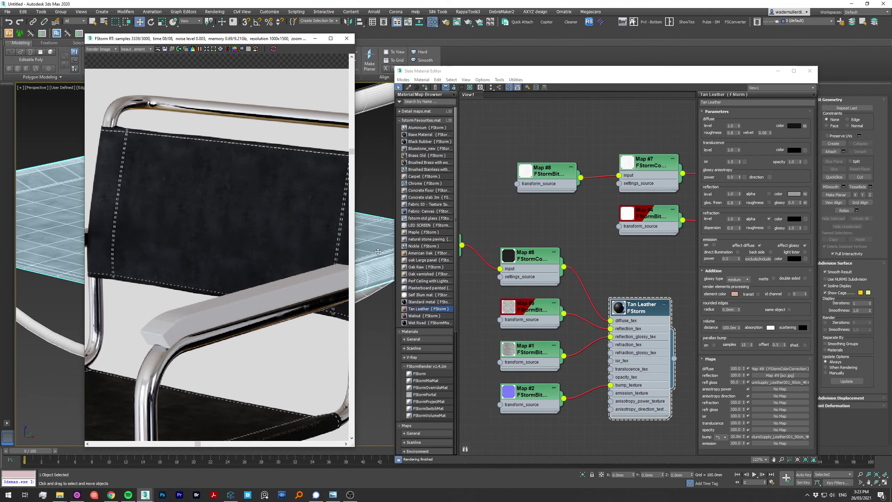
left_click(794, 193)
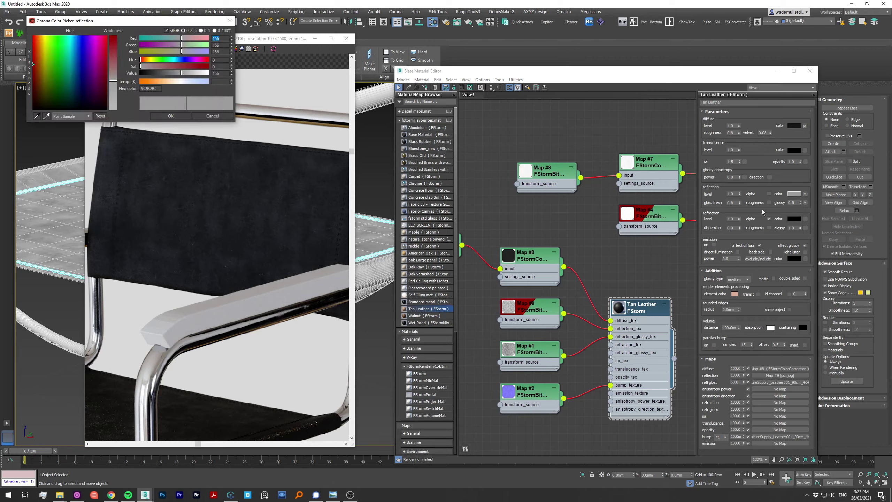
left_click(177, 117)
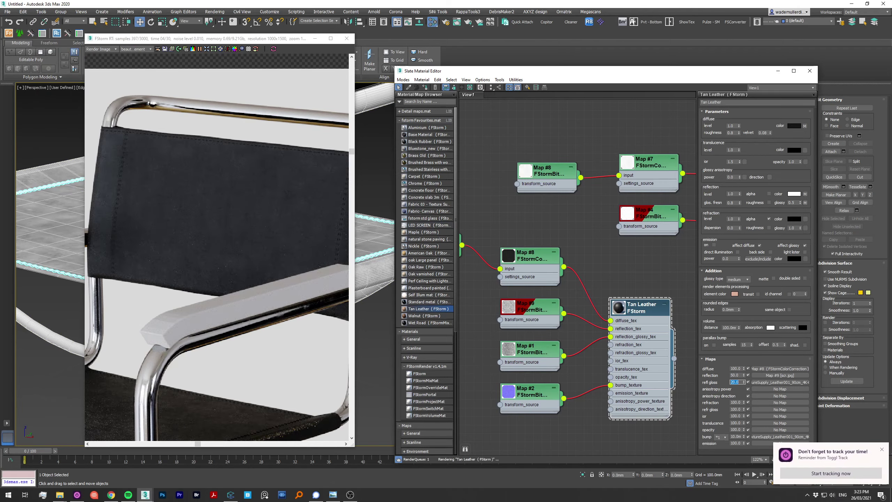
Step: Show the leather normal map on the seat and retile it with a UVW Xform of about 0.3
scroll(281, 240, "down", 3)
left_click_drag(562, 71, 671, 43)
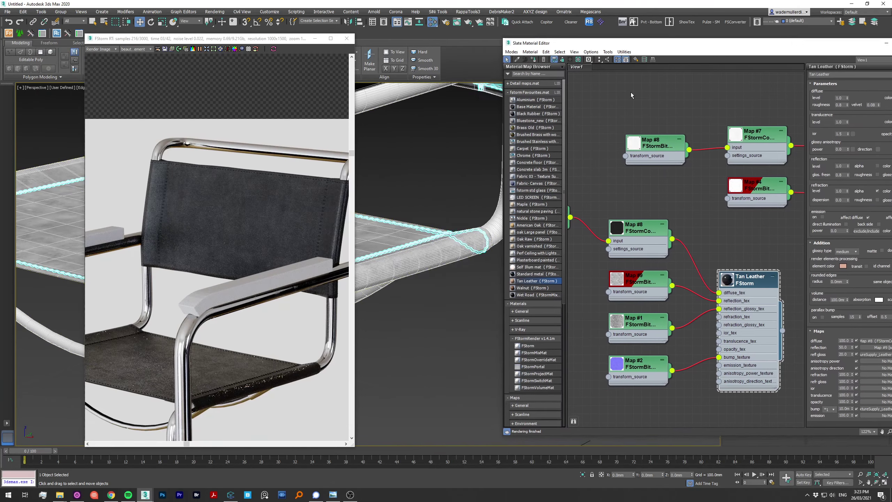
scroll(442, 249, "up", 3)
scroll(443, 249, "up", 5)
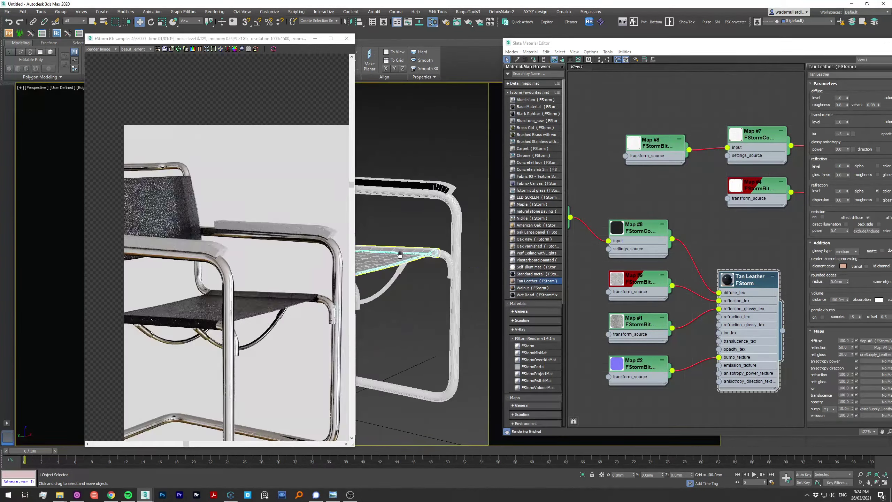
scroll(442, 249, "up", 3)
scroll(396, 287, "up", 3)
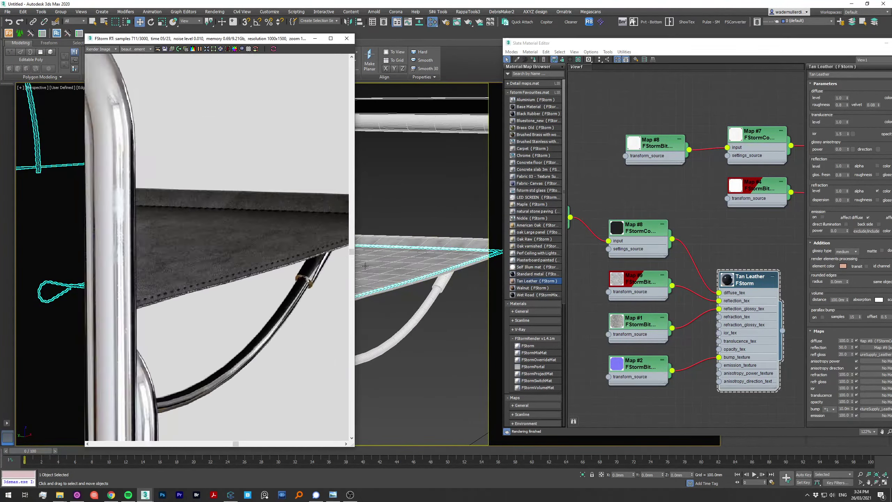
scroll(395, 287, "up", 3)
scroll(396, 287, "down", 2)
double_click(634, 368)
scroll(372, 270, "down", 3)
Step: Run an FStorm interactive render of the full chair, then reopen the Slate Material Editor
scroll(373, 271, "up", 4)
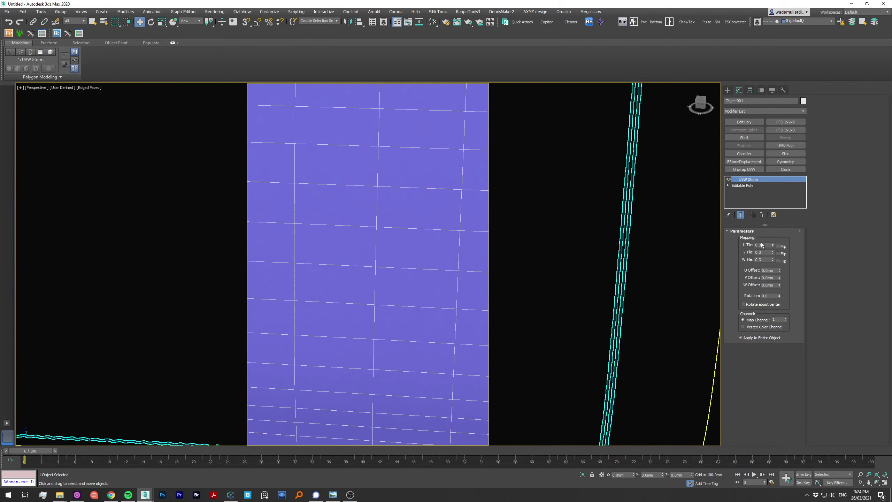
scroll(352, 246, "down", 3)
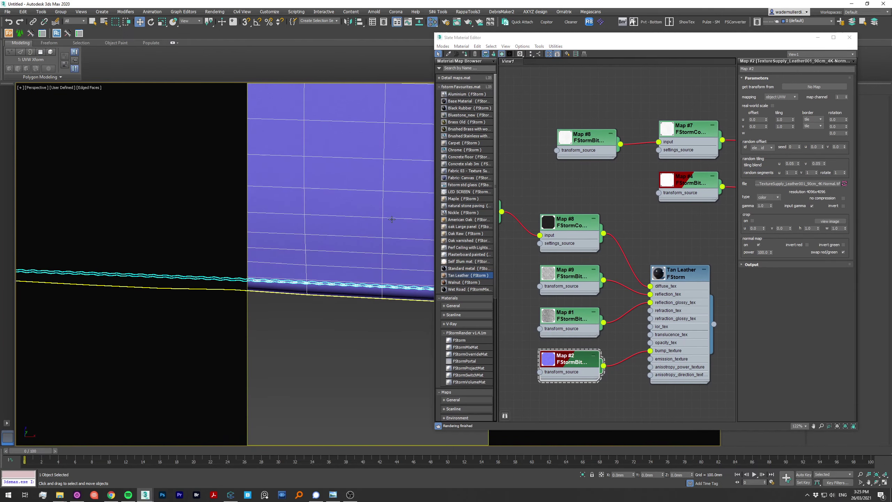
key("m")
scroll(378, 259, "down", 5)
scroll(418, 221, "up", 5)
key("shift+q")
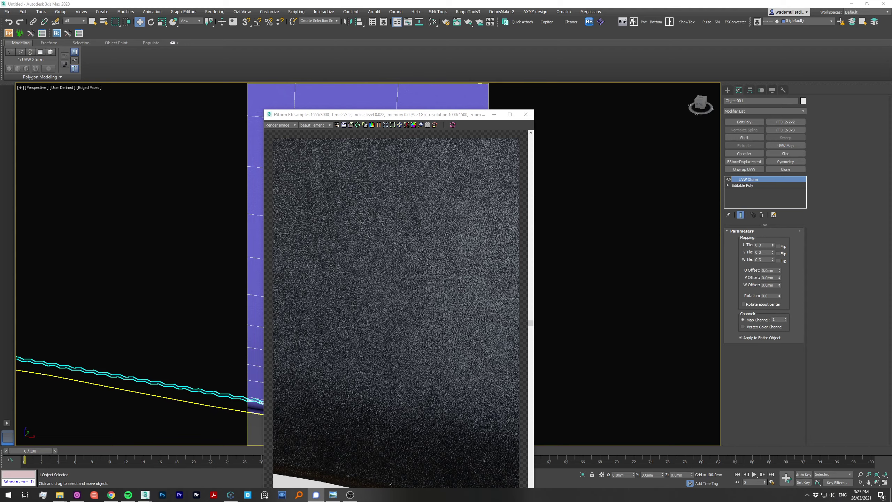
left_click(526, 114)
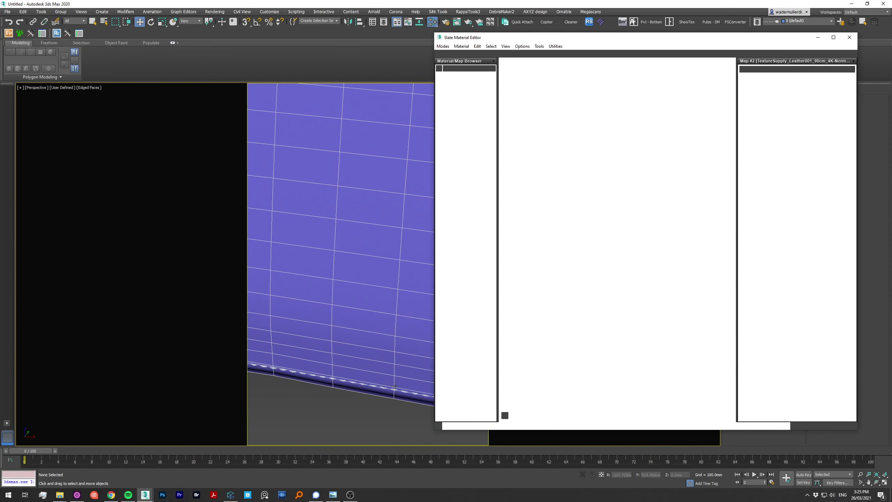
key("m")
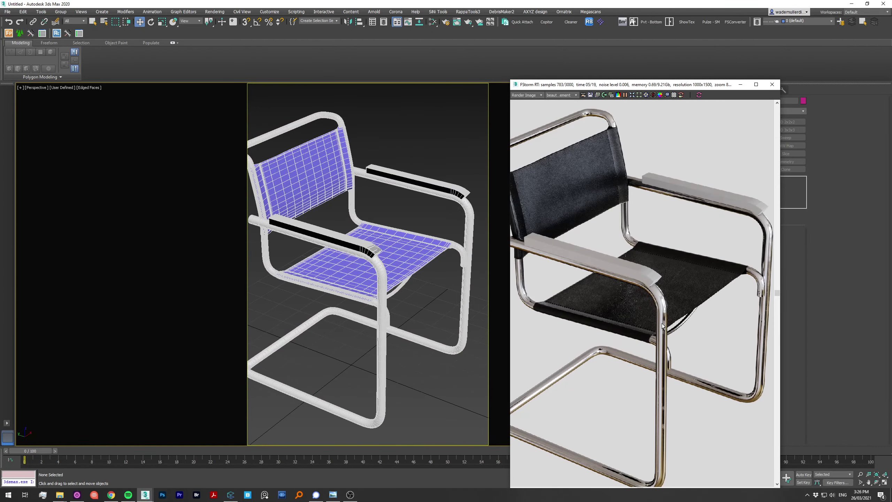
Step: Set the Tan Leather reflection to 80 and reflection glossiness to 60
left_click(434, 23)
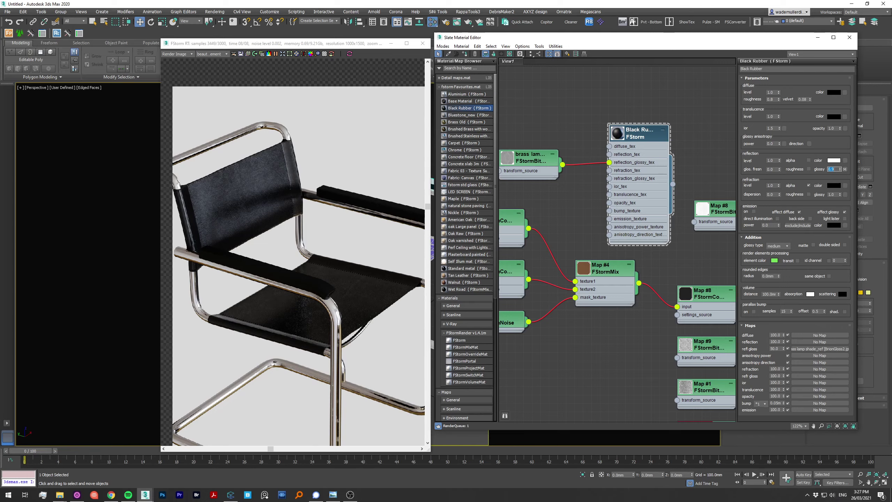
left_click(831, 95)
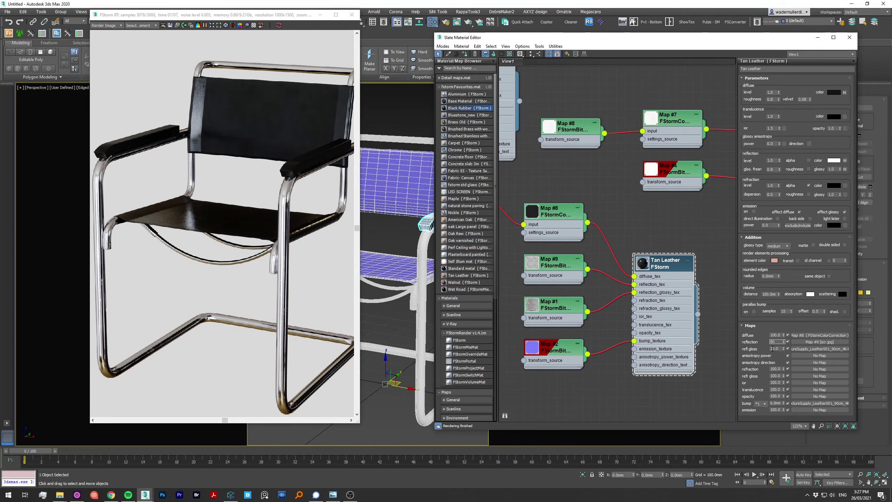
double_click(773, 349)
type("80")
key("Return")
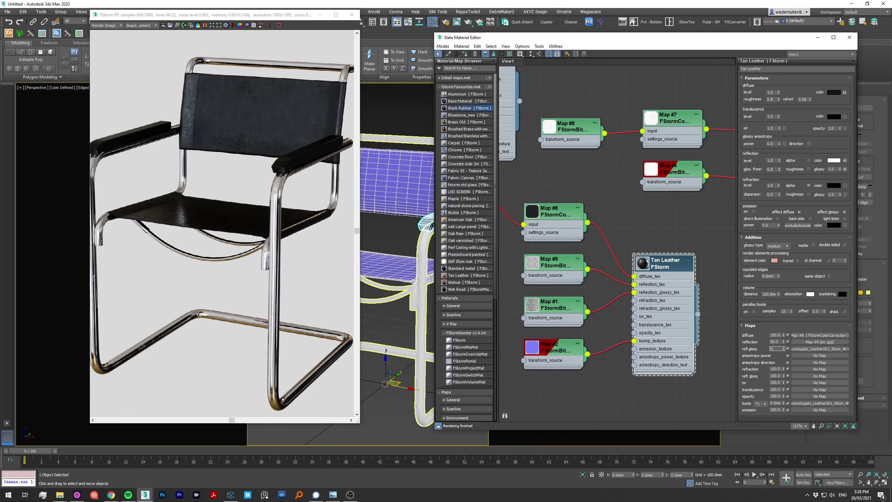
type("0")
key("Return")
Step: Check the Map #9, Map #1 and Map #0 textures, then select and group all chair parts
scroll(295, 205, "up", 3)
scroll(302, 149, "down", 1)
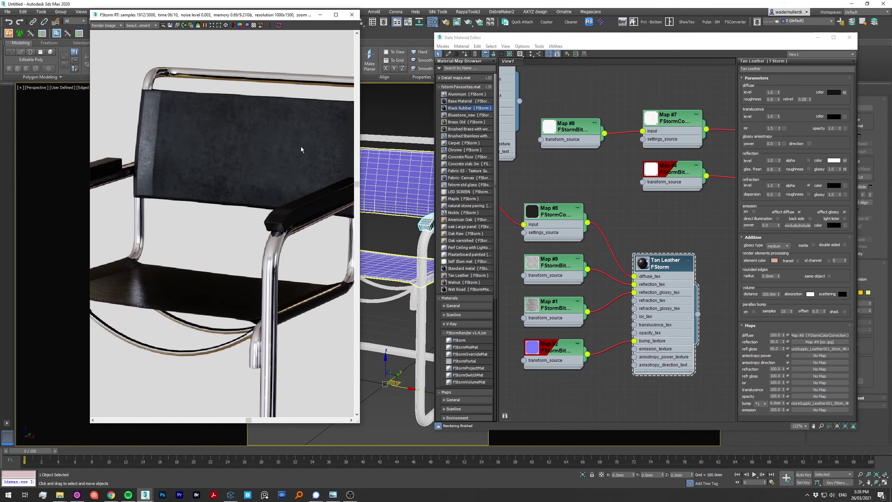
double_click(583, 278)
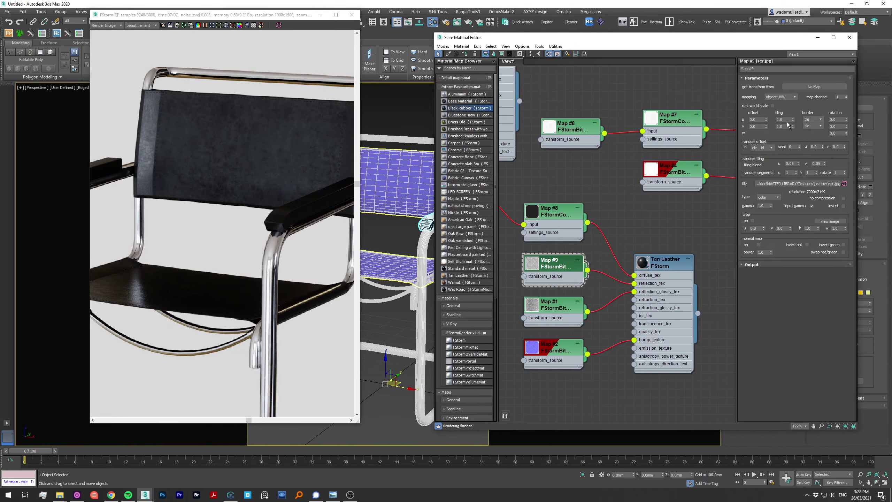
double_click(550, 304)
middle_click_drag(547, 182, 575, 159)
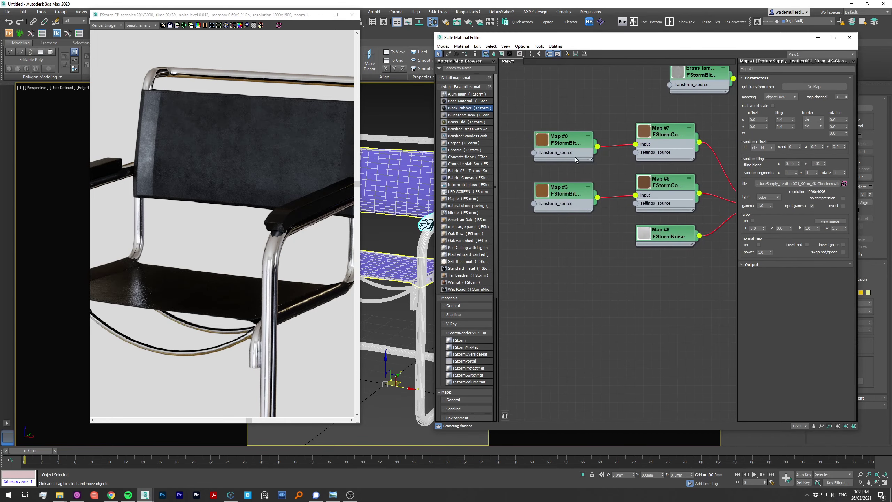
double_click(576, 155)
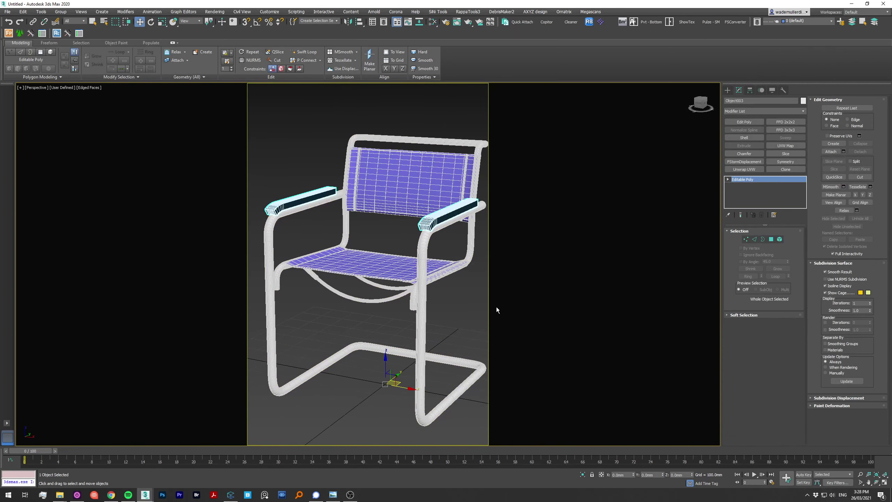
key("ctrl+a")
key("ctrl+g")
Step: Name the group Group001 and switch its pivot to Affect Pivot Only
key("Return")
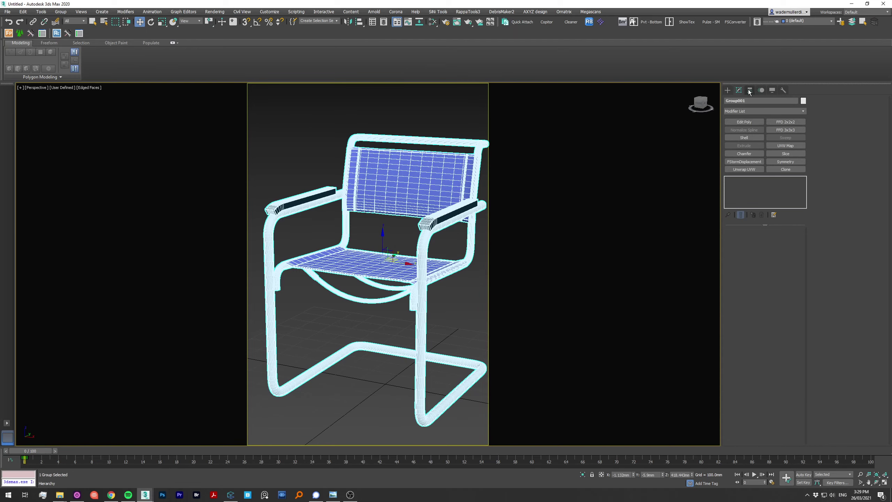
left_click(750, 90)
left_click(764, 138)
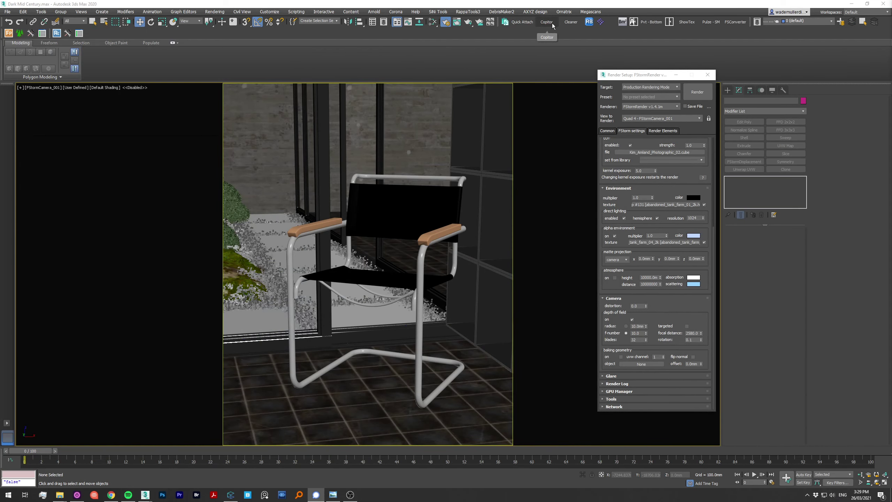
Step: Paste the chair into Dark Mid Century, resolving Black Rubber, and align it to the old chair
left_click(552, 25)
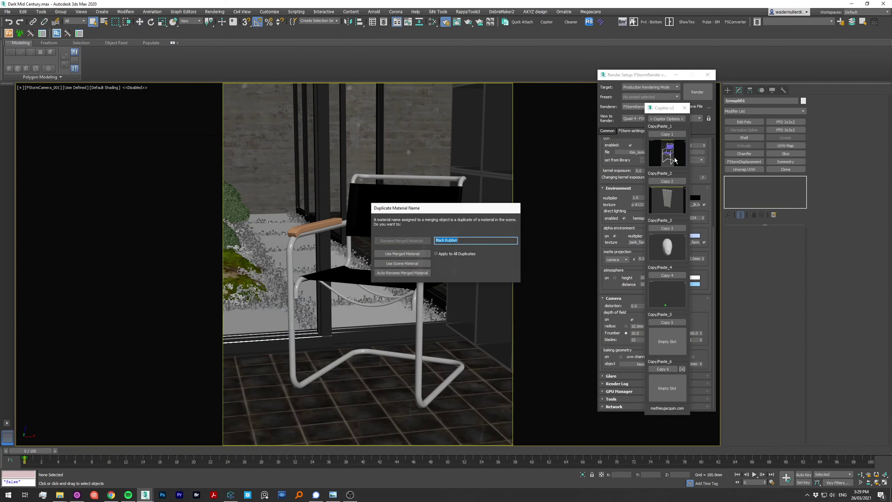
left_click(420, 274)
key("ctrl+v")
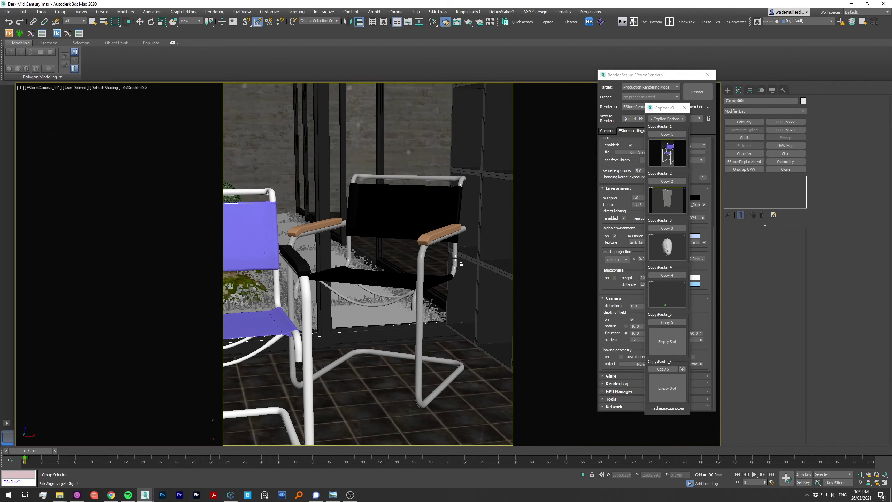
left_click(456, 258)
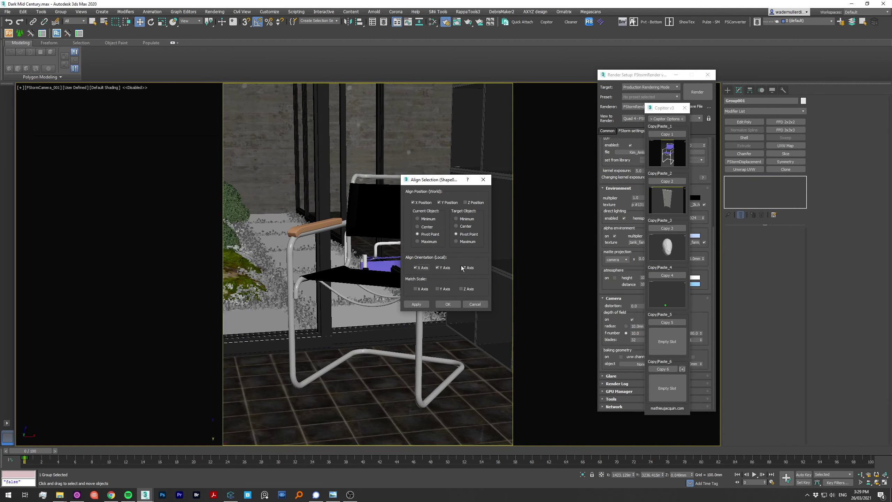
key("Escape")
Step: Rotate the pasted chair -30° in Top view and return to the shaded camera view
key("t")
mouse_move(359, 279)
left_mouse_down()
mouse_move(439, 211)
mouse_move(472, 206)
left_mouse_up()
key("e")
key("c")
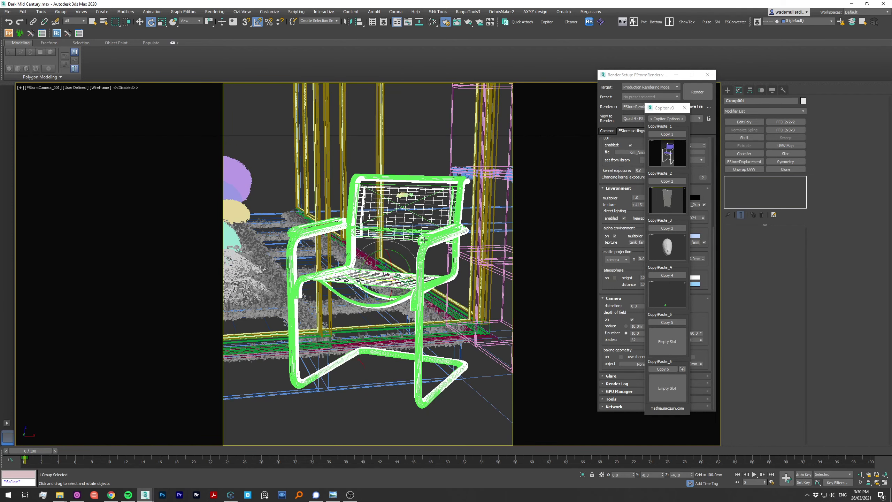
key("ctrl+d")
key("F3")
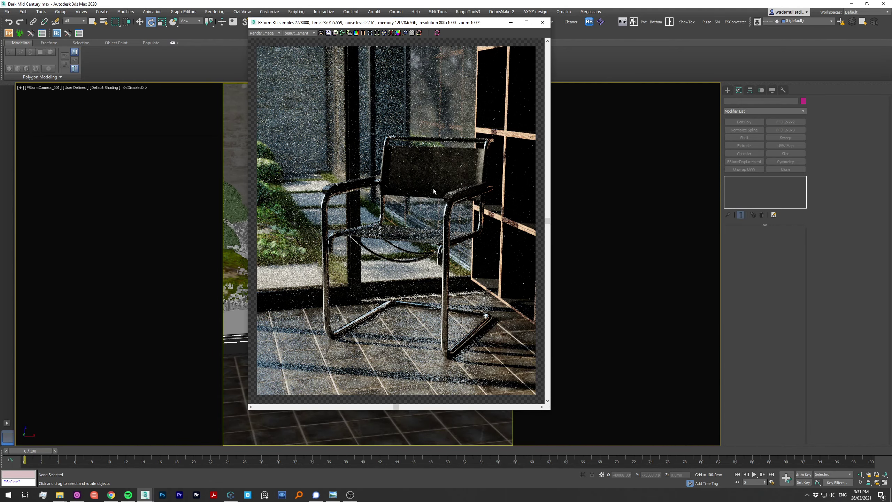
Step: Select the FStorm camera and place the Slate Material Editor beside the render window
left_click(44, 88)
left_click(63, 217)
left_click_drag(462, 25, 329, 71)
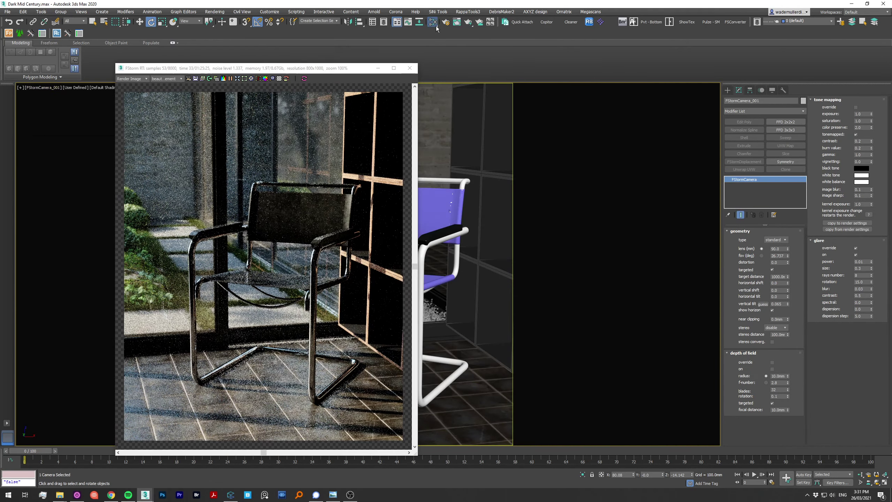
left_click(432, 22)
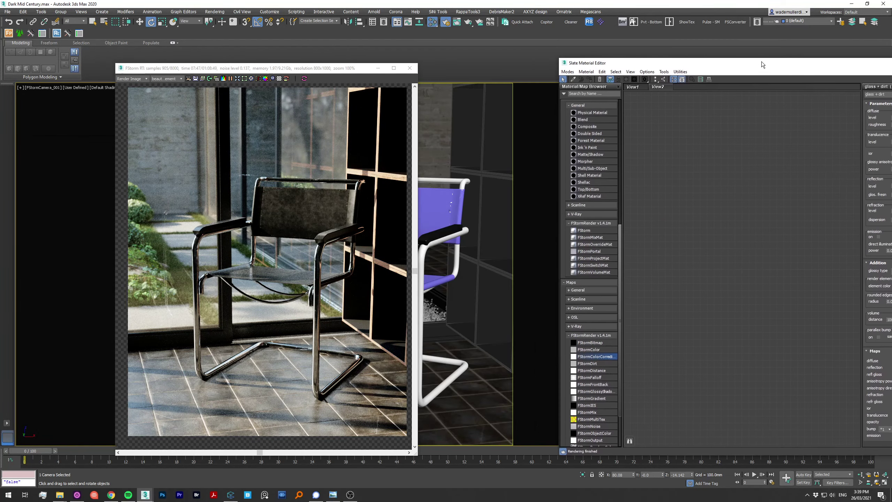
left_click_drag(762, 65, 737, 66)
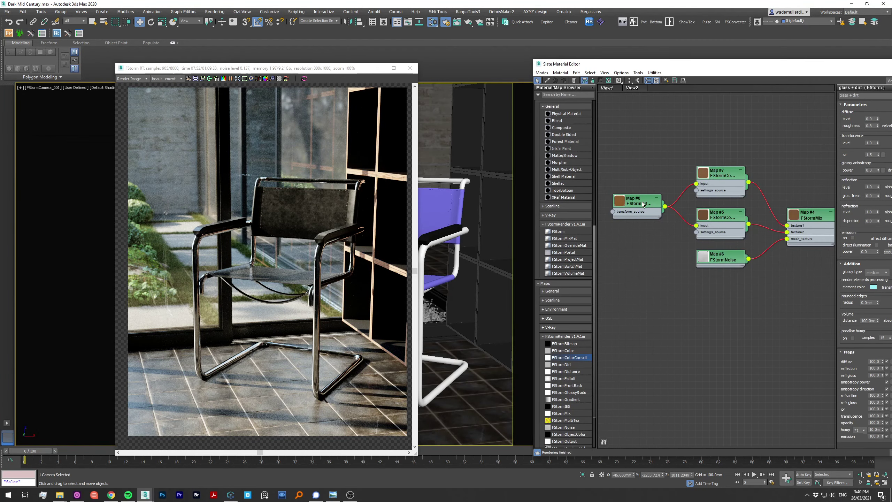
Step: Inspect the Map #9 and Map #1 textures and set the leather colour-correction offset to 0.3
left_click(779, 229)
double_click(779, 229)
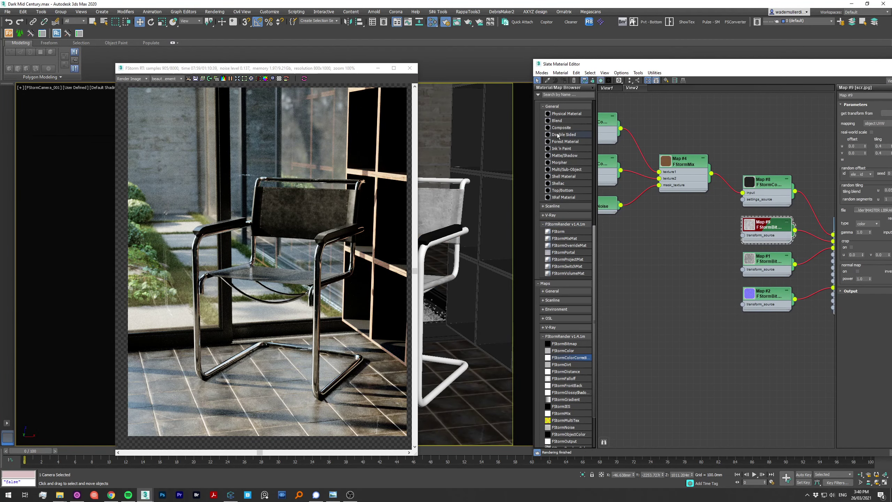
left_click(602, 80)
key("Return")
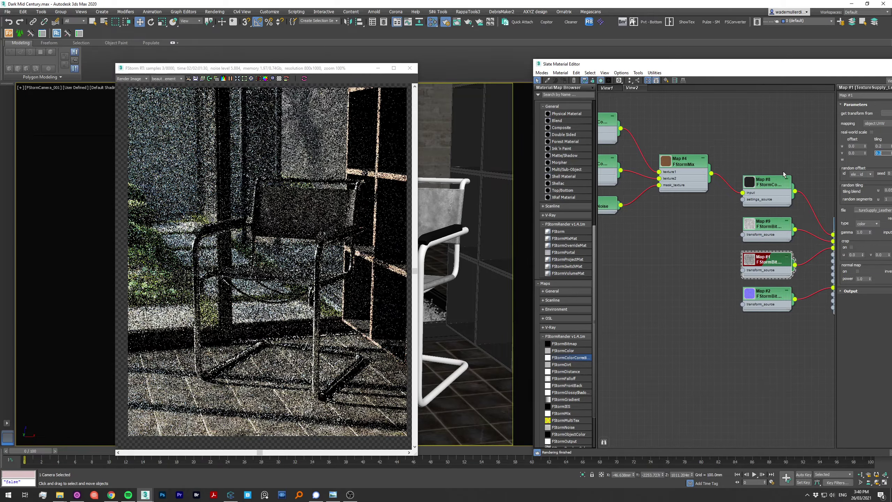
key("Tab")
key("Tab")
type("0.3")
key("Return")
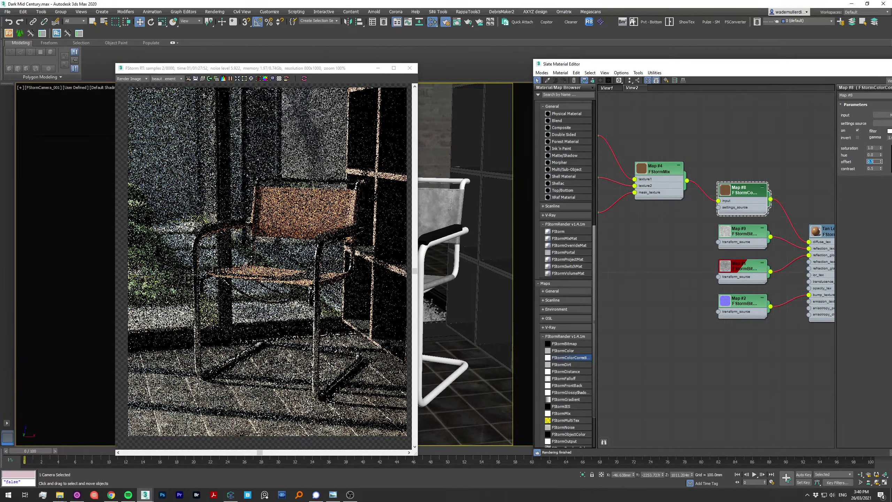
scroll(309, 223, "up", 1)
scroll(309, 224, "down", 1)
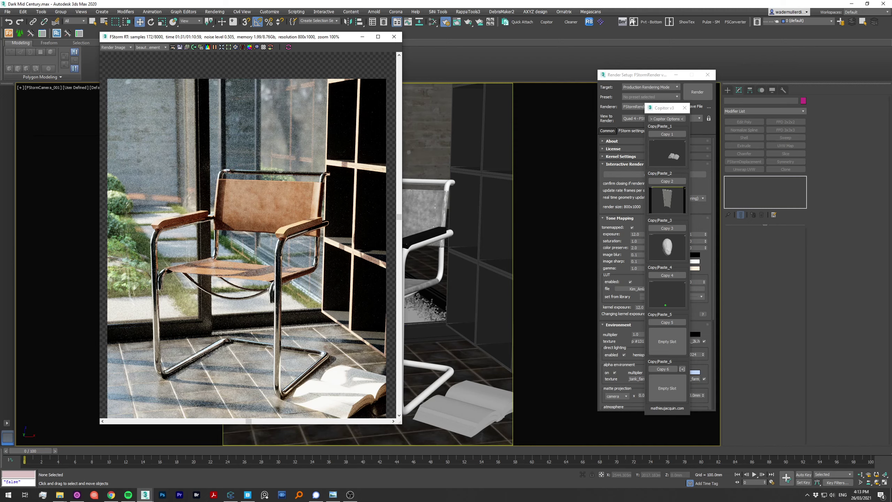
Step: Insert a colour correction node into the book's Map #16 texture in the material editor
scroll(226, 357, "down", 1)
key("m")
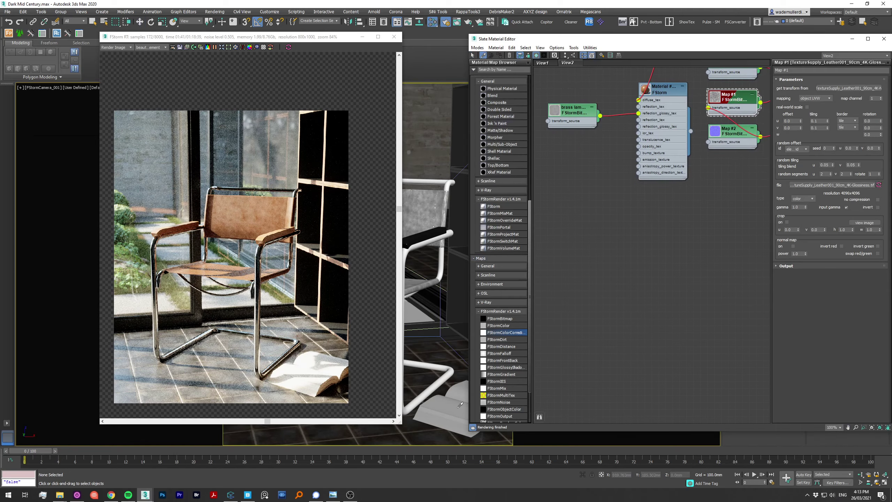
left_click(563, 215)
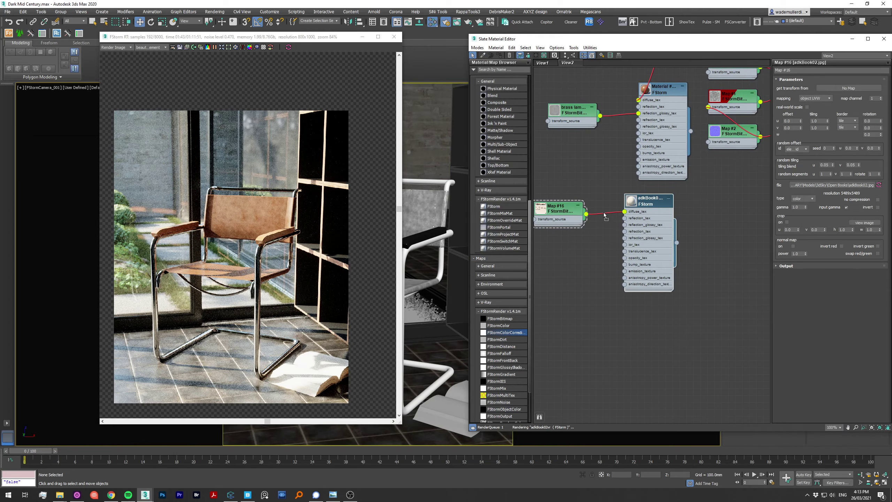
left_click_drag(605, 215, 605, 215)
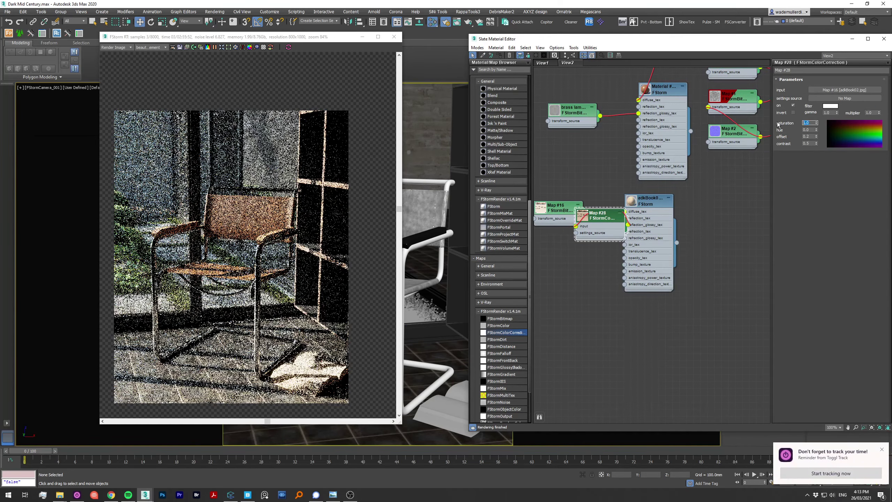
Step: Set the book colour correction to saturation 0.2 and offset 0.1
type("0.5")
key("Tab")
key("Tab")
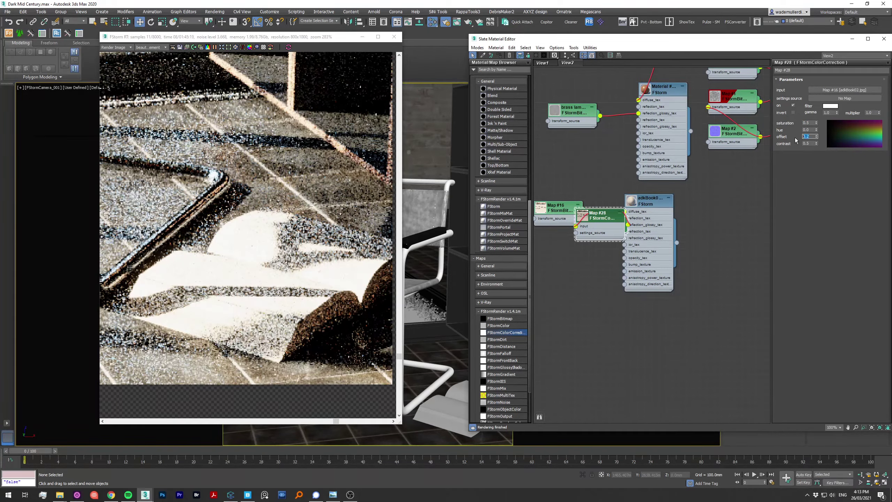
type("0.1")
key("Tab")
scroll(249, 241, "down", 5)
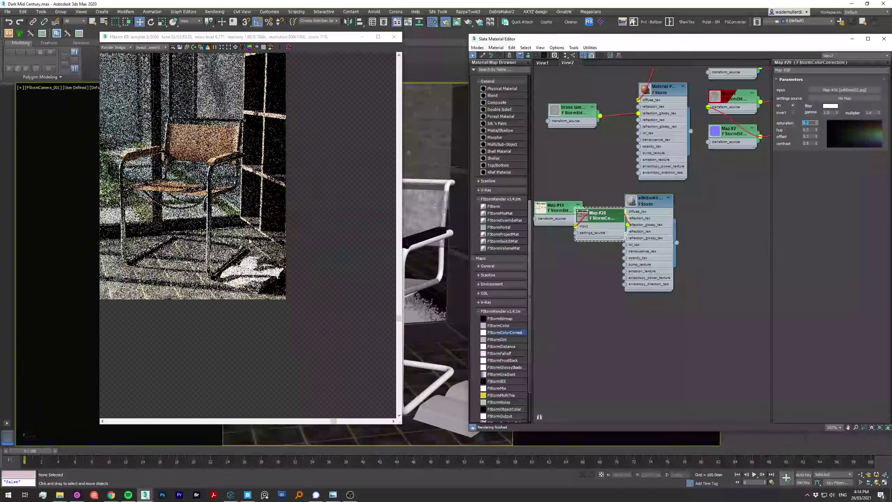
key("Tab")
scroll(343, 298, "down", 4)
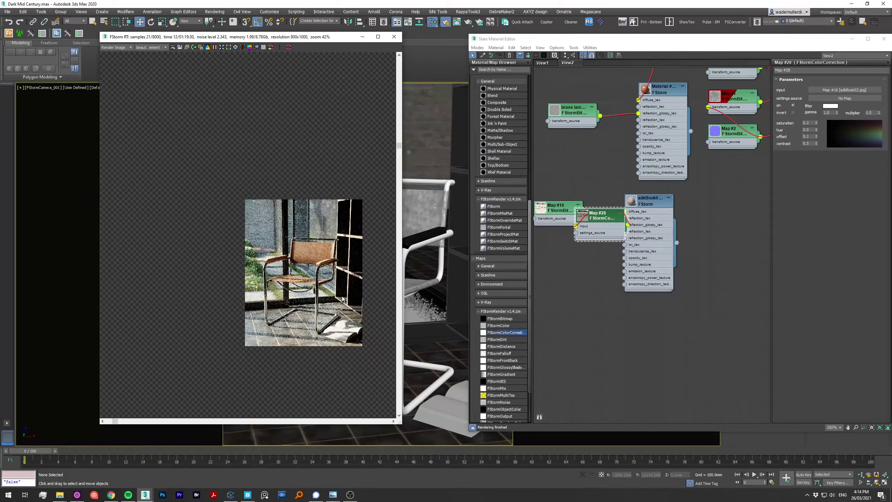
scroll(342, 298, "up", 4)
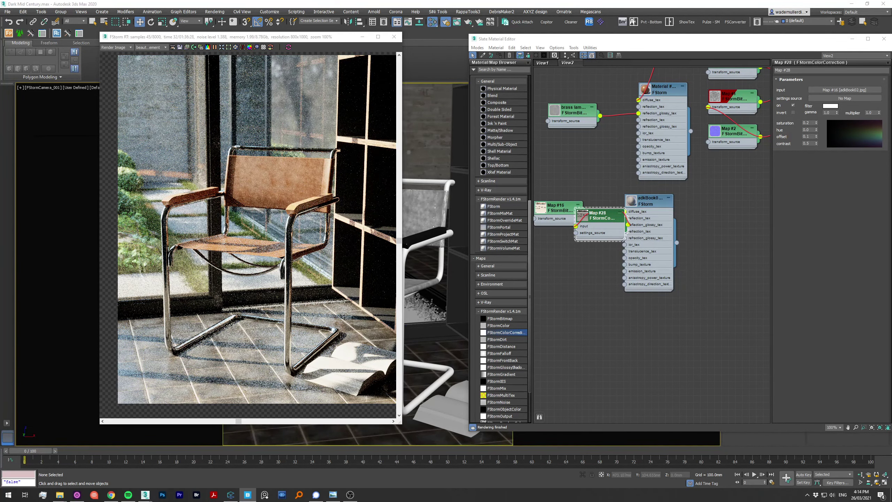
left_click(250, 495)
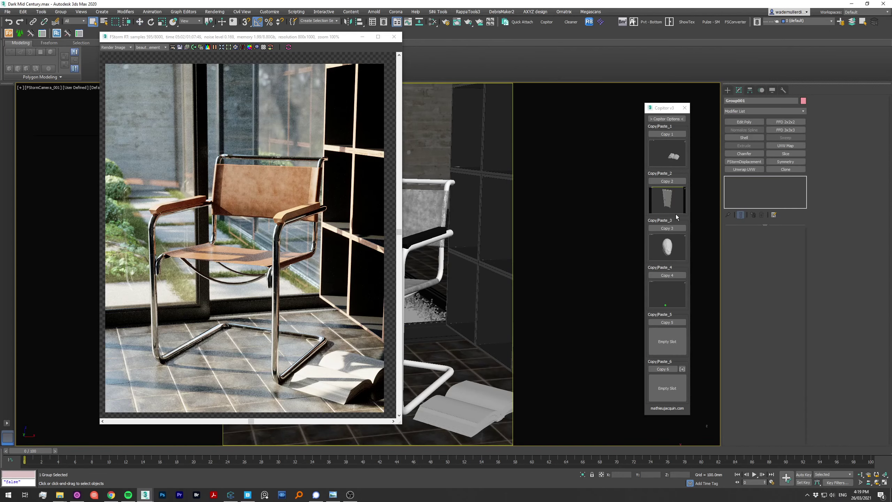
Step: Close the render window and switch to a perspective view with edged faces on the book
left_click(437, 269)
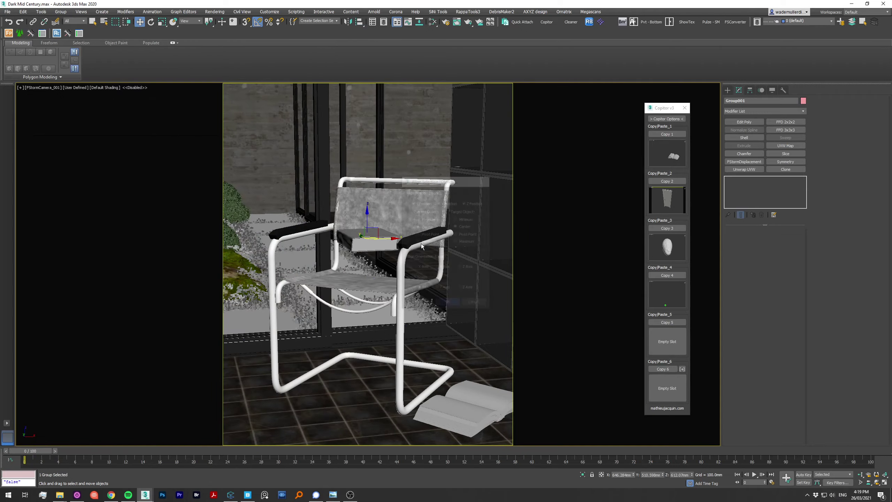
key("e")
key("p")
key("F4")
key("z")
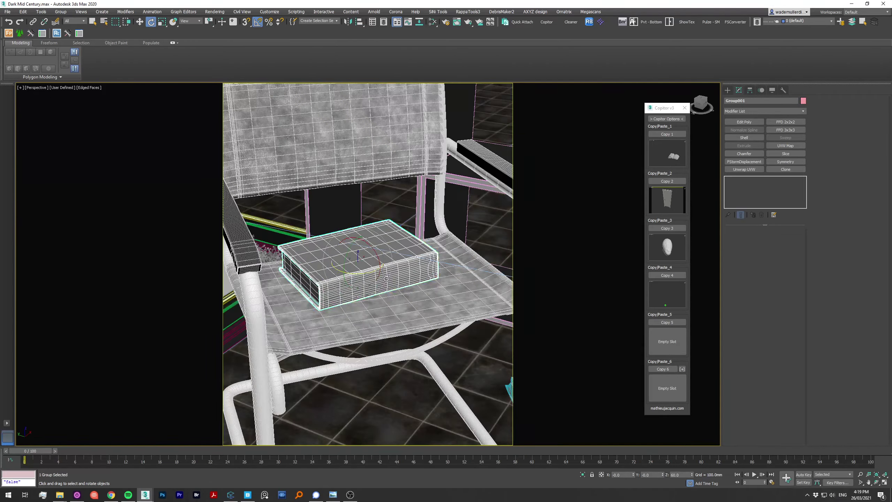
key("w")
Step: Lift the book along Z to 476.8 mm so it rests on the chair seat
left_click_drag(339, 283, 405, 296)
mouse_move(405, 296)
middle_mouse_down("alt")
mouse_move(387, 267)
mouse_move(348, 274)
middle_mouse_up("alt")
key("shift+f")
key("z")
left_click_drag(349, 275, 348, 197)
middle_click_drag(348, 196, 336, 247, "alt")
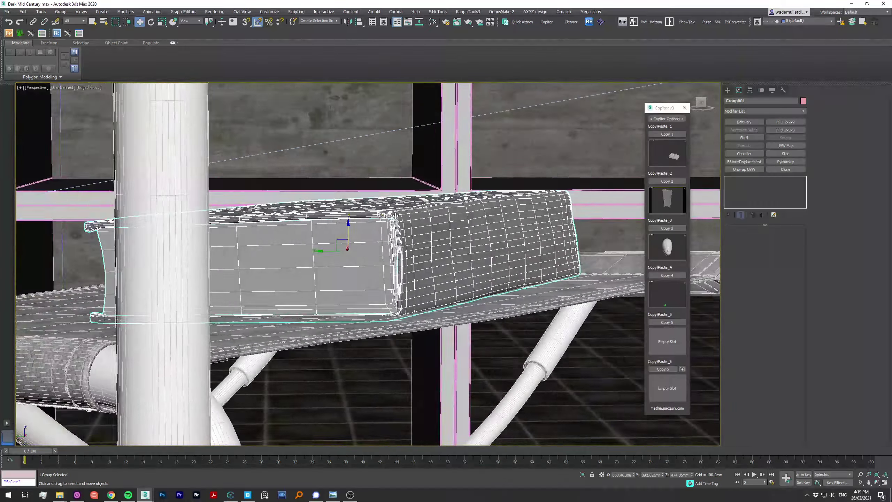
scroll(337, 247, "down", 10)
key("ctrl+d")
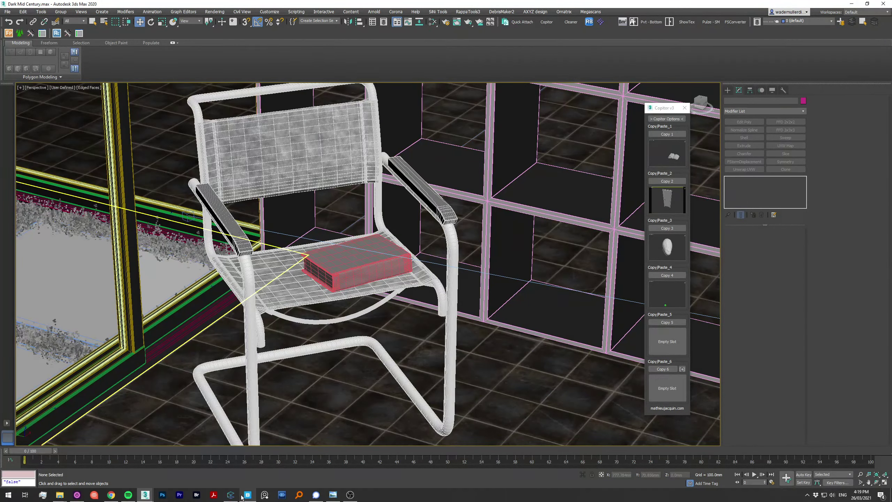
Step: Open the Fstorm Books scene from the Connecter asset browser and launch Quixel Bridge
left_click(230, 494)
right_click(507, 329)
left_click(515, 311)
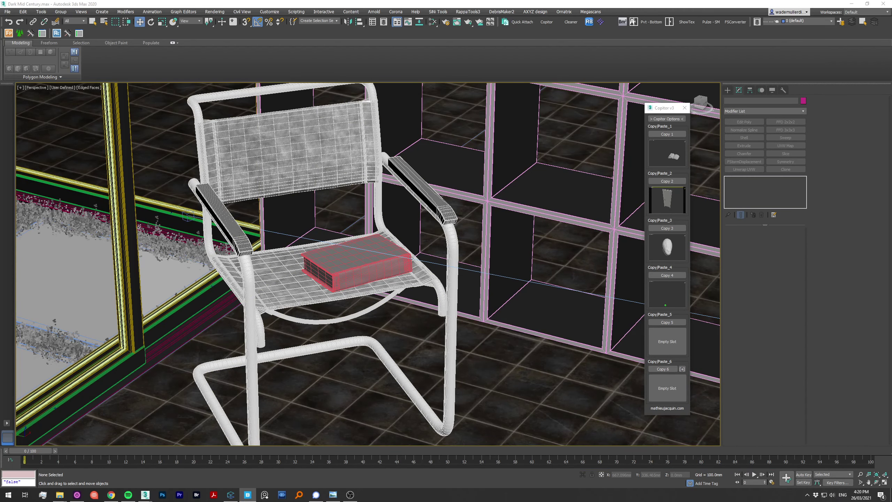
left_click(248, 494)
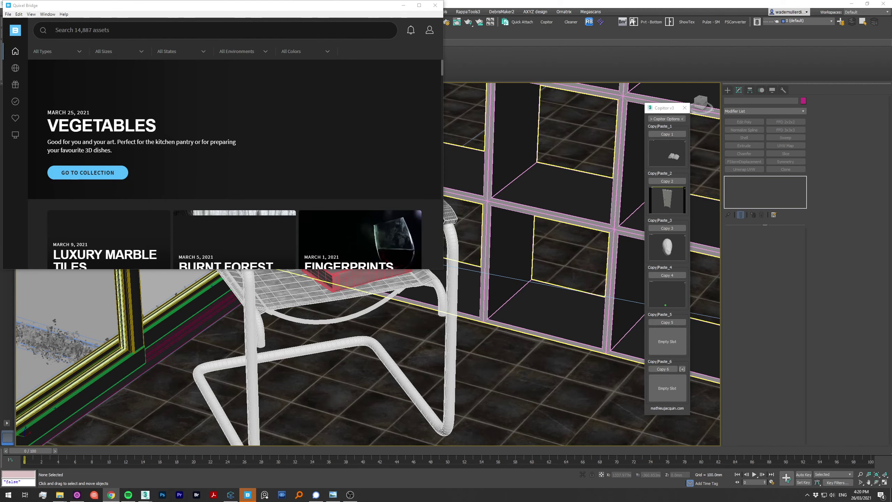
Step: Browse Collections > ArchViz > Clean Bricks and download Herringbone Brick Facade at 8K
left_click(37, 106)
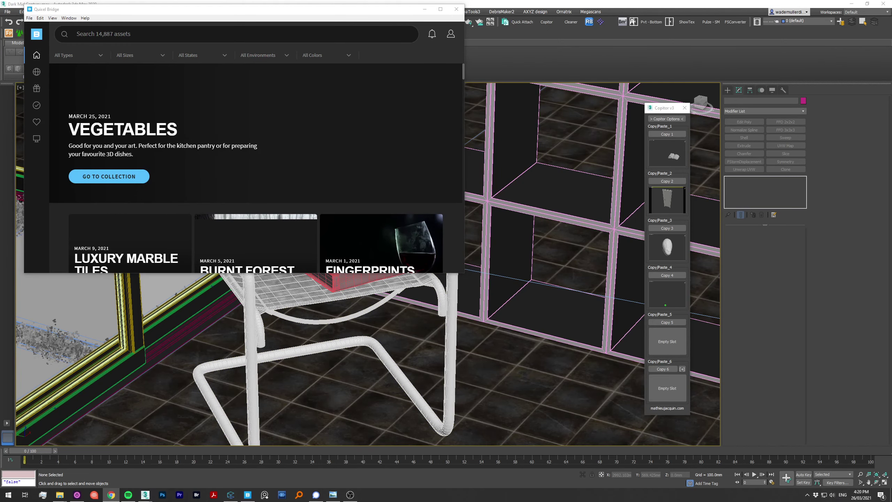
scroll(247, 211, "down", 5)
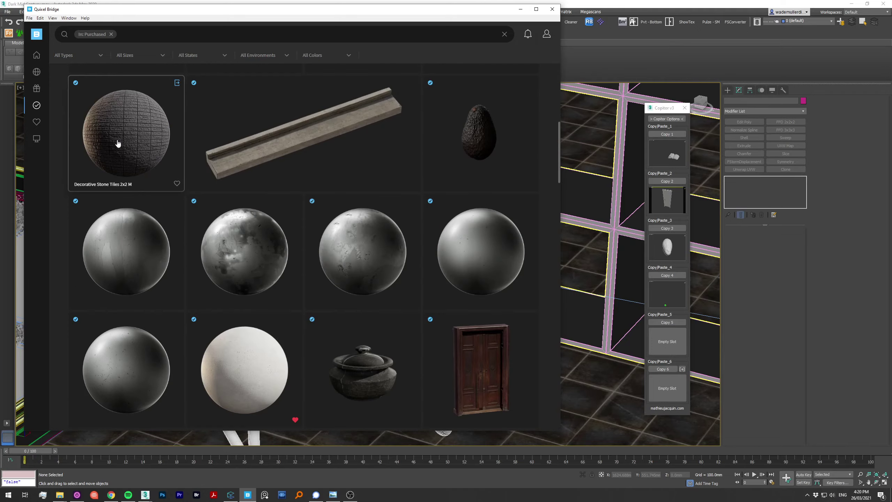
scroll(246, 211, "up", 5)
left_click(36, 55)
mouse_move(36, 71)
left_click(72, 70)
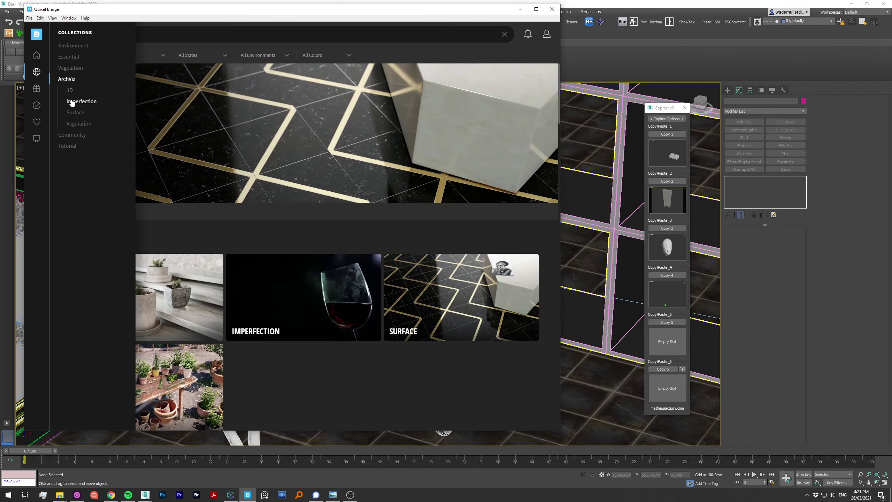
left_click(144, 298)
double_click(428, 269)
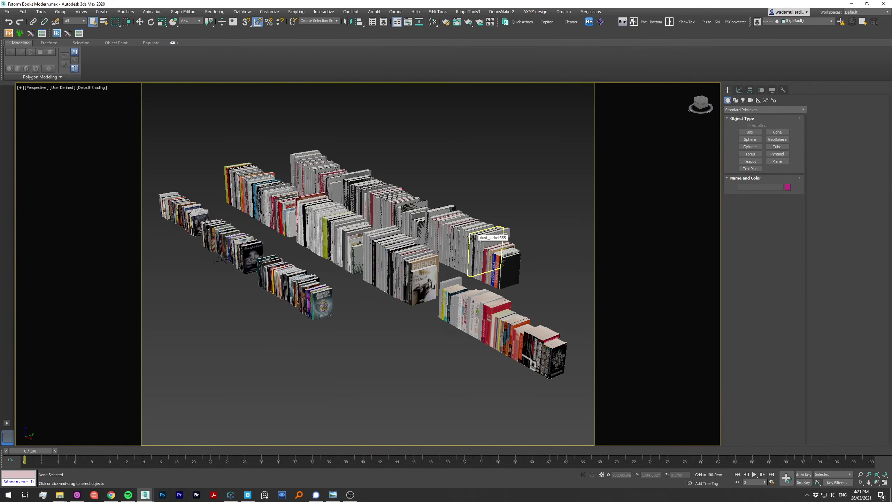
Step: Copy the book rows from Fstorm Books into Copitor slot 1 and paste them into the chair scene
middle_click_drag(473, 238, 258, 189, "alt")
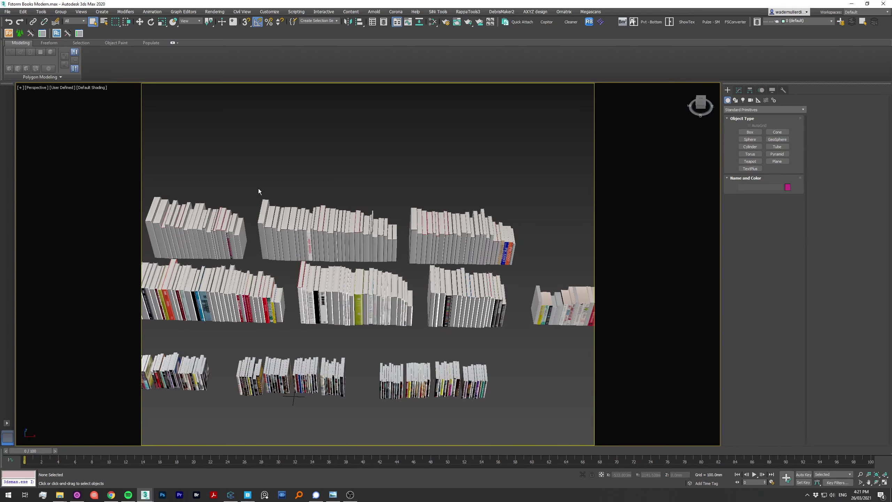
left_click_drag(258, 189, 509, 330)
left_click(546, 22)
left_click(667, 134)
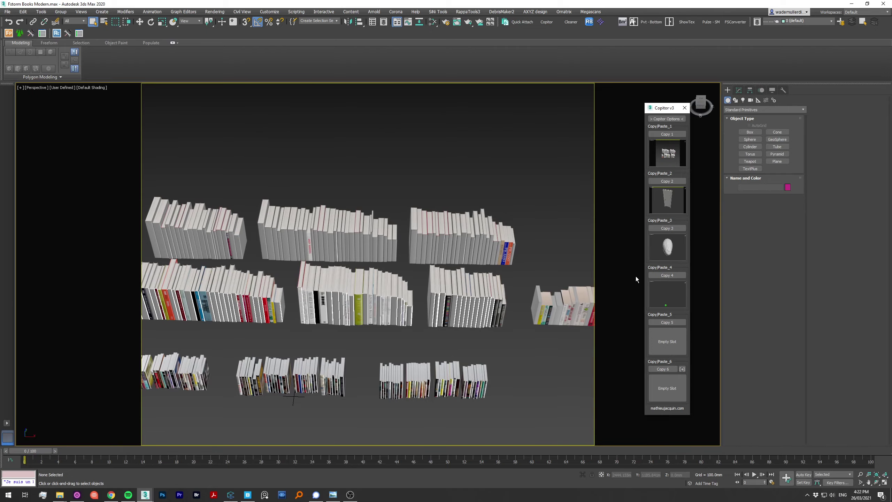
left_click(457, 262)
left_click(42, 464)
left_click(674, 150)
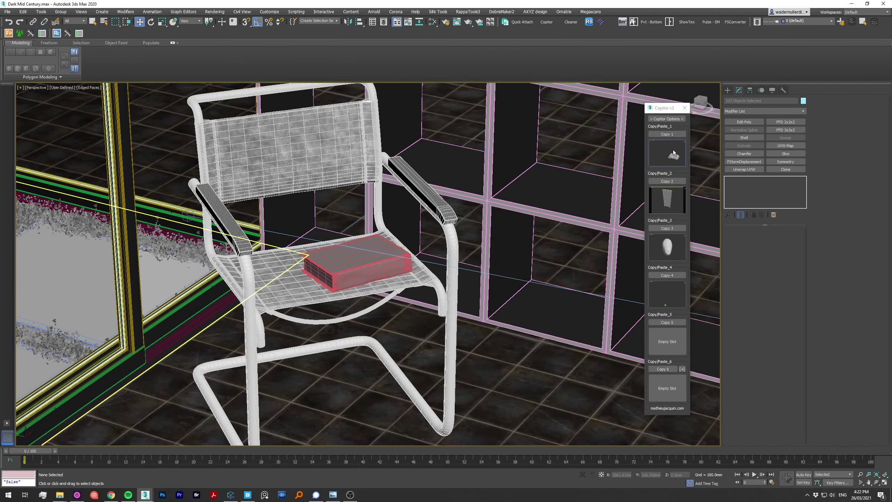
Step: Rotate and position the pasted book rows to line up on the bookshelf
key("f")
key("z")
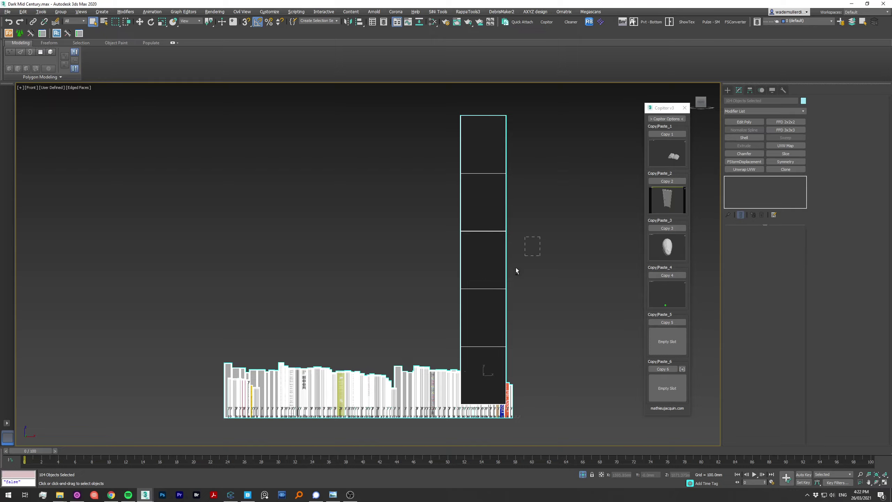
key("t")
key("e")
mouse_move(418, 277)
left_mouse_down()
mouse_move(421, 255)
mouse_move(360, 219)
left_mouse_up()
key("w")
key("l")
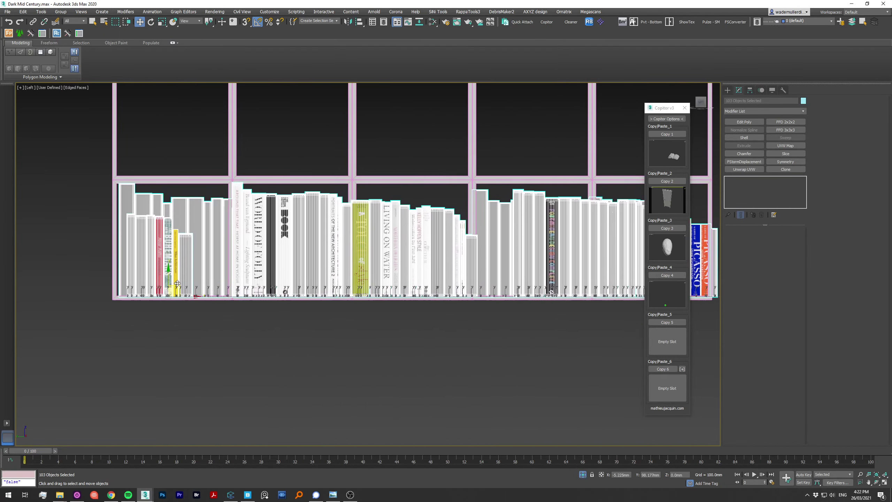
scroll(177, 283, "up", 5)
scroll(177, 284, "down", 5)
mouse_move(177, 284)
middle_mouse_down("alt")
mouse_move(411, 306)
mouse_move(456, 254)
middle_mouse_up("alt")
scroll(456, 253, "down", 4)
left_click(471, 249)
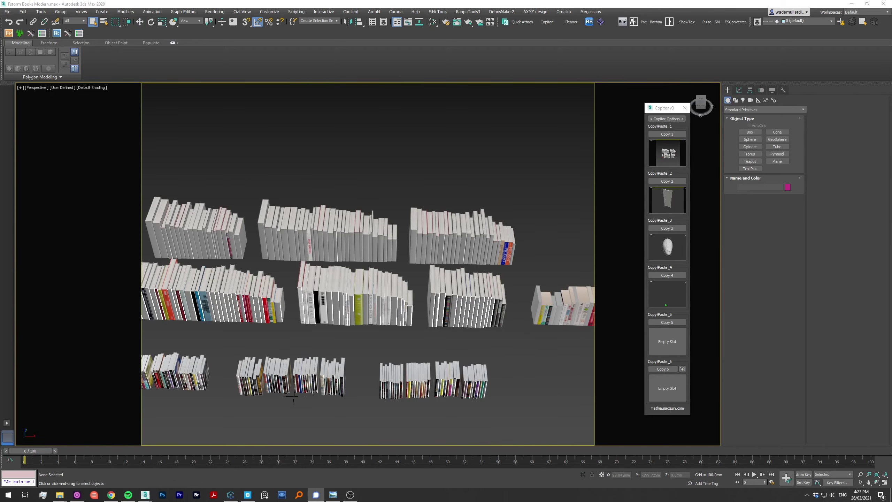
Step: Save the chair scene as a new incremented version, resaving after a file-writing error
left_click(265, 470)
key("ctrl+shift+s")
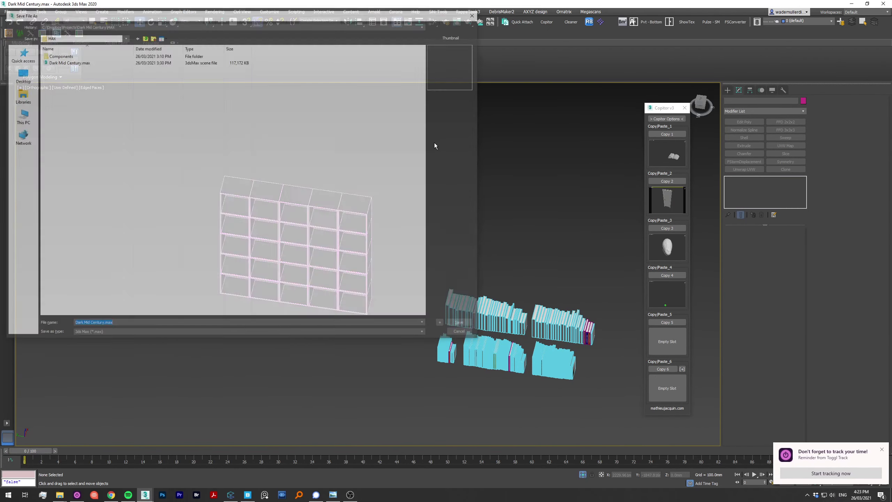
left_click(440, 322)
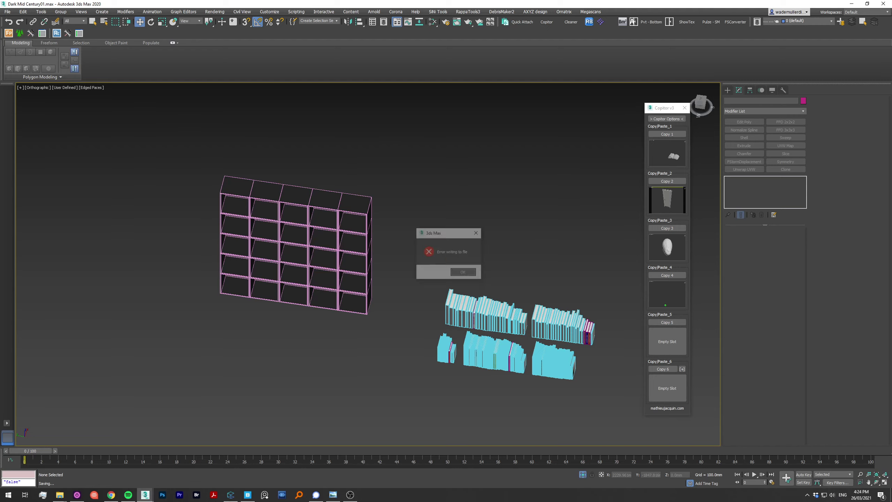
left_click(469, 274)
left_click(470, 274)
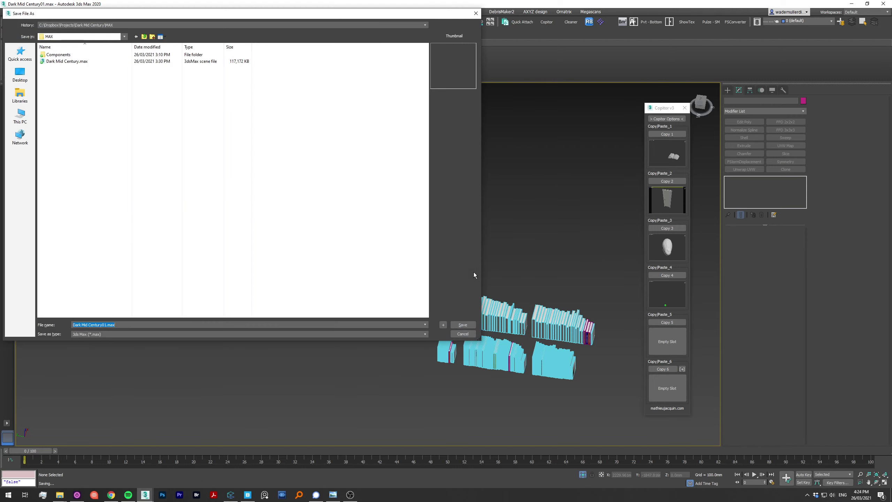
left_click(442, 324)
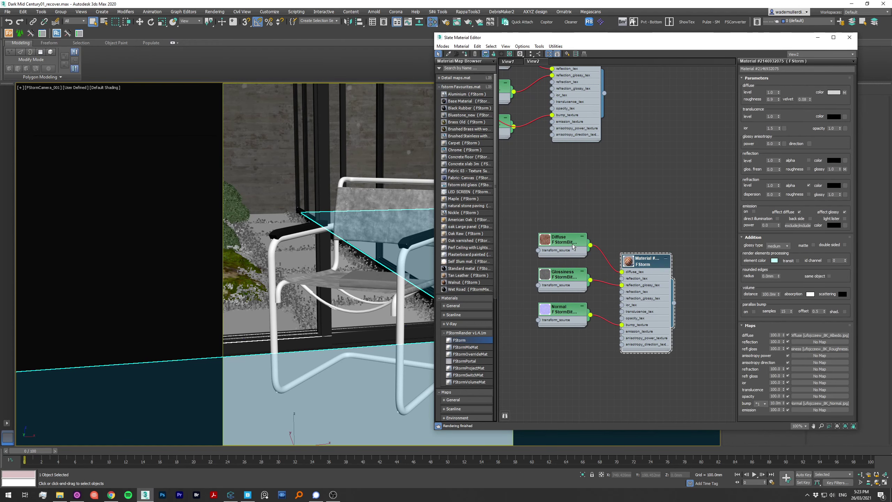
Step: Set the floor's UVW Map length and width to 1000 mm and start an interactive FStorm render
left_click(820, 335)
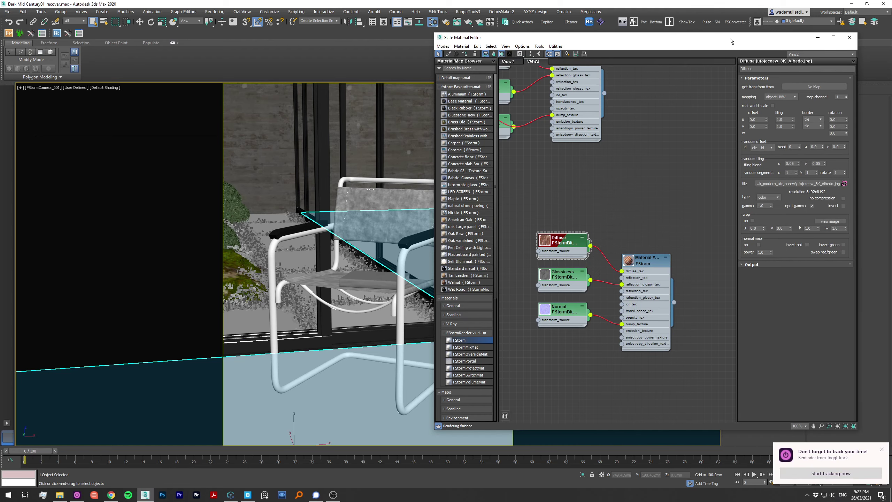
left_click(849, 37)
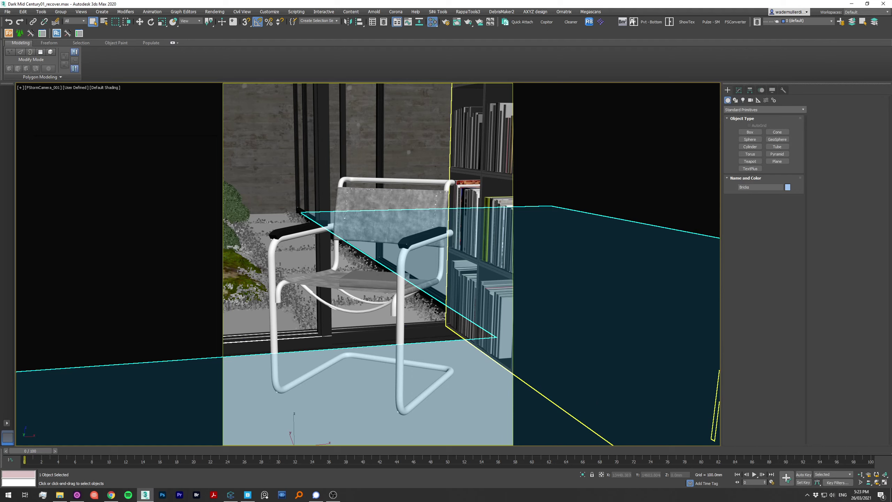
left_click(739, 90)
left_click(755, 185)
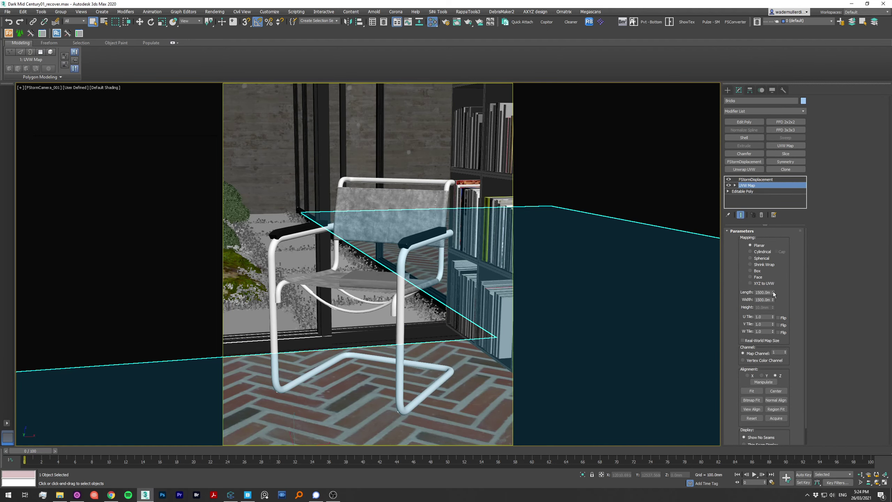
type("00")
key("Tab")
type("1000")
key("Return")
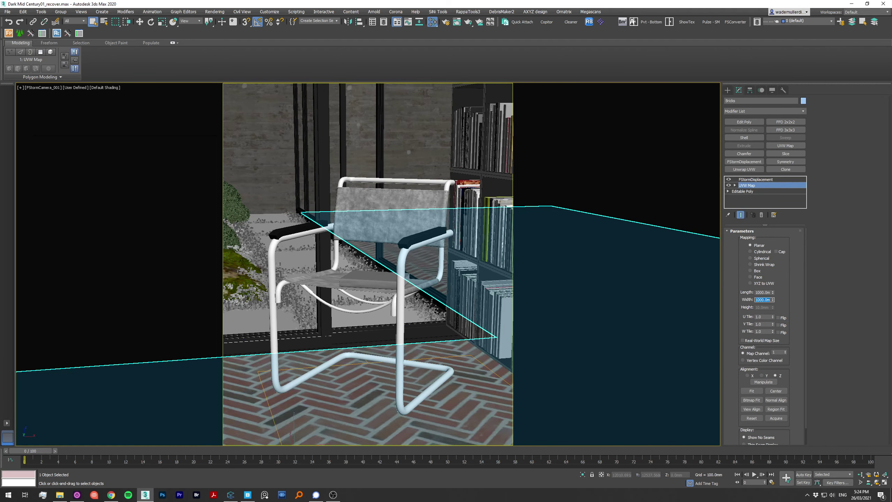
key("shift+q")
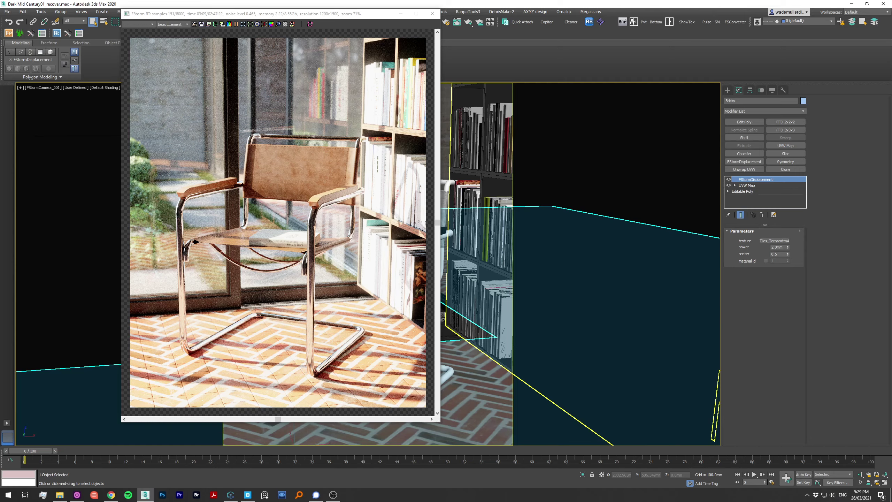
Step: Wire the herringbone brick map into the floor's FStormDisplacement with power 20 mm
key("m")
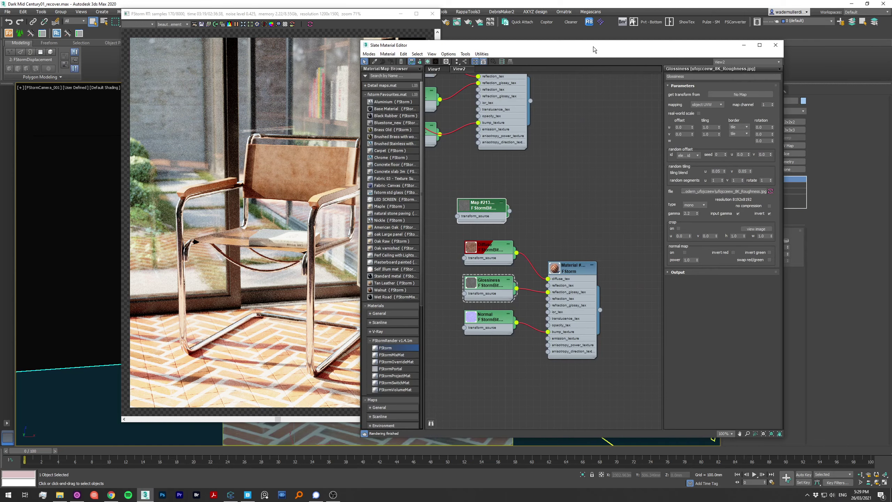
left_click(729, 191)
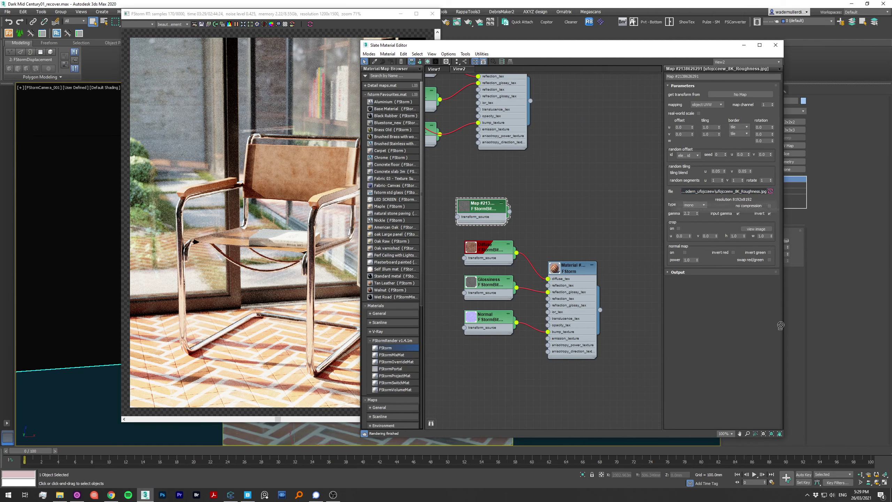
key("Escape")
left_click_drag(603, 45, 474, 48)
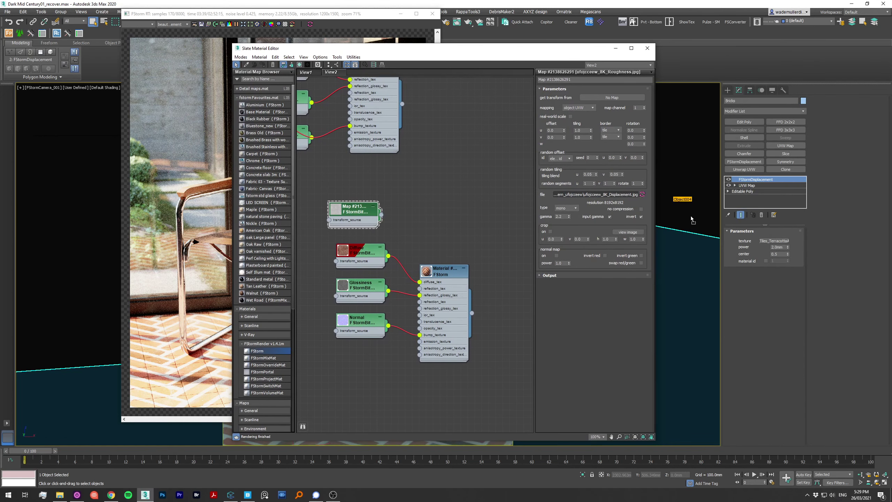
left_click_drag(381, 214, 773, 240)
left_click(431, 267)
left_click_drag(496, 49, 741, 34)
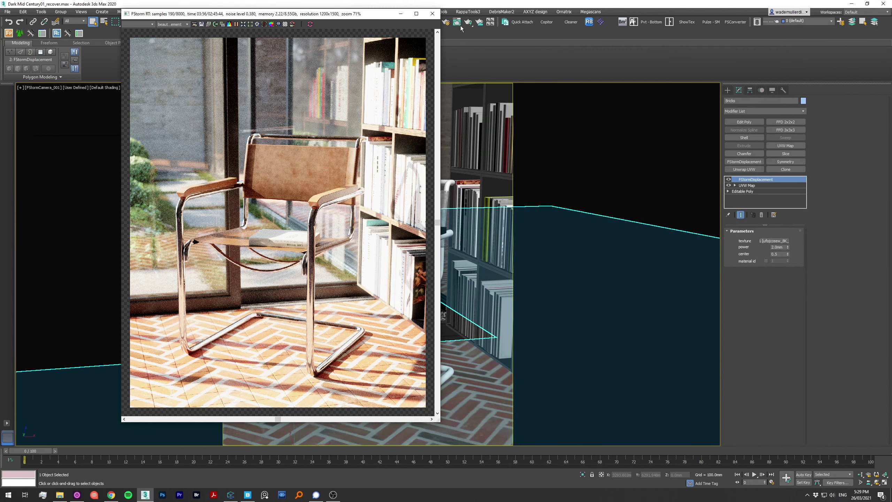
Step: Run a quick interactive FStorm preview render from Render Setup, then close it
left_click(432, 14)
left_click(446, 23)
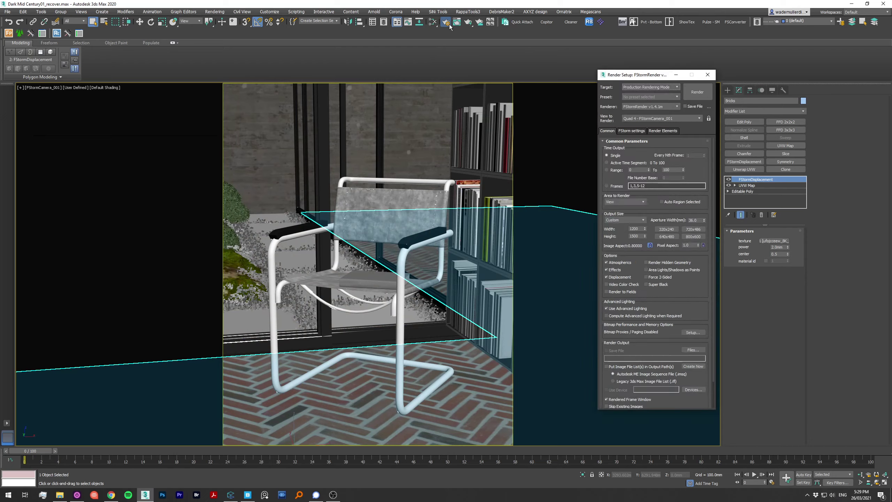
double_click(635, 236)
left_click(628, 131)
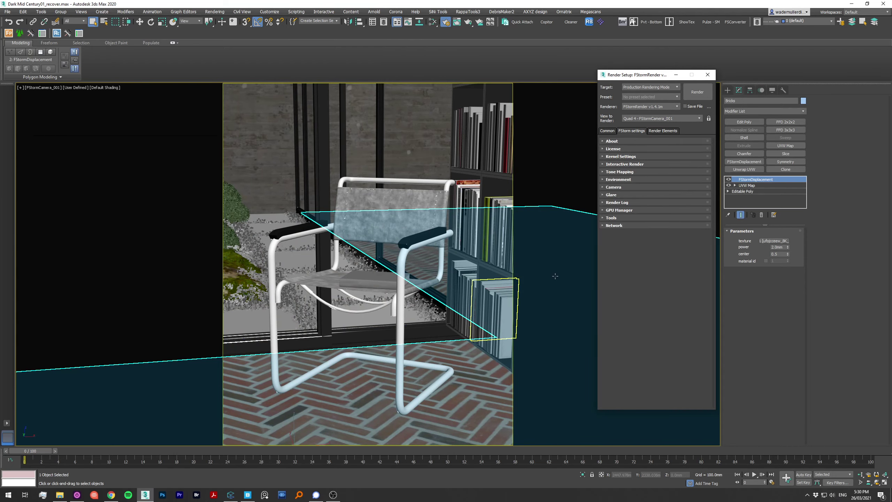
left_click(672, 207)
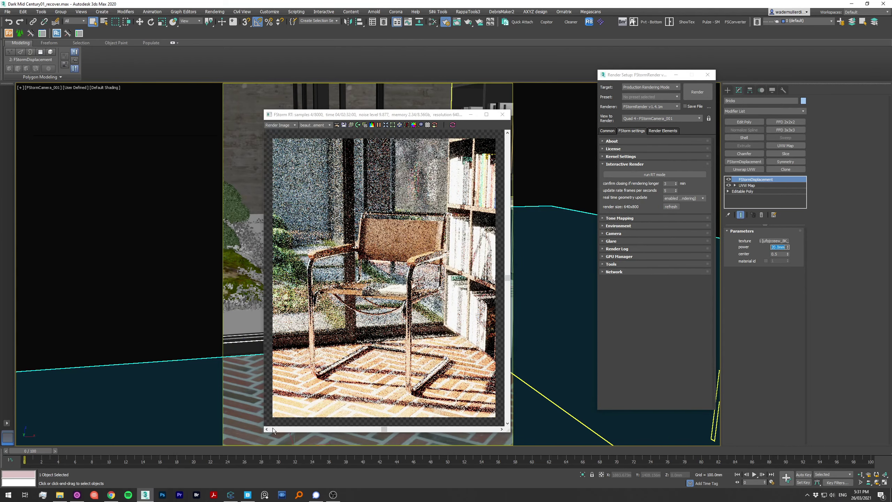
left_click(502, 115)
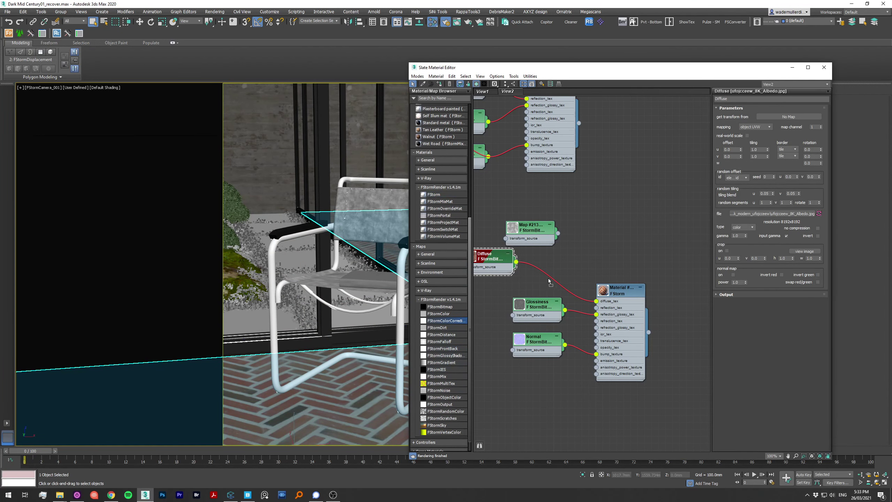
Step: Insert an FStormColorCorrection before the chair's diffuse map and set brick displacement power to 10 mm
left_click_drag(444, 320, 558, 286)
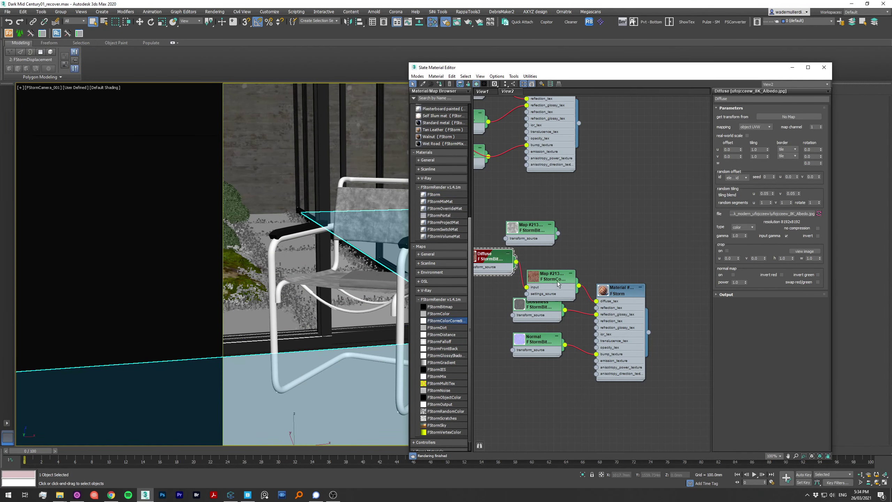
double_click(559, 284)
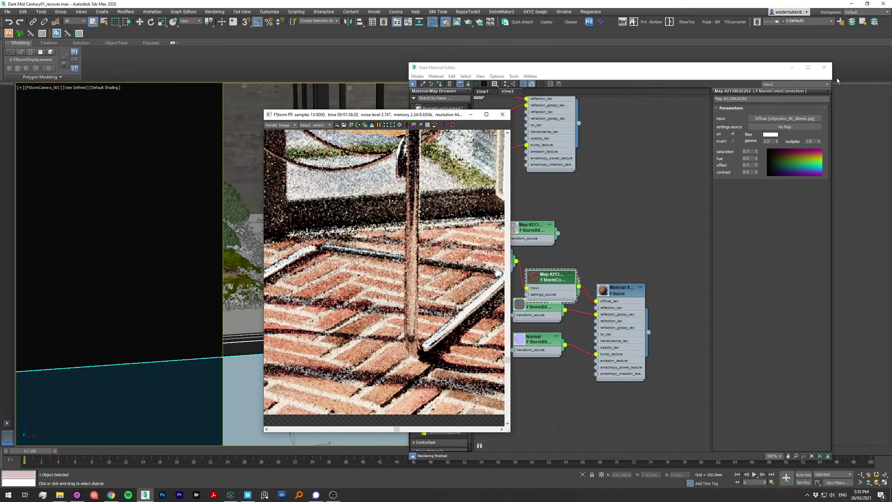
left_click(775, 247)
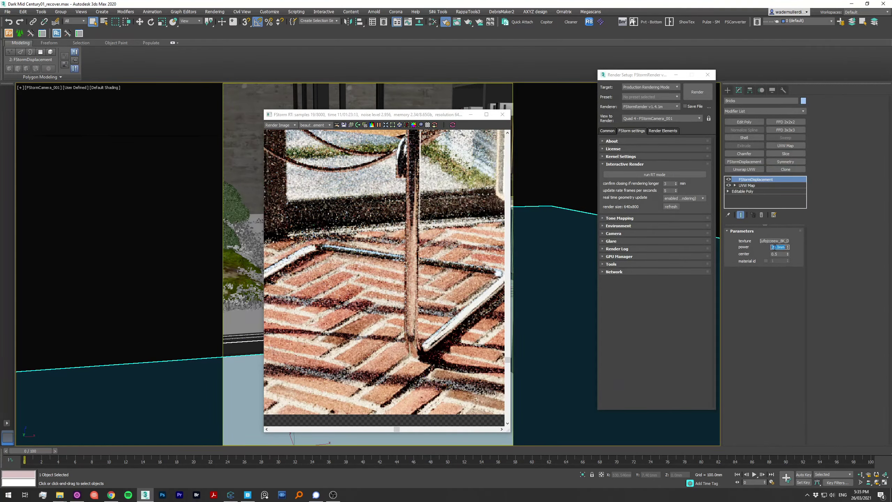
scroll(418, 415, "down", 2)
scroll(418, 415, "down", 2)
scroll(418, 417, "down", 1)
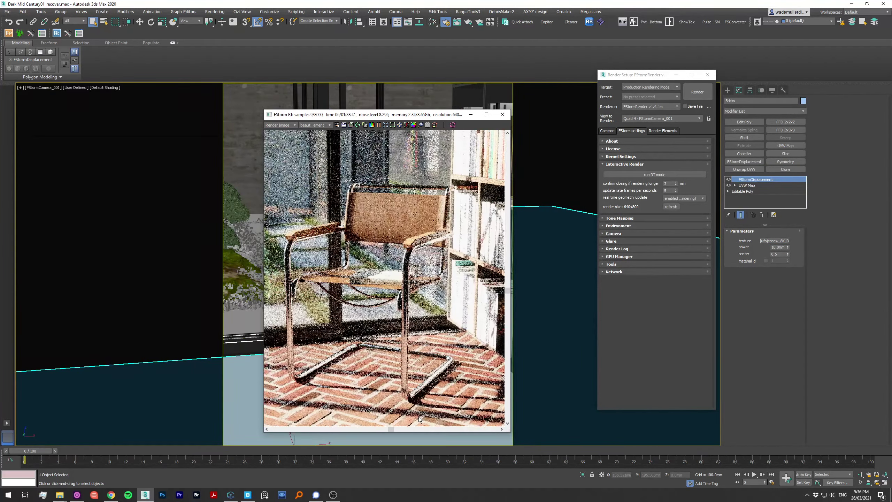
left_click(643, 216)
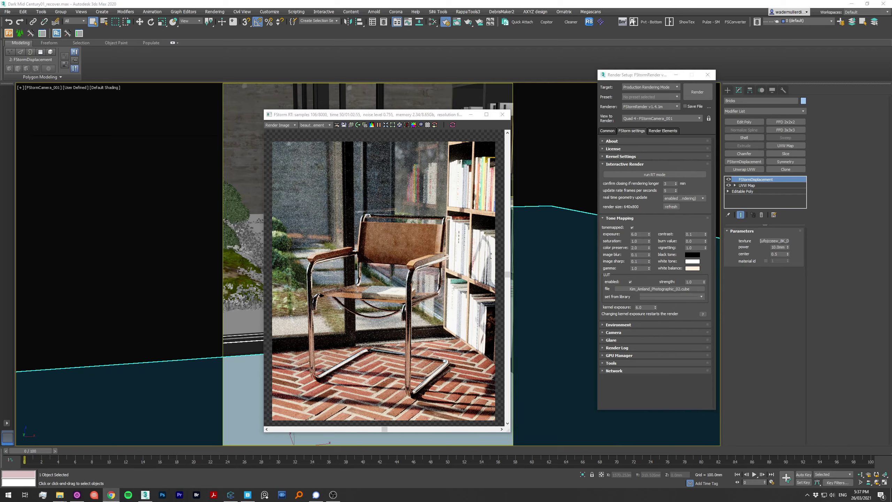
Step: Set the chair colour correction's saturation to 0.5
key("m")
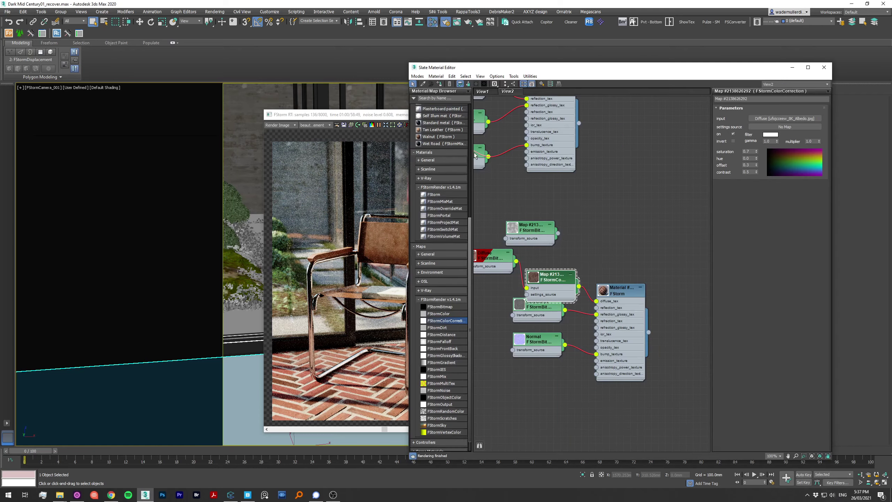
left_click_drag(357, 120, 249, 108)
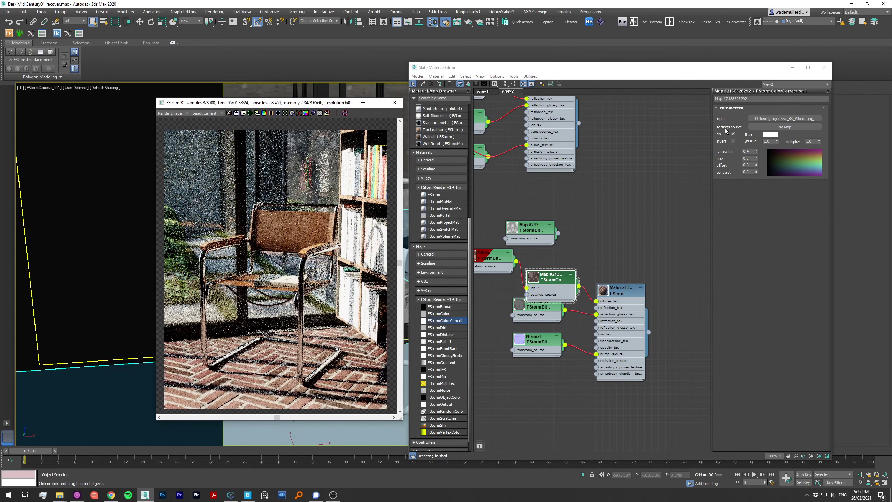
left_click(756, 151)
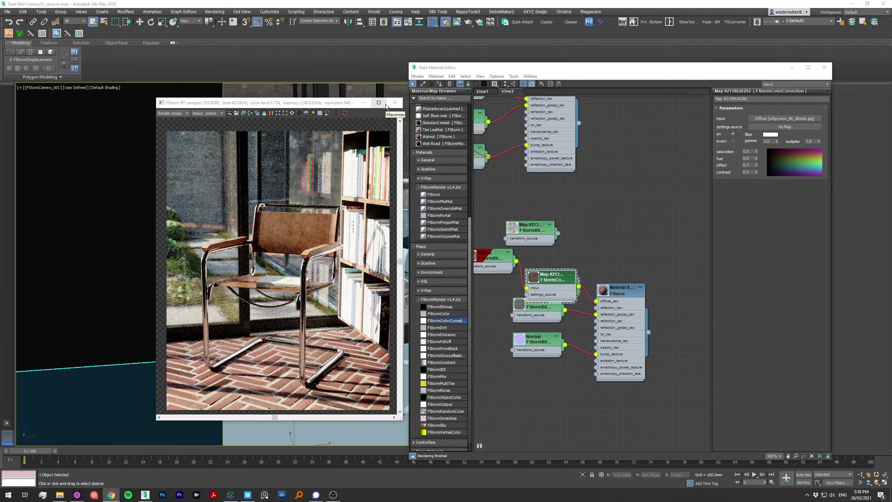
Step: Deselect everything and compare the live render side by side with the saved render
left_click_drag(386, 106, 222, 89)
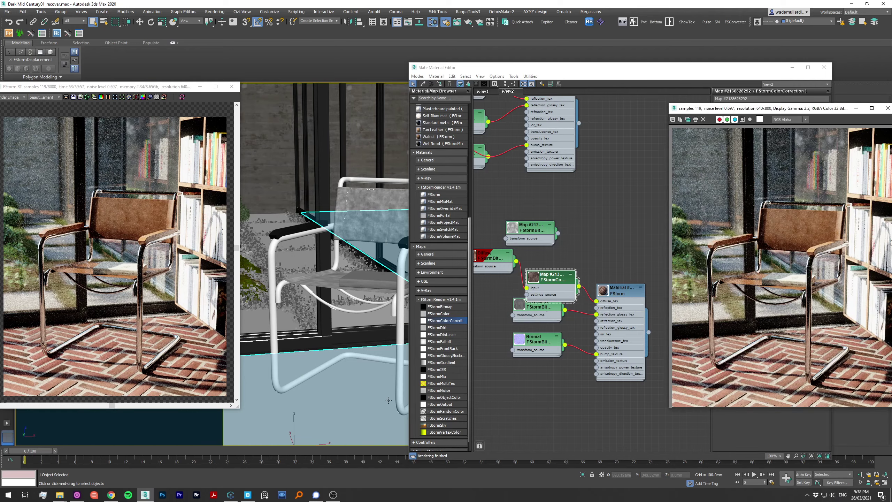
right_click(388, 400)
left_click(404, 378)
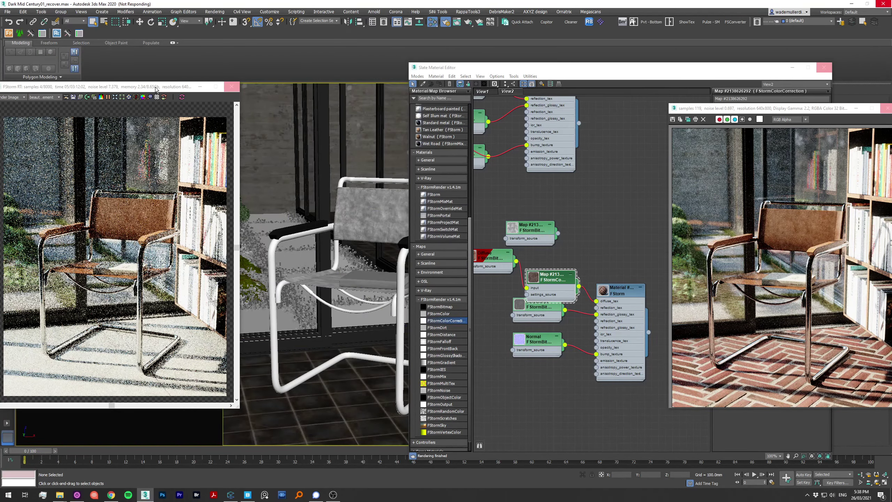
left_click_drag(156, 89, 335, 85)
left_click_drag(780, 110, 547, 93)
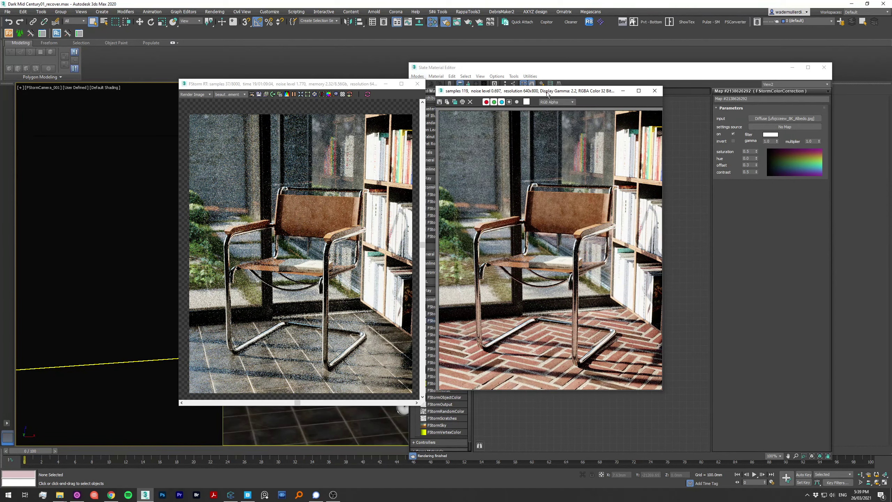
scroll(614, 341, "up", 4)
scroll(615, 341, "down", 2)
scroll(615, 341, "down", 3)
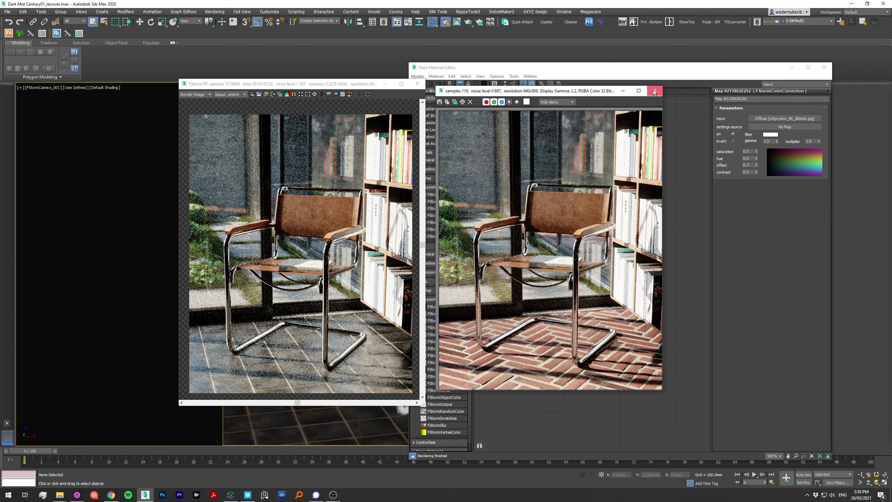
left_click(655, 91)
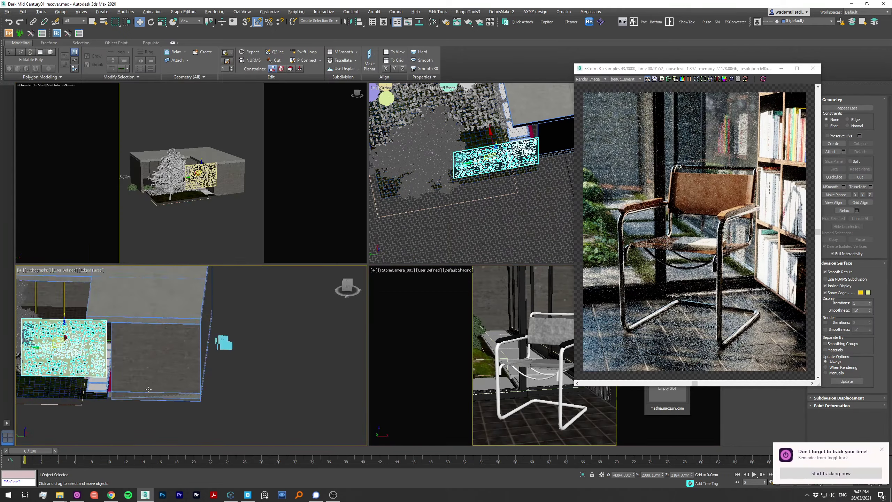
Step: Move the textured backdrop panel up and to the left in the front viewport
middle_click_drag(148, 389, 105, 351, "alt")
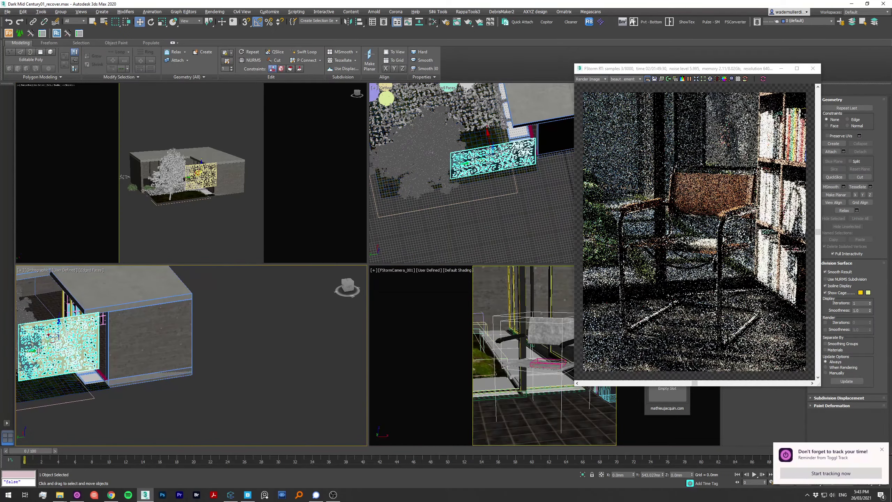
mouse_move(70, 346)
left_mouse_down()
mouse_move(50, 338)
mouse_move(46, 320)
left_mouse_up()
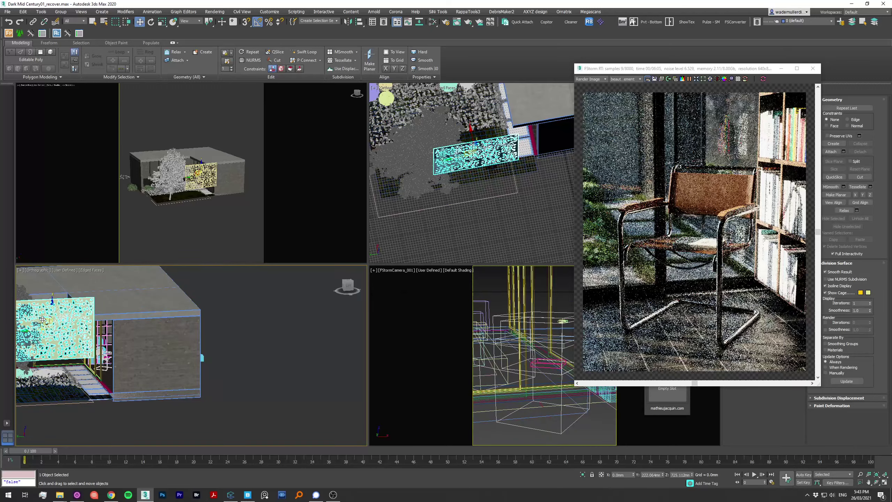
scroll(751, 335, "up", 2)
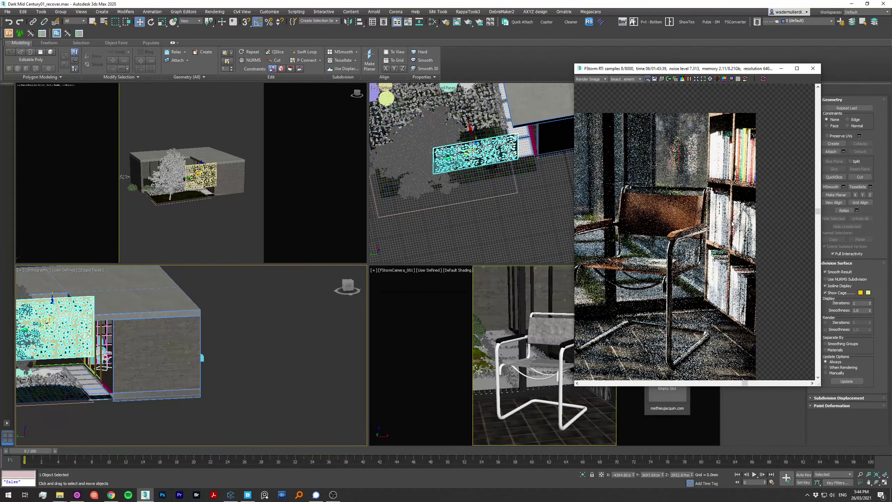
left_click(451, 156)
left_click_drag(451, 156, 442, 148)
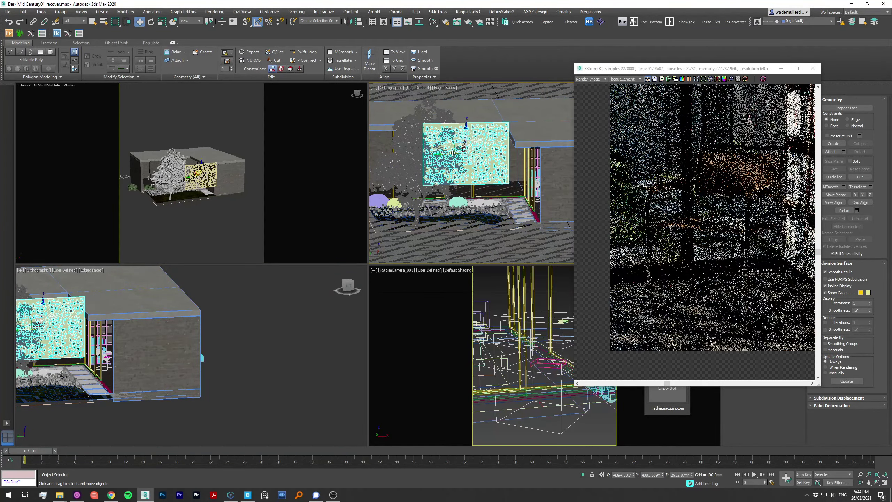
left_click_drag(675, 210, 666, 126)
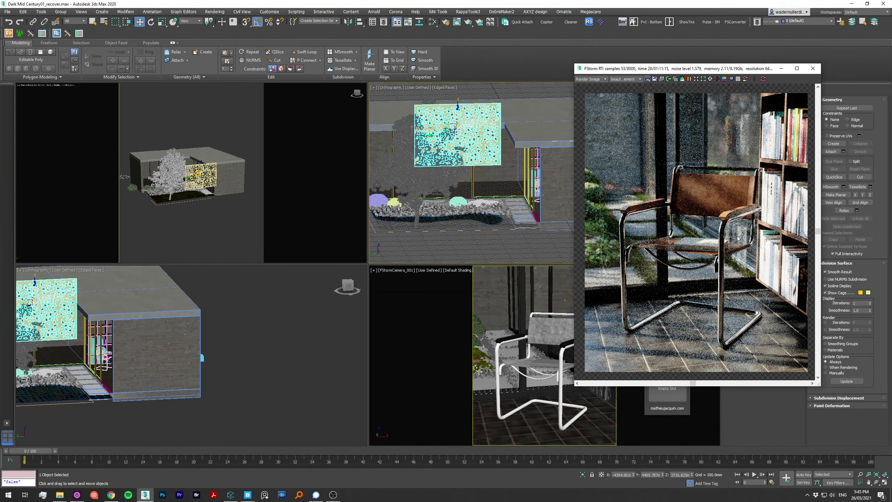
left_click_drag(667, 69, 734, 85)
Step: Close the render preview, select Group001 and start a new interactive FStorm render
mouse_move(447, 125)
left_mouse_down()
mouse_move(444, 116)
mouse_move(435, 124)
left_mouse_up()
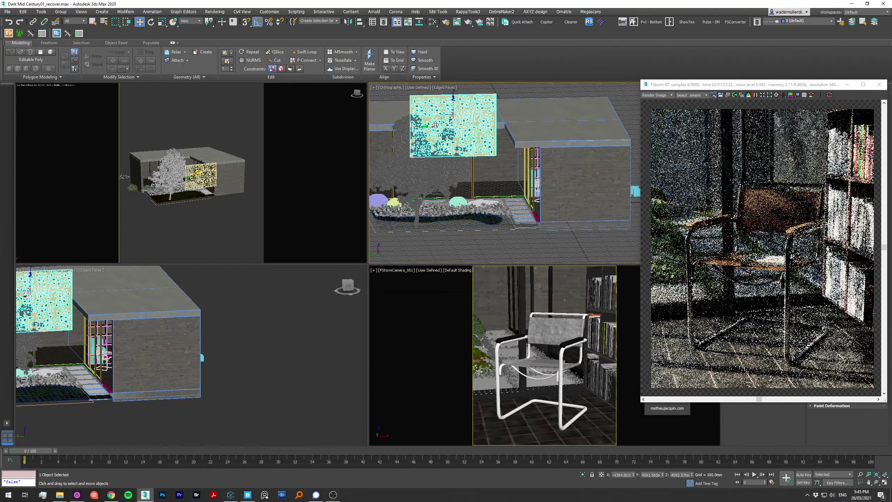
left_click_drag(755, 84, 367, 81)
left_click(491, 81)
left_click(445, 22)
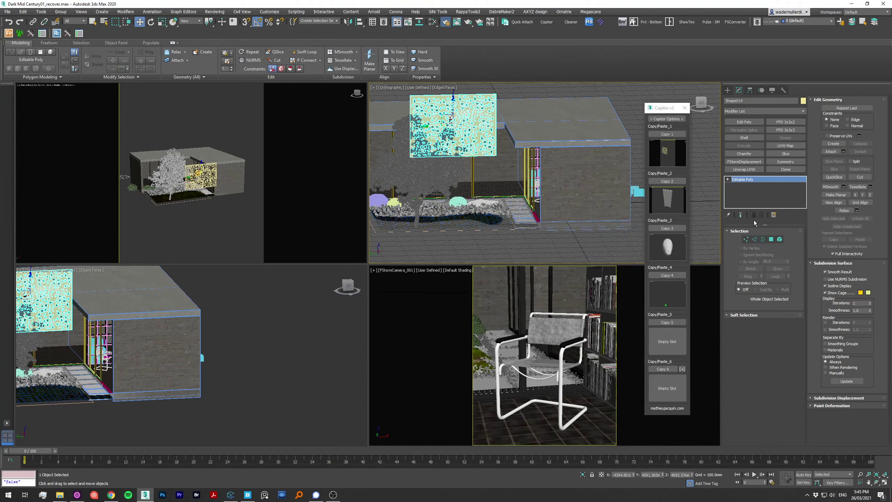
left_click(619, 157)
left_click(547, 337)
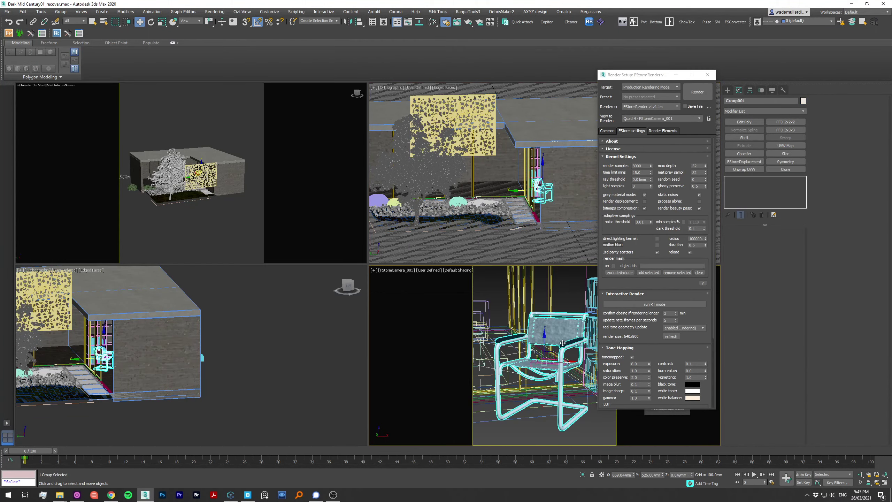
key("shift+q")
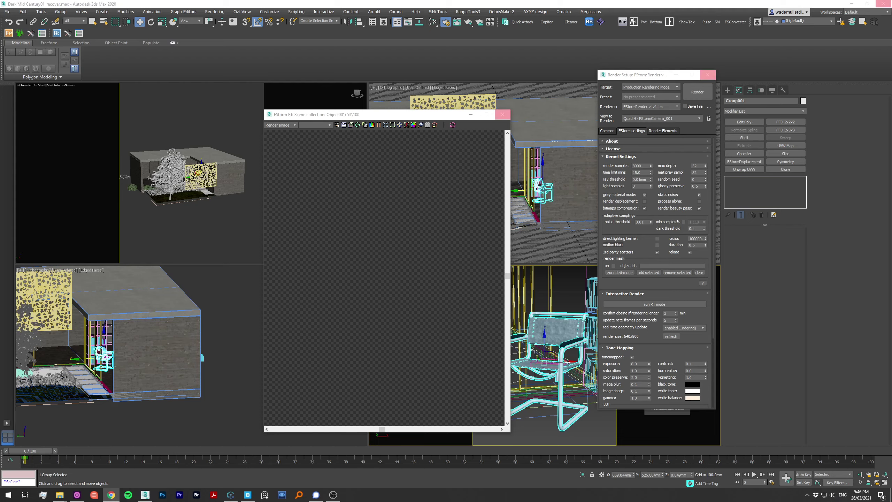